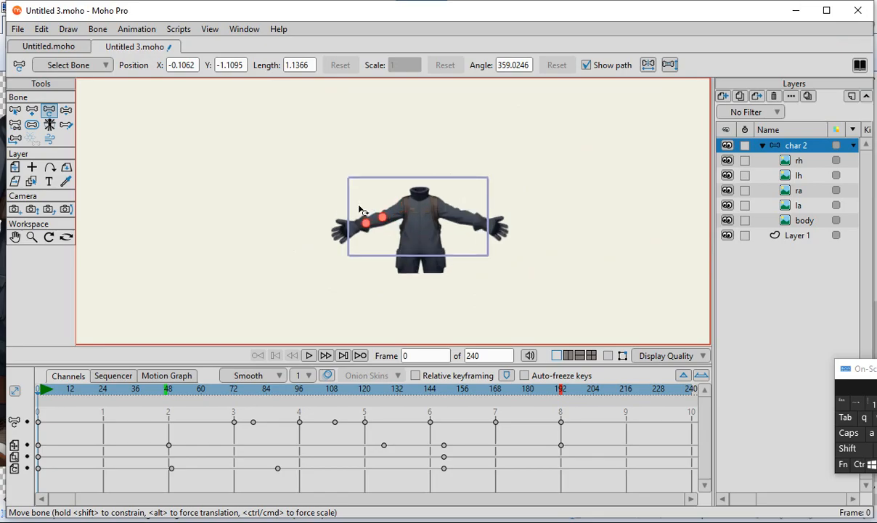
# Step: Set the timeline to frame 0 and turn on the display of the char 2 skeleton's bones
pyautogui.scroll(-3, 307, 254)
pyautogui.scroll(5, 244, 172)
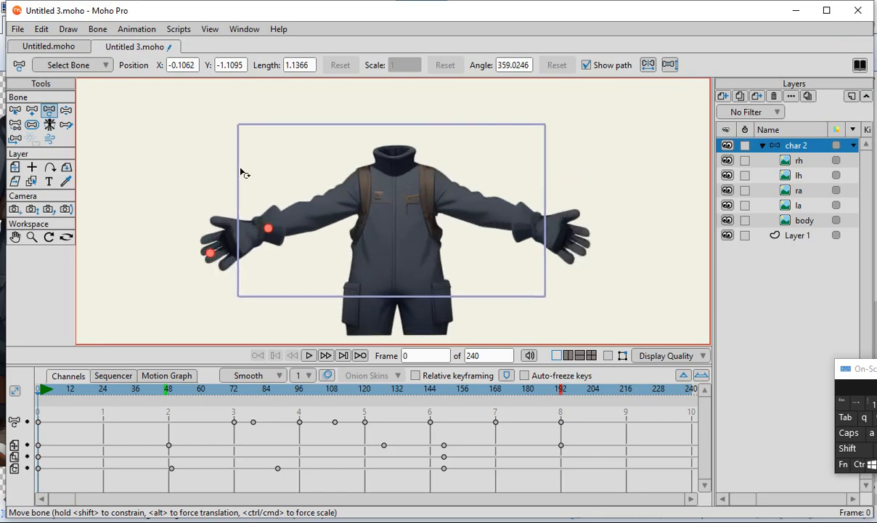
pyautogui.scroll(-2, 309, 312)
pyautogui.scroll(1, 313, 310)
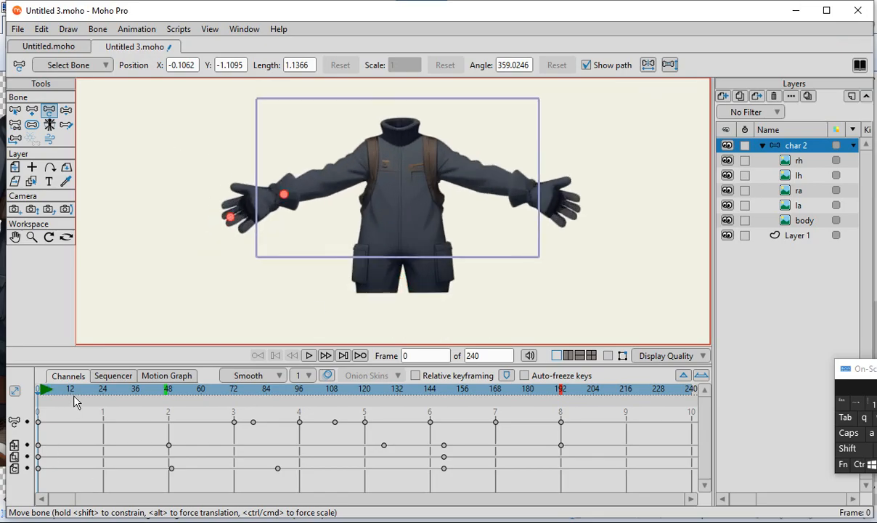
pyautogui.moveTo(58, 394); pyautogui.dragTo(40, 452)
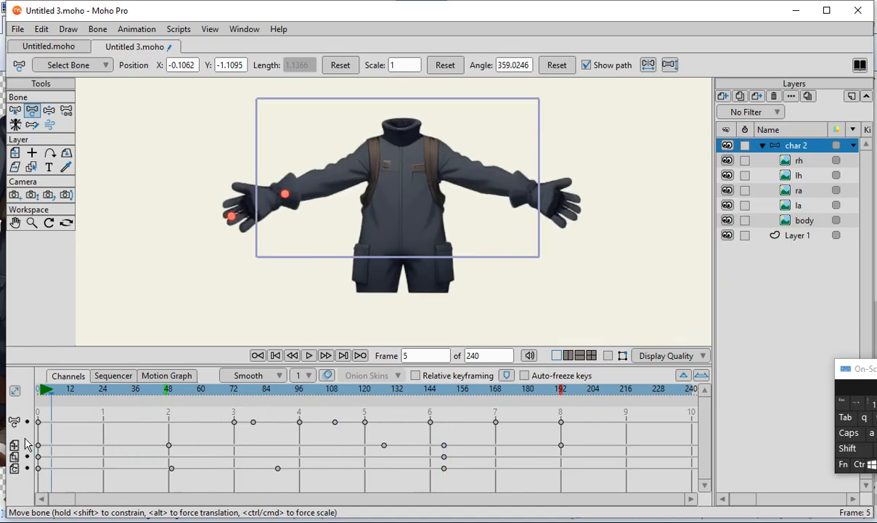
pyautogui.scroll(2, 250, 208)
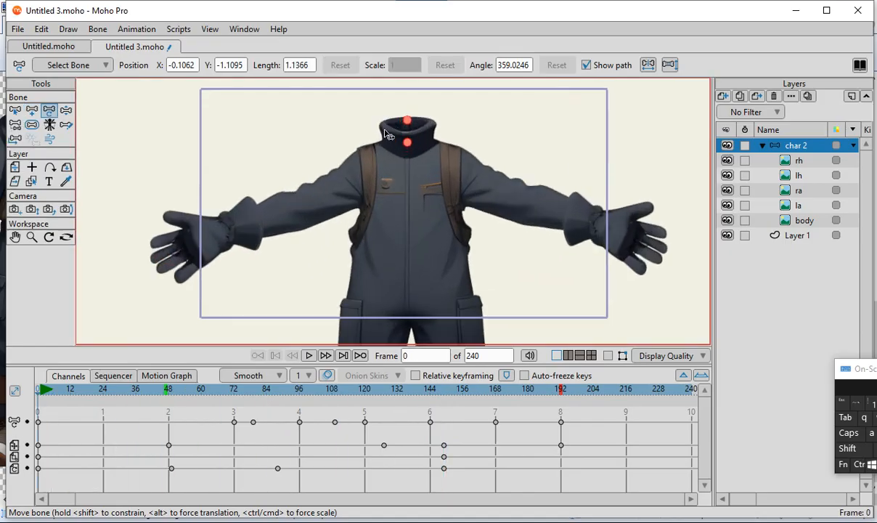
pyautogui.click(607, 355)
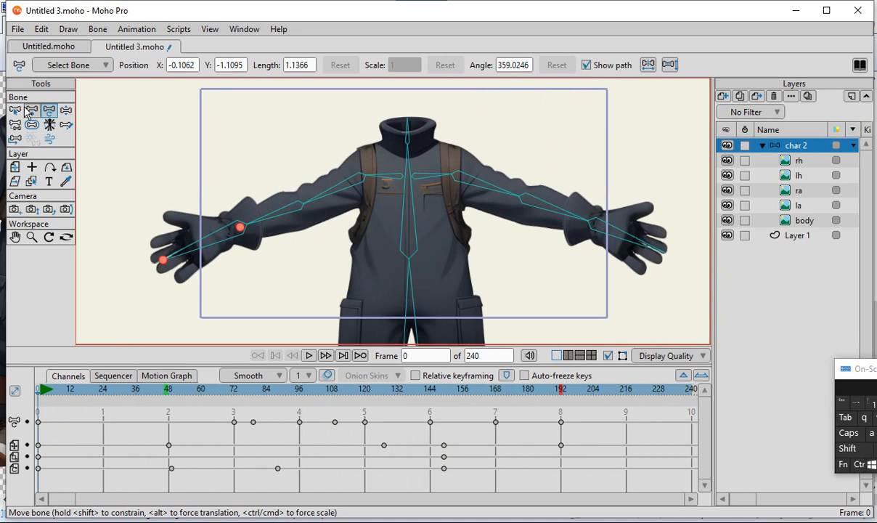
# Step: Try rotating the forearm bone at frame 0 and the character's arm bones at frame 43
pyautogui.moveTo(280, 209)
pyautogui.mouseDown()
pyautogui.moveTo(265, 195)
pyautogui.moveTo(268, 220)
pyautogui.mouseUp()
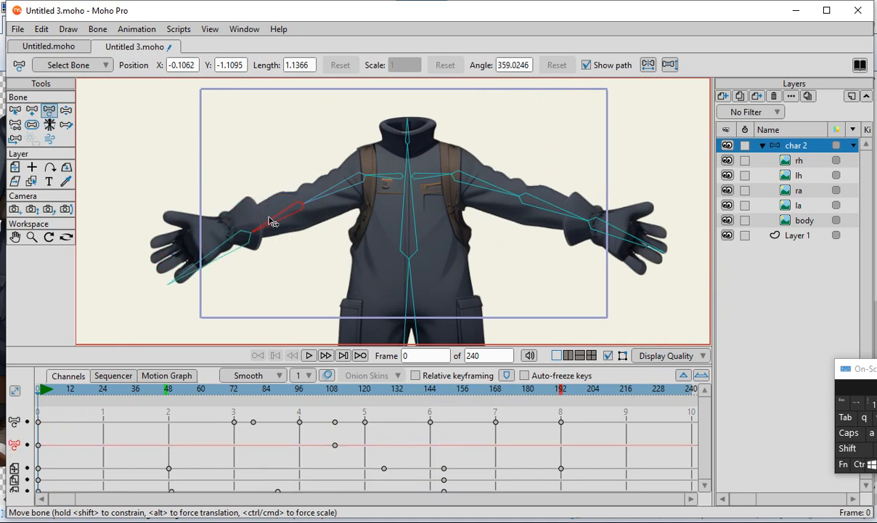
pyautogui.click(239, 222)
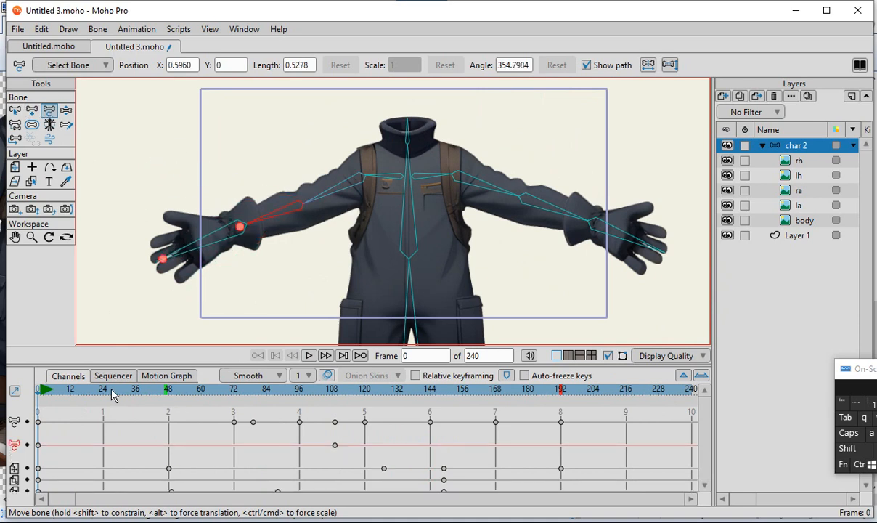
pyautogui.click(154, 390)
pyautogui.moveTo(341, 228); pyautogui.dragTo(324, 197)
pyautogui.moveTo(560, 237)
pyautogui.mouseDown()
pyautogui.moveTo(554, 219)
pyautogui.moveTo(565, 239)
pyautogui.mouseUp()
pyautogui.click(487, 222)
pyautogui.scroll(2, 487, 222)
pyautogui.moveTo(333, 176); pyautogui.dragTo(467, 241)
pyautogui.click(332, 211)
# Step: Rotate the root bone at the feet and the lower spine bone at frame 43, bringing the torso back upright
pyautogui.scroll(-6, 393, 173)
pyautogui.scroll(5, 423, 228)
pyautogui.moveTo(431, 288); pyautogui.dragTo(405, 267)
pyautogui.scroll(-5, 403, 260)
pyautogui.scroll(4, 405, 257)
pyautogui.moveTo(415, 321); pyautogui.dragTo(441, 323)
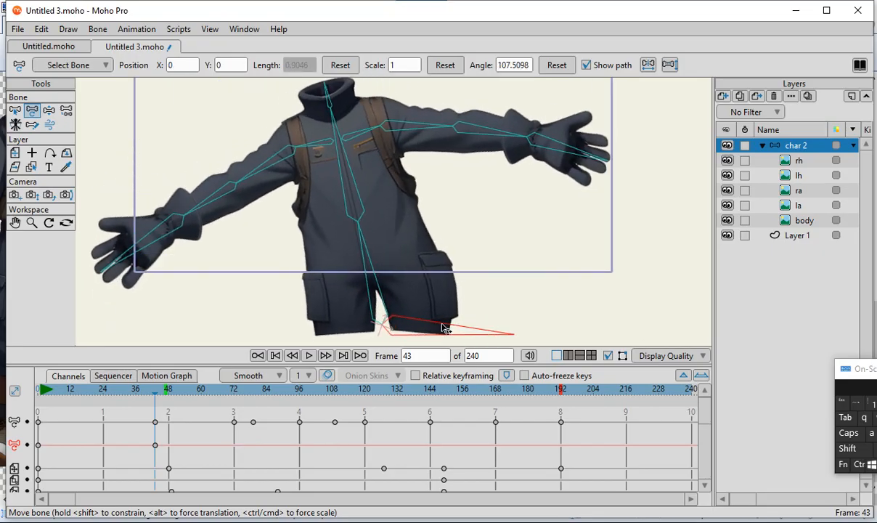
pyautogui.click(369, 263)
pyautogui.scroll(2, 357, 241)
pyautogui.moveTo(362, 257); pyautogui.dragTo(378, 254)
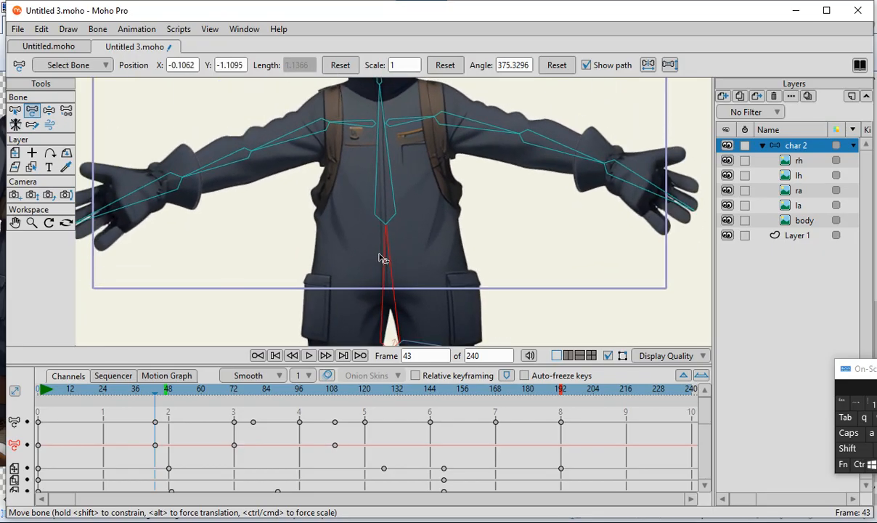
# Step: Examine the root, spine and neck bones at frame 43 to identify the ones that should control the body
pyautogui.scroll(-5, 380, 260)
pyautogui.scroll(3, 382, 225)
pyautogui.moveTo(383, 216)
pyautogui.mouseDown()
pyautogui.moveTo(397, 224)
pyautogui.moveTo(388, 223)
pyautogui.mouseUp()
pyautogui.click(390, 223)
pyautogui.scroll(-3, 390, 223)
pyautogui.scroll(5, 391, 211)
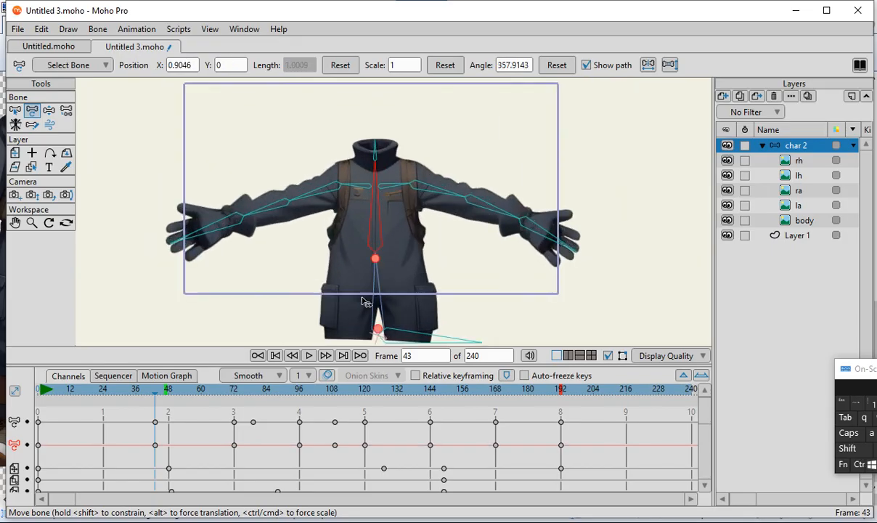
pyautogui.scroll(-2, 391, 195)
pyautogui.scroll(1, 388, 276)
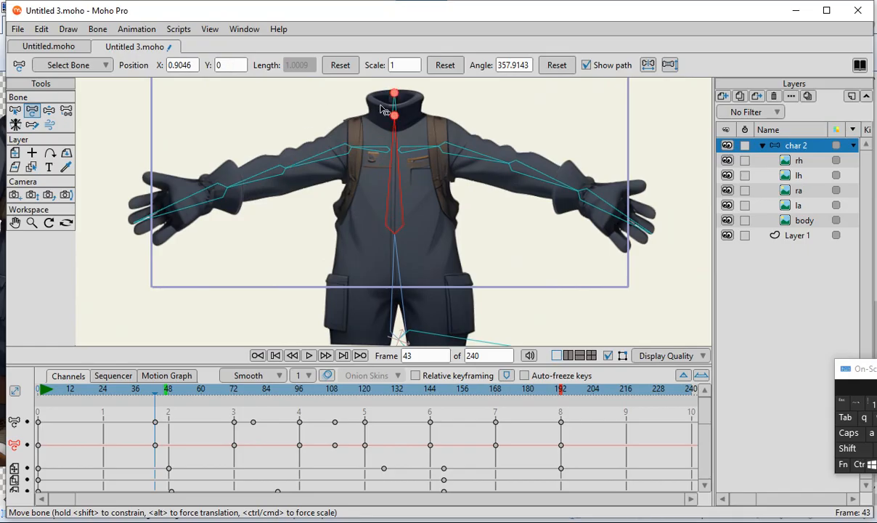
pyautogui.scroll(-2, 407, 247)
pyautogui.scroll(3, 410, 246)
pyautogui.click(529, 306)
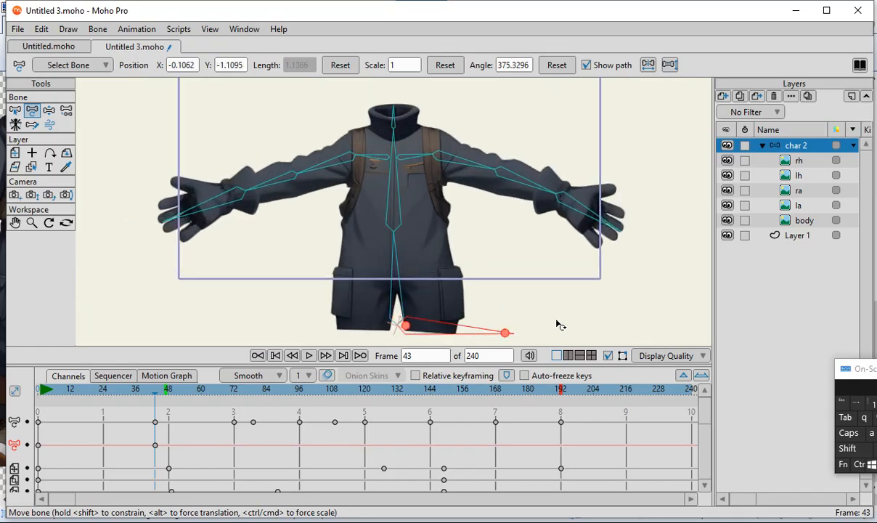
pyautogui.scroll(-3, 452, 256)
pyautogui.scroll(2, 407, 272)
pyautogui.scroll(3, 396, 240)
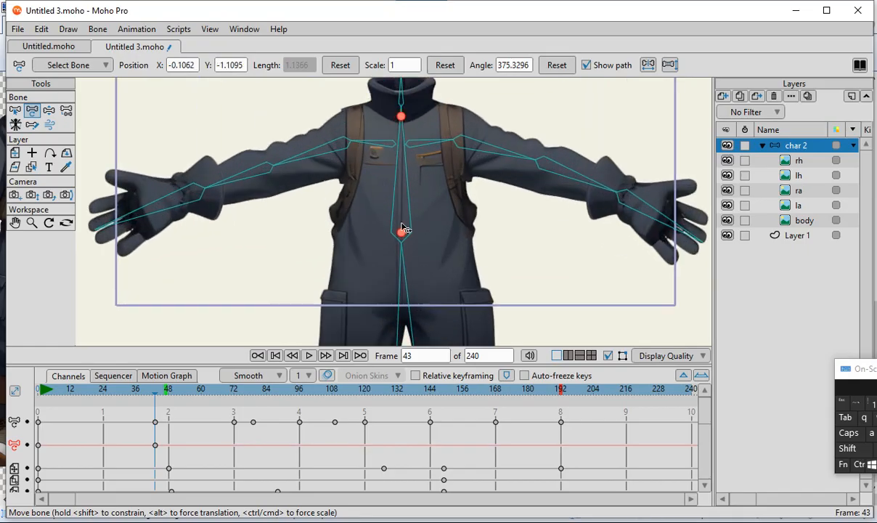
pyautogui.scroll(-4, 385, 214)
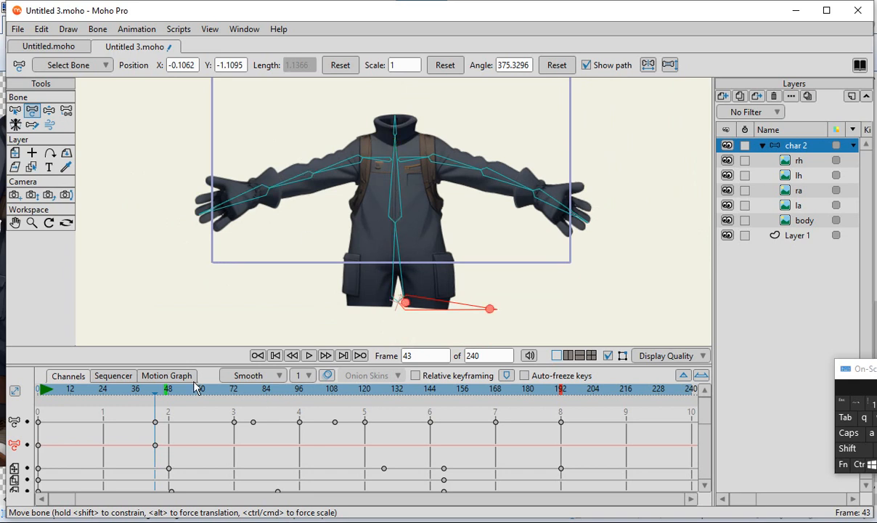
pyautogui.scroll(1, 409, 314)
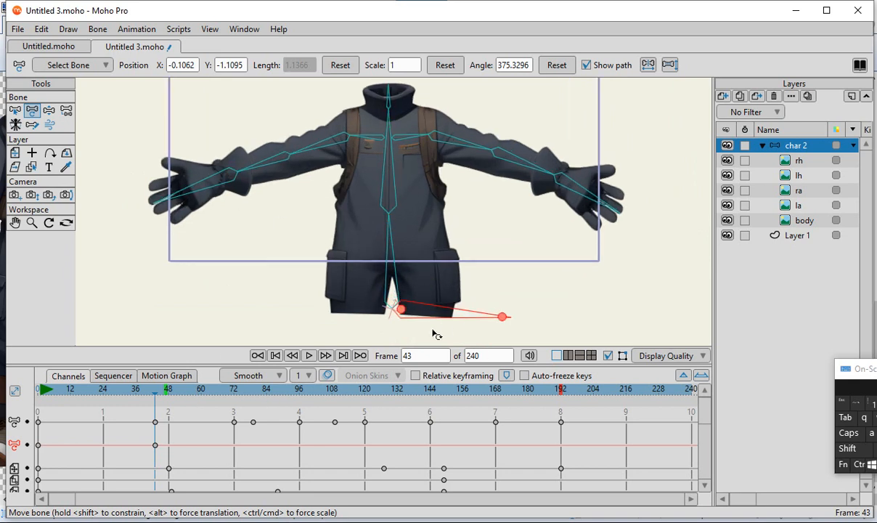
# Step: Bring the on-screen keyboard into view over the timeline and turn on its multi-selection modifier
pyautogui.moveTo(842, 369); pyautogui.dragTo(510, 387)
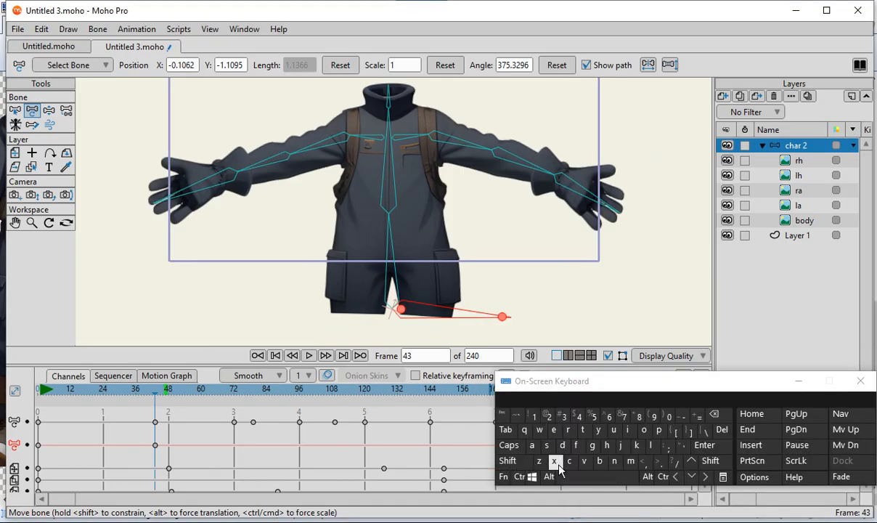
pyautogui.click(520, 460)
pyautogui.scroll(-4, 419, 313)
pyautogui.scroll(3, 408, 286)
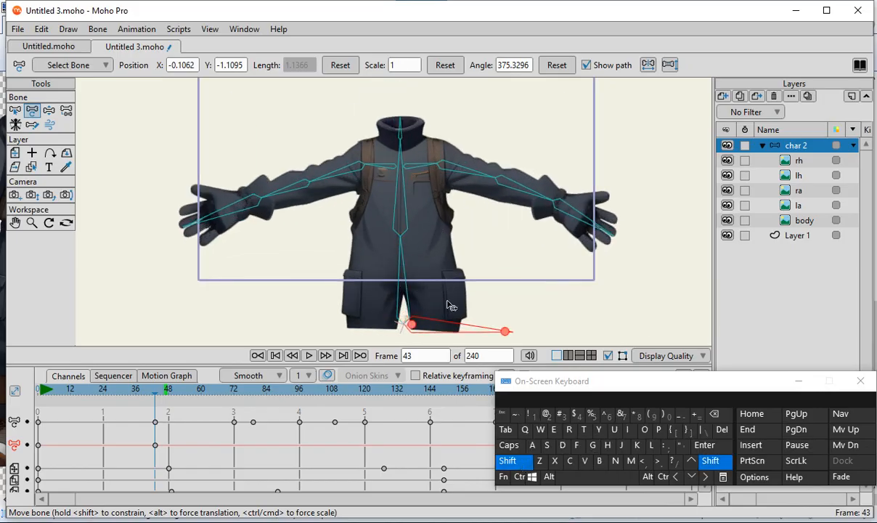
pyautogui.scroll(2, 434, 339)
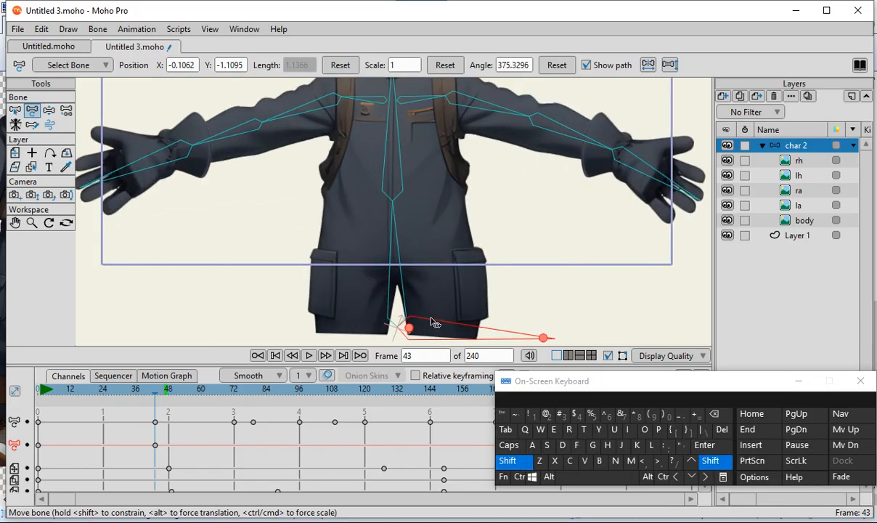
# Step: Try to select the spine, shoulder and neck bones together with the Transform Bone tool at frame 43
pyautogui.click(400, 258)
pyautogui.click(393, 186)
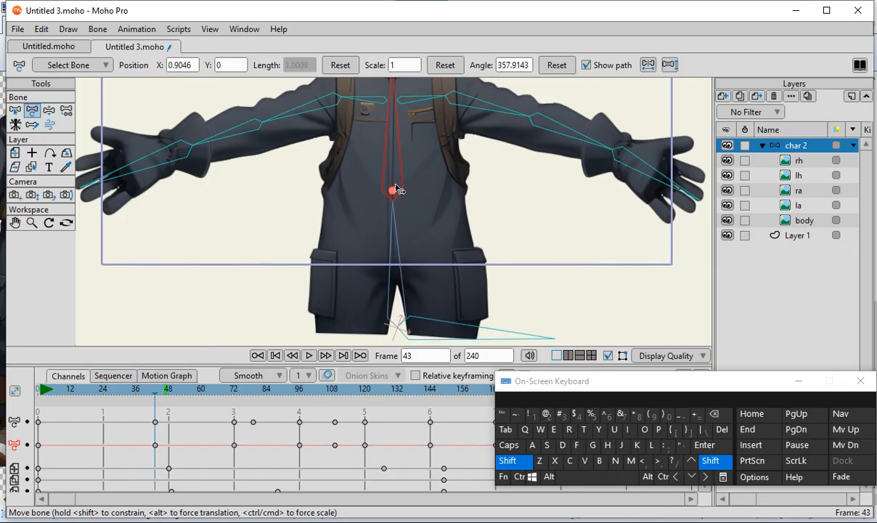
pyautogui.scroll(-3, 399, 222)
pyautogui.scroll(3, 365, 138)
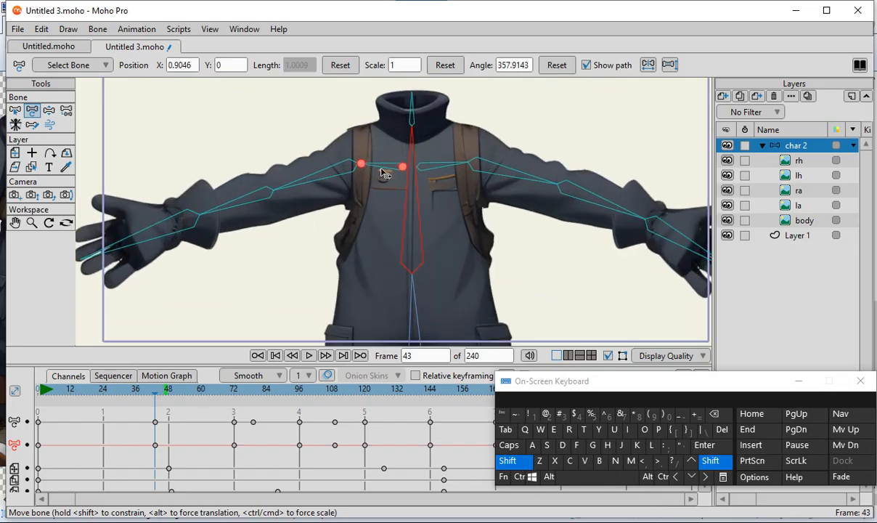
pyautogui.click(385, 168)
pyautogui.click(447, 175)
pyautogui.click(421, 114)
pyautogui.click(412, 113)
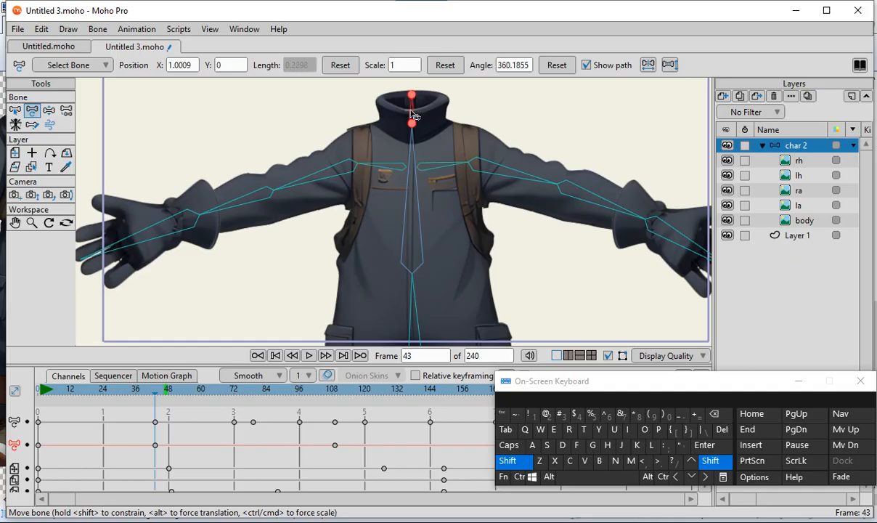
pyautogui.scroll(-4, 408, 139)
pyautogui.scroll(2, 408, 155)
pyautogui.click(530, 465)
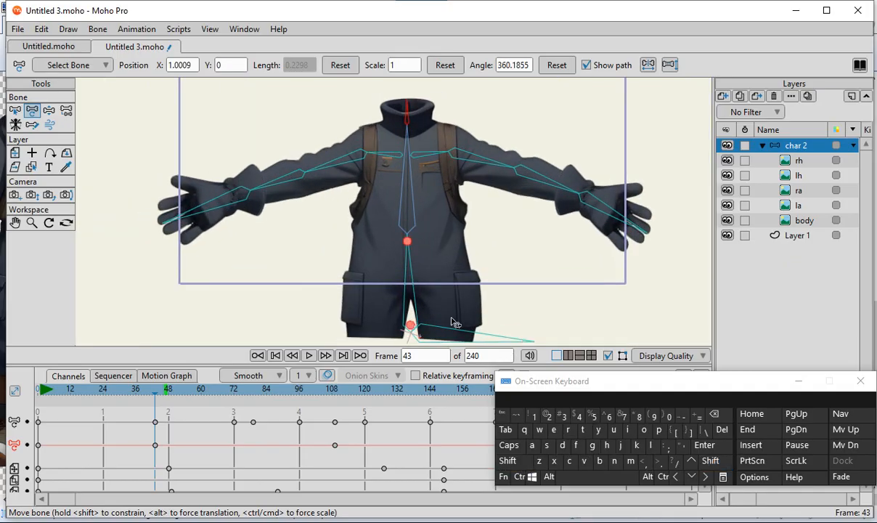
# Step: Return the timeline to frame 0 and turn on the on-screen keyboard's multi-selection modifier again
pyautogui.moveTo(63, 390); pyautogui.dragTo(37, 391)
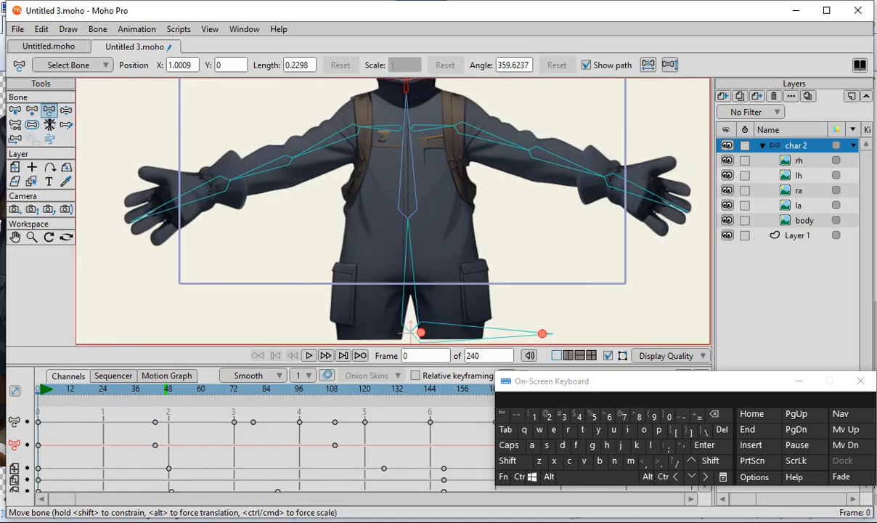
pyautogui.scroll(-3, 442, 313)
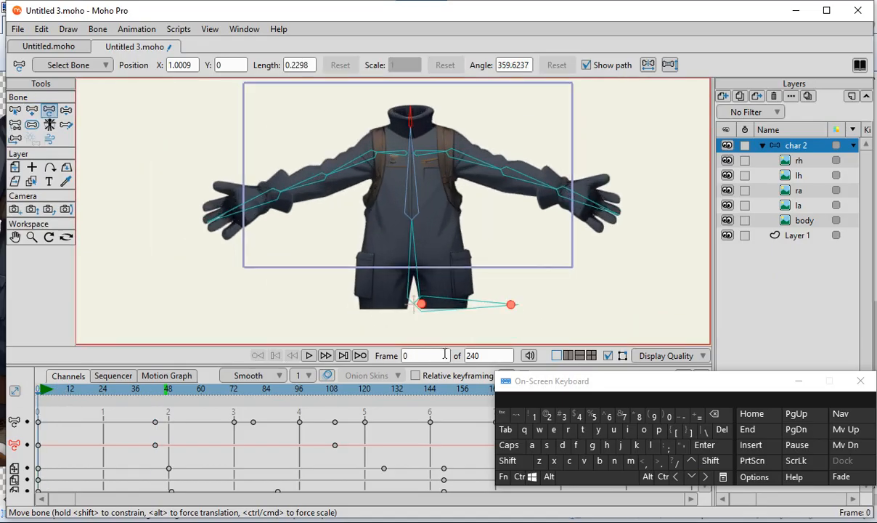
pyautogui.click(507, 460)
# Step: Try to select the root, spine, shoulder and neck bones together with the Transform Bone tool at frame 0
pyautogui.click(440, 303)
pyautogui.click(415, 275)
pyautogui.click(409, 174)
pyautogui.click(396, 154)
pyautogui.click(427, 153)
pyautogui.scroll(2, 419, 120)
pyautogui.click(408, 116)
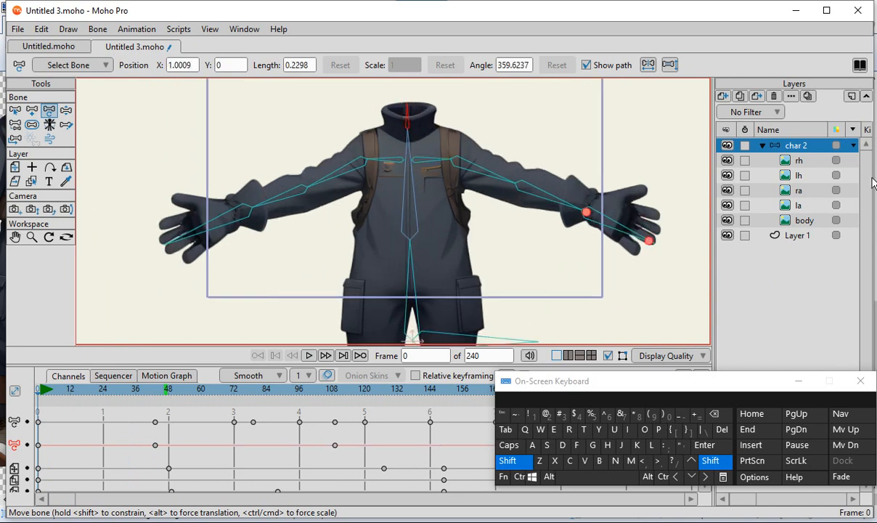
pyautogui.scroll(-1, 285, 145)
pyautogui.scroll(1, 305, 229)
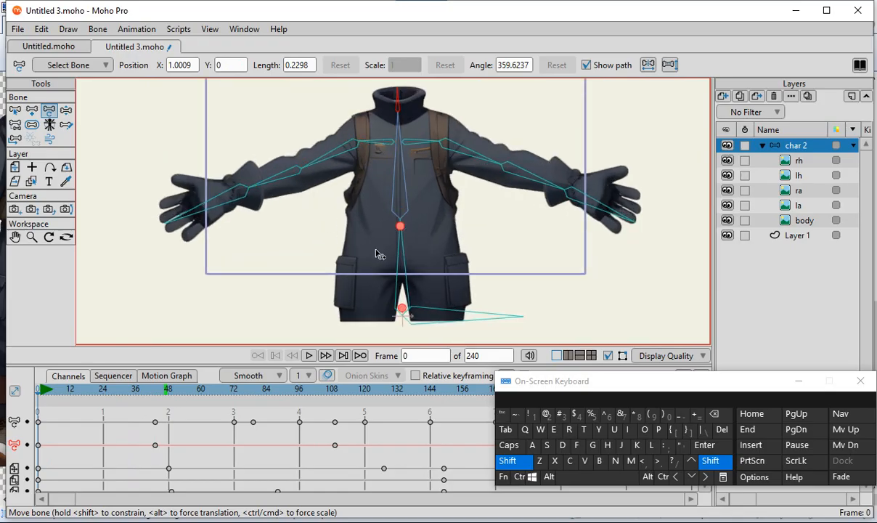
# Step: Using the Select Bone tool, select the root, both spine bones, the neck and both shoulder bones together
pyautogui.click(15, 111)
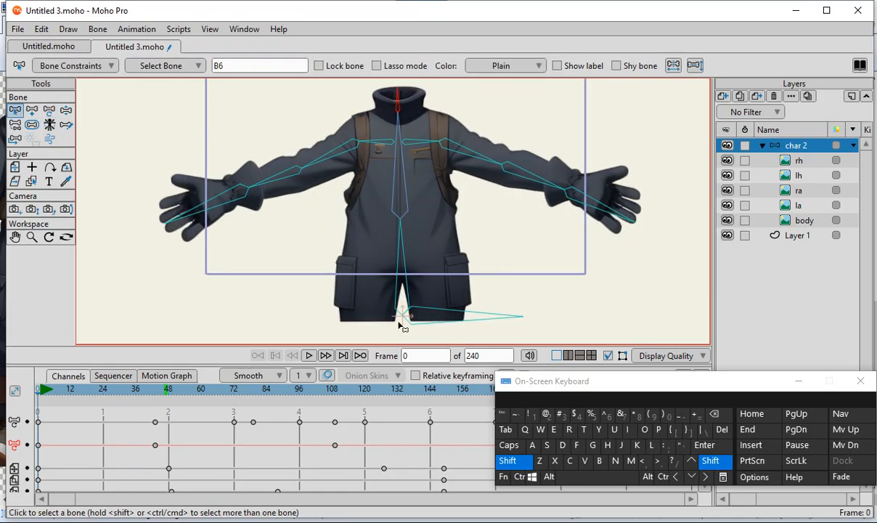
pyautogui.click(448, 314)
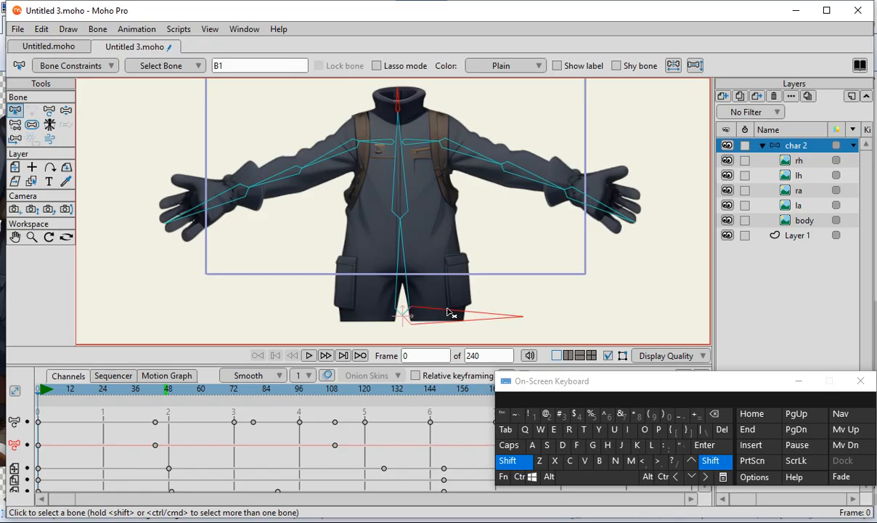
pyautogui.keyDown('shift'); pyautogui.click(404, 261); pyautogui.keyUp('shift')
pyautogui.keyDown('shift'); pyautogui.click(407, 207); pyautogui.keyUp('shift')
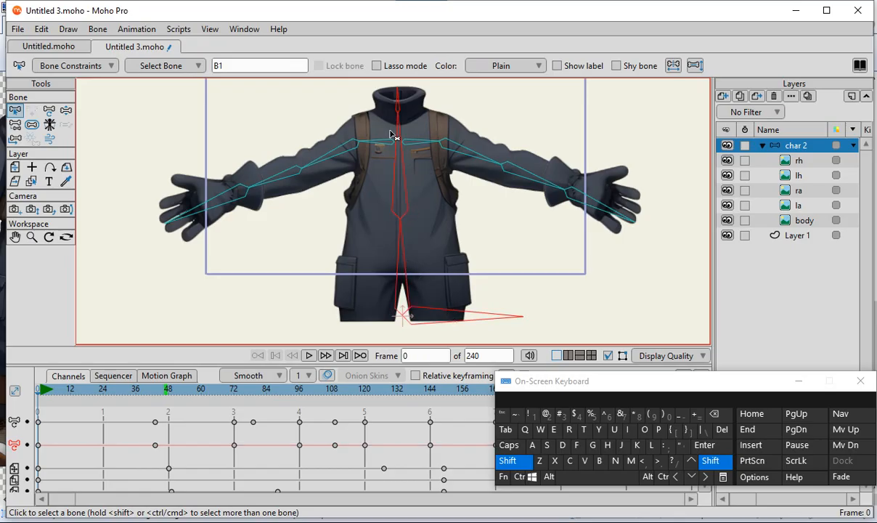
pyautogui.scroll(2, 395, 116)
pyautogui.keyDown('shift'); pyautogui.click(374, 155); pyautogui.keyUp('shift')
pyautogui.keyDown('shift'); pyautogui.click(433, 159); pyautogui.keyUp('shift')
pyautogui.scroll(-2, 432, 177)
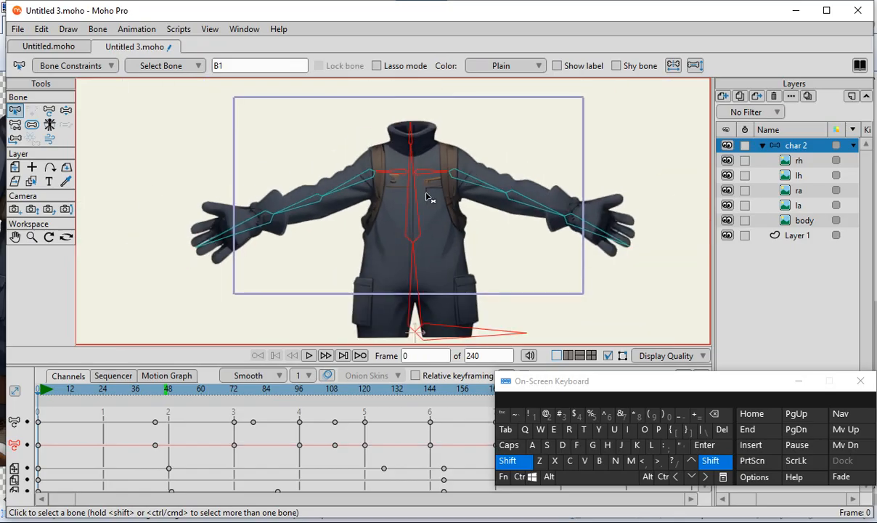
# Step: Select only the body image layer inside char 2, keeping the chosen torso bones selected
pyautogui.scroll(3, 417, 191)
pyautogui.scroll(-2, 427, 174)
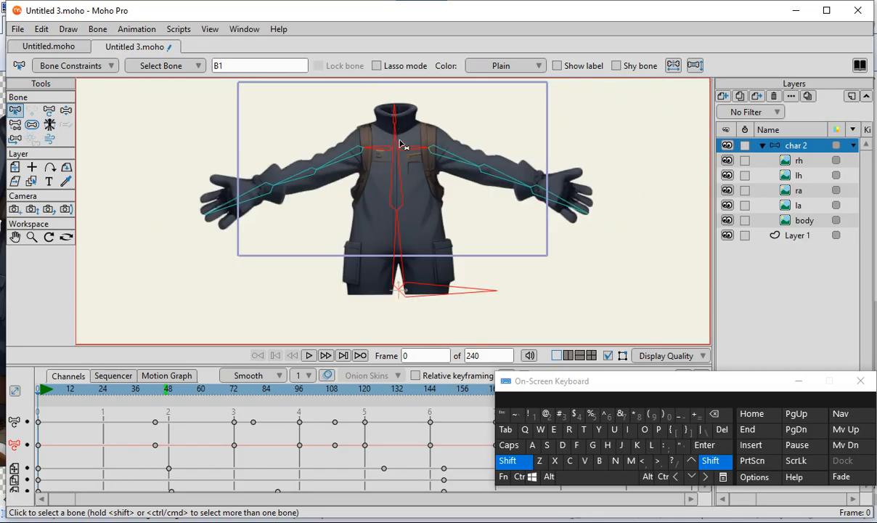
pyautogui.scroll(3, 392, 102)
pyautogui.scroll(-2, 434, 235)
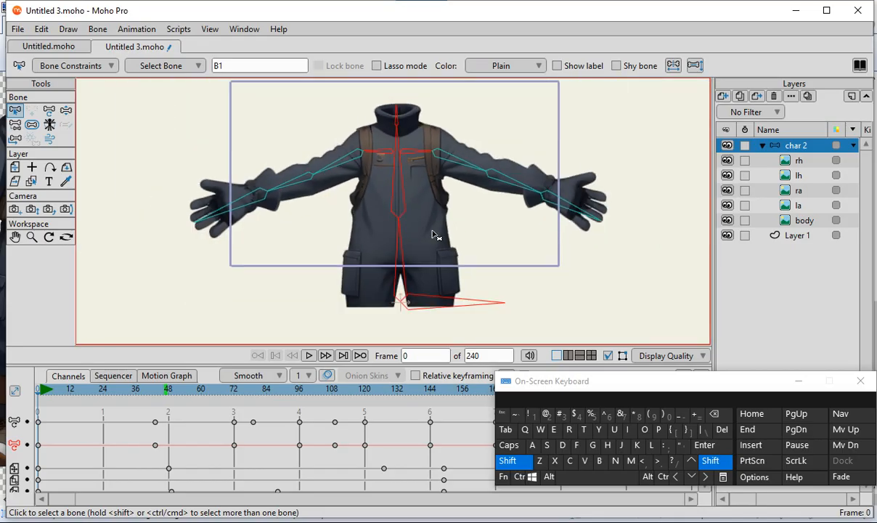
pyautogui.scroll(1, 435, 293)
pyautogui.scroll(-2, 407, 297)
pyautogui.scroll(1, 399, 224)
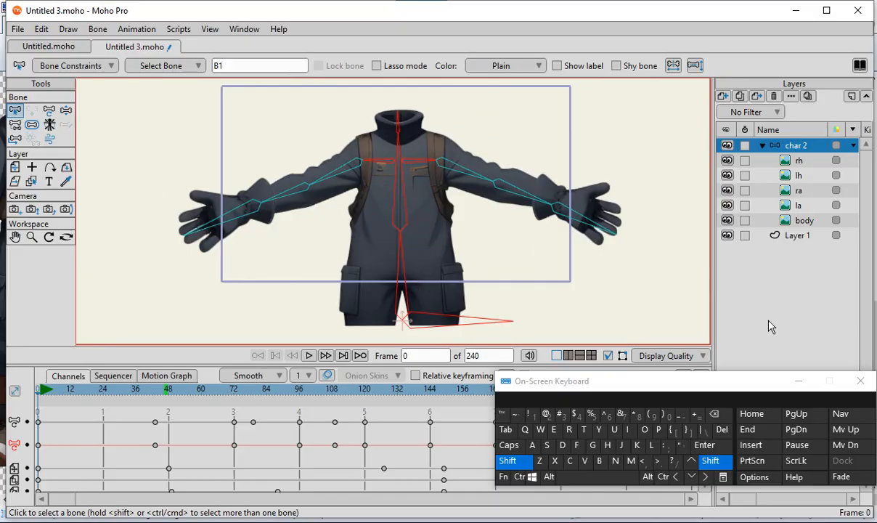
pyautogui.keyDown('shift'); pyautogui.click(810, 222); pyautogui.keyUp('shift')
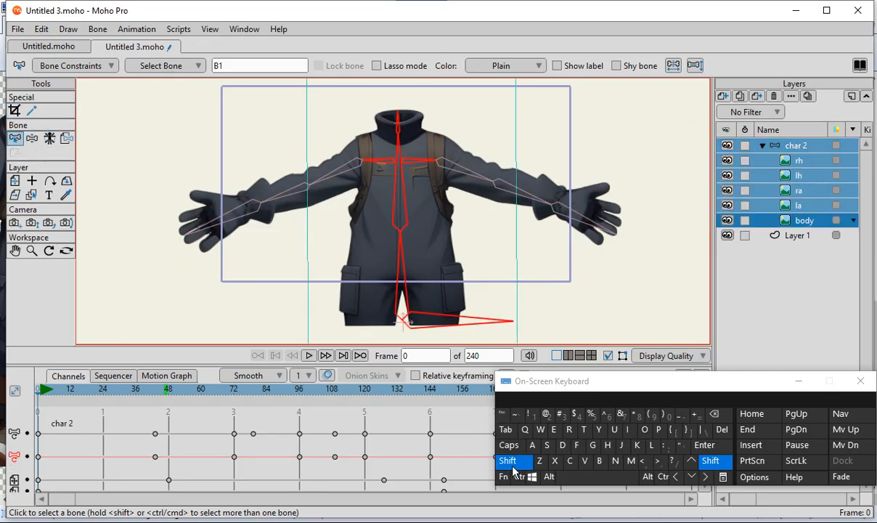
pyautogui.click(806, 221)
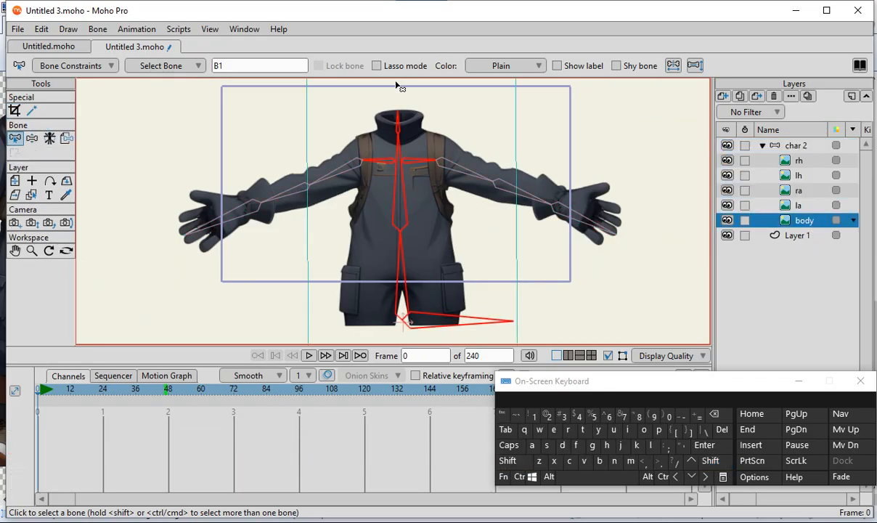
# Step: Toggle the body layer's visibility off and on, and clear the bone selection to check the bones bound to the body layer
pyautogui.scroll(-1, 385, 171)
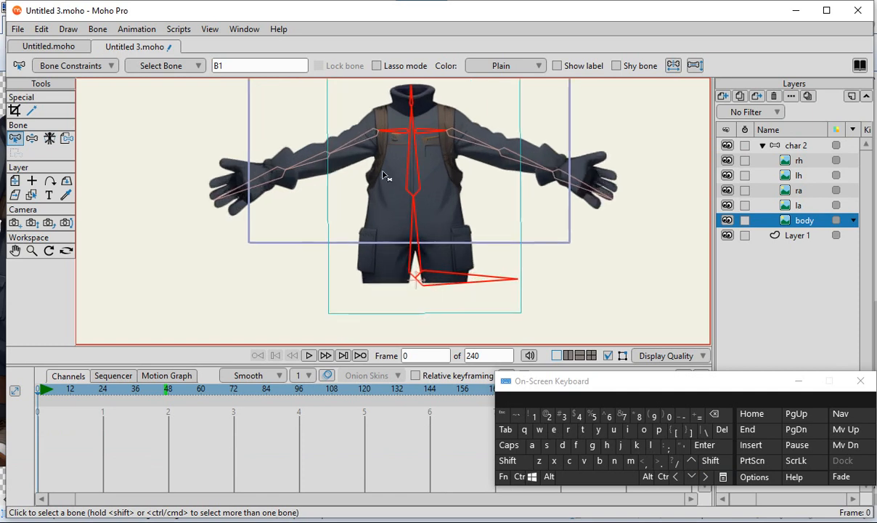
pyautogui.click(729, 221)
pyautogui.click(729, 221)
pyautogui.click(729, 221)
pyautogui.click(728, 220)
pyautogui.click(729, 221)
pyautogui.click(729, 220)
pyautogui.click(729, 220)
pyautogui.click(729, 221)
pyautogui.scroll(-1, 566, 312)
pyautogui.scroll(3, 572, 240)
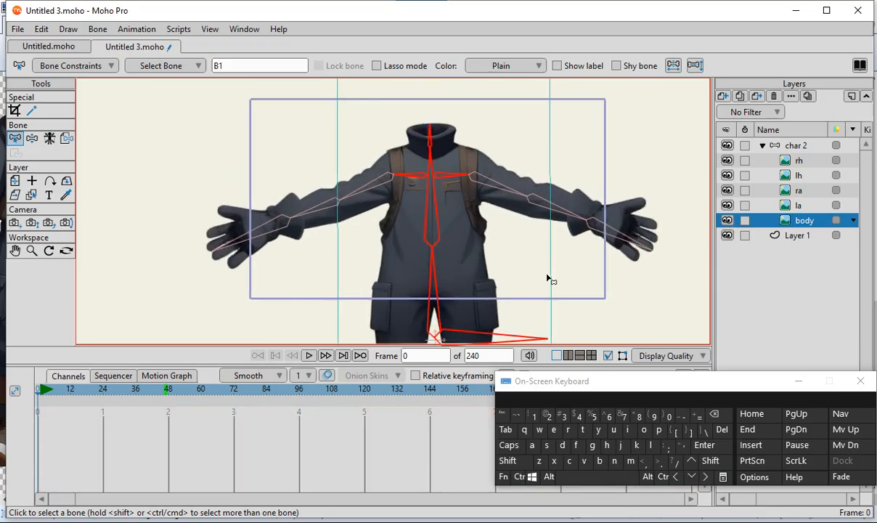
pyautogui.click(513, 283)
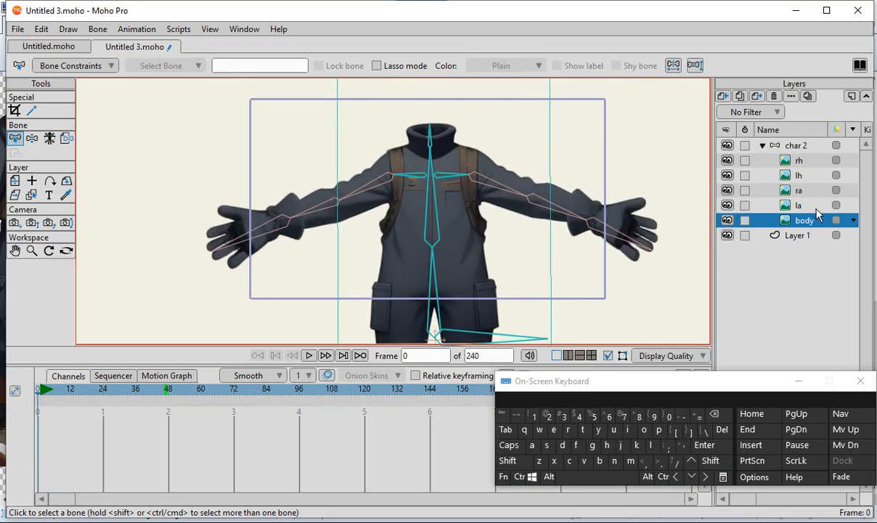
# Step: Select the la layer and examine which shoulder and arm bones it is bound to
pyautogui.click(816, 208)
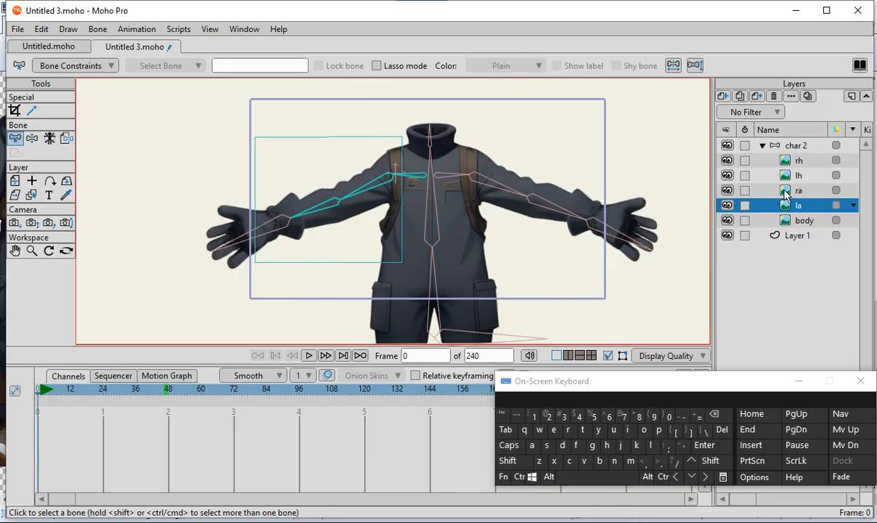
pyautogui.scroll(-1, 410, 232)
pyautogui.scroll(3, 508, 198)
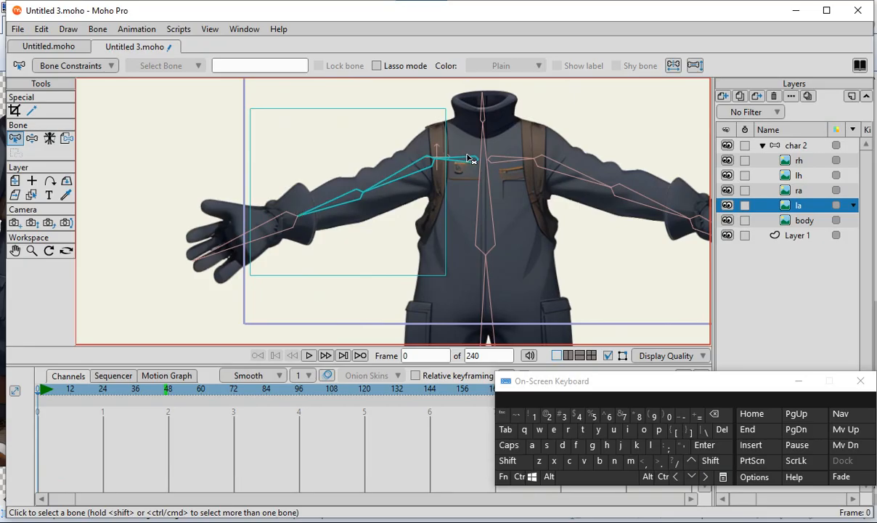
pyautogui.scroll(1, 344, 209)
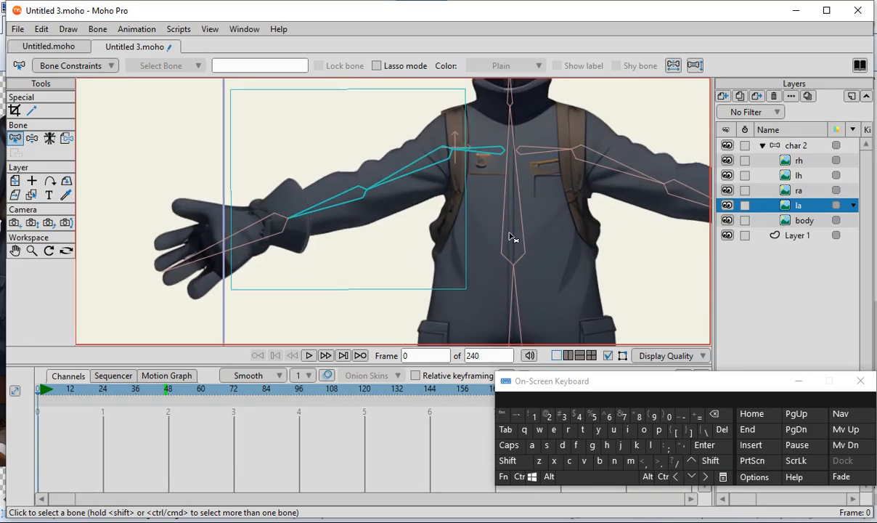
pyautogui.scroll(-2, 580, 226)
pyautogui.scroll(1, 419, 205)
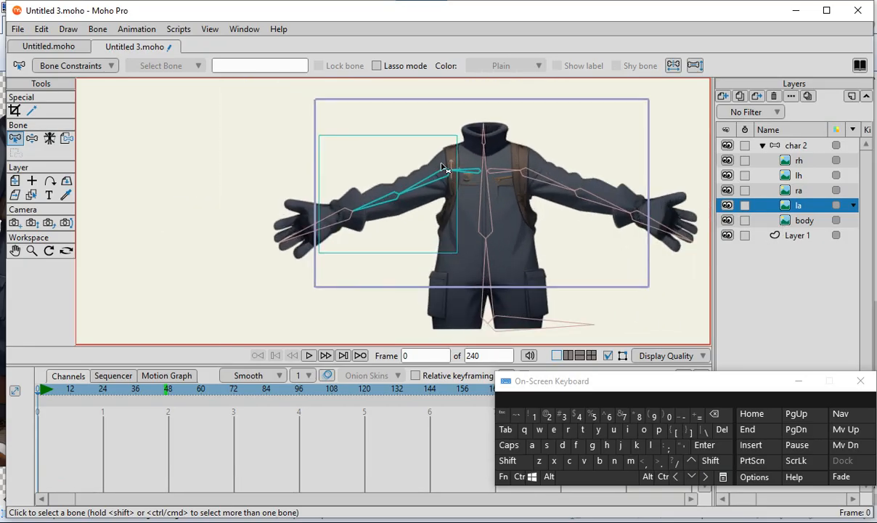
# Step: Switch the la layer's visibility off and on repeatedly to identify its arm artwork
pyautogui.click(727, 206)
pyautogui.click(728, 205)
pyautogui.click(728, 204)
pyautogui.click(729, 204)
pyautogui.click(728, 206)
pyautogui.click(727, 206)
pyautogui.click(728, 205)
pyautogui.click(727, 205)
# Step: Select the ra layer, examine its bound arm bones and toggle its visibility to identify the artwork
pyautogui.click(755, 190)
pyautogui.scroll(-2, 434, 145)
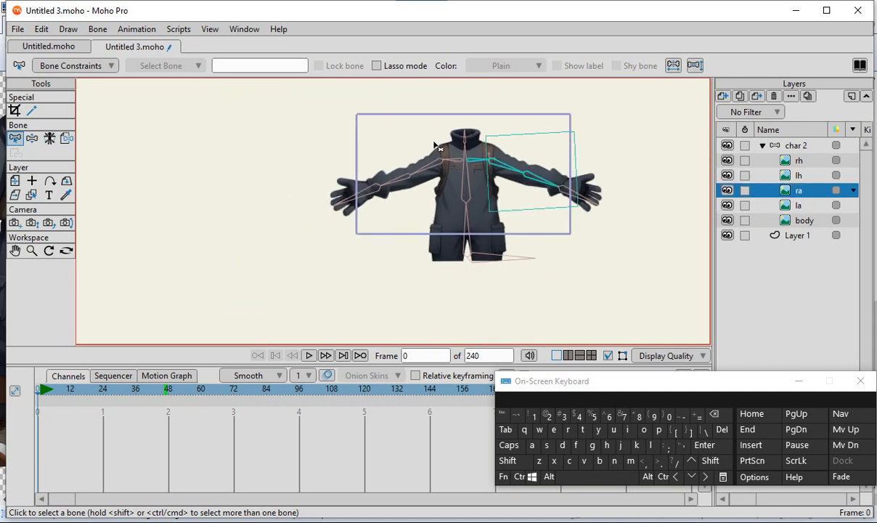
pyautogui.scroll(4, 434, 145)
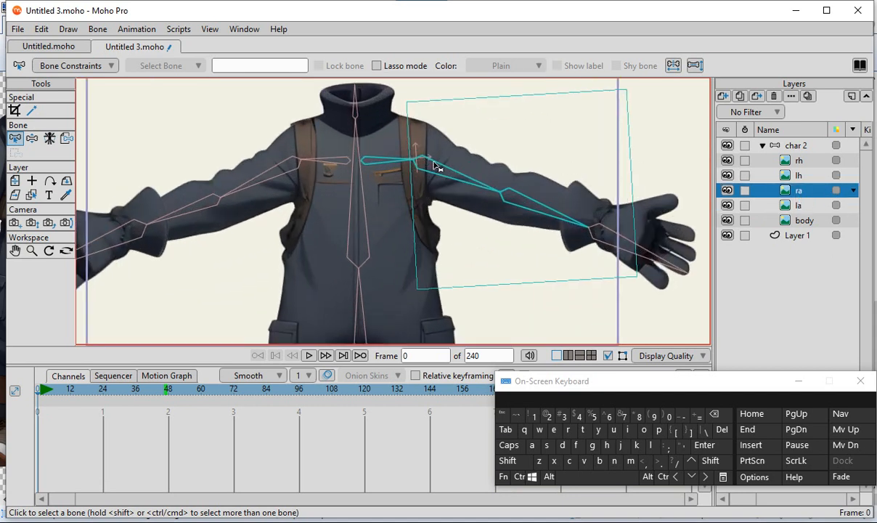
pyautogui.scroll(-1, 406, 167)
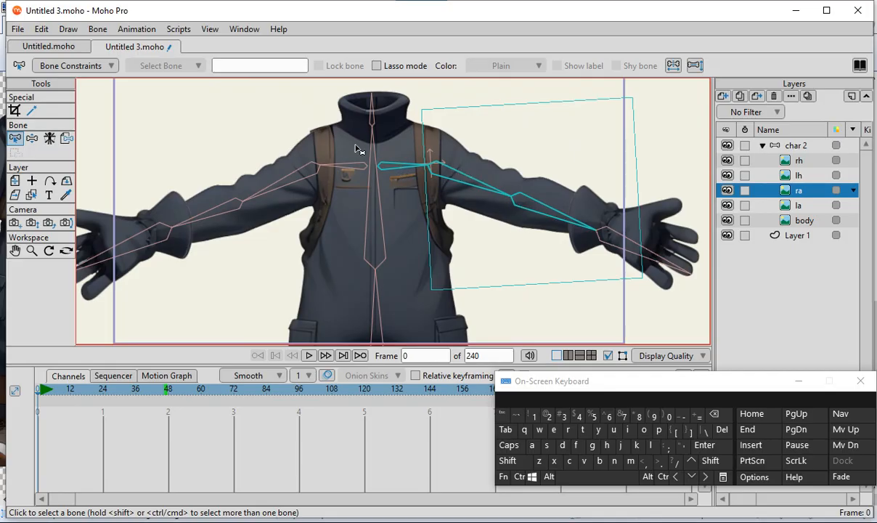
pyautogui.click(727, 190)
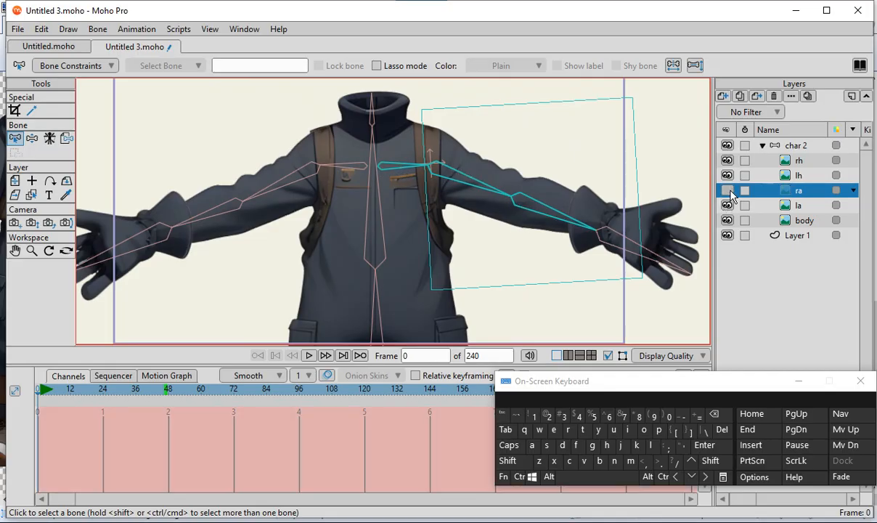
pyautogui.click(727, 190)
pyautogui.click(727, 190)
pyautogui.click(728, 191)
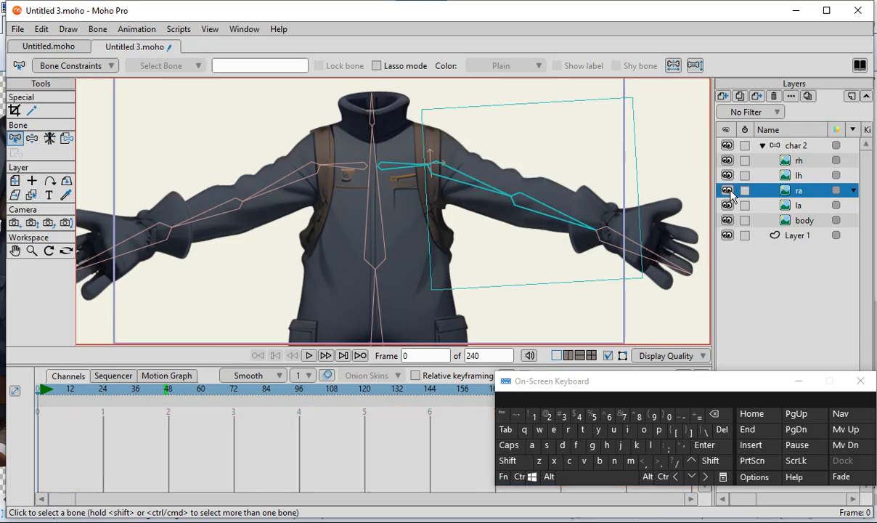
pyautogui.scroll(-3, 327, 154)
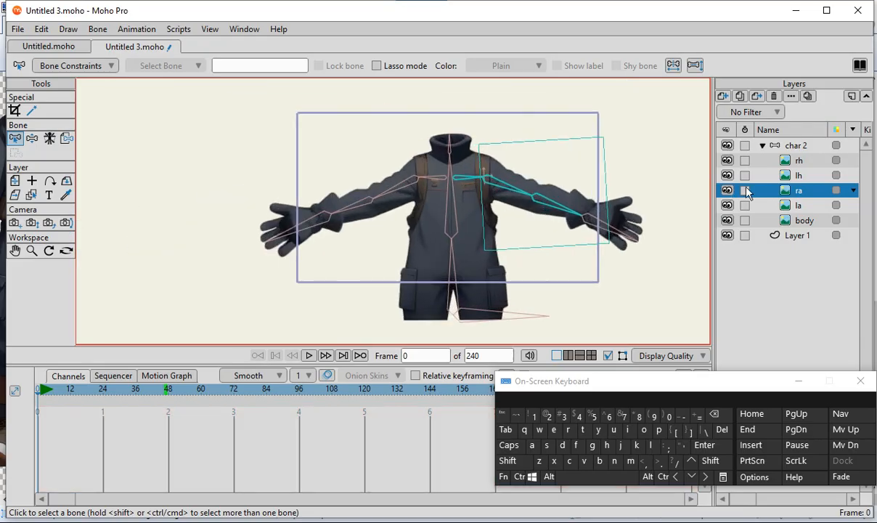
# Step: Select the lh layer, examine its bound hand bone and toggle its visibility to identify the glove artwork
pyautogui.click(799, 176)
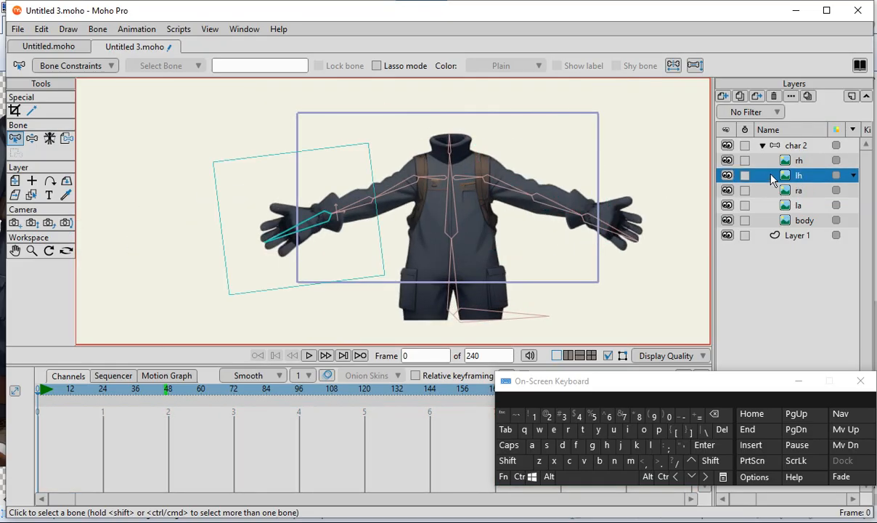
pyautogui.scroll(2, 440, 222)
pyautogui.scroll(2, 305, 199)
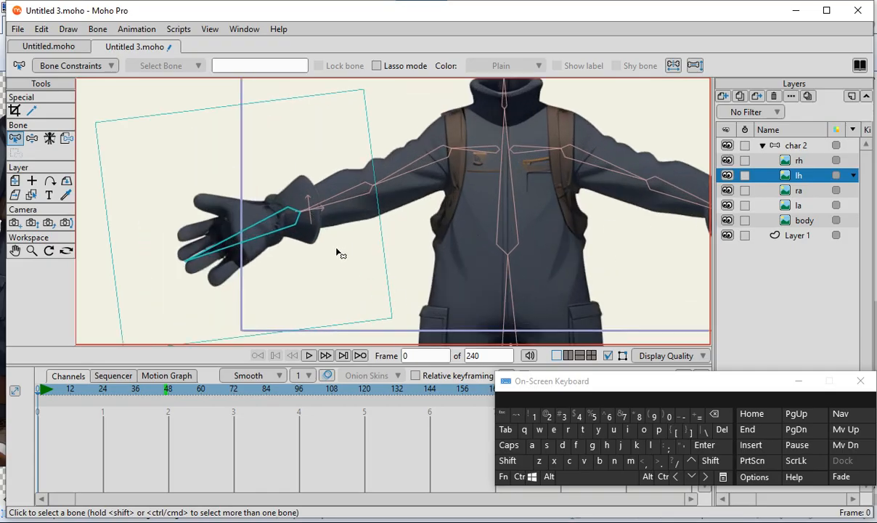
pyautogui.scroll(-2, 343, 250)
pyautogui.scroll(1, 252, 219)
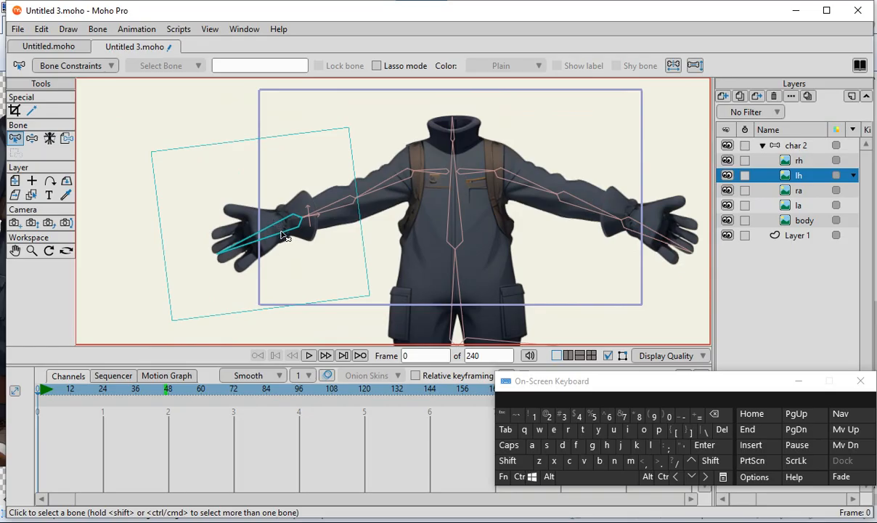
pyautogui.click(729, 178)
pyautogui.click(729, 177)
pyautogui.click(729, 177)
pyautogui.click(729, 177)
pyautogui.scroll(-1, 304, 186)
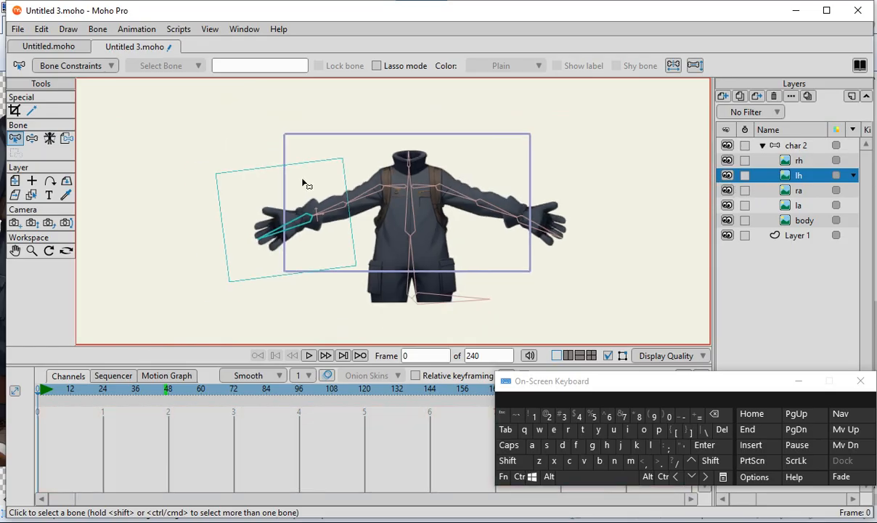
pyautogui.scroll(2, 573, 200)
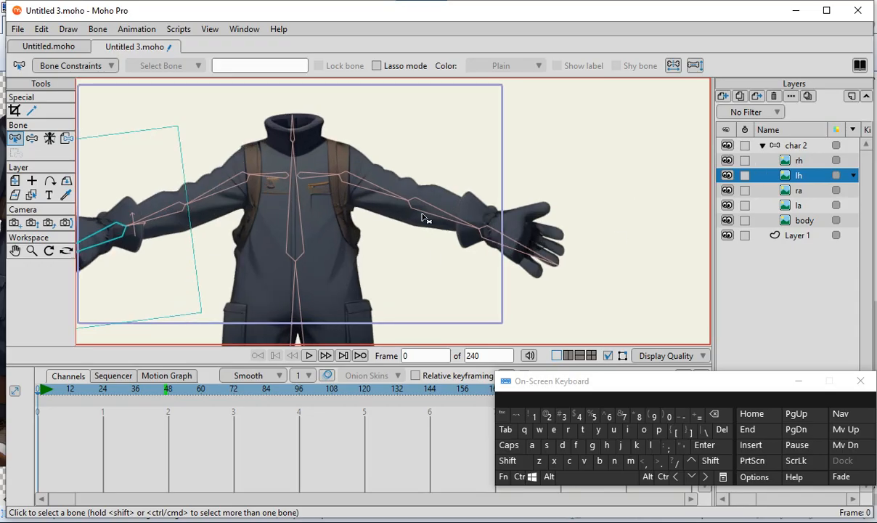
pyautogui.scroll(-2, 414, 217)
pyautogui.scroll(1, 541, 235)
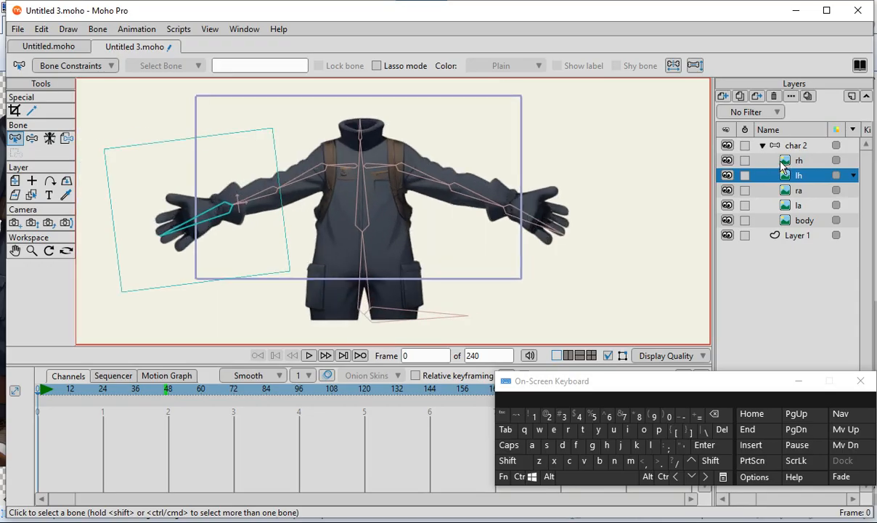
# Step: Select the rh layer and pick the hand bone bound to its glove image
pyautogui.click(782, 161)
pyautogui.scroll(2, 462, 252)
pyautogui.scroll(-3, 554, 216)
pyautogui.scroll(2, 592, 191)
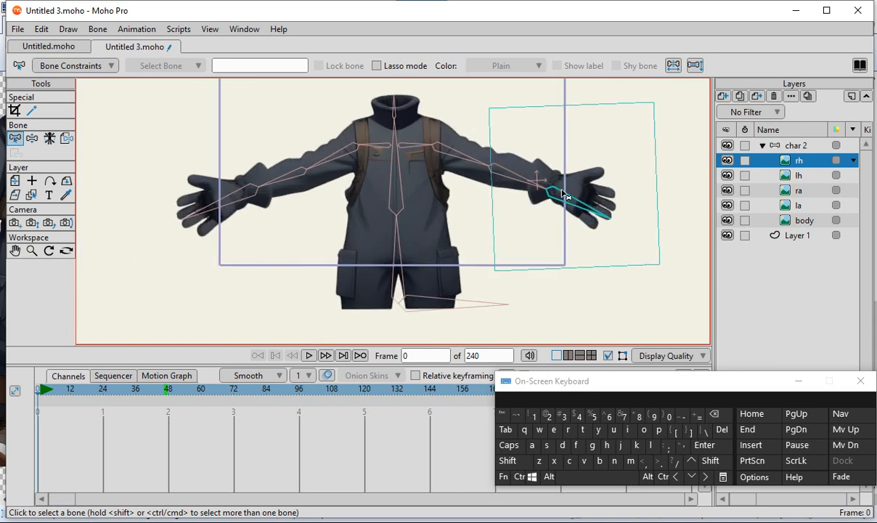
pyautogui.scroll(1, 562, 197)
pyautogui.click(569, 204)
pyautogui.scroll(-1, 563, 178)
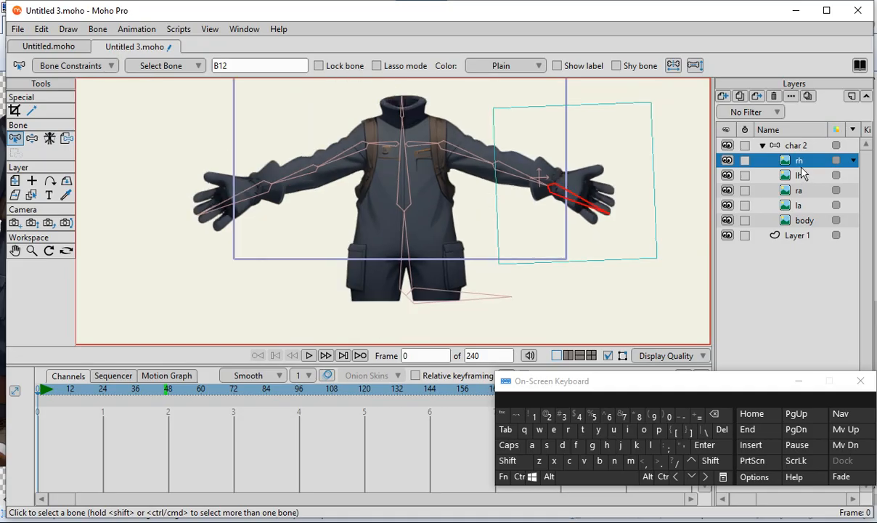
# Step: Hide the rh, lh, ra, la and body image layers inside char 2 so only the bones are shown
pyautogui.click(728, 161)
pyautogui.click(728, 160)
pyautogui.click(727, 161)
pyautogui.click(728, 161)
pyautogui.click(728, 161)
pyautogui.click(727, 160)
pyautogui.click(727, 161)
pyautogui.click(727, 175)
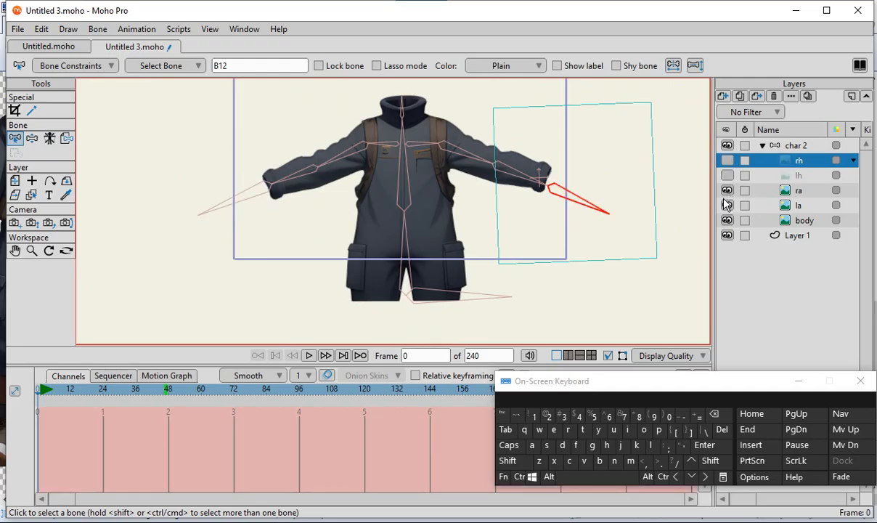
pyautogui.click(727, 191)
pyautogui.click(727, 205)
pyautogui.click(728, 220)
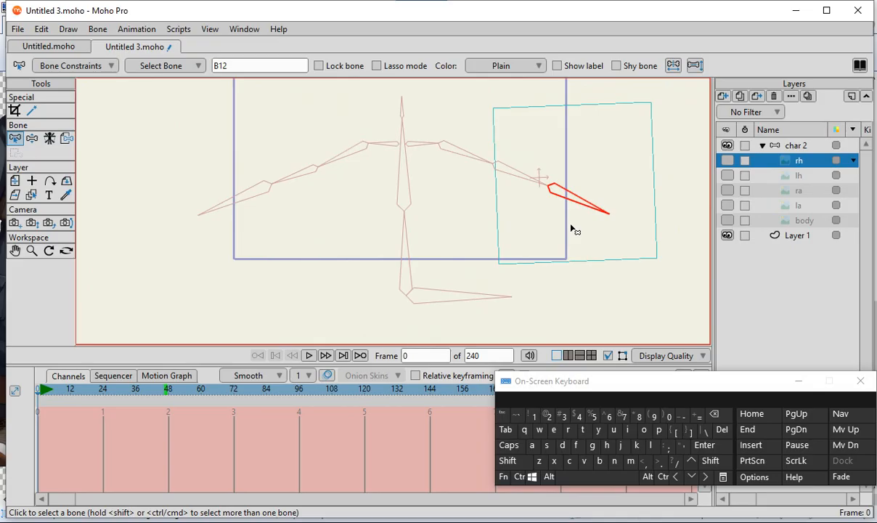
# Step: Show and hide the body, la, ra, lh and rh layers one at a time to view each separate body part
pyautogui.click(727, 220)
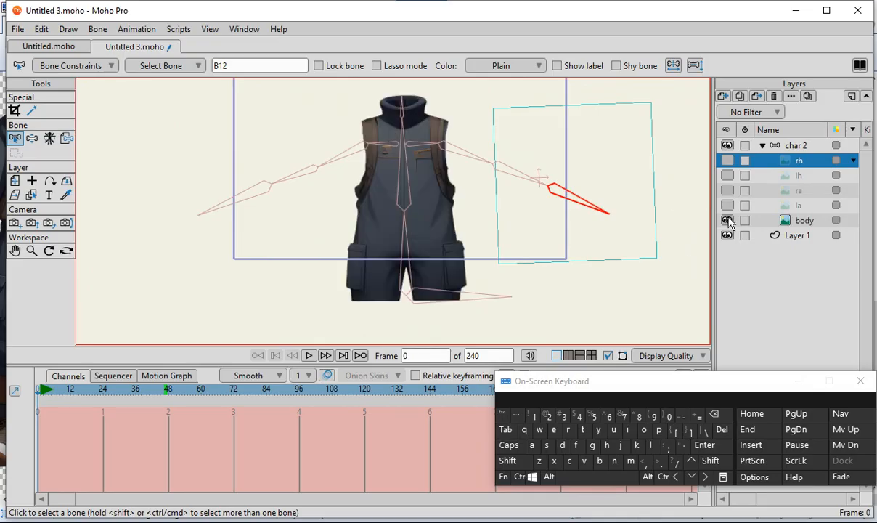
pyautogui.click(727, 220)
pyautogui.click(727, 206)
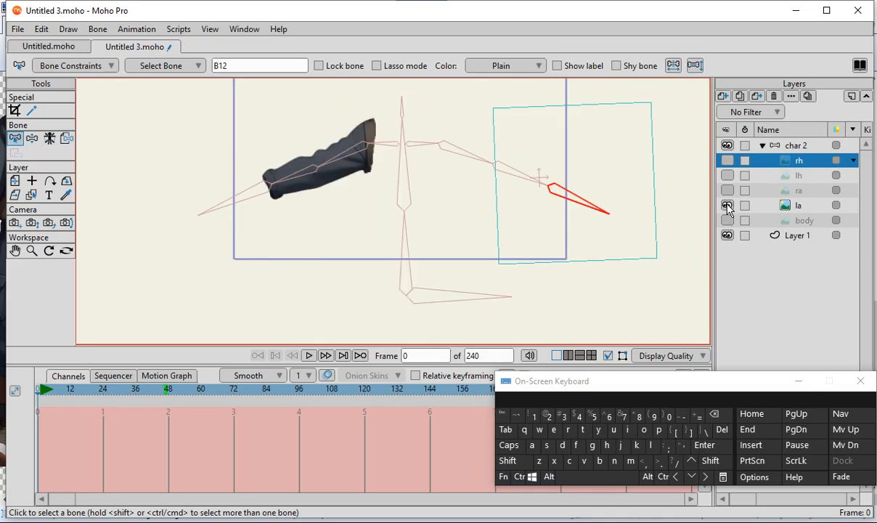
pyautogui.click(728, 206)
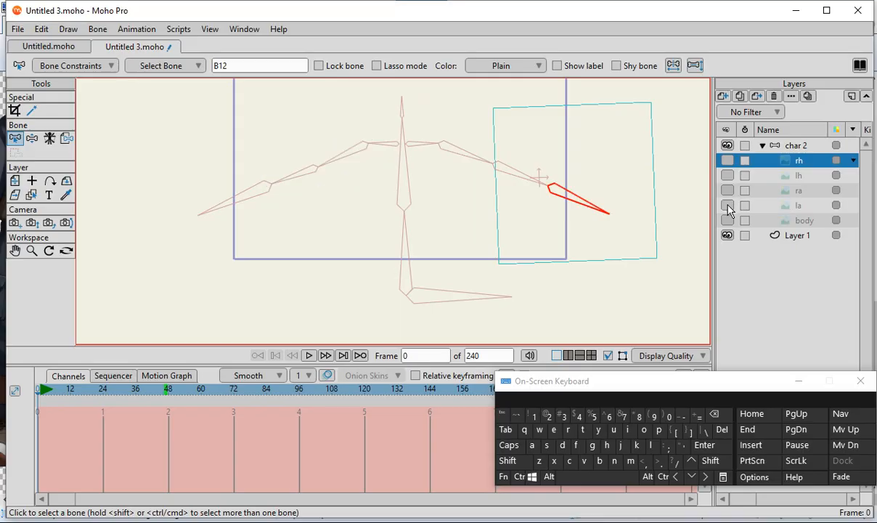
pyautogui.click(728, 190)
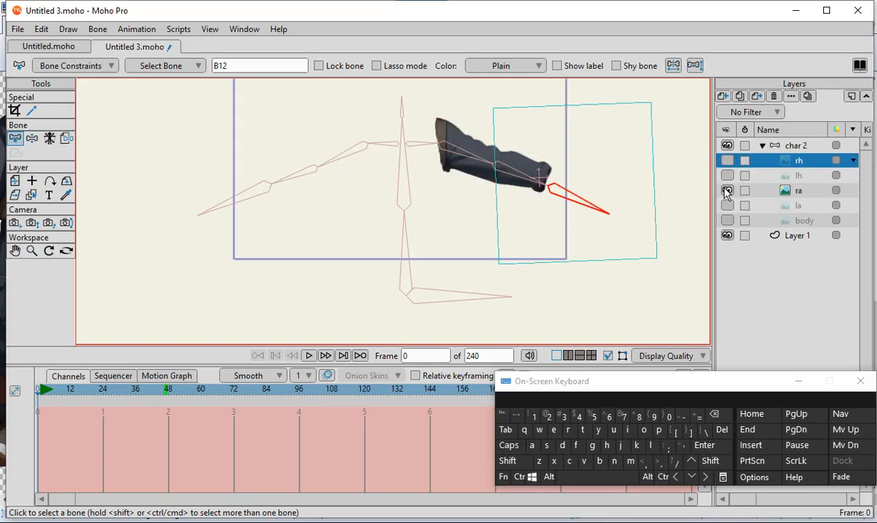
pyautogui.click(727, 190)
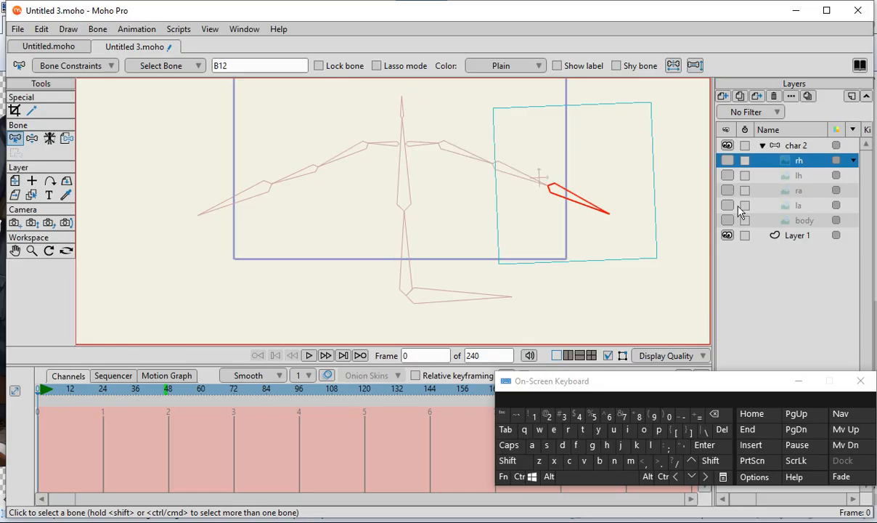
pyautogui.click(727, 175)
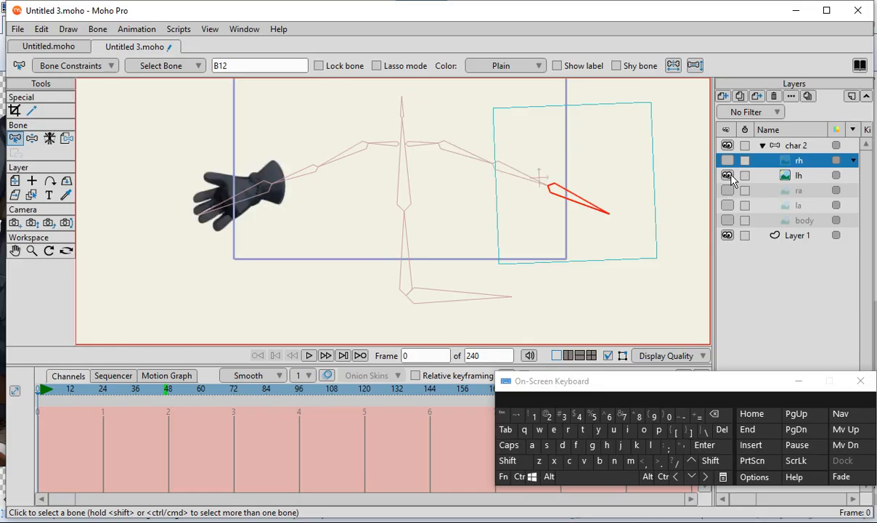
pyautogui.click(727, 176)
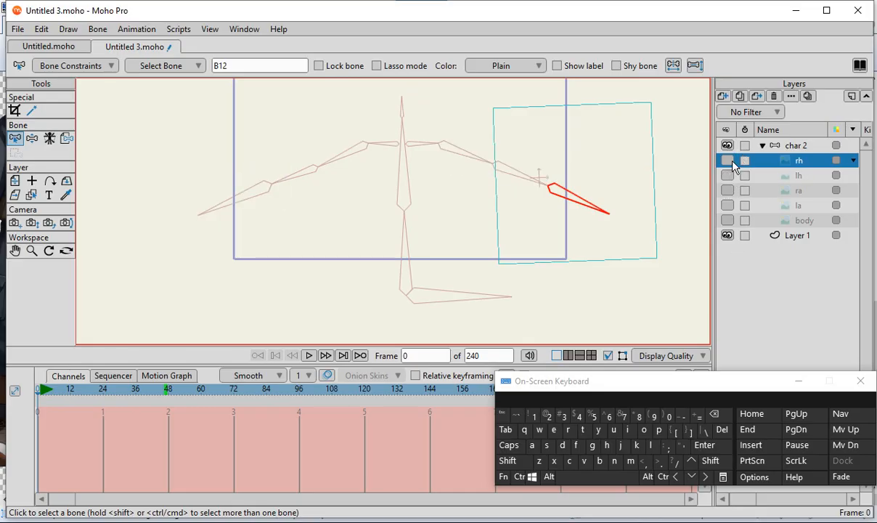
pyautogui.click(727, 160)
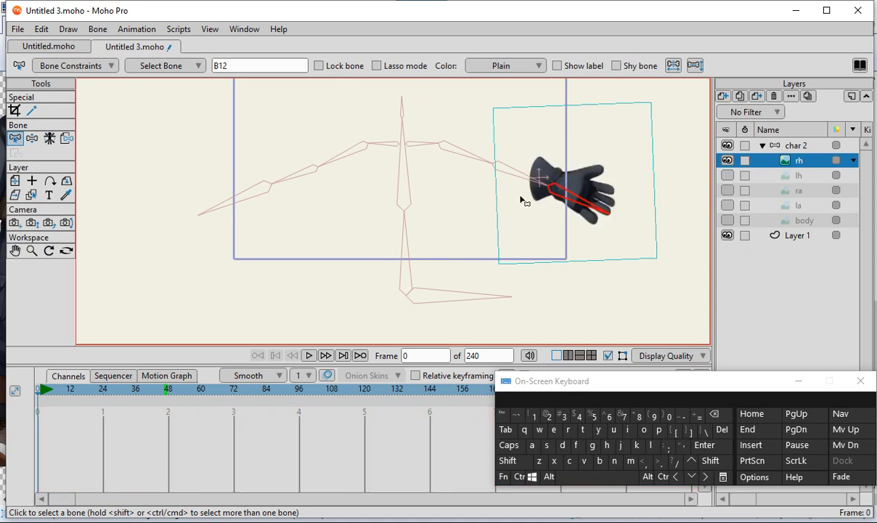
pyautogui.click(726, 161)
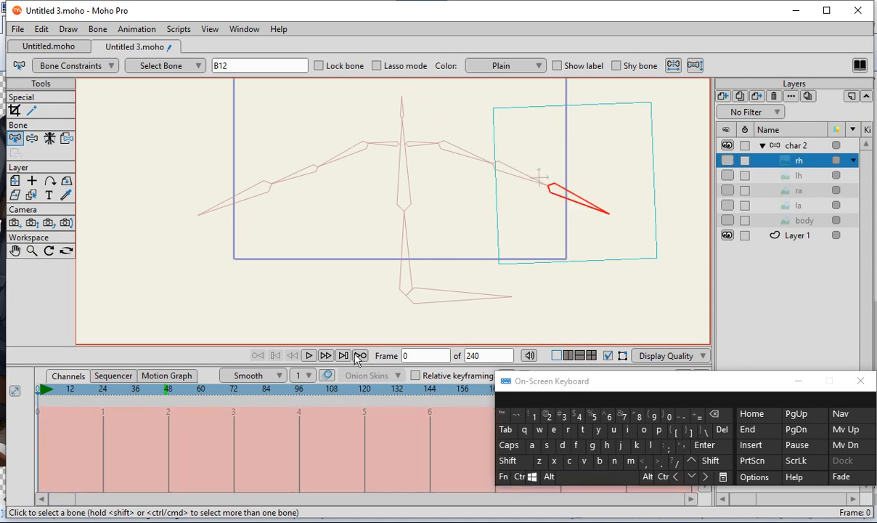
# Step: Create a new, empty project alongside the open char 2 project
pyautogui.scroll(1, 286, 247)
pyautogui.scroll(-3, 402, 237)
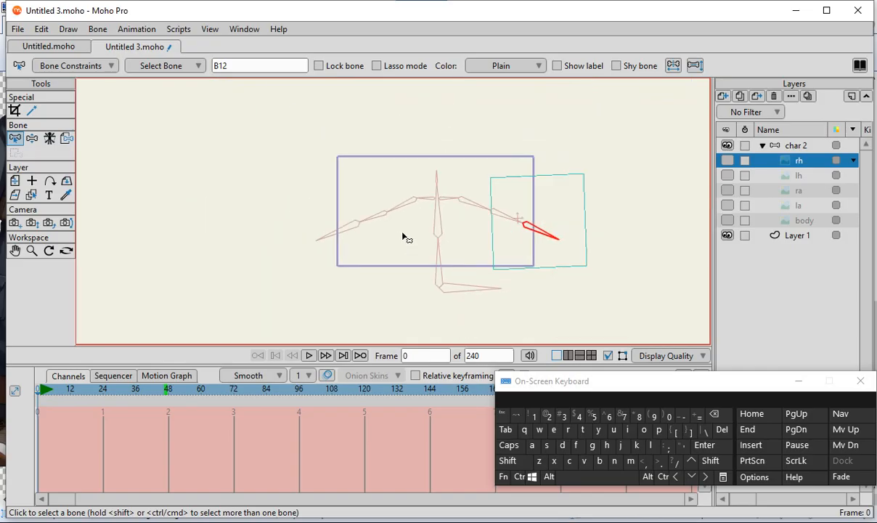
pyautogui.scroll(2, 392, 229)
pyautogui.click(17, 30)
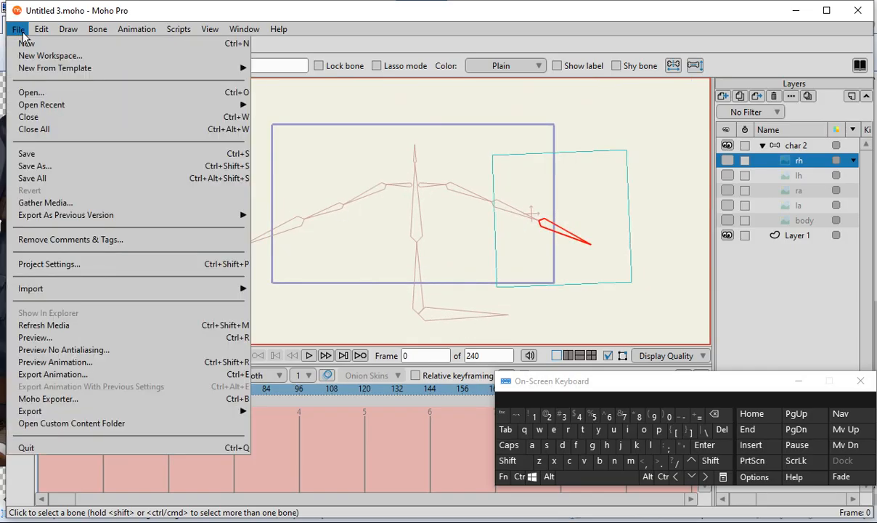
pyautogui.click(37, 45)
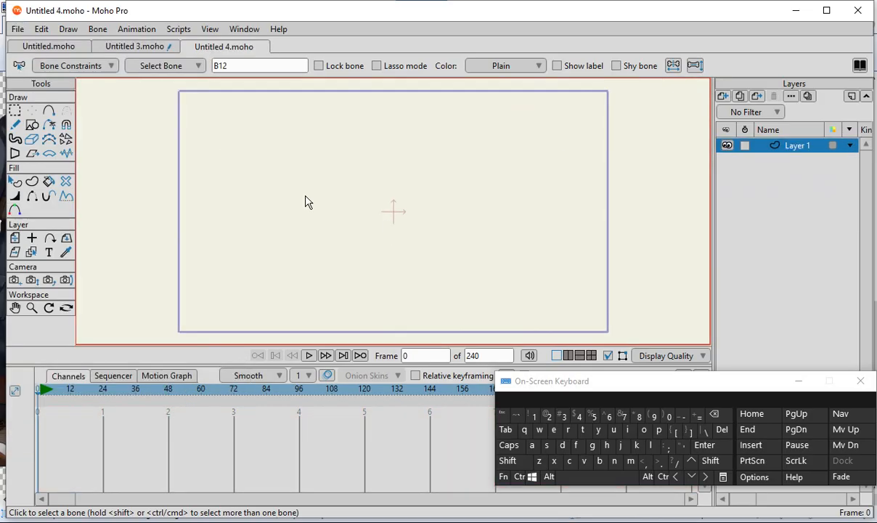
# Step: Import image402.png, image413.png, image416.png, image437.png and image440.png from the Desktop as separate image layers
pyautogui.scroll(-3, 405, 231)
pyautogui.scroll(2, 327, 203)
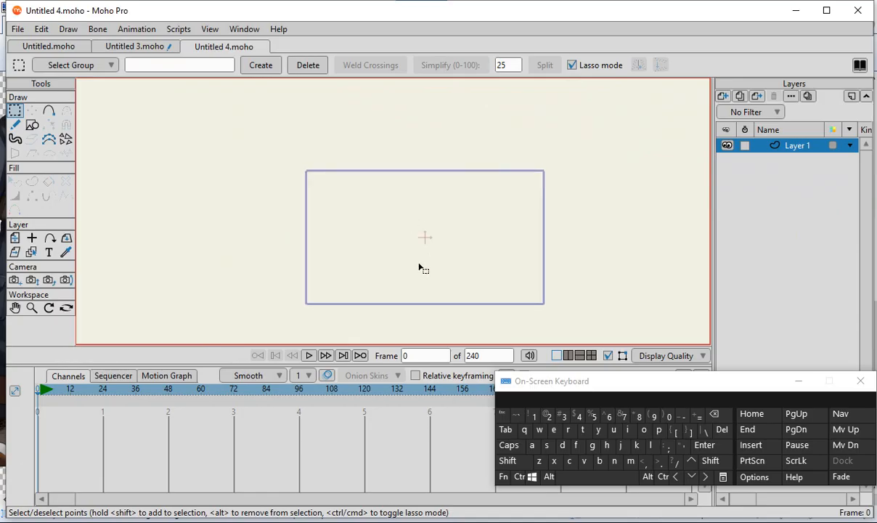
pyautogui.click(723, 97)
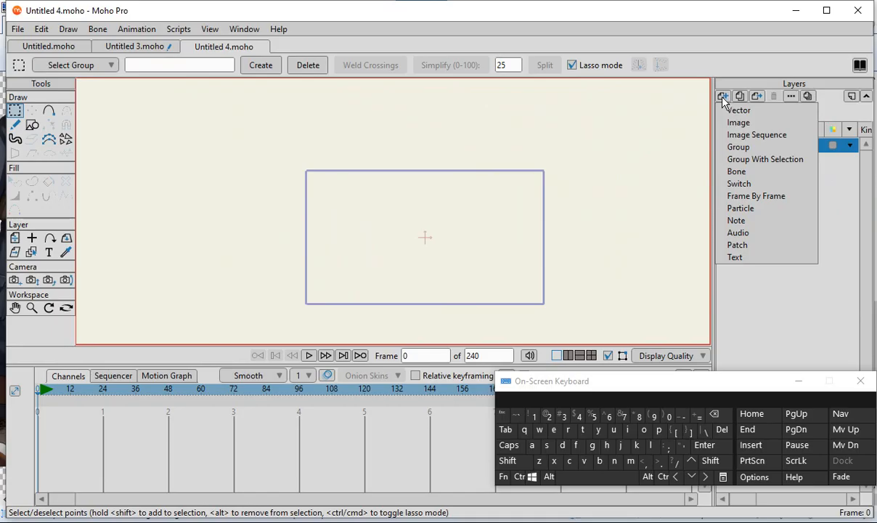
pyautogui.click(732, 123)
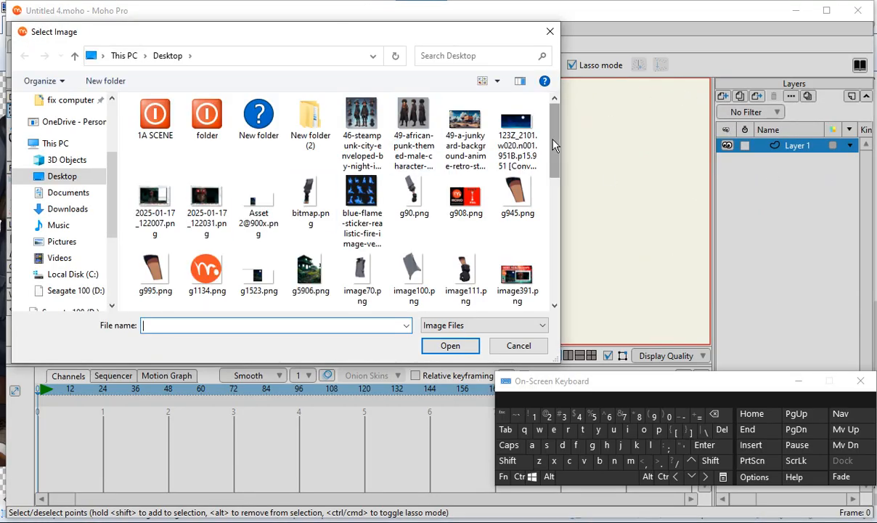
pyautogui.scroll(-2, 561, 172)
pyautogui.scroll(1, 559, 173)
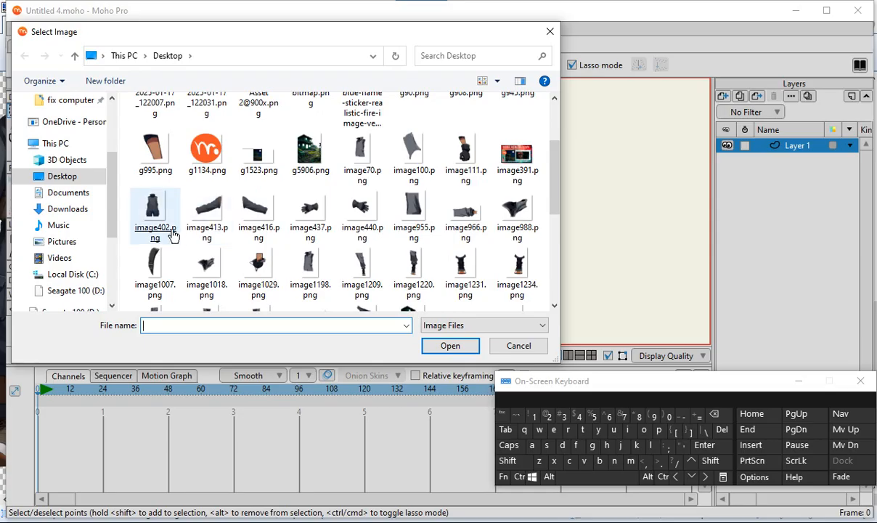
pyautogui.moveTo(149, 230); pyautogui.dragTo(621, 207)
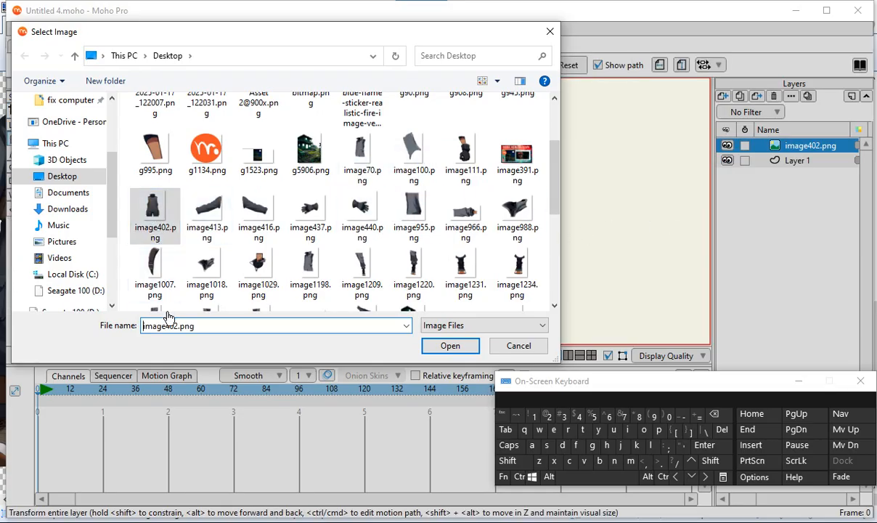
pyautogui.moveTo(207, 211); pyautogui.dragTo(628, 187)
pyautogui.moveTo(252, 211); pyautogui.dragTo(635, 193)
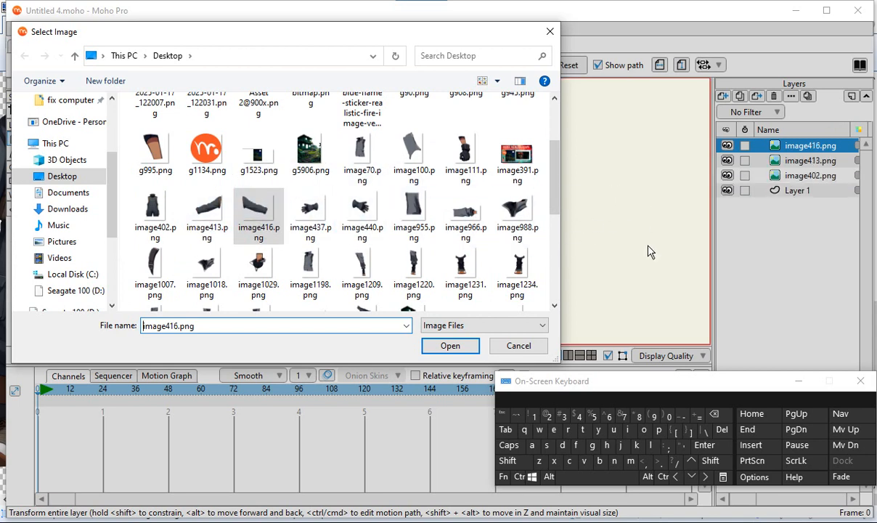
pyautogui.moveTo(299, 210); pyautogui.dragTo(630, 187)
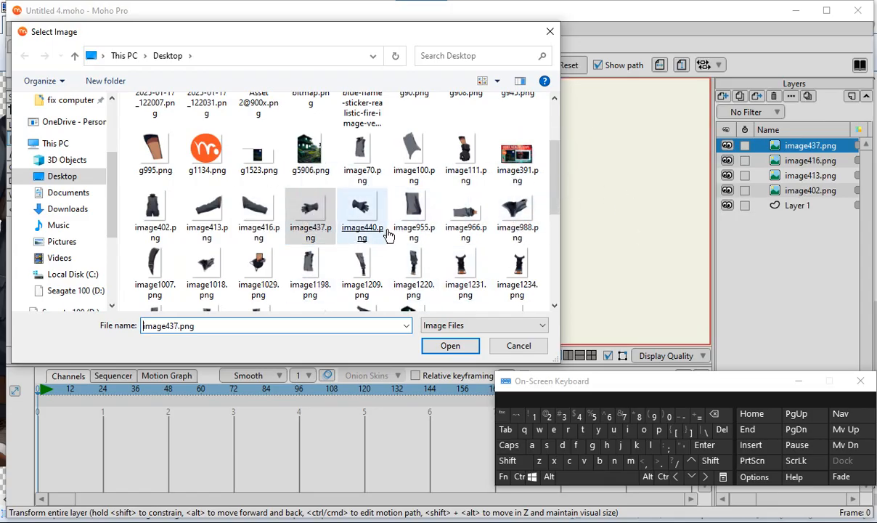
pyautogui.moveTo(361, 212); pyautogui.dragTo(609, 190)
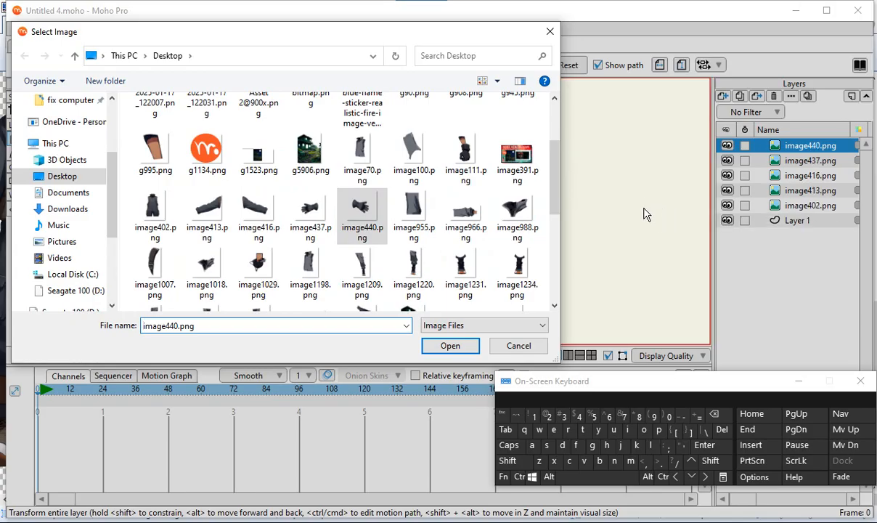
pyautogui.click(549, 31)
pyautogui.scroll(3, 521, 196)
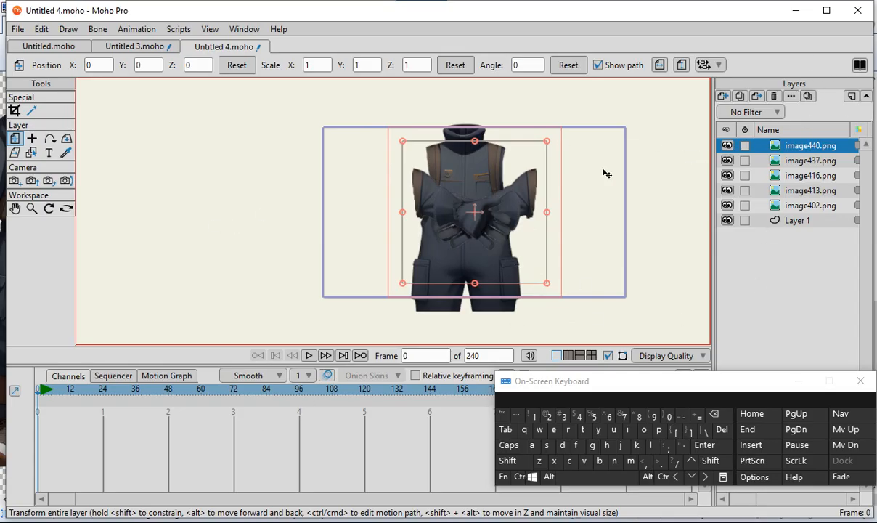
# Step: Add a new group layer above the imported image layers
pyautogui.click(723, 97)
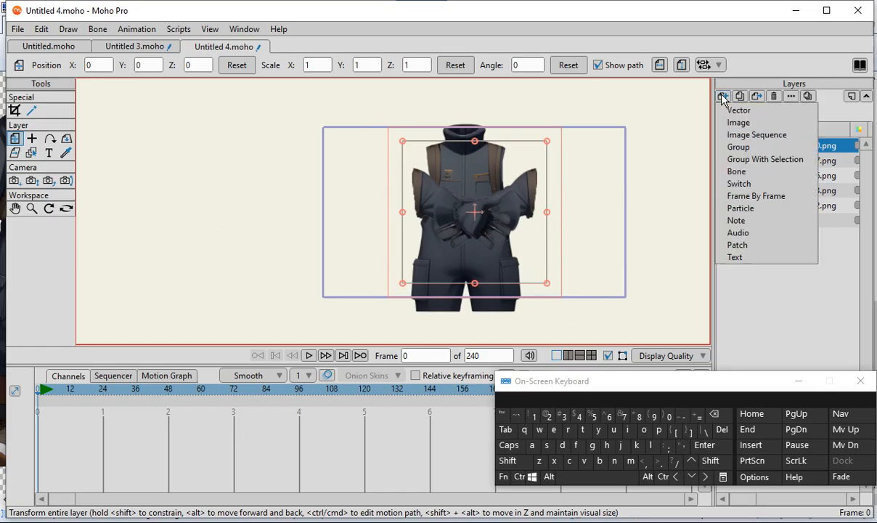
pyautogui.click(739, 147)
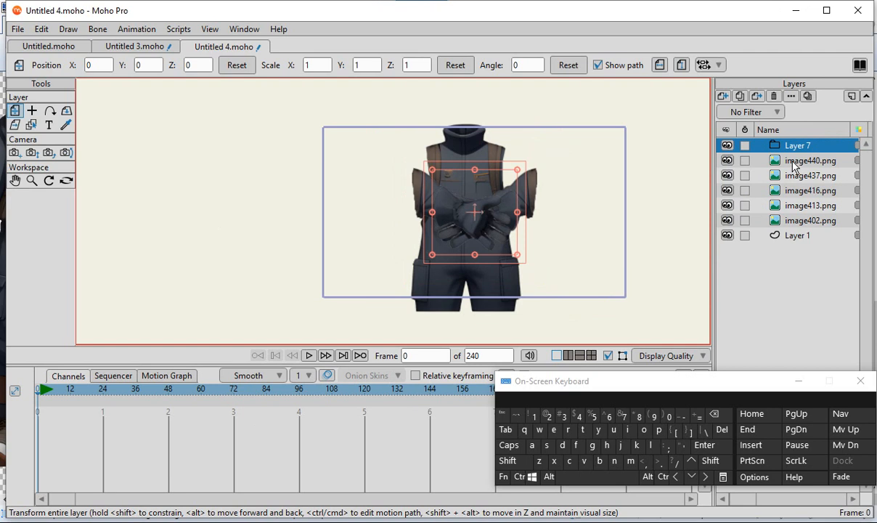
# Step: Move the image440.png glove beside the body to about X 2.11, Y -0.29 and rename its layer rh
pyautogui.click(792, 163)
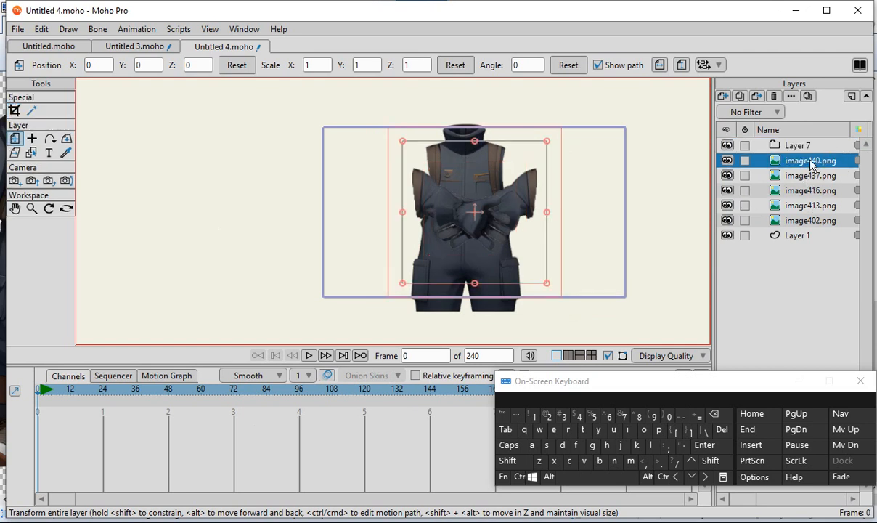
pyautogui.moveTo(434, 240); pyautogui.dragTo(628, 237)
pyautogui.doubleClick(816, 163)
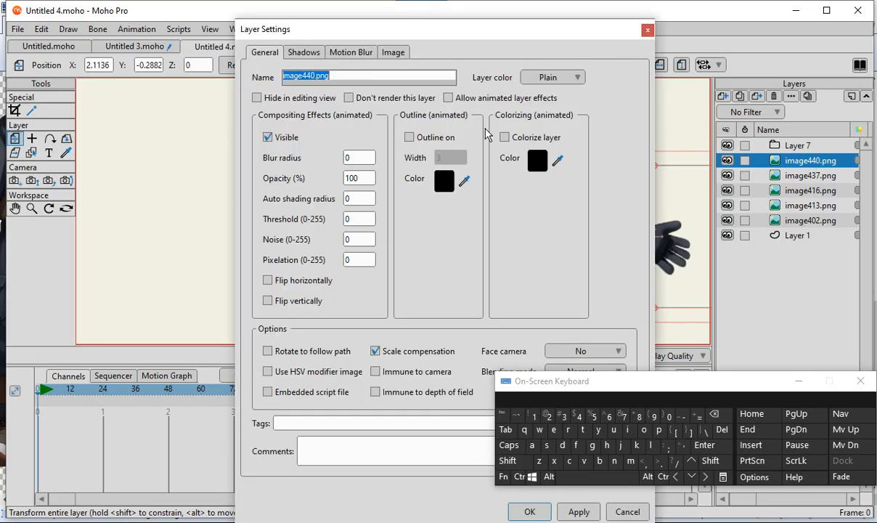
pyautogui.write('r')
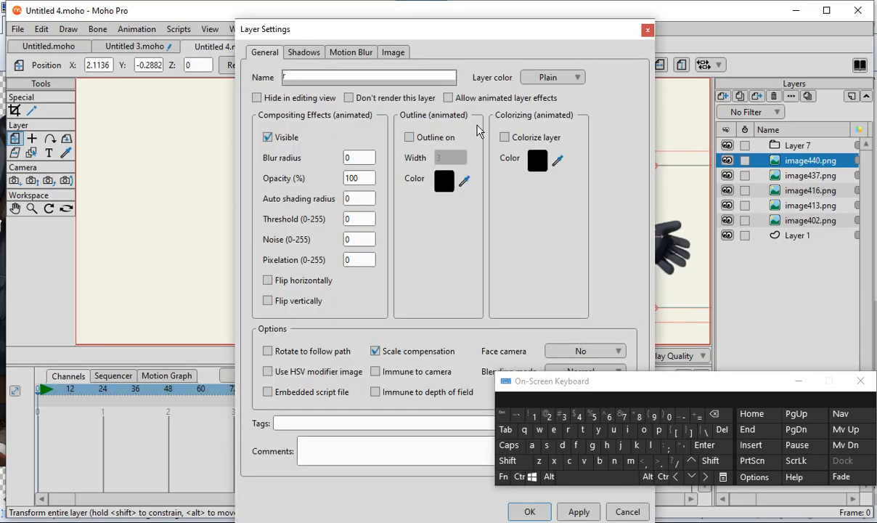
pyautogui.write('h')
pyautogui.press('Return')
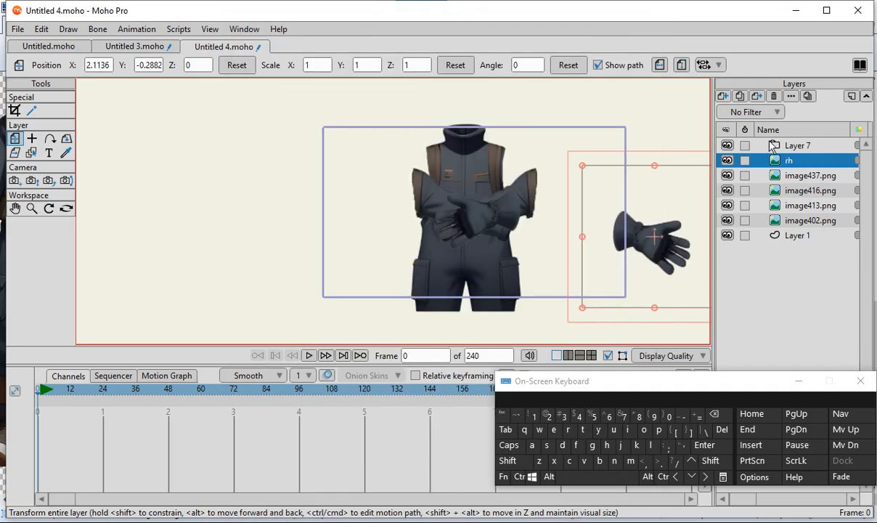
# Step: Move the image437.png glove to the opposite side of the body, about X -2.43, Y -0.11, and rename its layer lh
pyautogui.click(804, 176)
pyautogui.moveTo(449, 226); pyautogui.dragTo(265, 225)
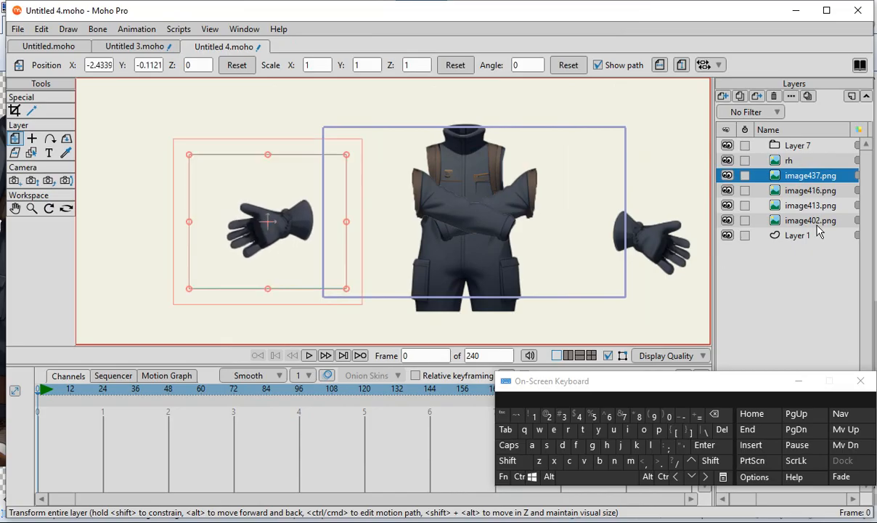
pyautogui.doubleClick(808, 176)
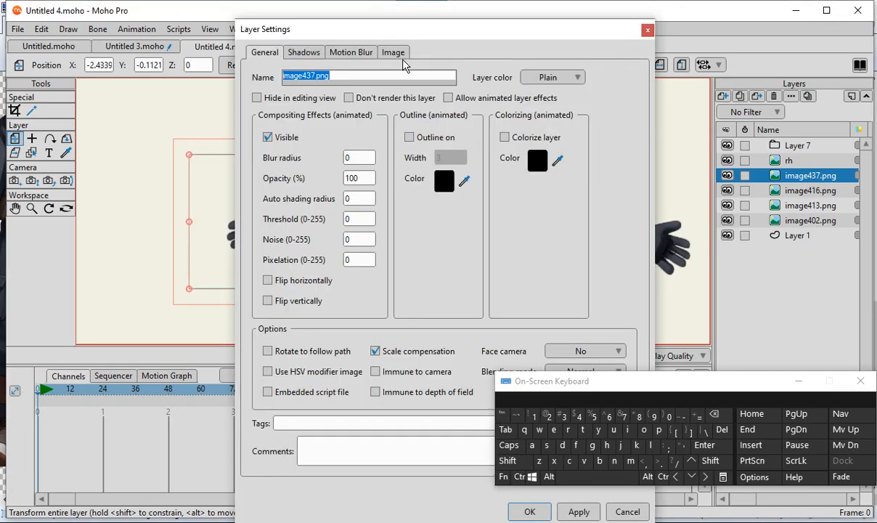
pyautogui.press('BackSpace')
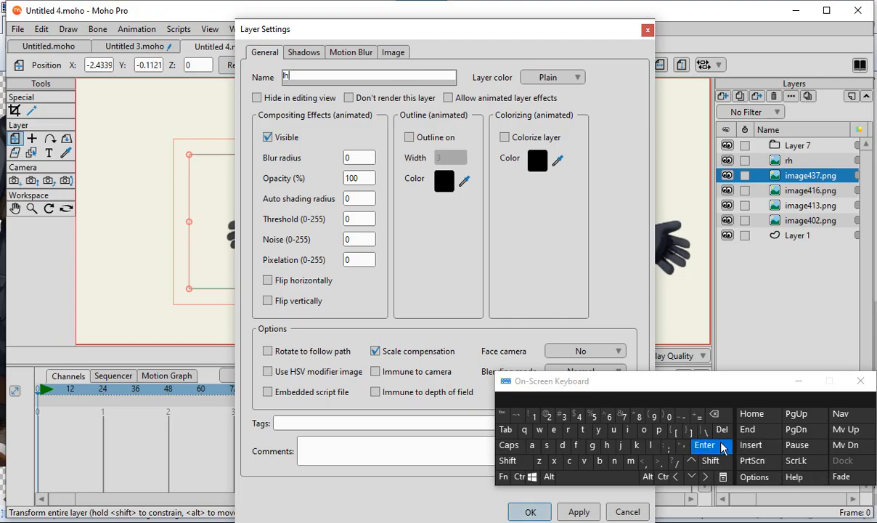
pyautogui.write('lh')
pyautogui.click(722, 445)
# Step: Move the image416.png arm above the rh glove, to about X 1.78, Y 0.34, and rename its layer la
pyautogui.click(758, 190)
pyautogui.moveTo(452, 265); pyautogui.dragTo(622, 186)
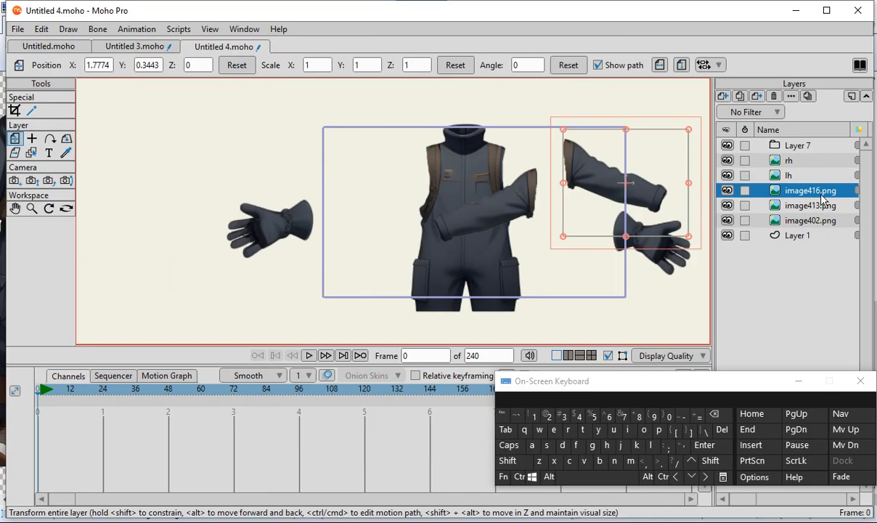
pyautogui.doubleClick(764, 190)
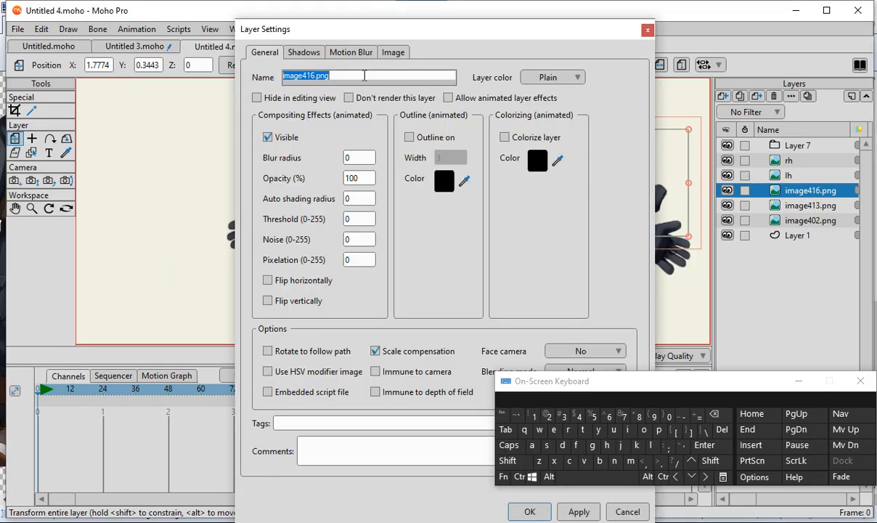
pyautogui.press('BackSpace')
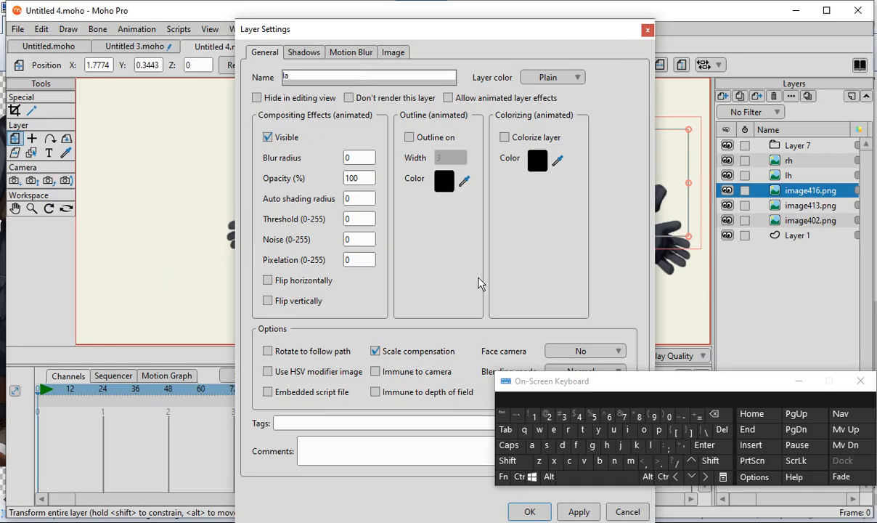
pyautogui.press('Return')
# Step: Move the image413.png arm between the lh glove and the body, about X -1.44, Y 0.16, and rename its layer ra
pyautogui.click(793, 207)
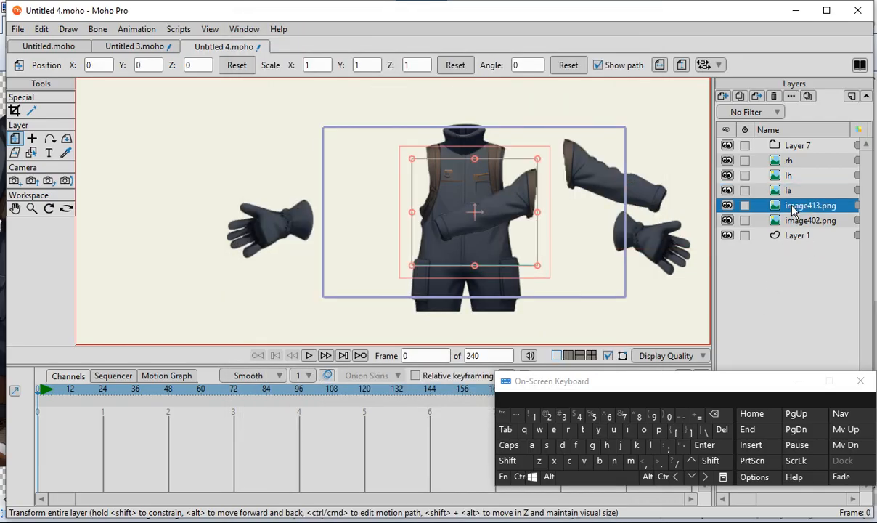
pyautogui.moveTo(472, 212); pyautogui.dragTo(352, 197)
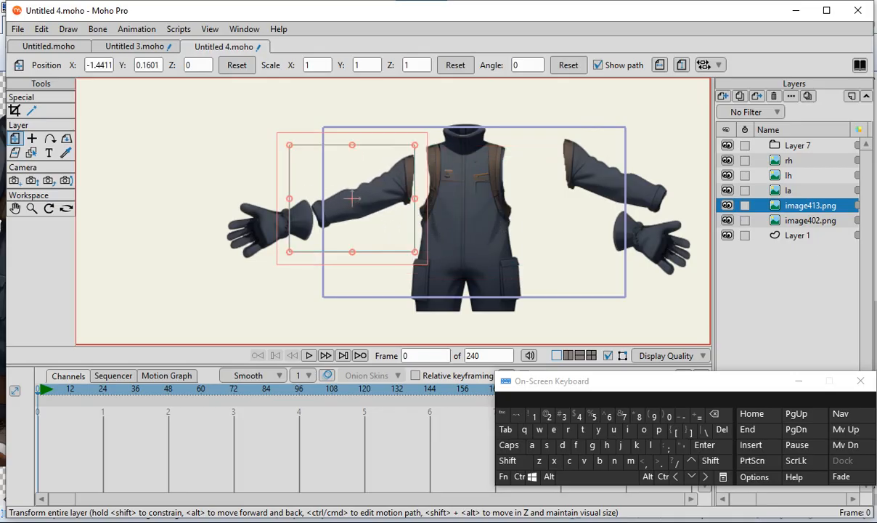
pyautogui.doubleClick(775, 205)
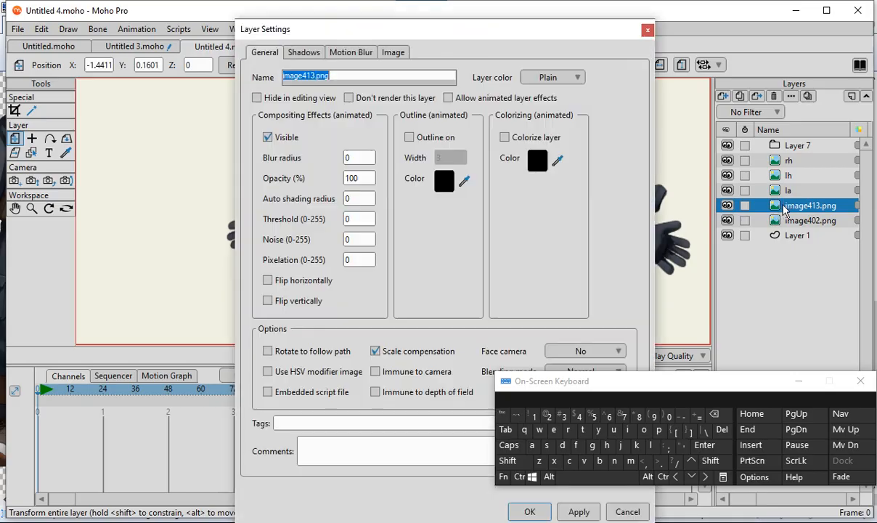
pyautogui.click(337, 75)
pyautogui.moveTo(364, 77); pyautogui.dragTo(230, 83)
pyautogui.write('ra')
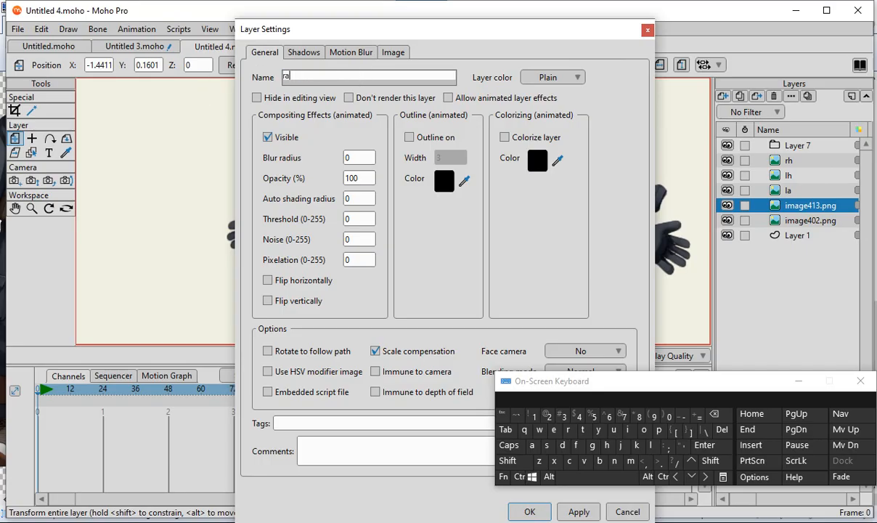
pyautogui.press('Return')
# Step: Rename the image402.png torso layer as body
pyautogui.click(775, 220)
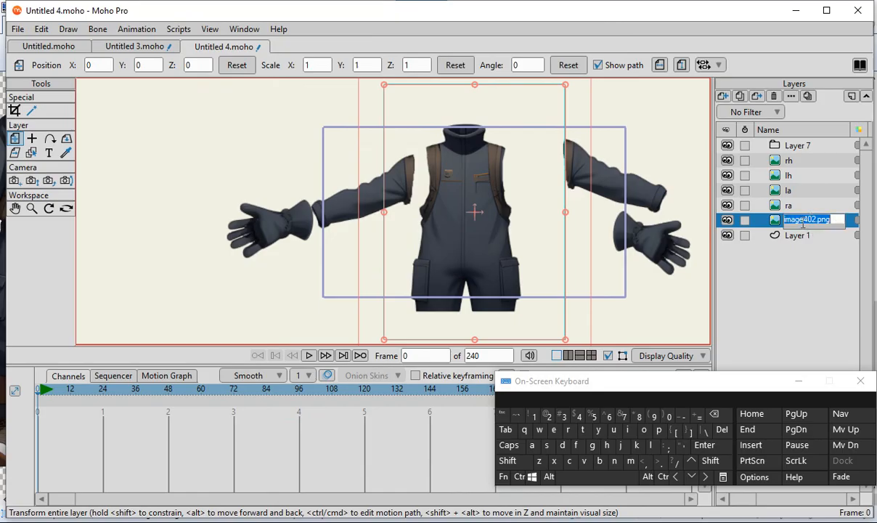
pyautogui.doubleClick(757, 224)
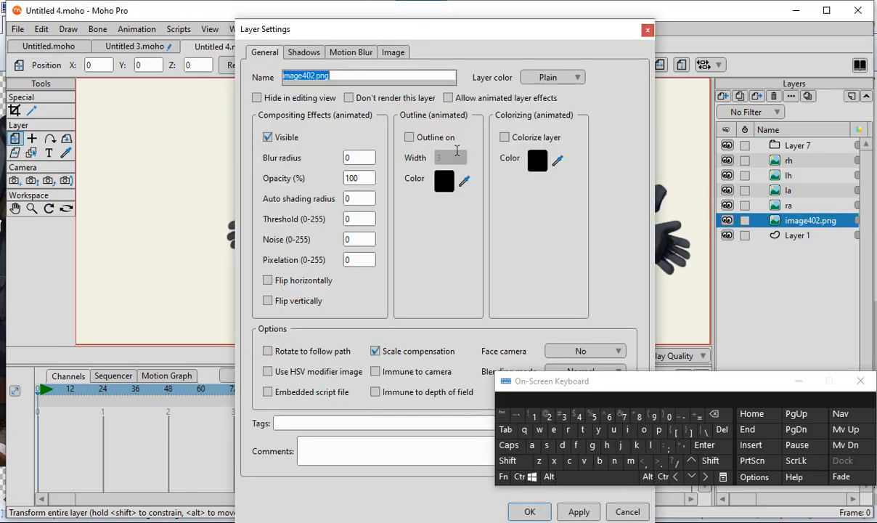
pyautogui.write('body')
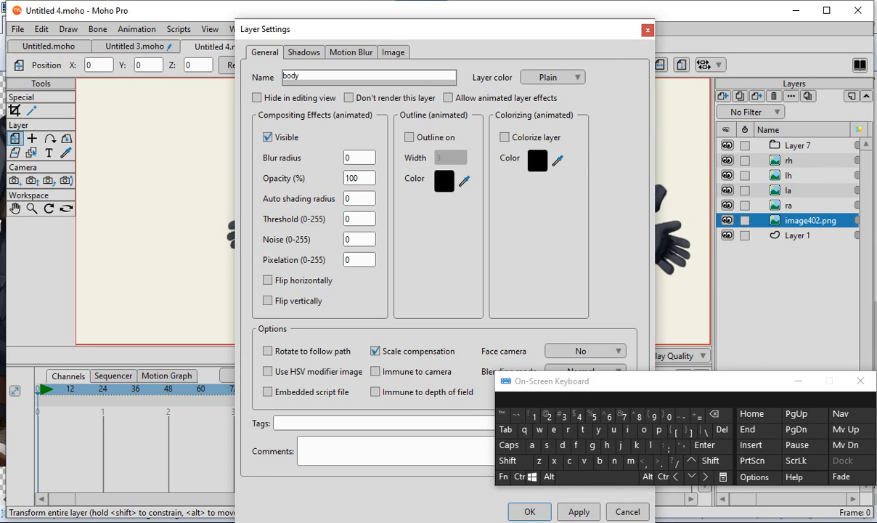
pyautogui.press('Return')
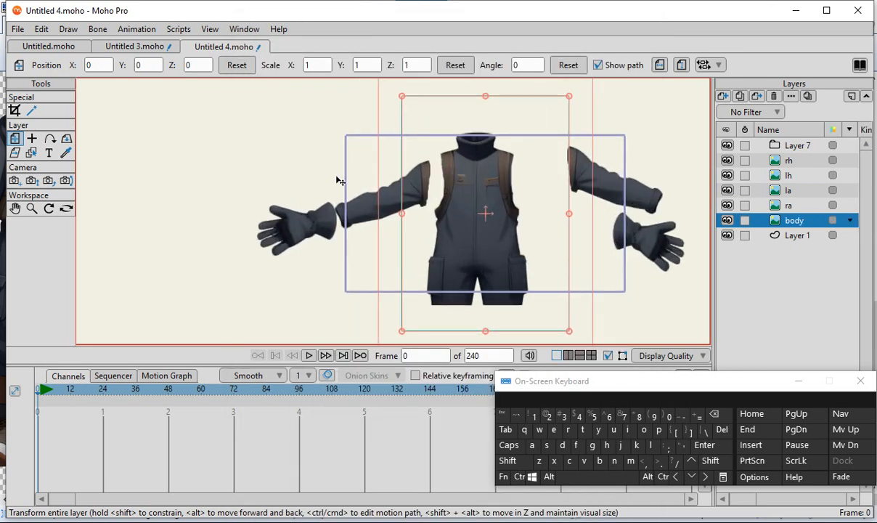
pyautogui.scroll(1, 399, 270)
pyautogui.scroll(-1, 419, 256)
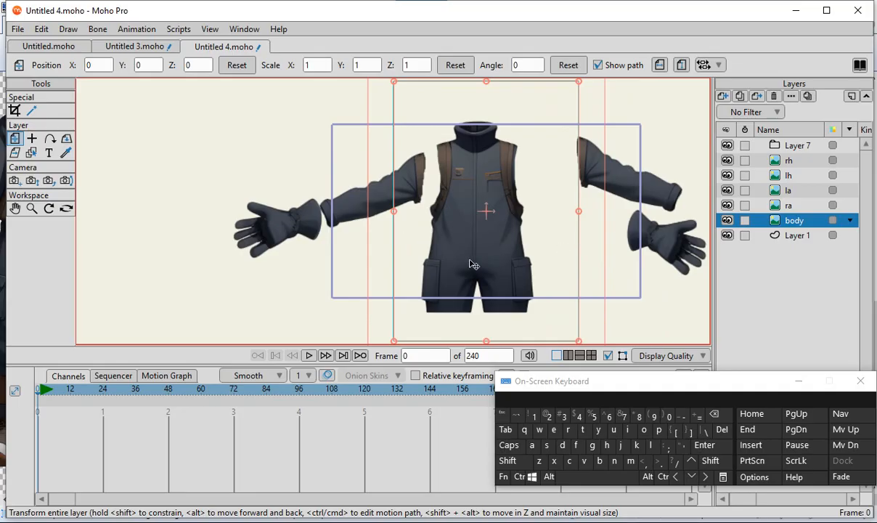
pyautogui.scroll(1, 474, 229)
pyautogui.scroll(-3, 490, 204)
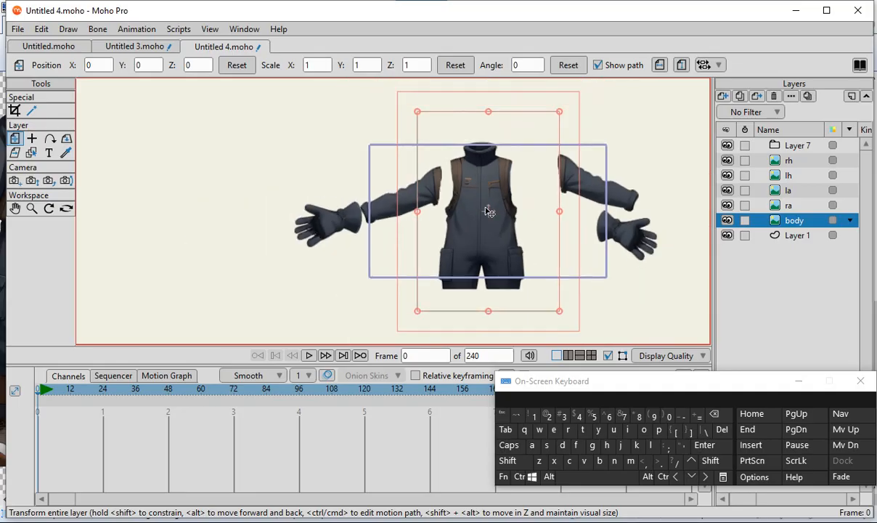
pyautogui.scroll(2, 479, 230)
pyautogui.scroll(1, 470, 228)
pyautogui.scroll(-1, 443, 207)
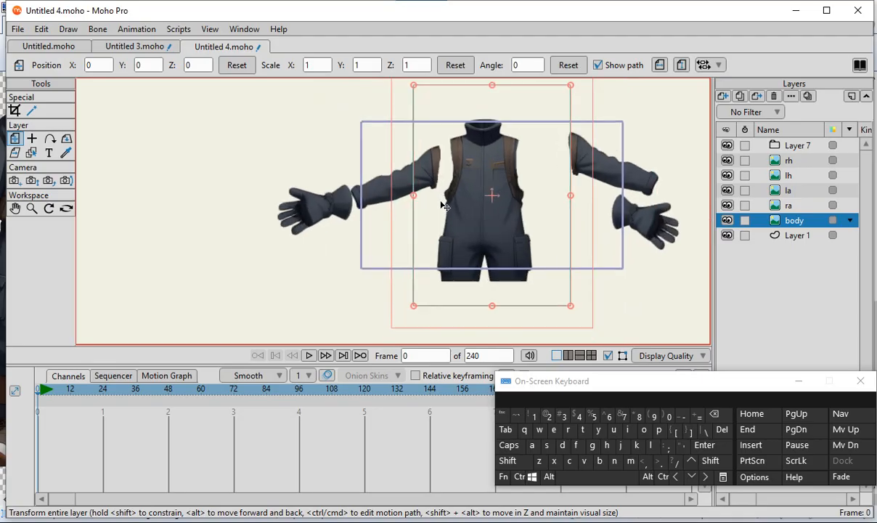
pyautogui.scroll(1, 494, 218)
pyautogui.scroll(-1, 492, 222)
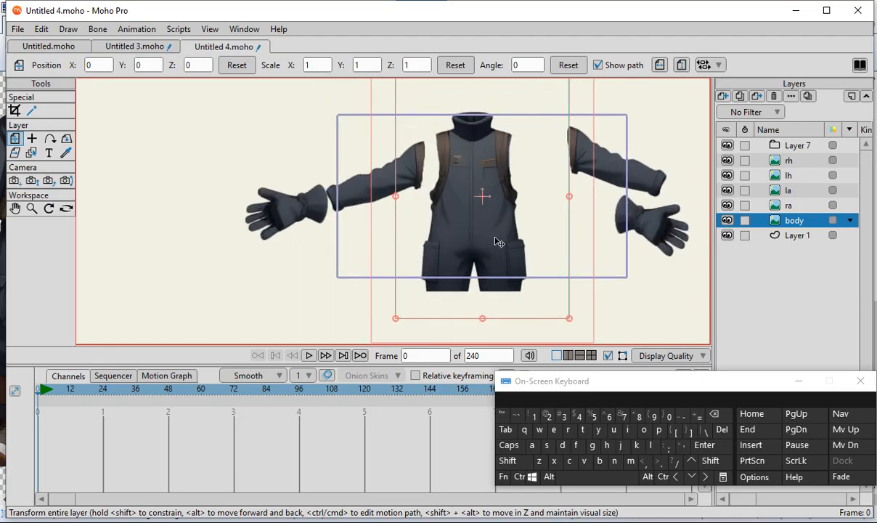
# Step: Hide the rh, lh, la and ra layers so that only the body image is shown
pyautogui.click(726, 160)
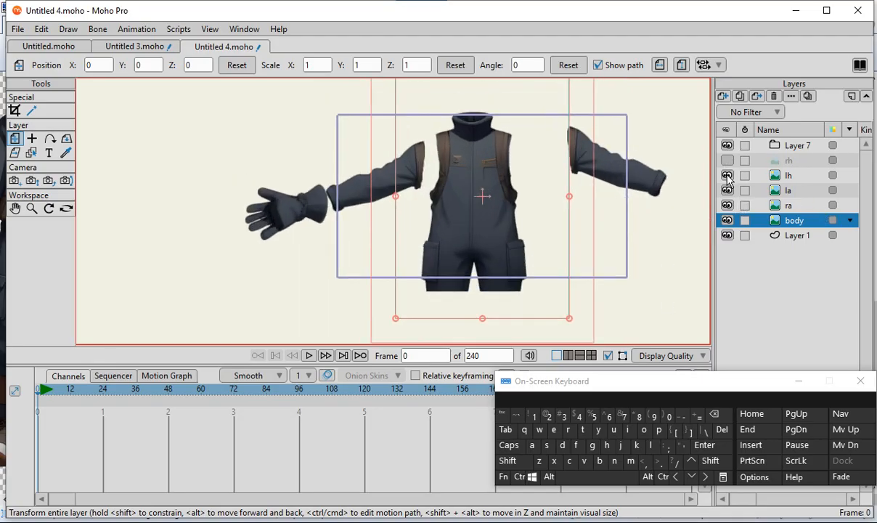
pyautogui.click(727, 175)
pyautogui.click(727, 190)
pyautogui.click(726, 205)
pyautogui.scroll(1, 465, 192)
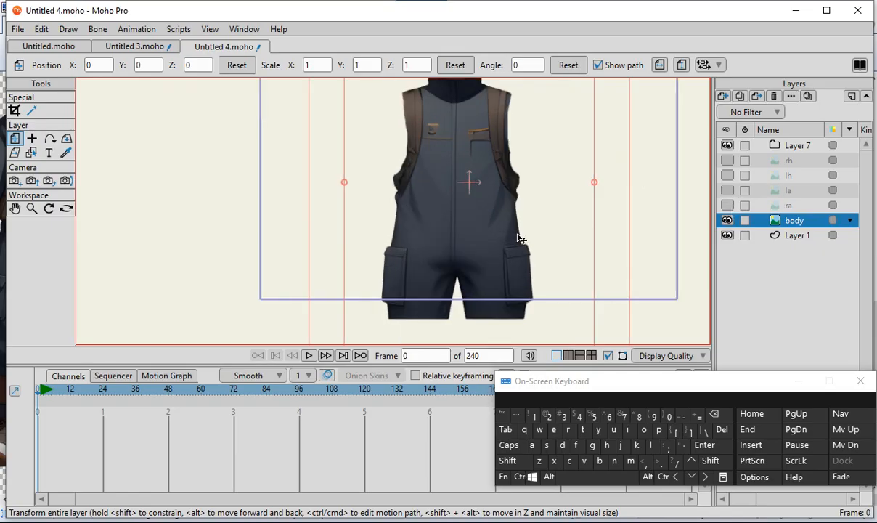
# Step: Rotate the body layer slightly, to an angle of about -0.56 degrees
pyautogui.scroll(1, 457, 194)
pyautogui.scroll(-3, 506, 236)
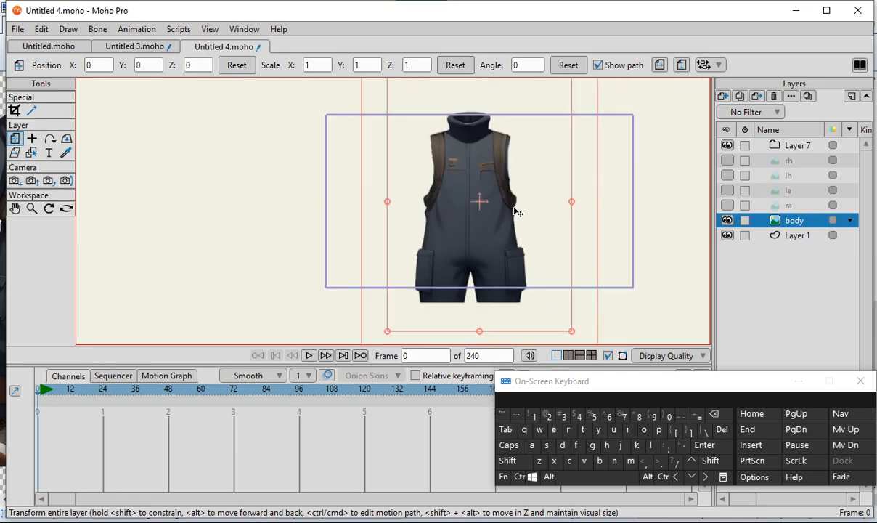
pyautogui.moveTo(596, 170); pyautogui.dragTo(556, 172)
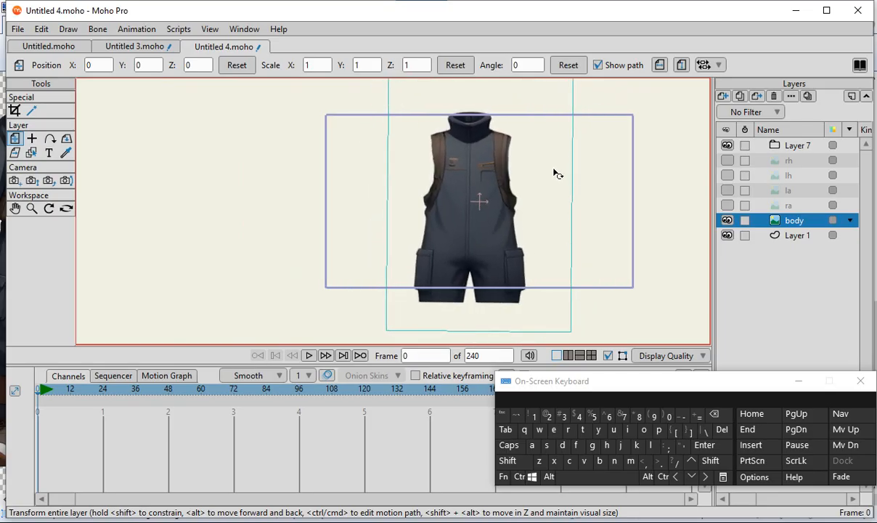
# Step: Set the body layer's origin between the bottoms of the trouser legs, at about X -0.11, Y -1.14
pyautogui.scroll(2, 450, 306)
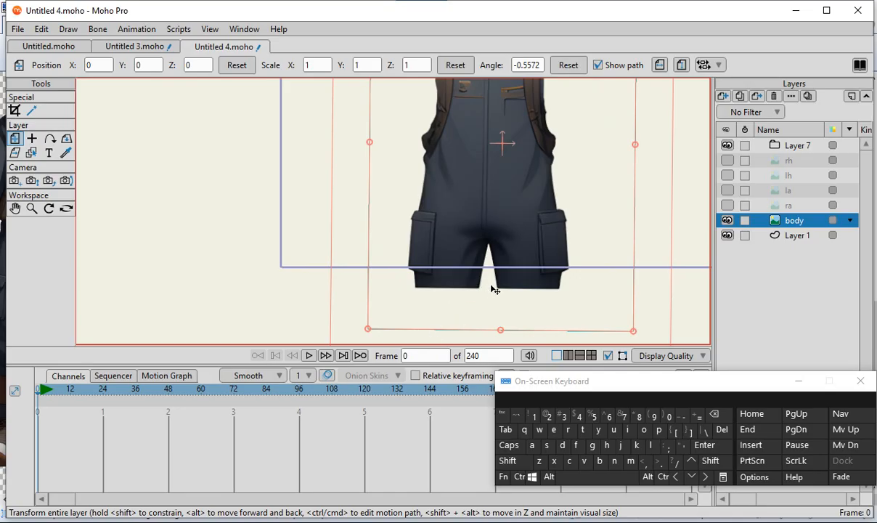
pyautogui.scroll(1, 494, 288)
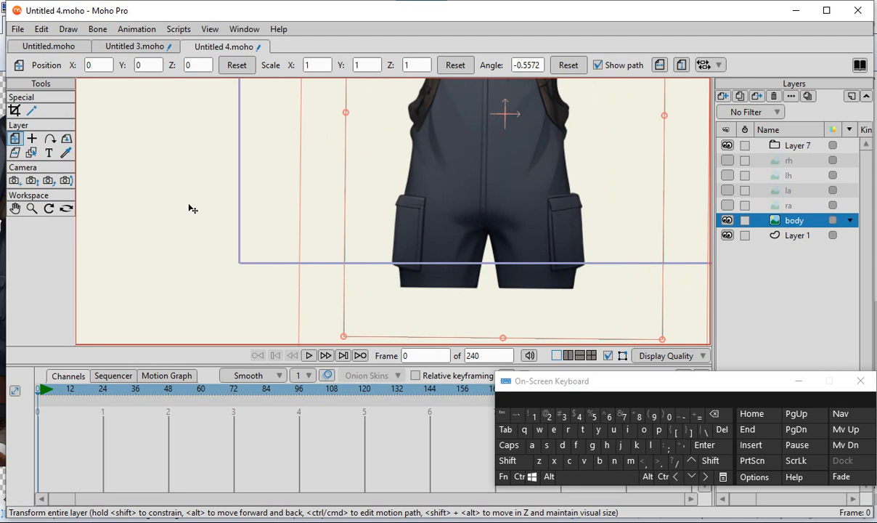
pyautogui.click(32, 142)
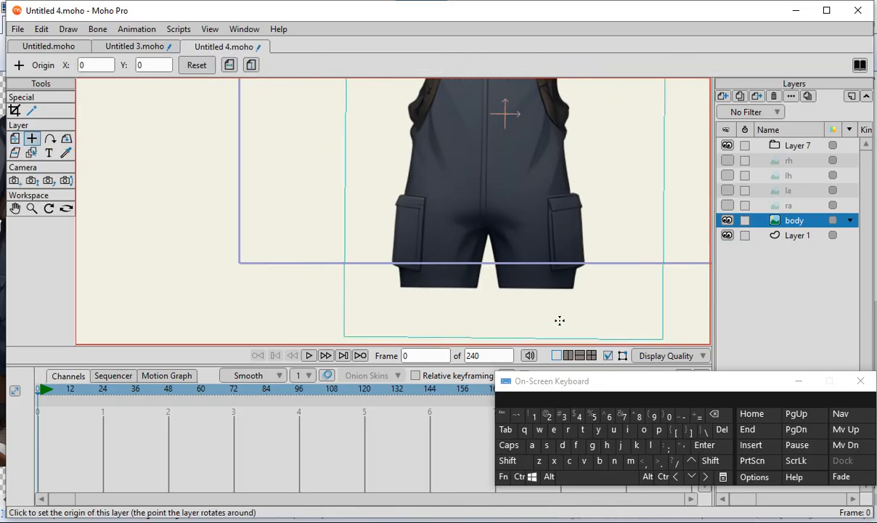
pyautogui.click(487, 284)
pyautogui.scroll(-3, 452, 315)
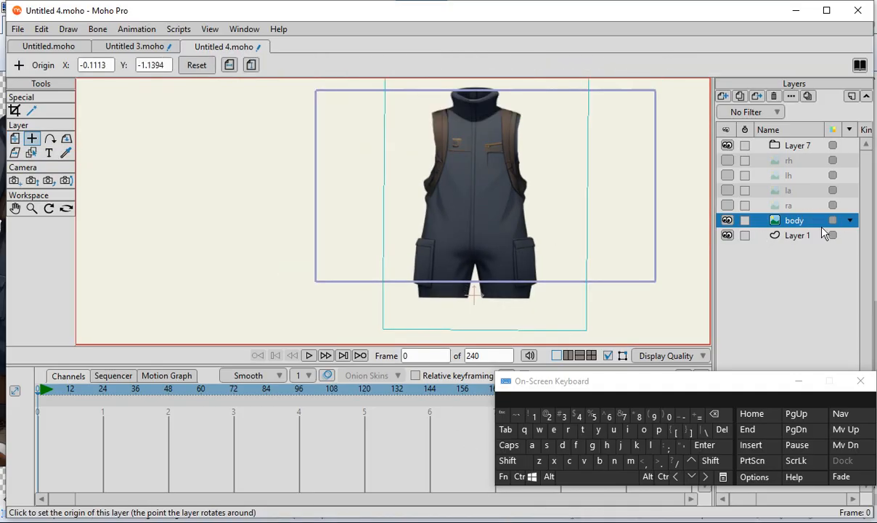
# Step: Rotate the body layer about its origin to straighten it, at an angle of about 0.17 degrees
pyautogui.scroll(-1, 424, 189)
pyautogui.click(15, 138)
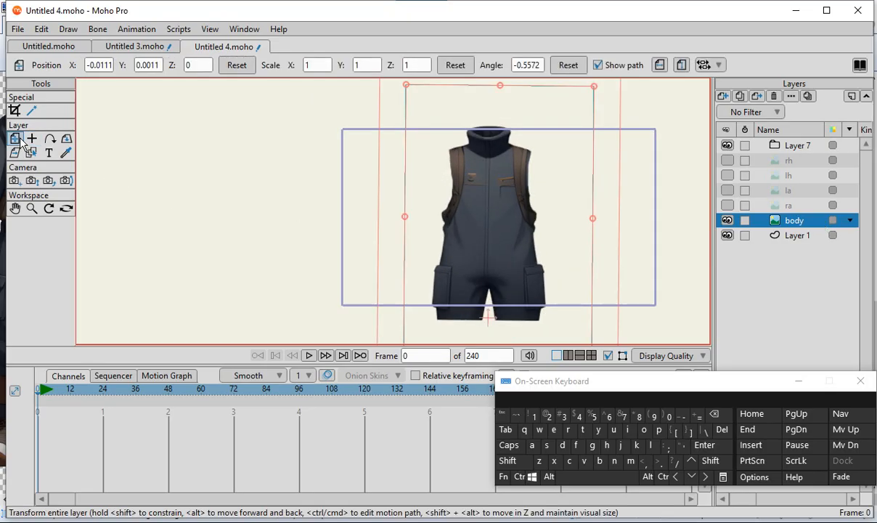
pyautogui.scroll(-2, 515, 191)
pyautogui.scroll(3, 515, 191)
pyautogui.moveTo(385, 162); pyautogui.dragTo(403, 174)
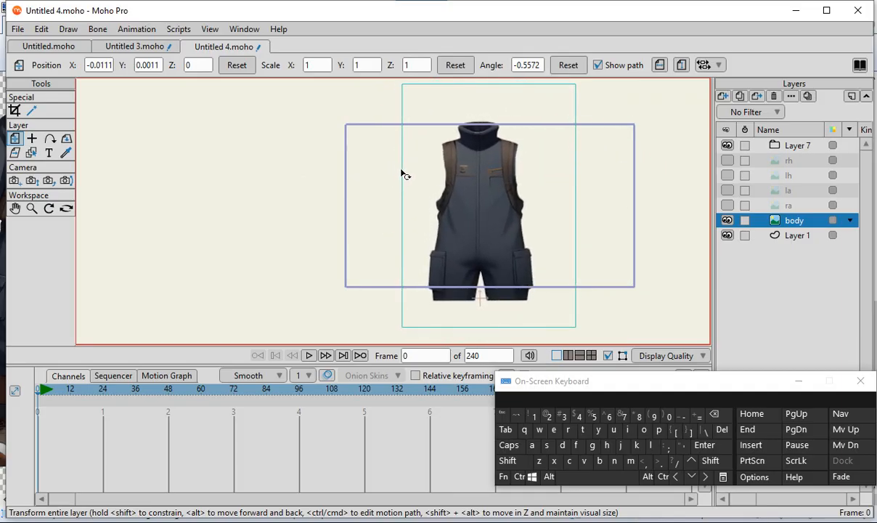
# Step: Show the ra layer and set its origin at the shoulder end of the arm, about X 0.67, Y 0.26
pyautogui.click(727, 205)
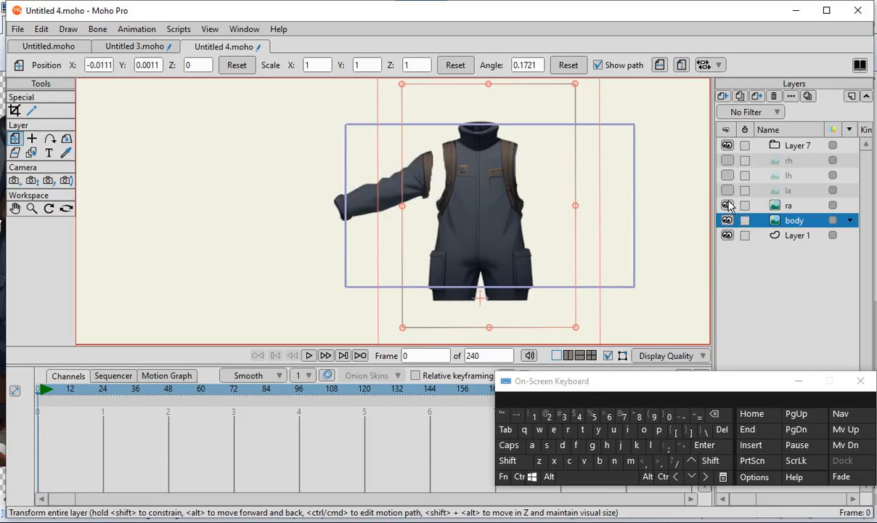
pyautogui.click(806, 209)
pyautogui.scroll(5, 237, 279)
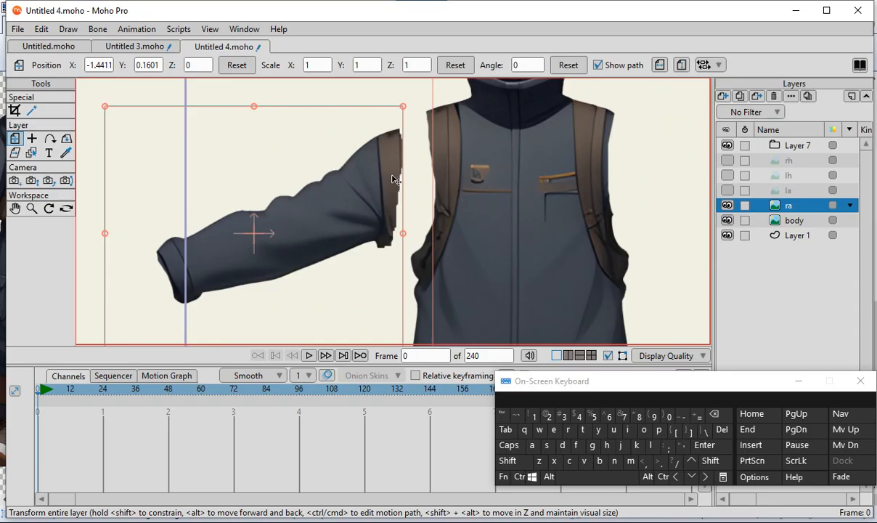
pyautogui.scroll(2, 397, 181)
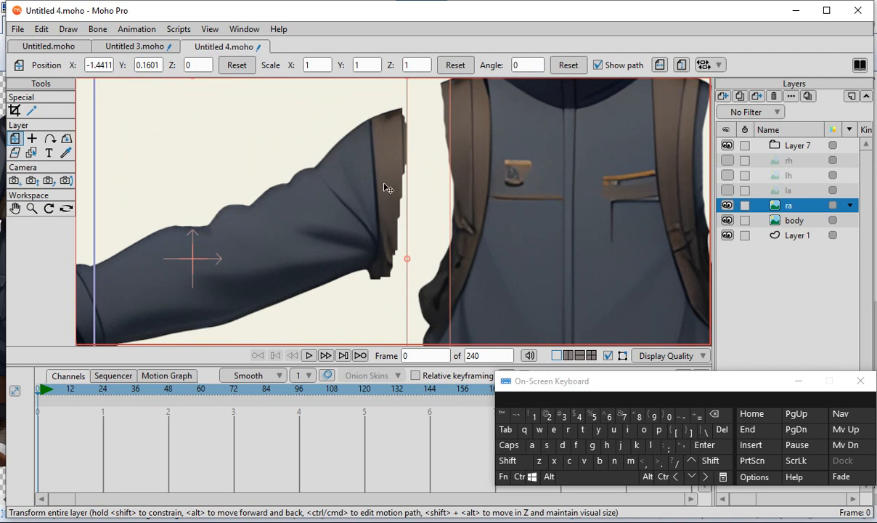
pyautogui.click(32, 138)
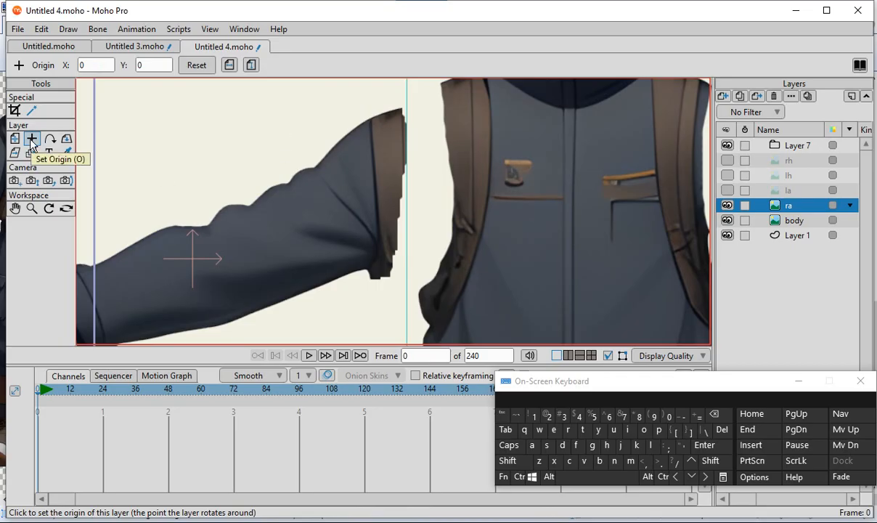
pyautogui.click(387, 187)
pyautogui.scroll(-3, 398, 178)
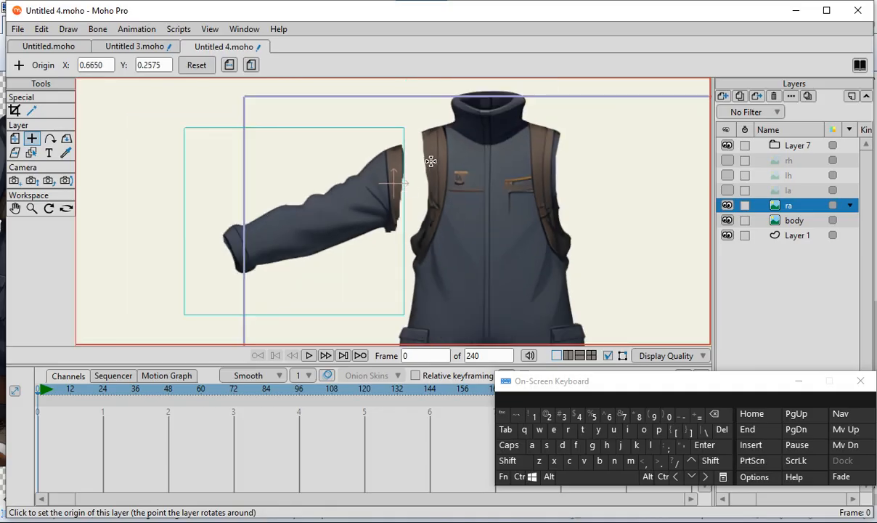
pyautogui.scroll(2, 430, 161)
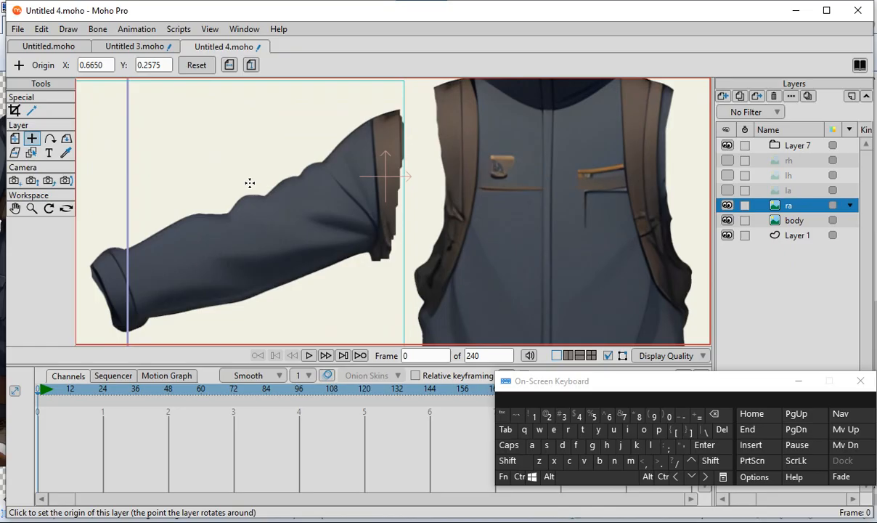
# Step: Move the ra arm onto the body's shoulder, to about X -1.18, Y 0.29
pyautogui.click(15, 138)
pyautogui.moveTo(243, 280); pyautogui.dragTo(348, 226)
pyautogui.scroll(-3, 293, 239)
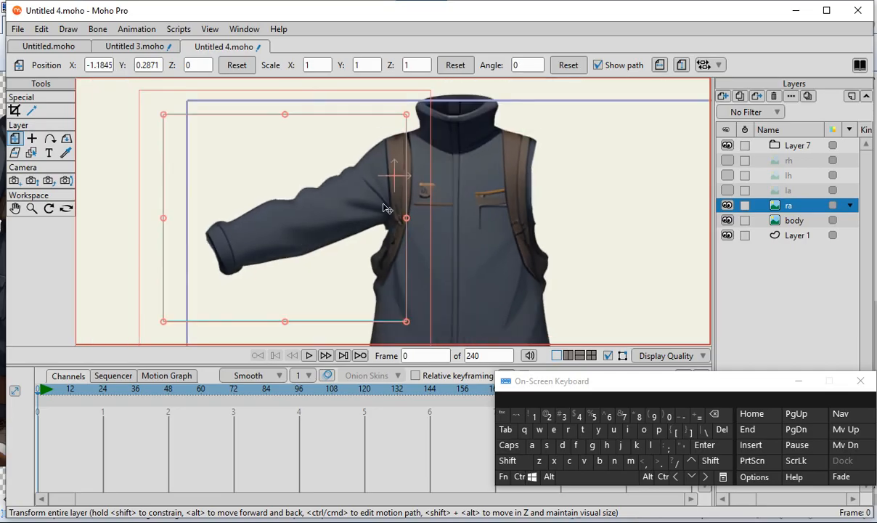
pyautogui.scroll(2, 385, 208)
pyautogui.scroll(-3, 445, 229)
pyautogui.scroll(2, 446, 229)
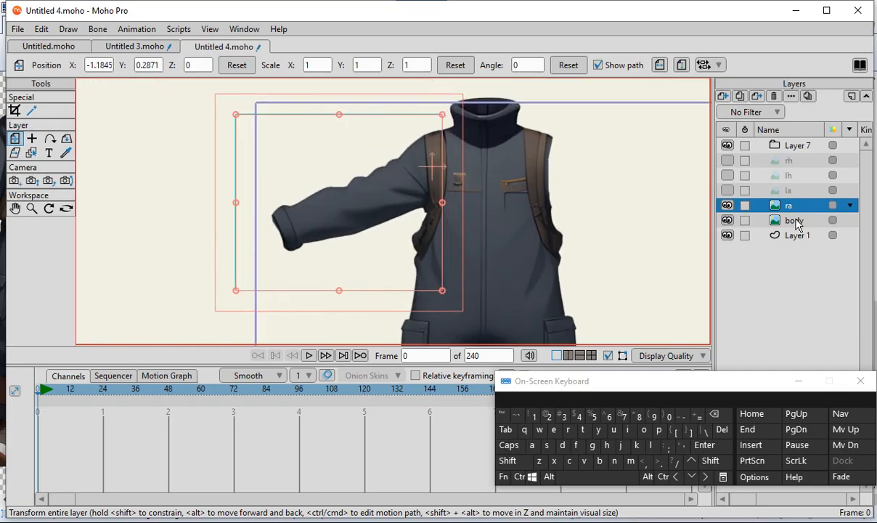
# Step: Show the la layer and move its arm closer to the body, to about X 1.47, Y 0.31
pyautogui.click(727, 191)
pyautogui.scroll(-3, 565, 199)
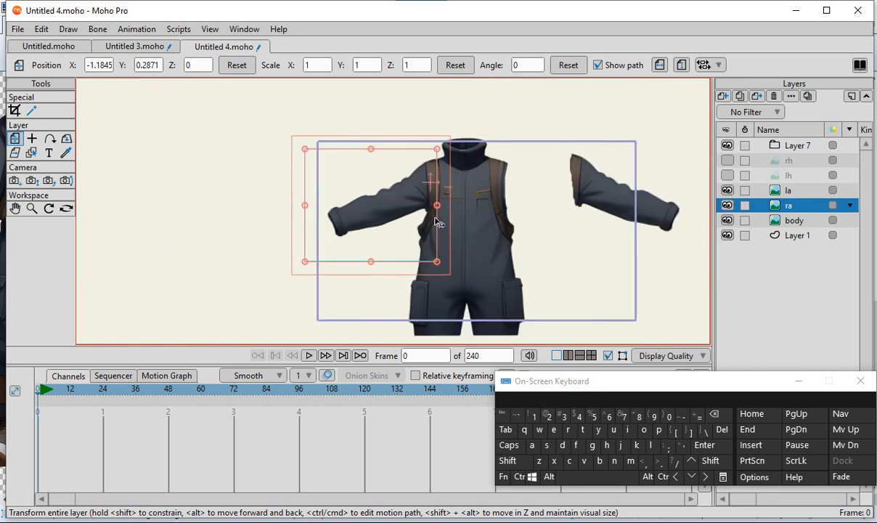
pyautogui.scroll(3, 565, 199)
pyautogui.click(759, 190)
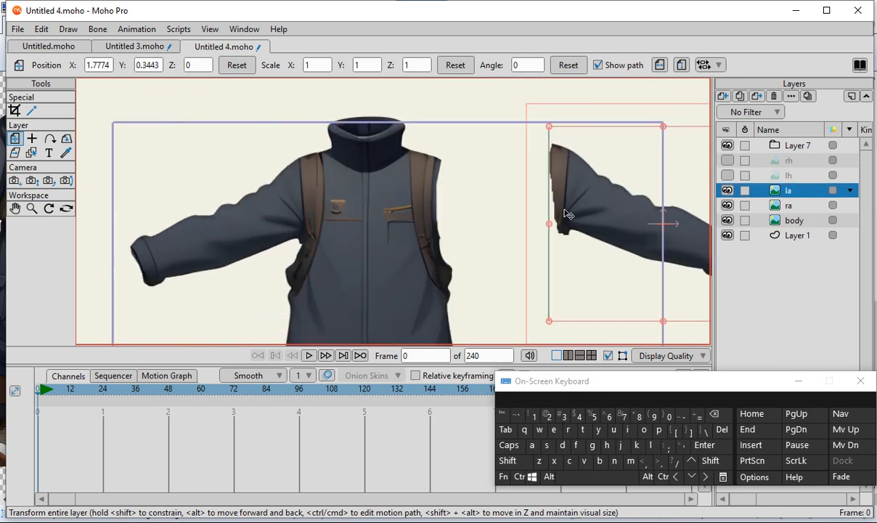
pyautogui.scroll(3, 519, 227)
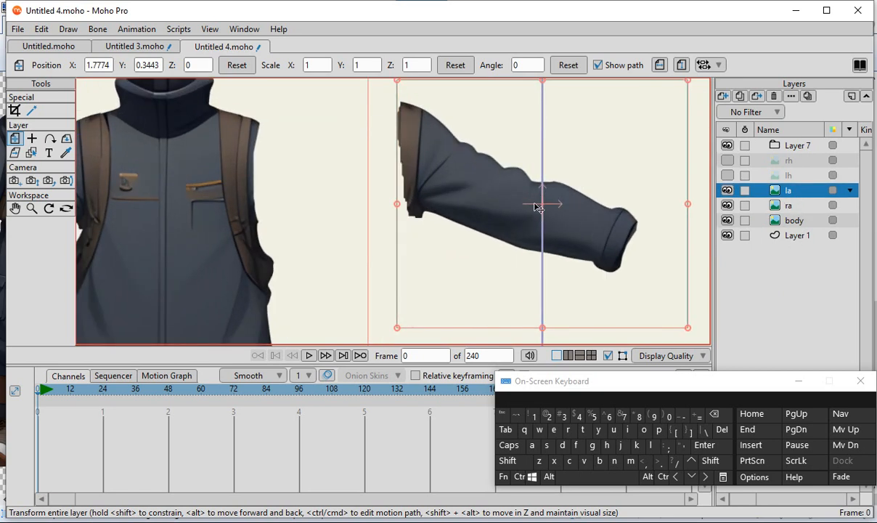
pyautogui.moveTo(534, 207); pyautogui.dragTo(475, 215)
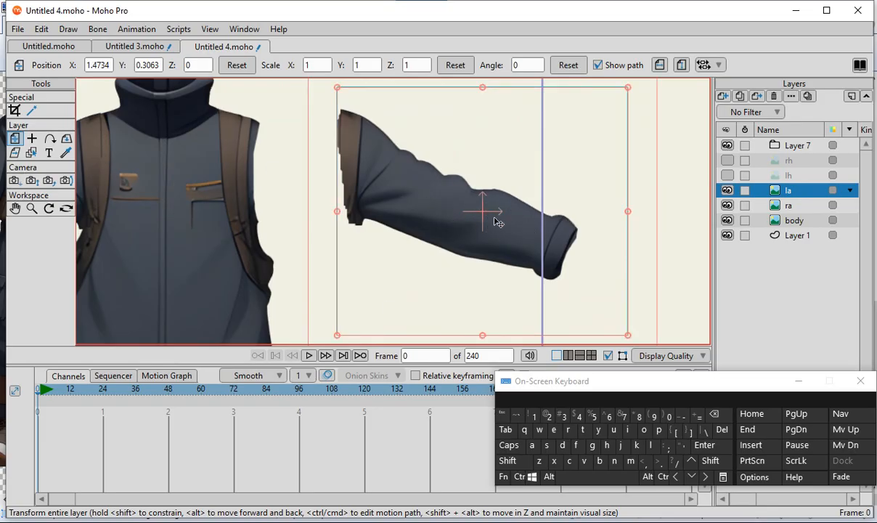
# Step: Set the la layer's origin at the shoulder end of the arm, about X -0.67, Y 0.25
pyautogui.click(31, 140)
pyautogui.scroll(2, 407, 272)
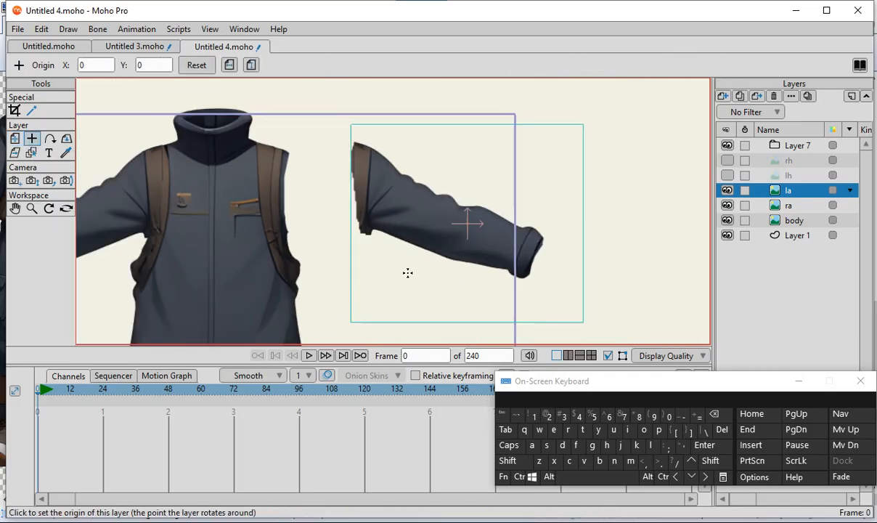
pyautogui.scroll(1, 418, 180)
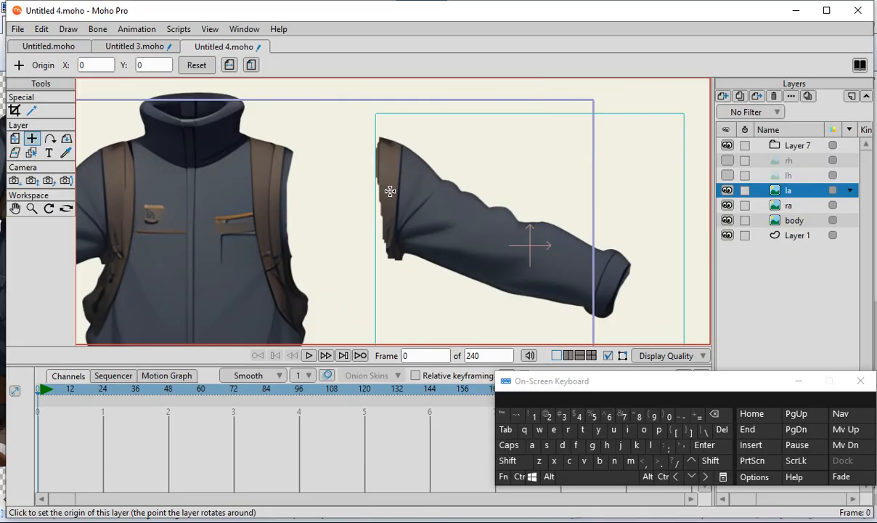
pyautogui.click(389, 194)
pyautogui.scroll(-2, 428, 222)
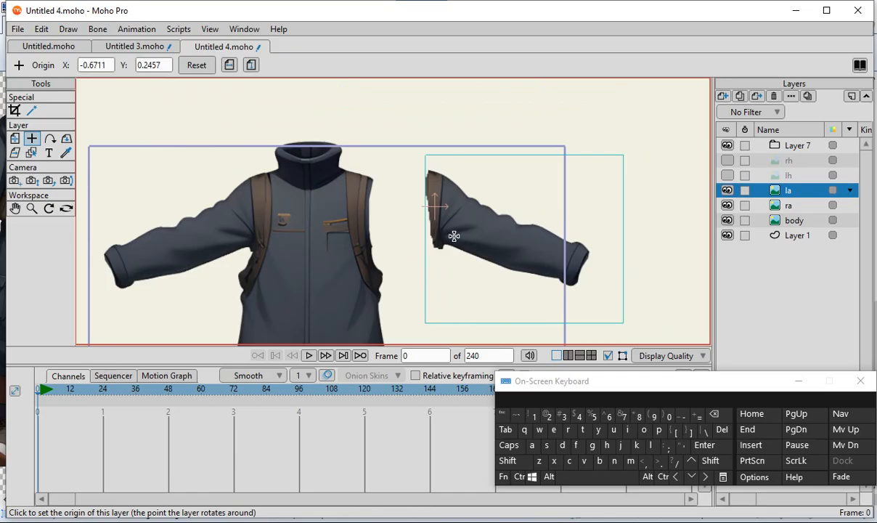
pyautogui.scroll(2, 428, 222)
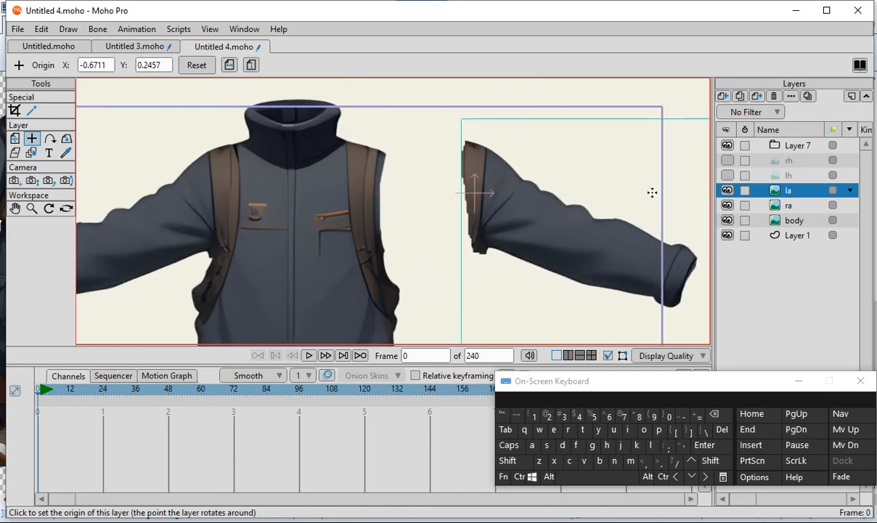
# Step: Move the la arm onto the body's free shoulder, to about X 0.92, Y 0.28
pyautogui.click(15, 138)
pyautogui.moveTo(614, 223); pyautogui.dragTo(518, 229)
pyautogui.scroll(-4, 557, 201)
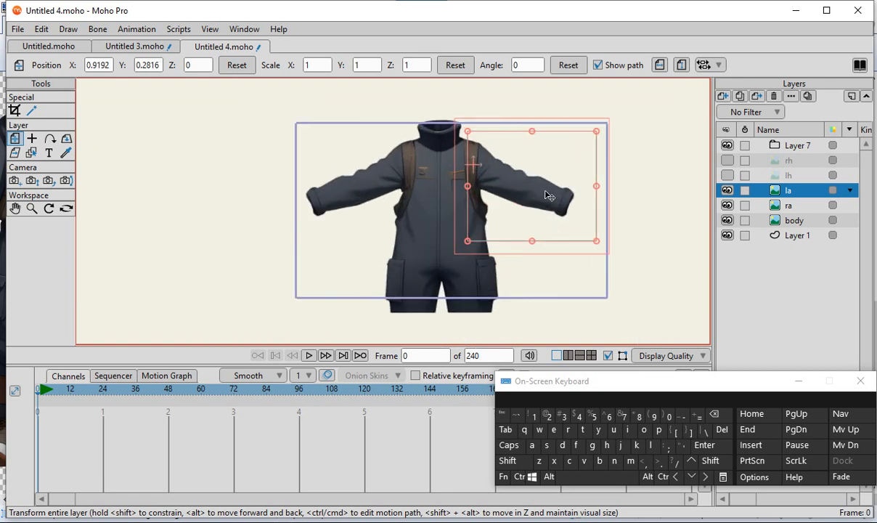
pyautogui.scroll(2, 476, 171)
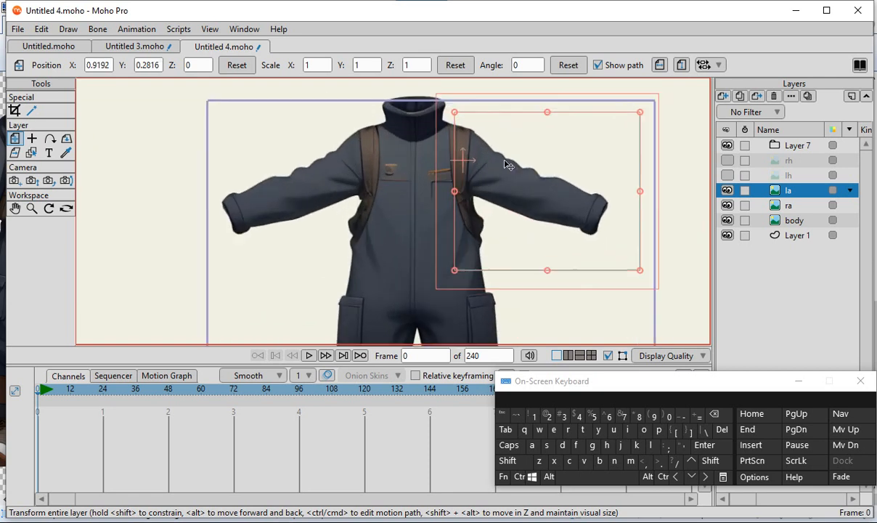
# Step: Show the lh layer and set its origin at the glove's wrist, about X 0.30, Y 0.01
pyautogui.click(727, 175)
pyautogui.click(755, 177)
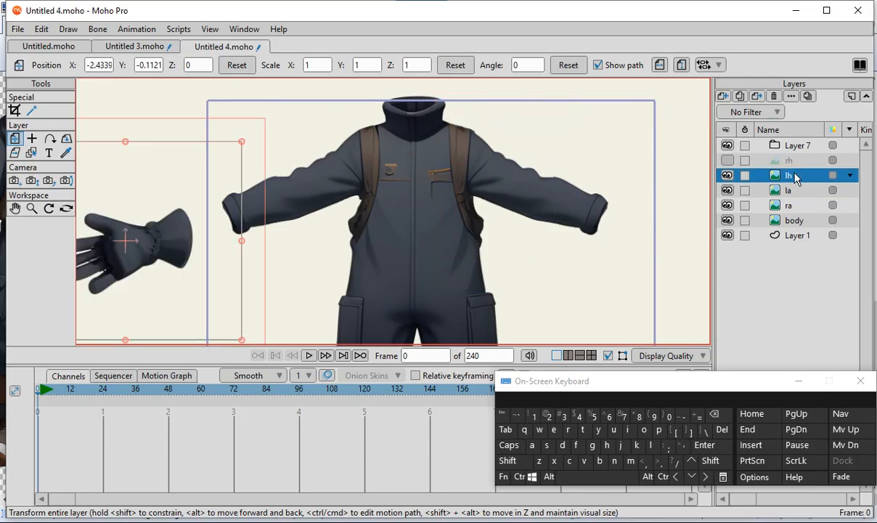
pyautogui.scroll(-4, 447, 158)
pyautogui.scroll(3, 335, 212)
pyautogui.scroll(2, 335, 213)
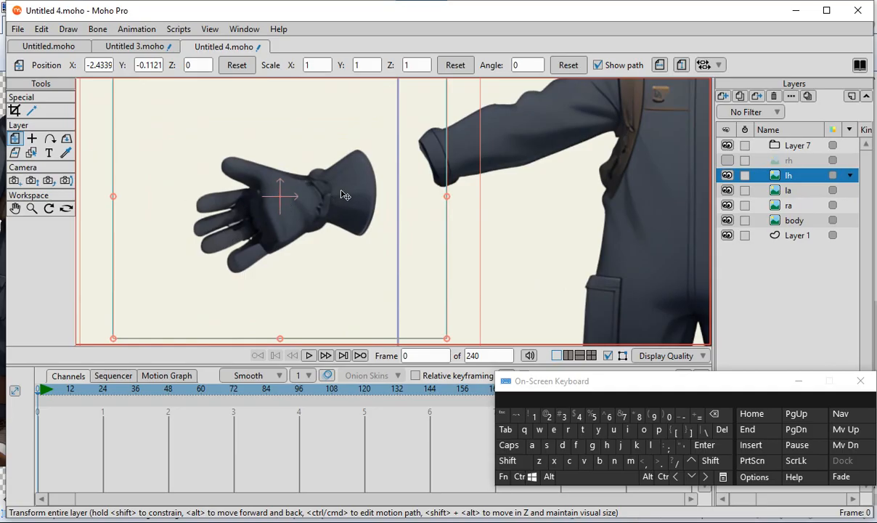
pyautogui.scroll(1, 344, 198)
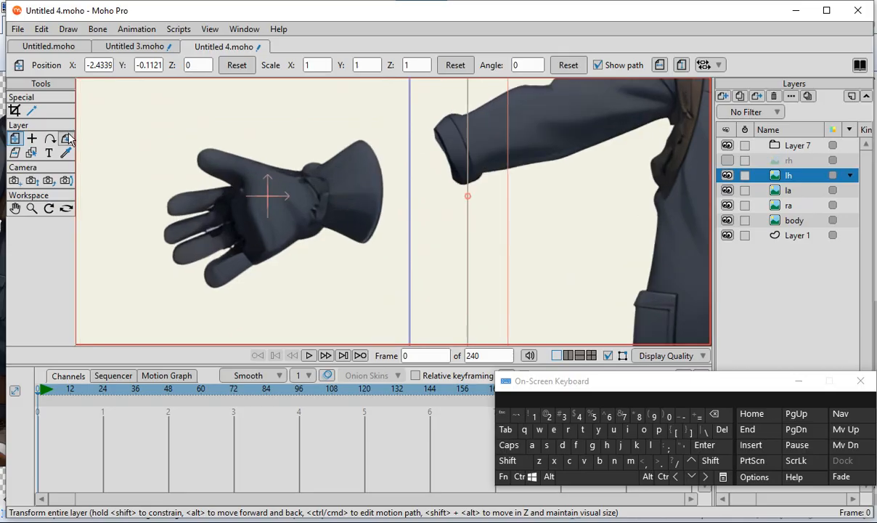
pyautogui.click(32, 140)
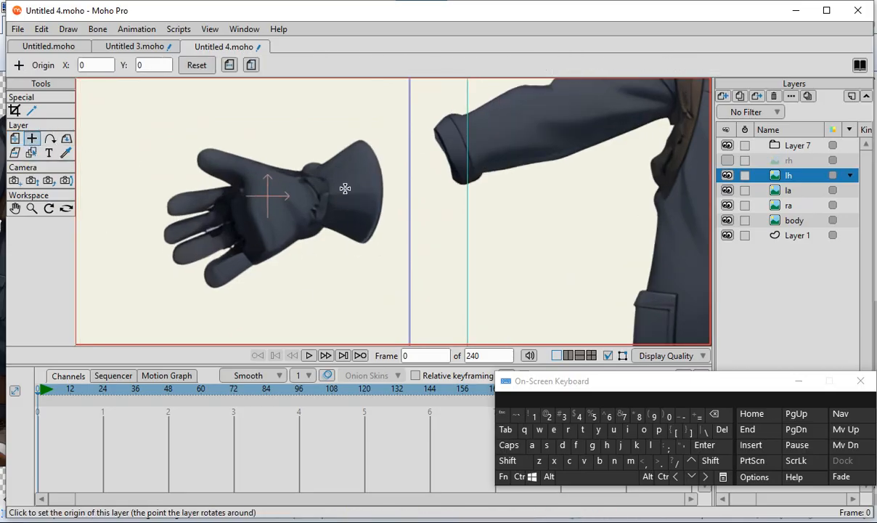
pyautogui.scroll(1, 345, 188)
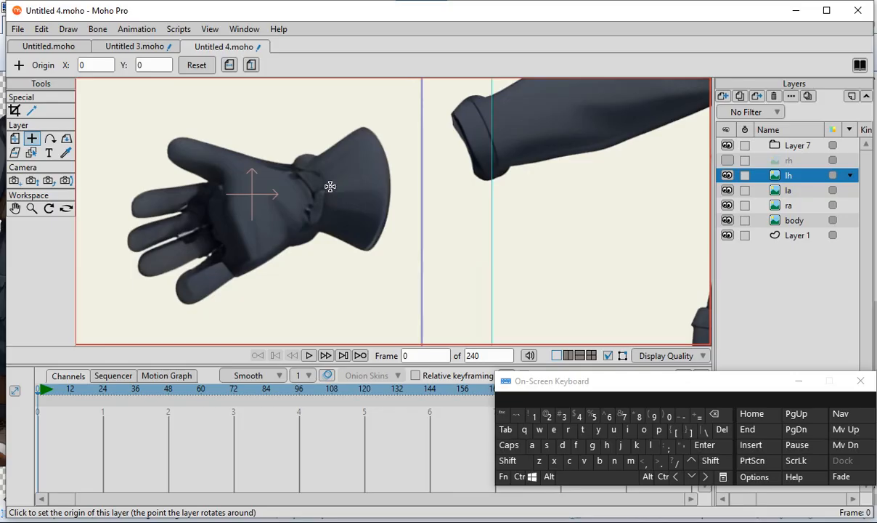
pyautogui.click(330, 191)
pyautogui.scroll(-2, 337, 157)
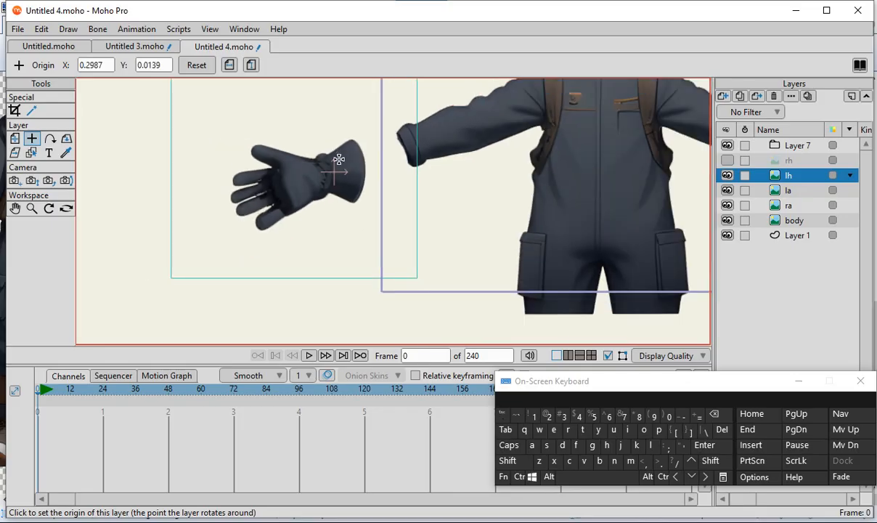
pyautogui.scroll(1, 358, 191)
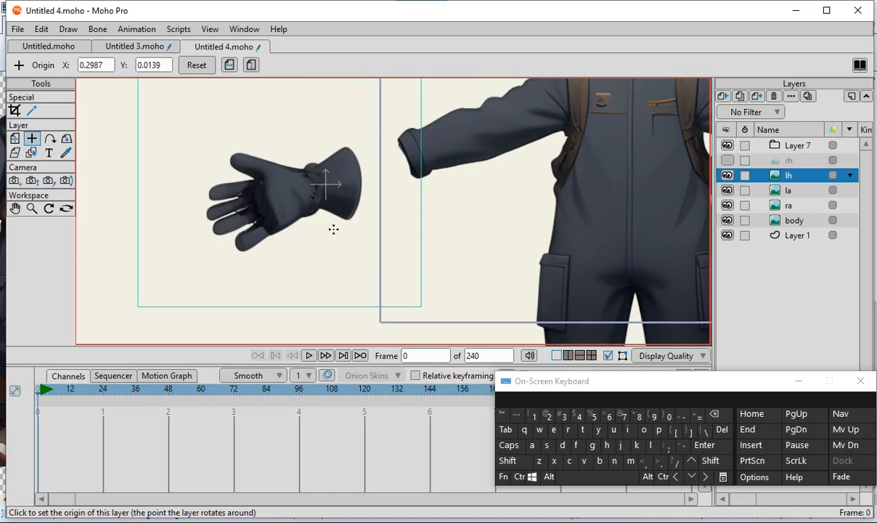
pyautogui.scroll(-2, 317, 233)
pyautogui.scroll(2, 215, 211)
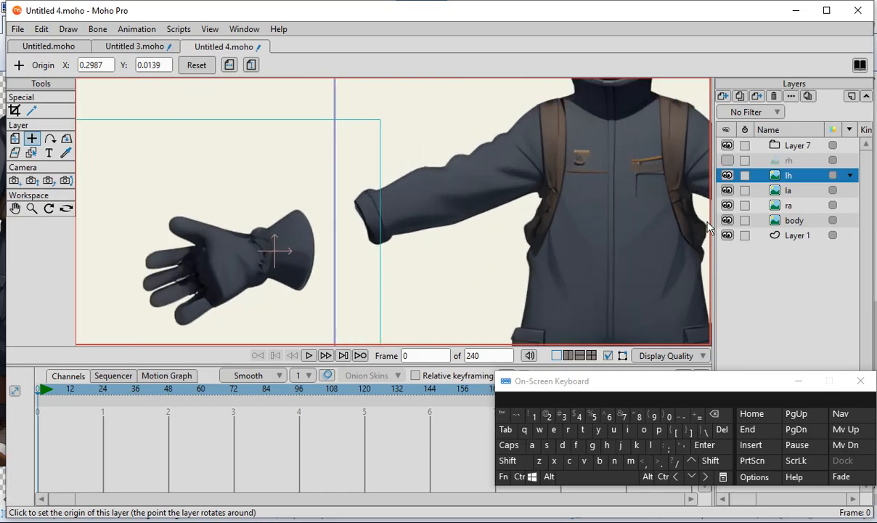
# Step: Move the lh glove onto the cuff of the ra arm, to about X -1.92, Y 0.09
pyautogui.click(15, 138)
pyautogui.moveTo(229, 257); pyautogui.dragTo(318, 226)
pyautogui.scroll(-3, 251, 170)
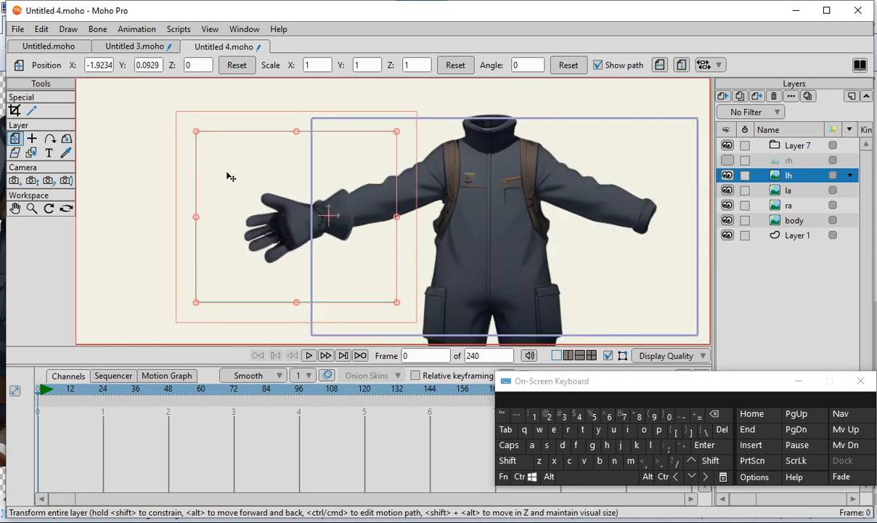
# Step: Rotate the lh glove about its wrist to an angle of about 3.86 to line it up with the sleeve
pyautogui.scroll(2, 191, 158)
pyautogui.moveTo(183, 167); pyautogui.dragTo(179, 178)
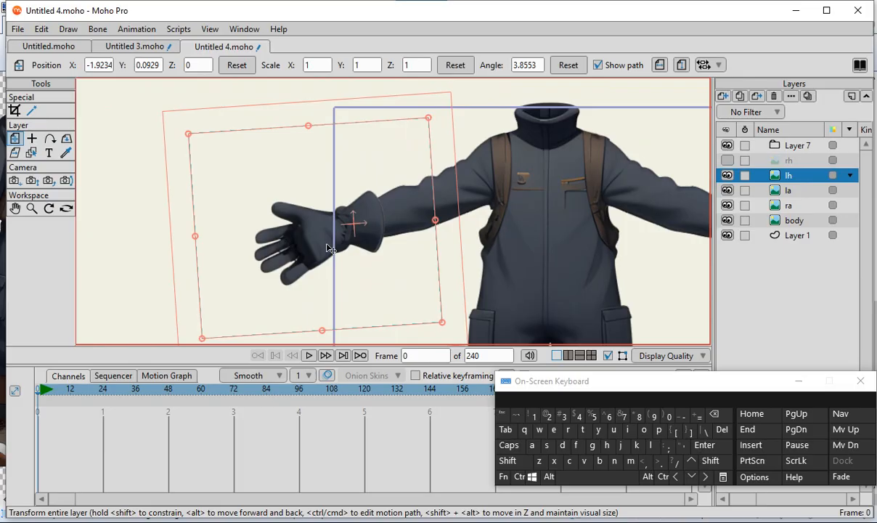
pyautogui.scroll(2, 353, 258)
pyautogui.scroll(-2, 375, 256)
pyautogui.scroll(1, 377, 220)
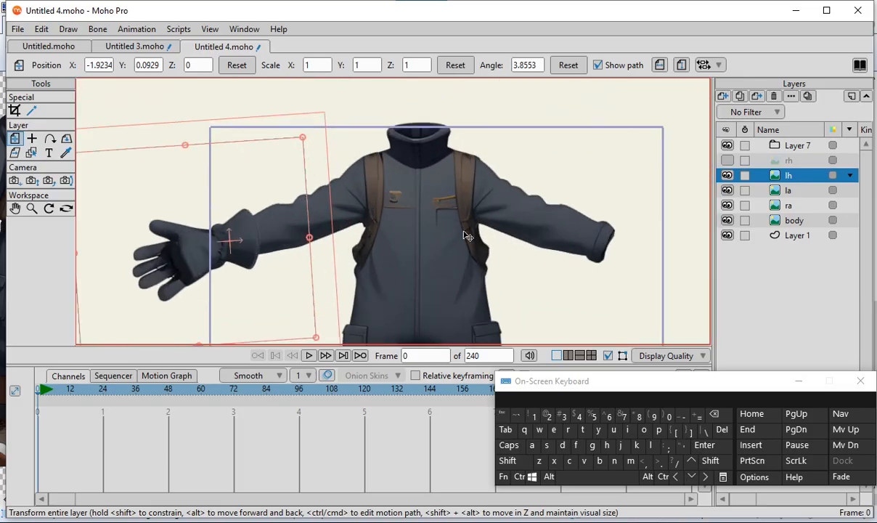
pyautogui.scroll(1, 382, 211)
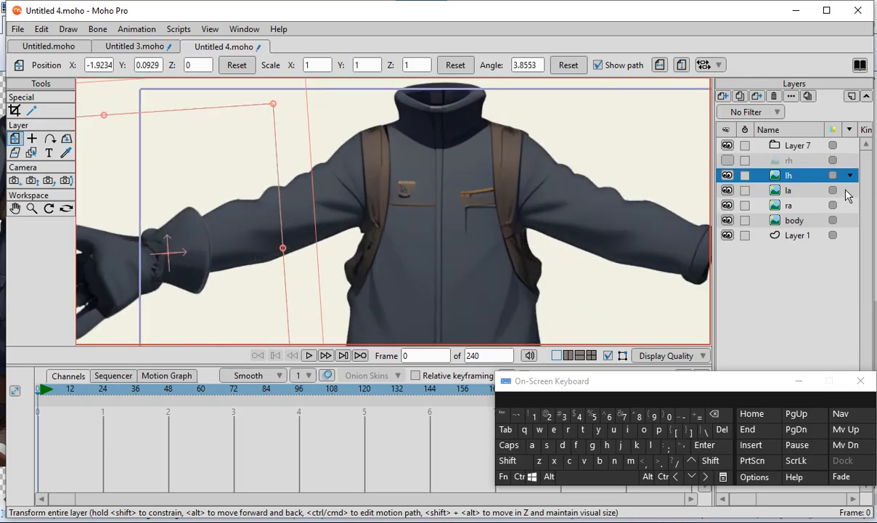
# Step: Show the rh layer and set its origin at the glove's wrist, about X -0.27, Y 0.04
pyautogui.click(727, 160)
pyautogui.click(799, 160)
pyautogui.scroll(-2, 434, 223)
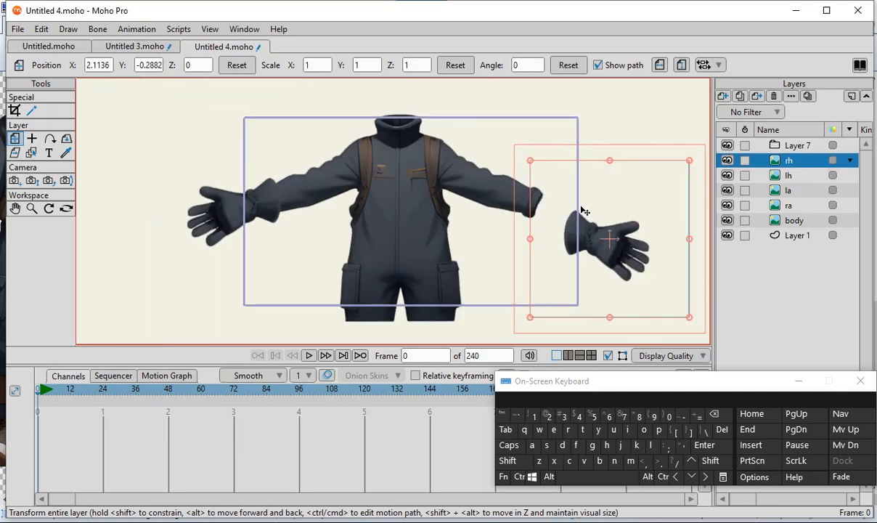
pyautogui.scroll(4, 583, 210)
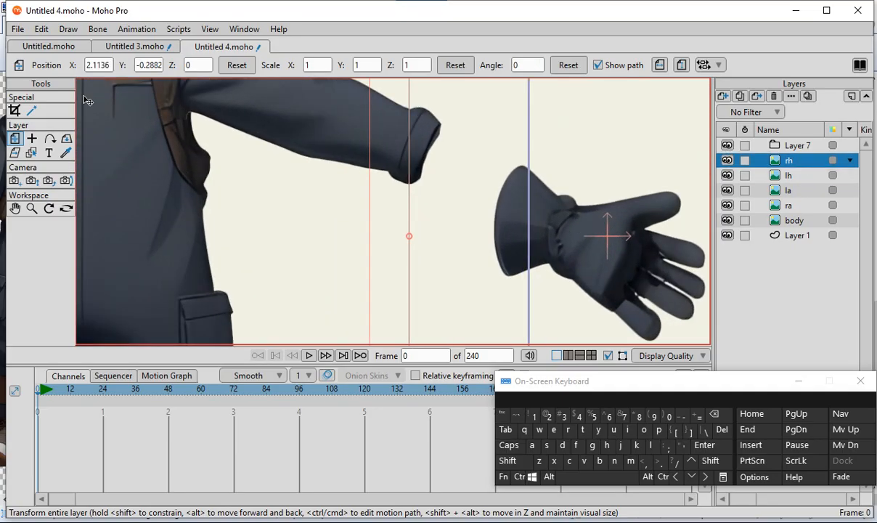
pyautogui.click(31, 140)
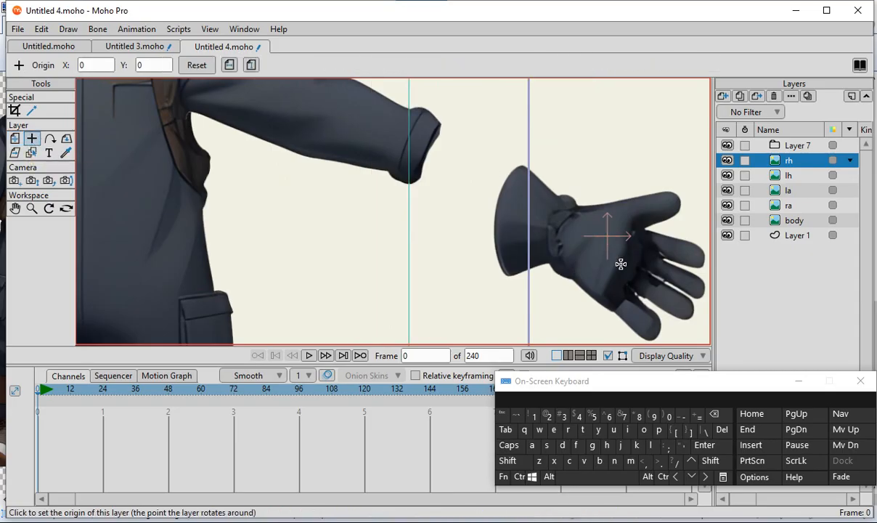
pyautogui.scroll(2, 563, 236)
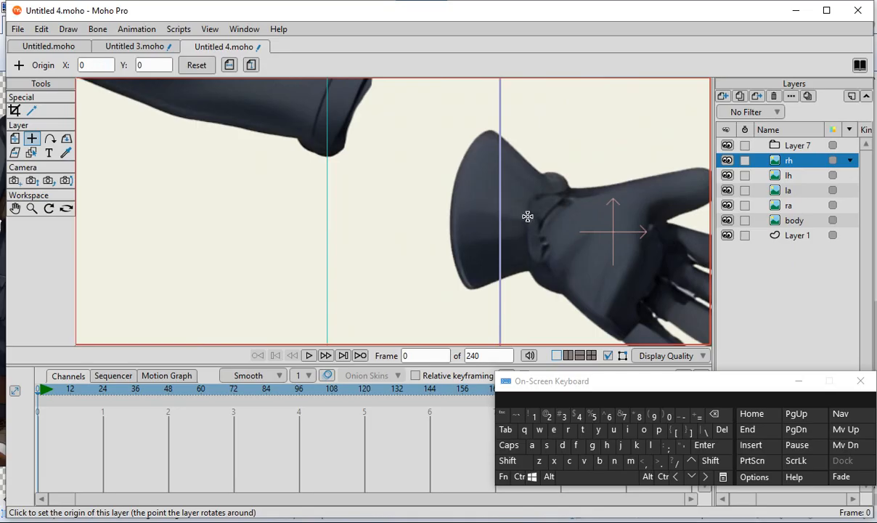
pyautogui.click(522, 218)
pyautogui.scroll(-2, 525, 233)
pyautogui.scroll(1, 498, 231)
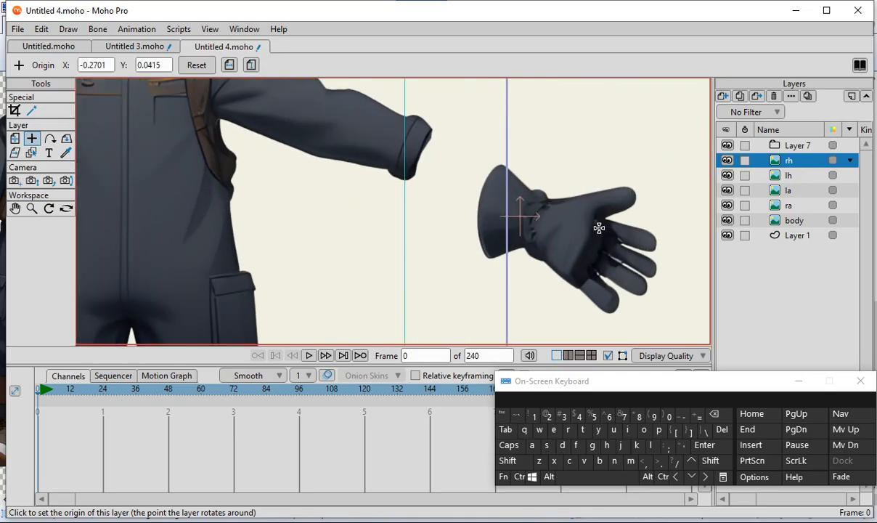
# Step: Move the rh glove onto the cuff of the la arm, to about X 1.58, Y 0.06, and rotate it to about -2.30
pyautogui.click(15, 138)
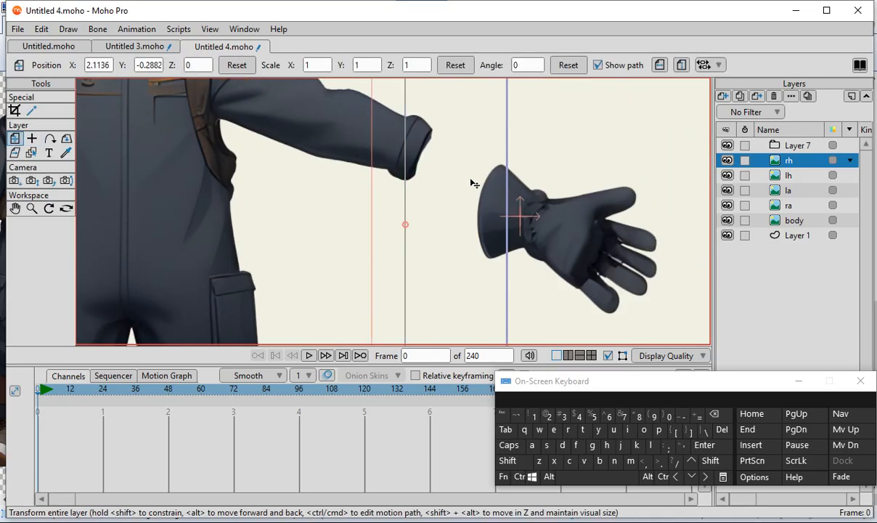
pyautogui.scroll(-3, 472, 184)
pyautogui.moveTo(587, 245); pyautogui.dragTo(620, 261)
pyautogui.scroll(4, 639, 261)
pyautogui.moveTo(570, 285); pyautogui.dragTo(433, 199)
pyautogui.scroll(-5, 436, 200)
pyautogui.scroll(2, 551, 209)
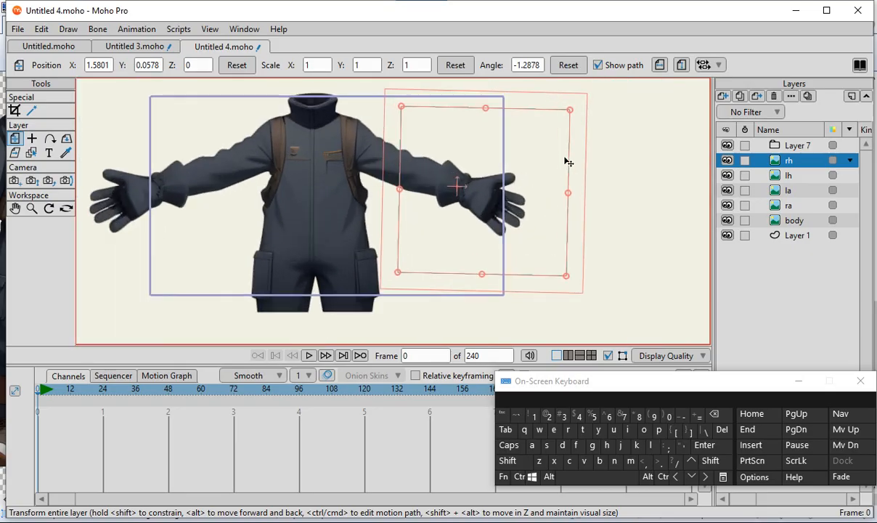
pyautogui.moveTo(578, 168)
pyautogui.mouseDown()
pyautogui.moveTo(566, 146)
pyautogui.moveTo(571, 171)
pyautogui.mouseUp()
pyautogui.scroll(-2, 215, 209)
pyautogui.scroll(2, 218, 208)
# Step: Examine how the lh and la layers fit the sleeve and shoulder in the assembled figure
pyautogui.click(803, 175)
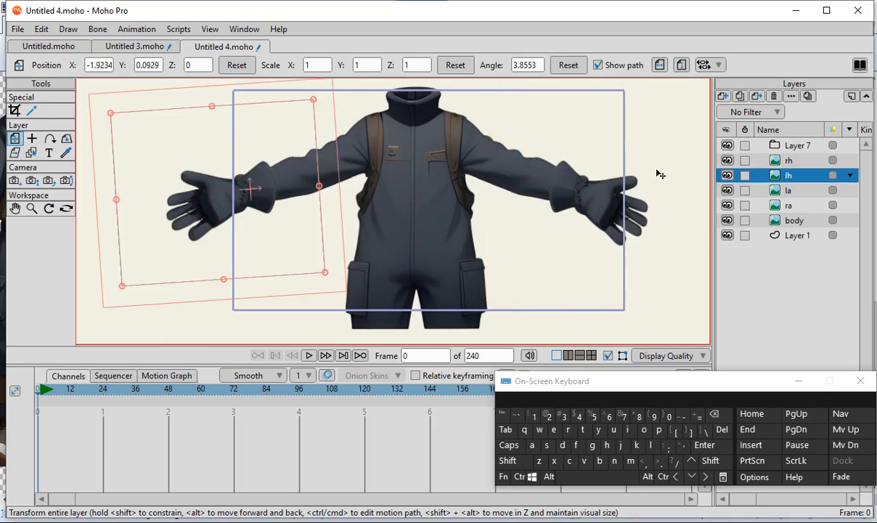
pyautogui.moveTo(127, 308); pyautogui.dragTo(119, 263)
pyautogui.click(819, 192)
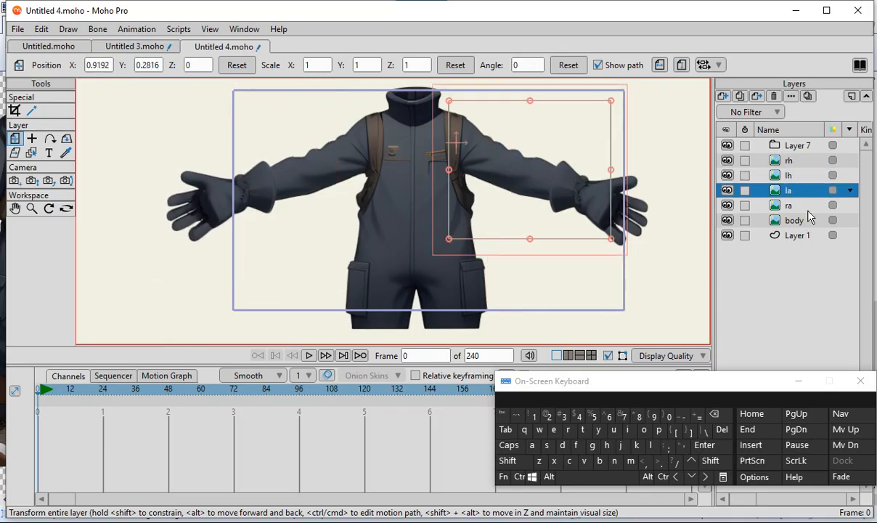
pyautogui.scroll(-3, 450, 278)
pyautogui.scroll(2, 430, 276)
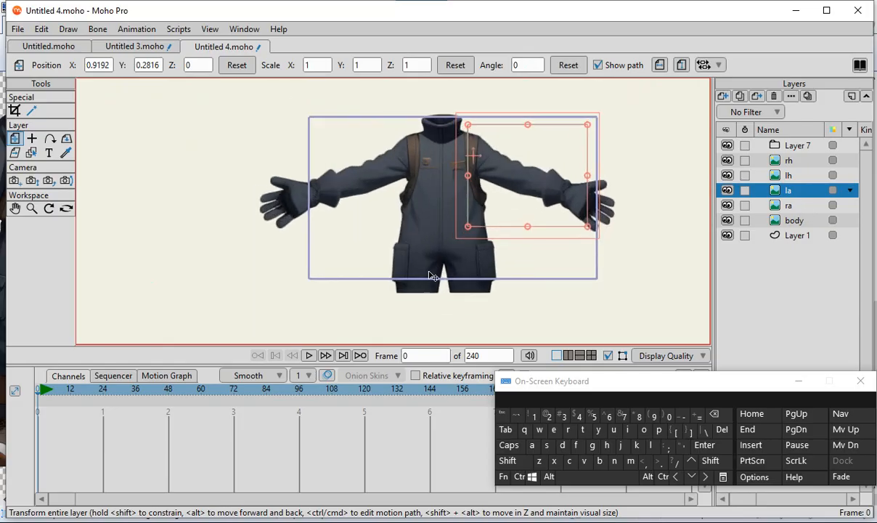
pyautogui.scroll(2, 464, 232)
pyautogui.scroll(-3, 465, 232)
pyautogui.scroll(2, 470, 231)
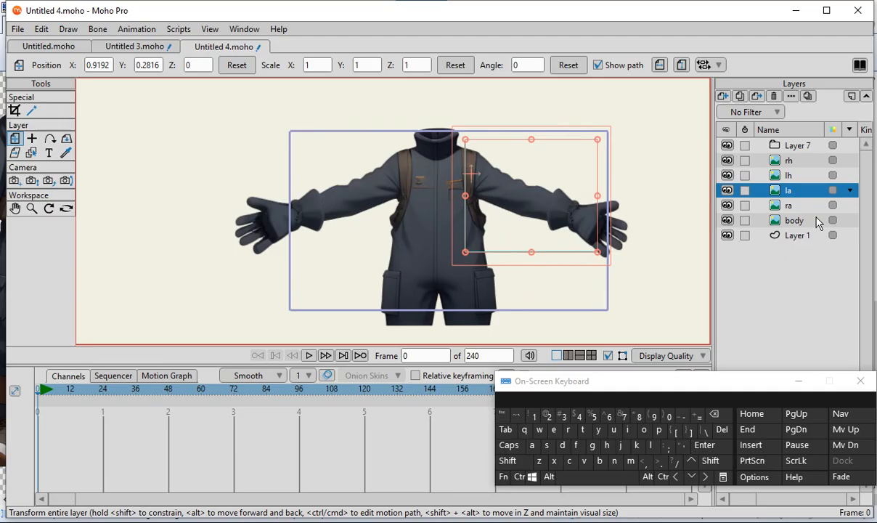
pyautogui.scroll(-3, 516, 222)
pyautogui.scroll(2, 447, 230)
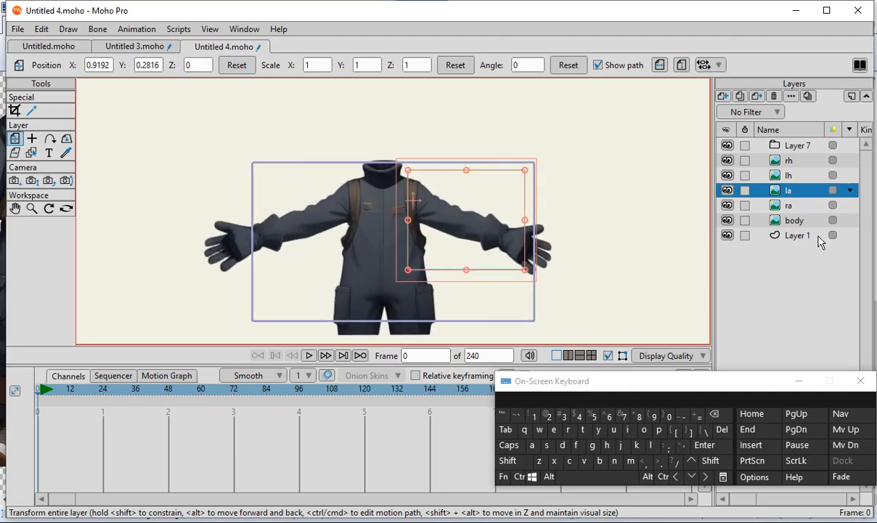
pyautogui.scroll(1, 501, 222)
# Step: Rename the Layer 7 group as "char 1"
pyautogui.click(786, 162)
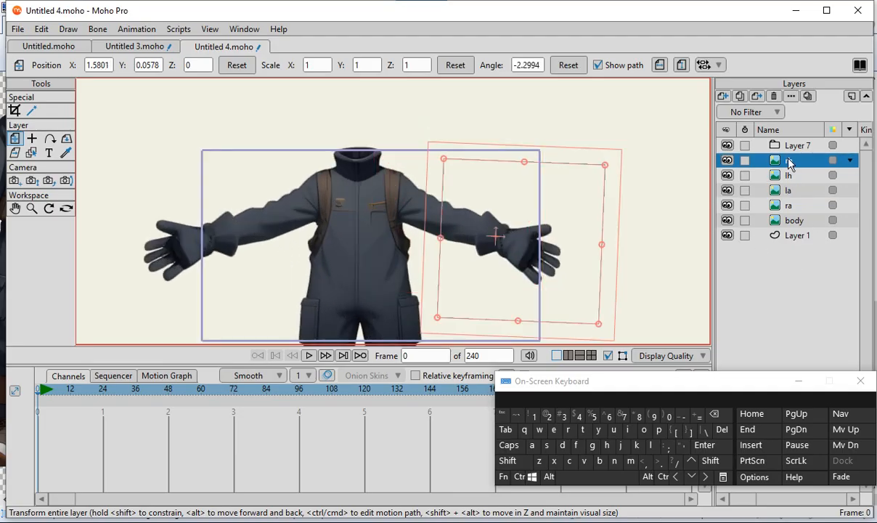
pyautogui.click(787, 148)
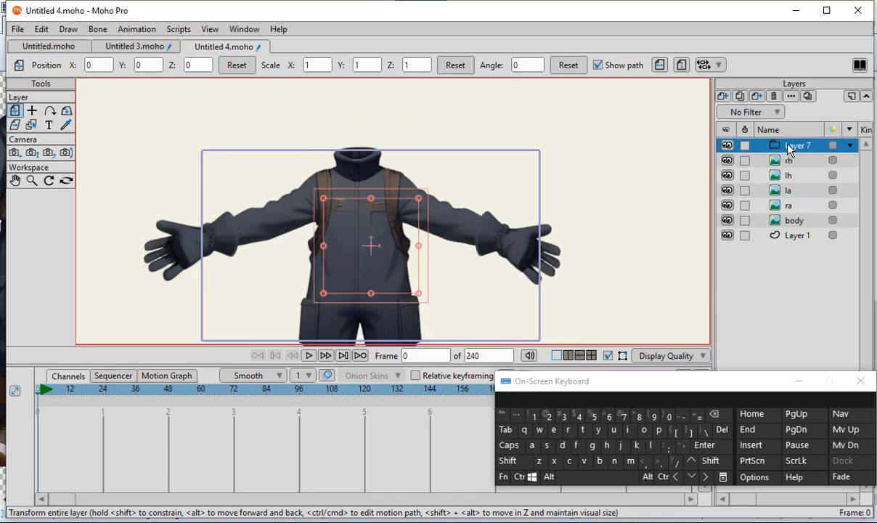
pyautogui.doubleClick(797, 149)
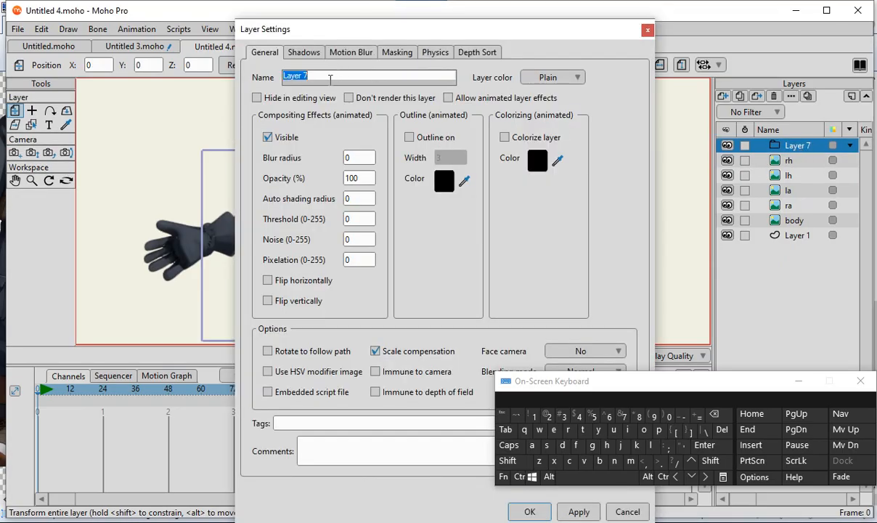
pyautogui.moveTo(325, 76); pyautogui.dragTo(283, 76)
pyautogui.write('char 1')
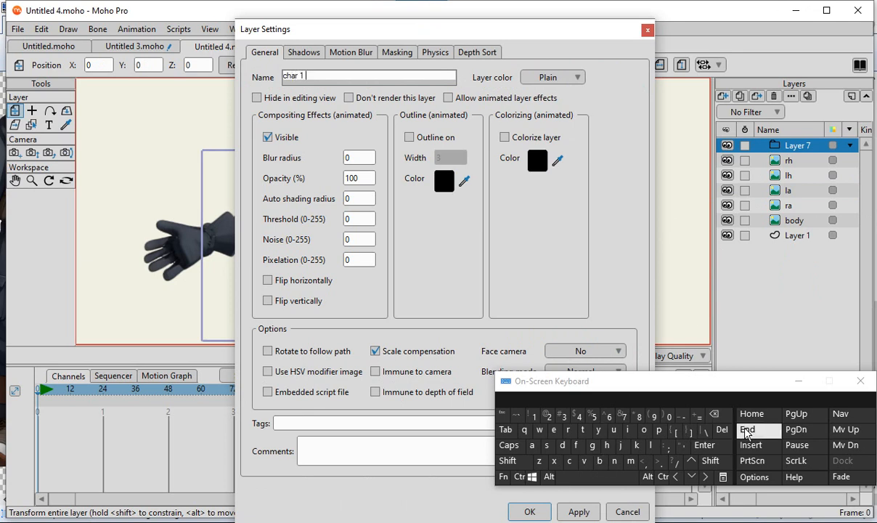
pyautogui.click(702, 445)
# Step: Examine where the char 1 group's origin lies relative to the torso and the ends of the trouser legs
pyautogui.scroll(-5, 548, 228)
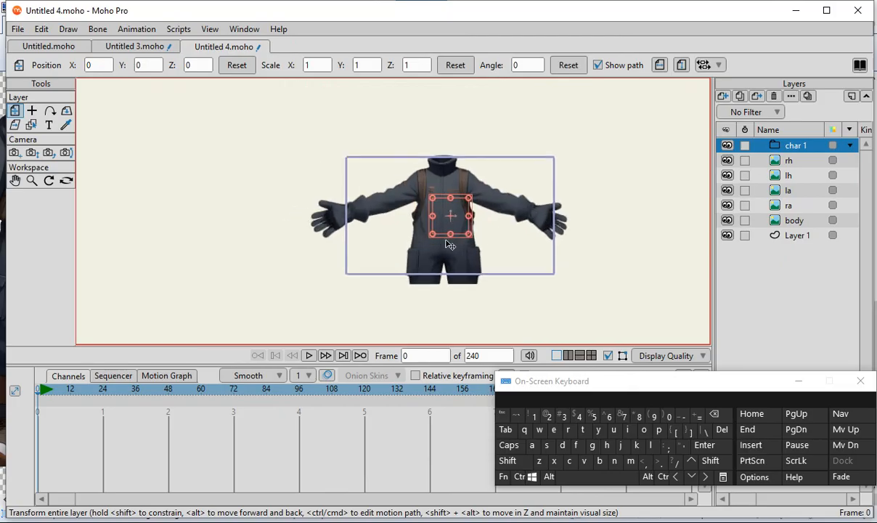
pyautogui.scroll(6, 472, 220)
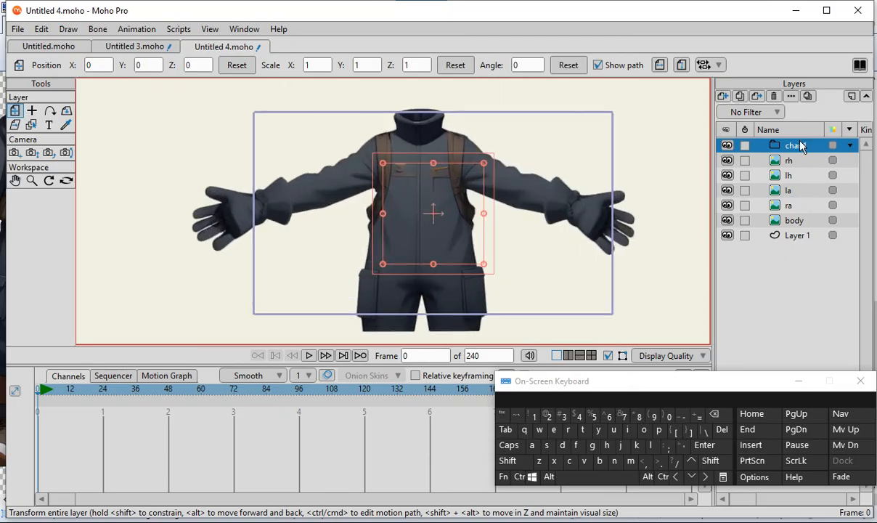
pyautogui.scroll(5, 414, 251)
pyautogui.scroll(-6, 436, 159)
pyautogui.scroll(2, 438, 172)
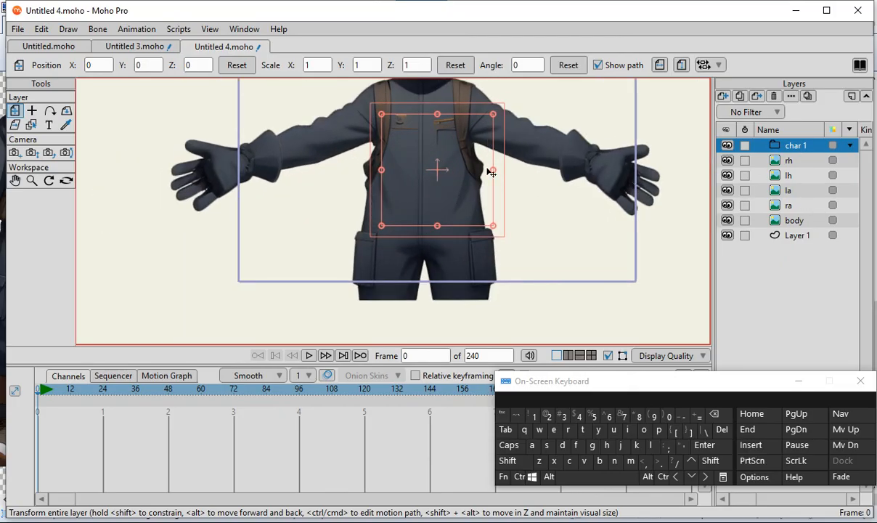
pyautogui.scroll(-1, 323, 261)
pyautogui.scroll(3, 513, 189)
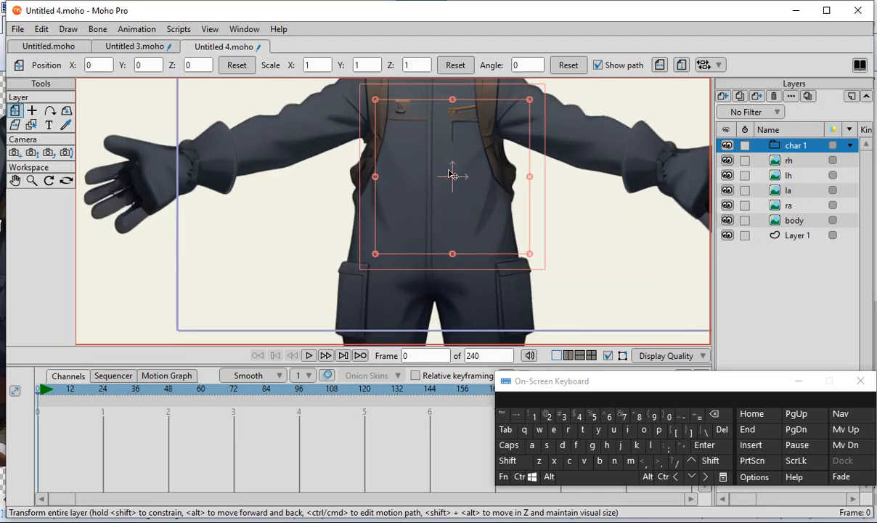
pyautogui.scroll(-4, 450, 174)
pyautogui.scroll(4, 453, 168)
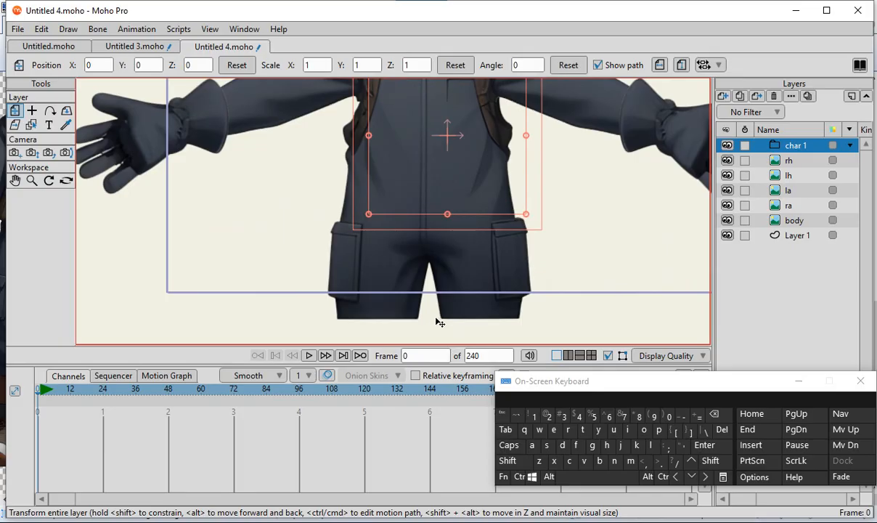
pyautogui.scroll(-3, 186, 216)
pyautogui.scroll(2, 193, 112)
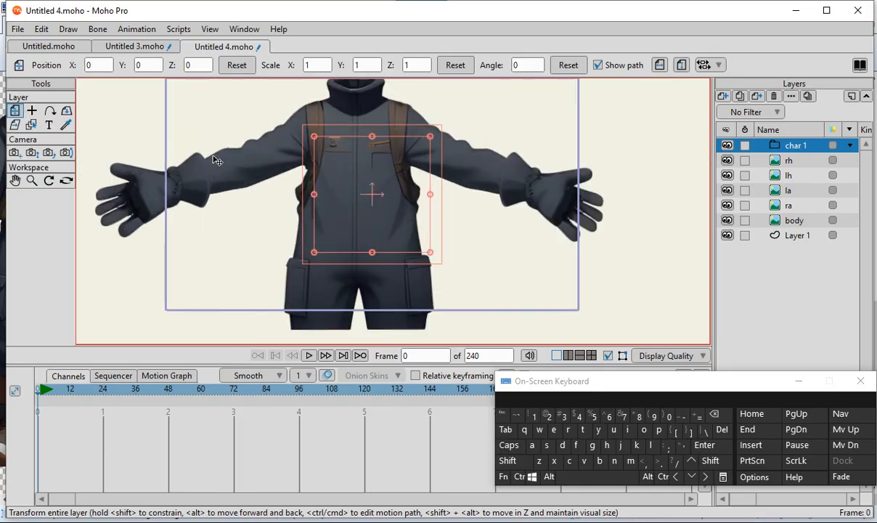
pyautogui.scroll(-1, 348, 188)
pyautogui.scroll(1, 349, 189)
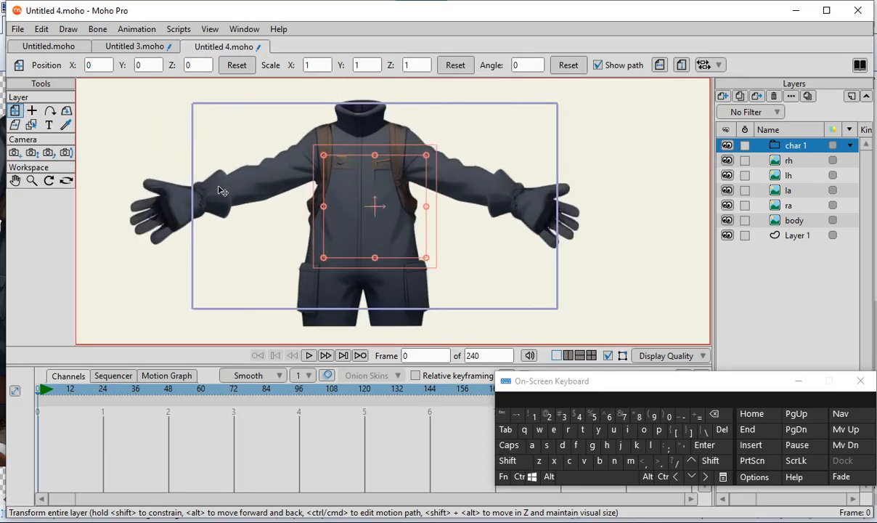
# Step: Set the char 1 group's origin between the lower ends of the trouser legs, about X -0.12, Y -1.15, matching the body layer's origin
pyautogui.click(32, 111)
pyautogui.scroll(-2, 401, 207)
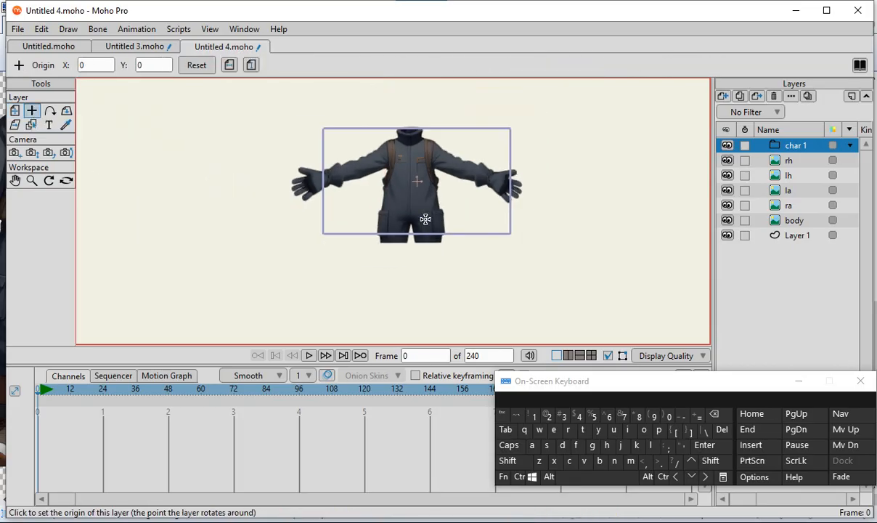
pyautogui.scroll(3, 406, 225)
pyautogui.scroll(2, 405, 312)
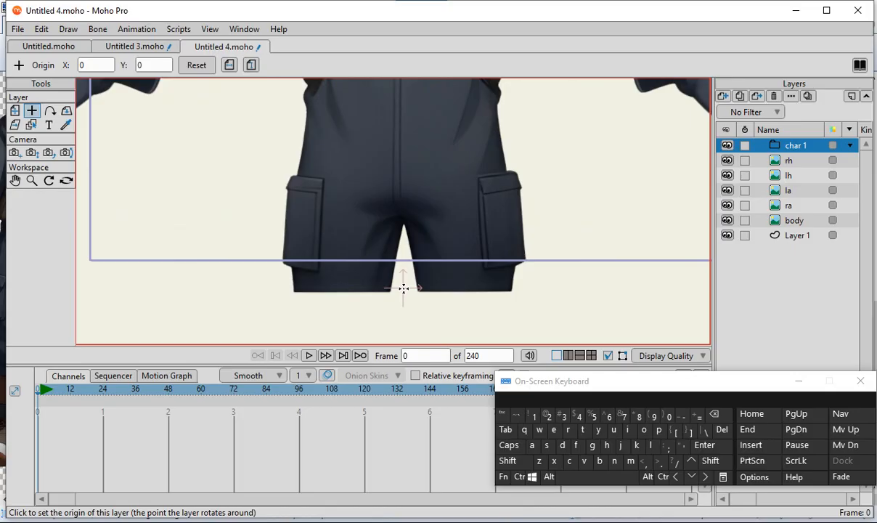
pyautogui.click(402, 288)
pyautogui.click(797, 217)
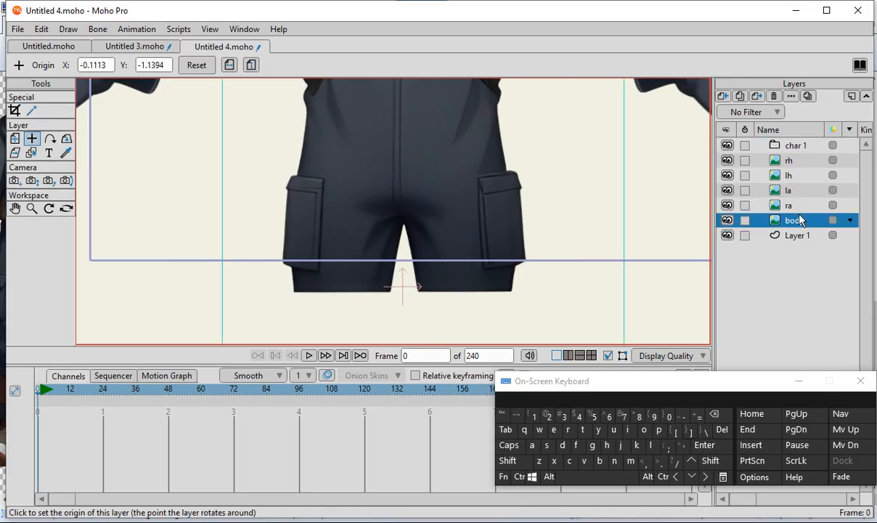
pyautogui.click(807, 145)
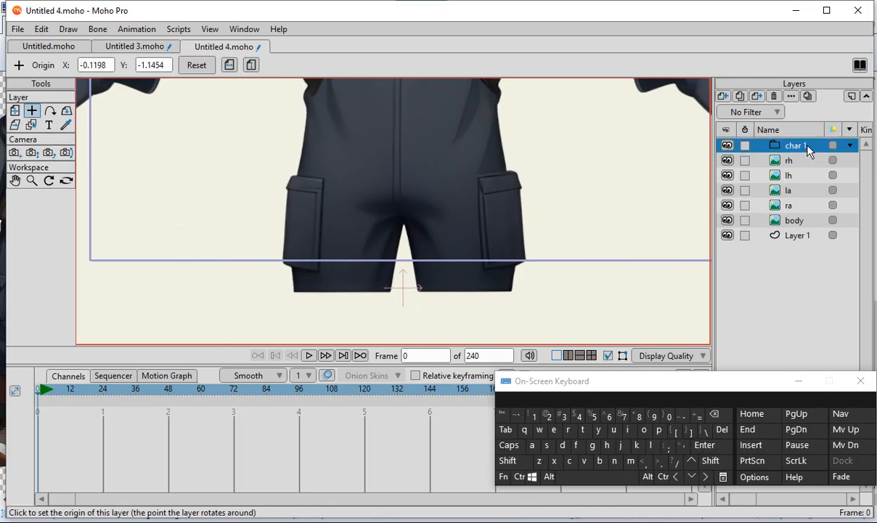
pyautogui.scroll(-4, 364, 315)
pyautogui.scroll(2, 368, 248)
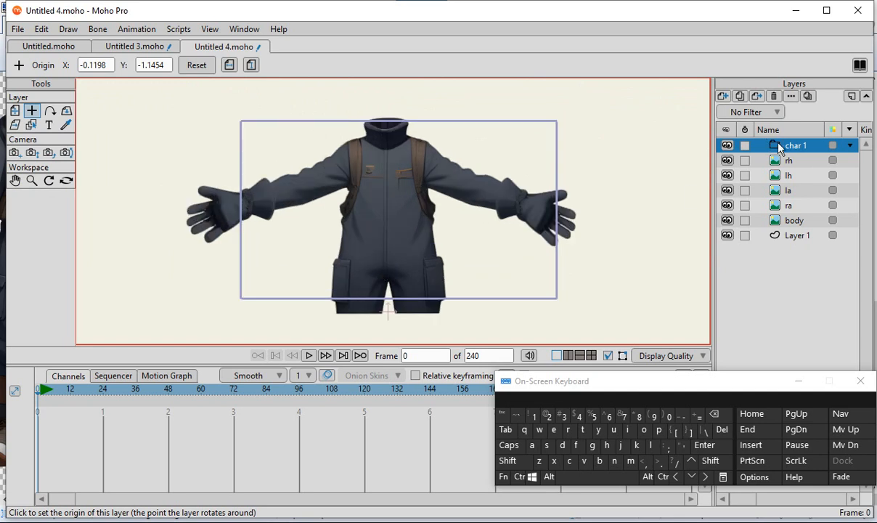
# Step: Move the rh, lh, la, ra and body layers into the char 1 group, keeping their stacking order
pyautogui.click(14, 111)
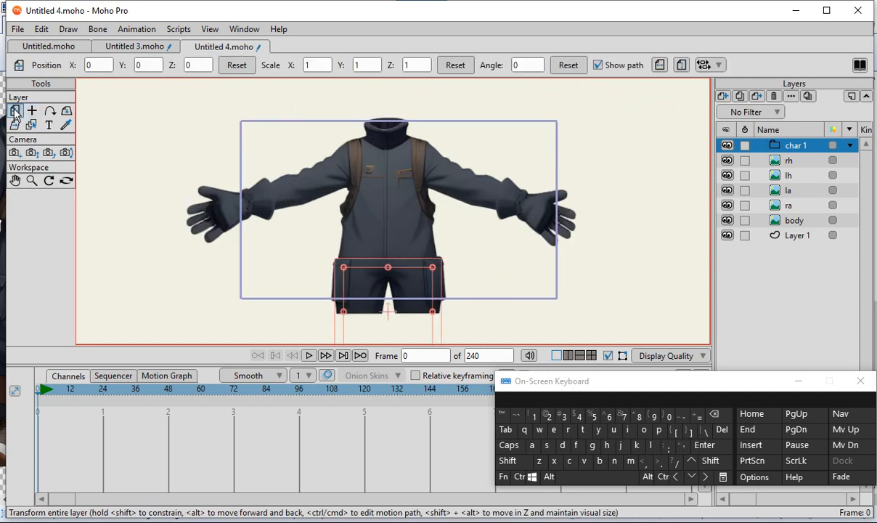
pyautogui.click(793, 161)
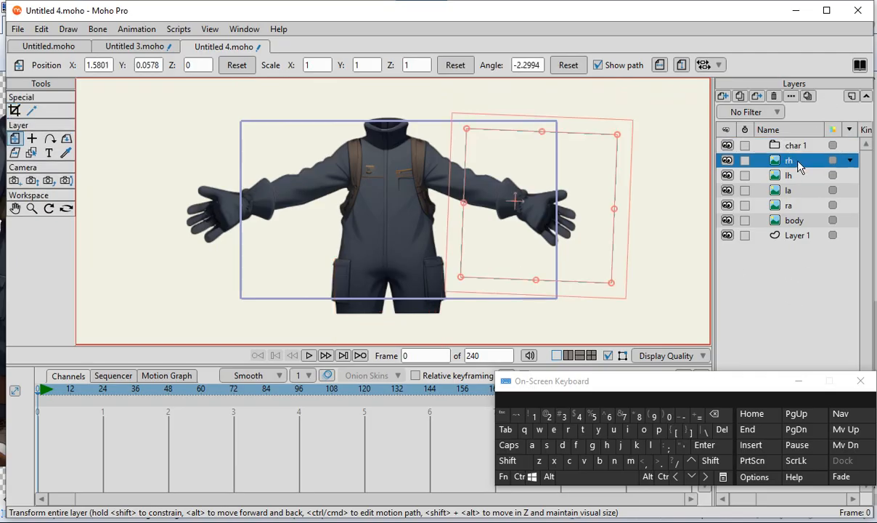
pyautogui.moveTo(796, 150); pyautogui.dragTo(799, 212)
pyautogui.click(797, 190)
pyautogui.click(793, 204)
pyautogui.click(800, 220)
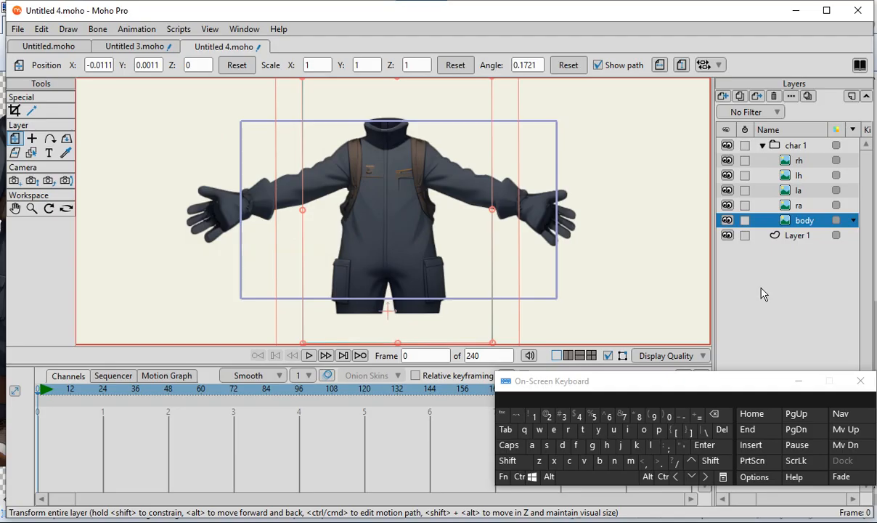
pyautogui.scroll(-3, 467, 178)
pyautogui.scroll(2, 436, 202)
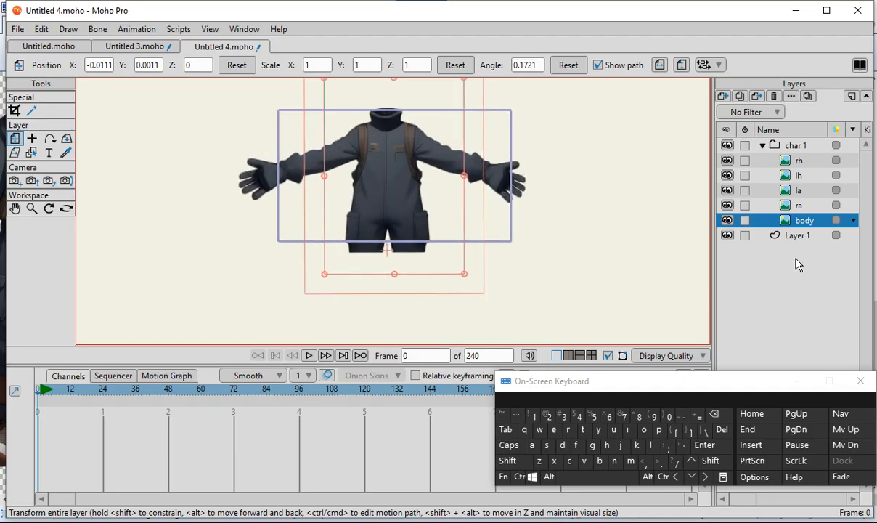
# Step: Delete the empty vector layer, Layer 1
pyautogui.click(794, 236)
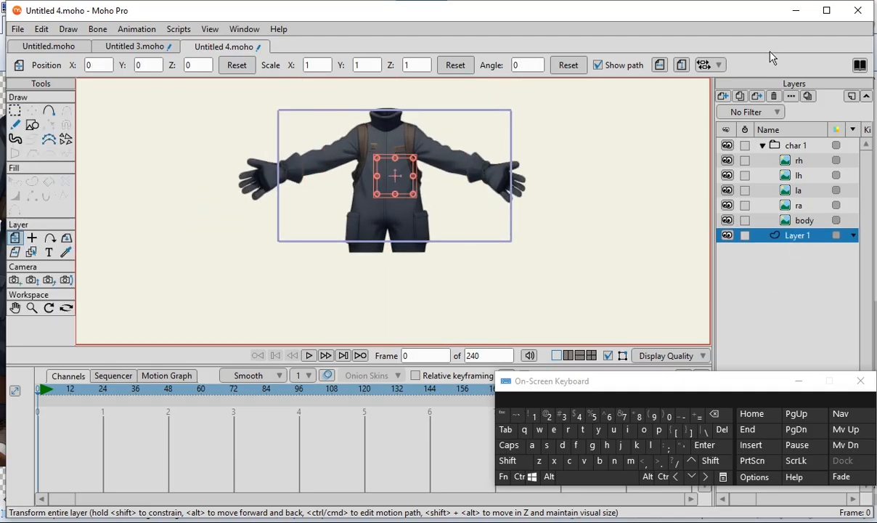
pyautogui.click(774, 97)
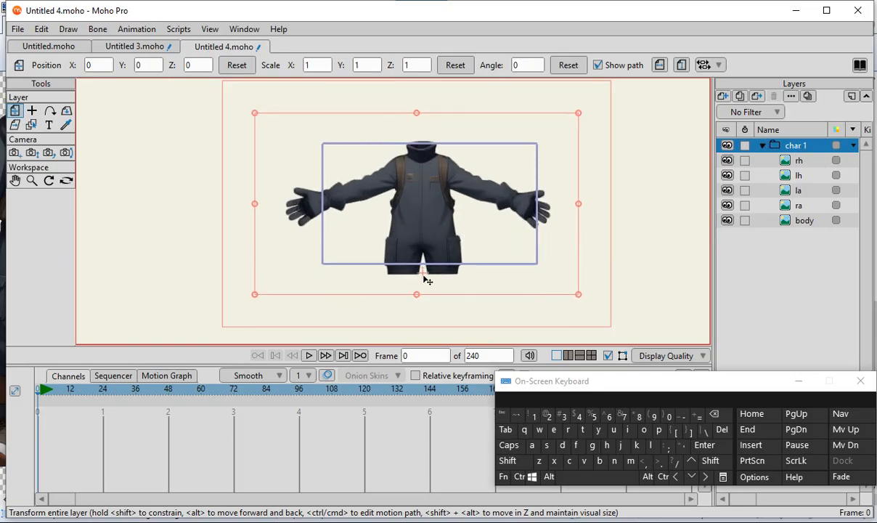
# Step: Test the char 1 group's transform by moving it to about X 0.166, Y 0.175, rotating to about 0.55 and scaling to about 0.718
pyautogui.scroll(1, 508, 170)
pyautogui.scroll(1, 468, 190)
pyautogui.scroll(-1, 356, 119)
pyautogui.scroll(1, 355, 120)
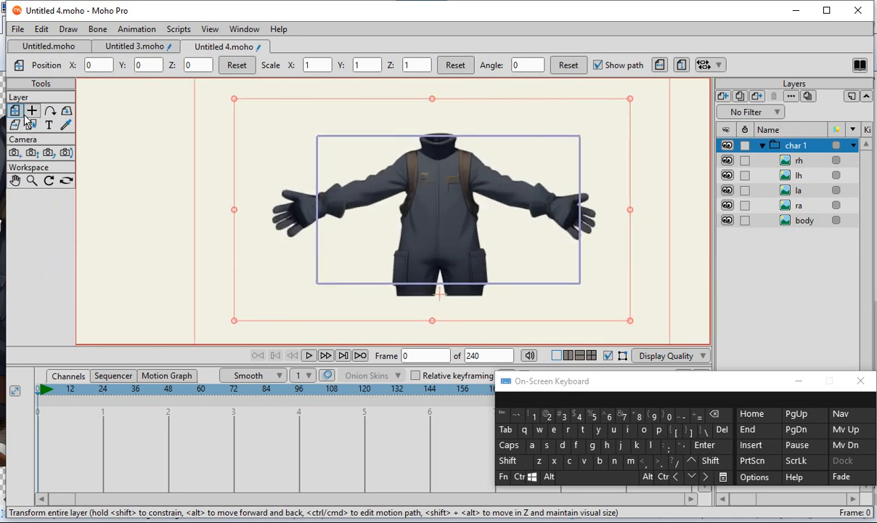
pyautogui.moveTo(205, 154); pyautogui.dragTo(123, 296)
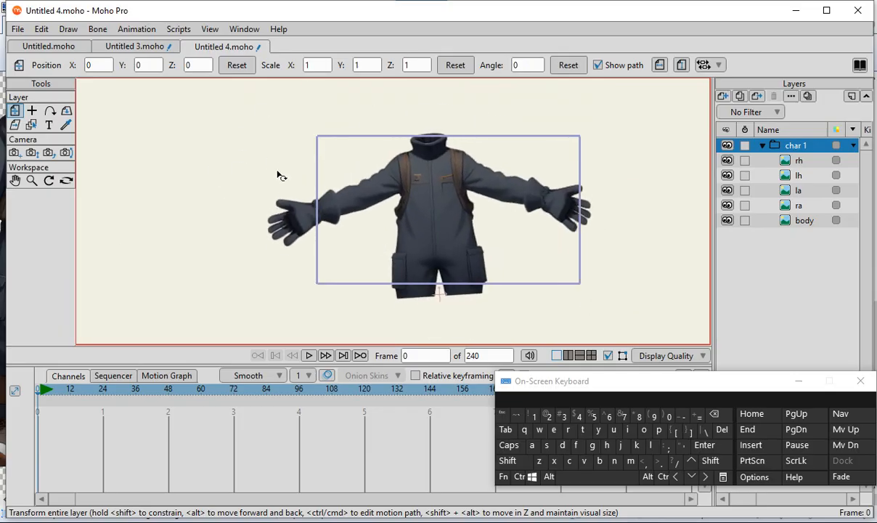
pyautogui.moveTo(292, 180); pyautogui.dragTo(456, 222)
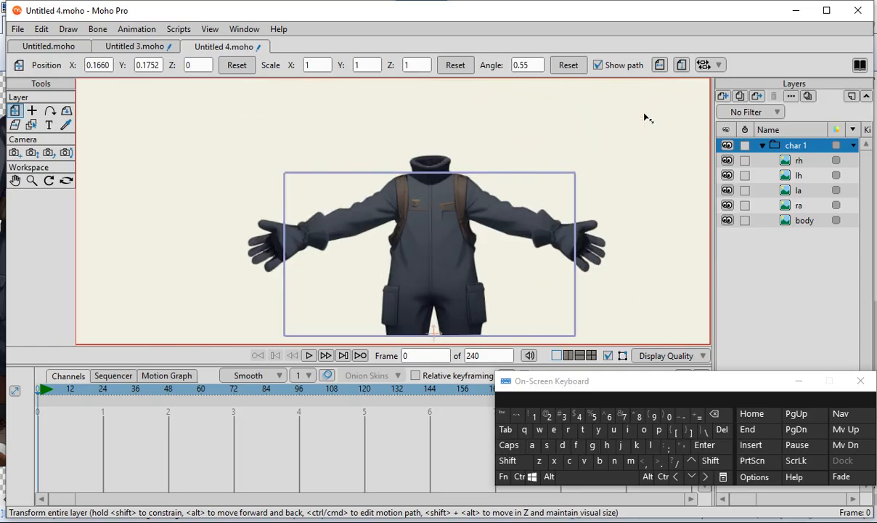
pyautogui.moveTo(590, 182); pyautogui.dragTo(544, 202)
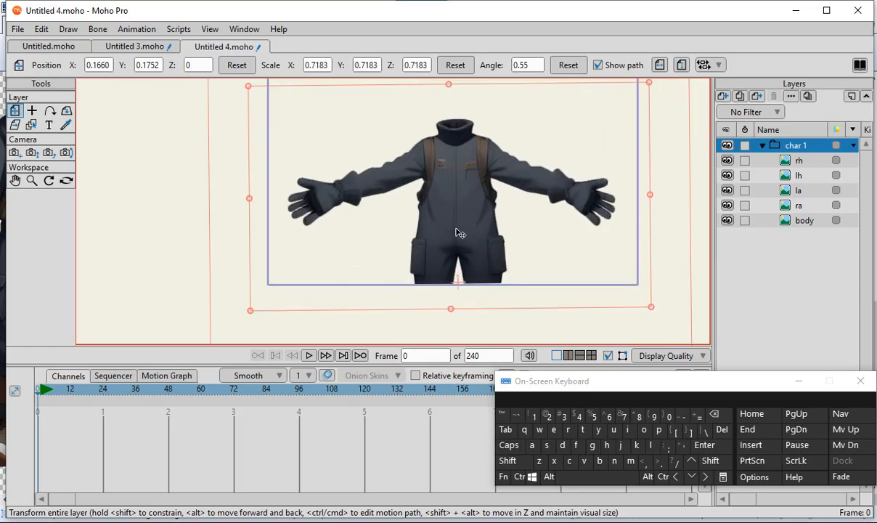
pyautogui.scroll(-3, 570, 191)
pyautogui.scroll(2, 554, 154)
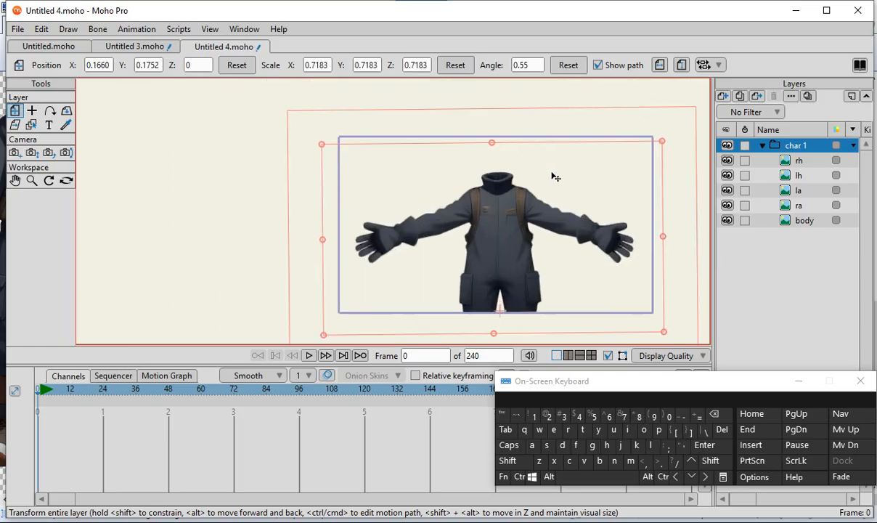
# Step: Rotate the body layer slightly, to an angle of about 0.26
pyautogui.click(812, 225)
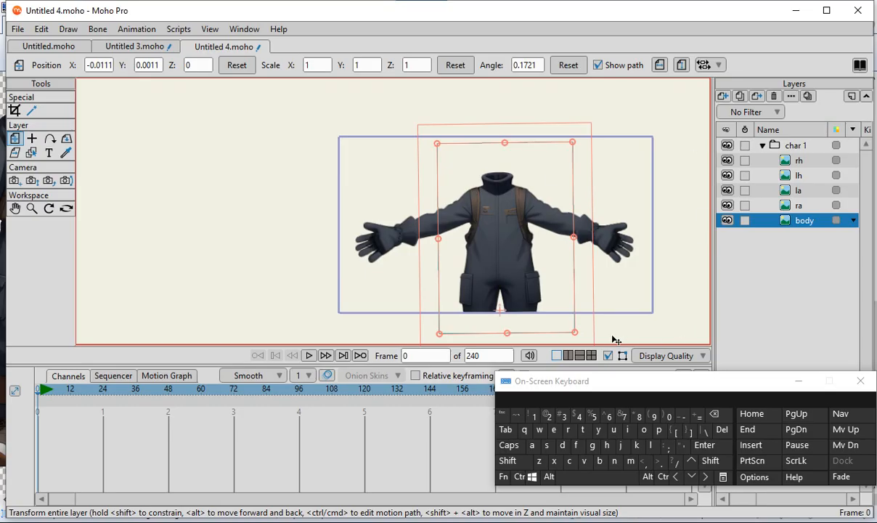
pyautogui.scroll(-1, 447, 192)
pyautogui.scroll(2, 344, 190)
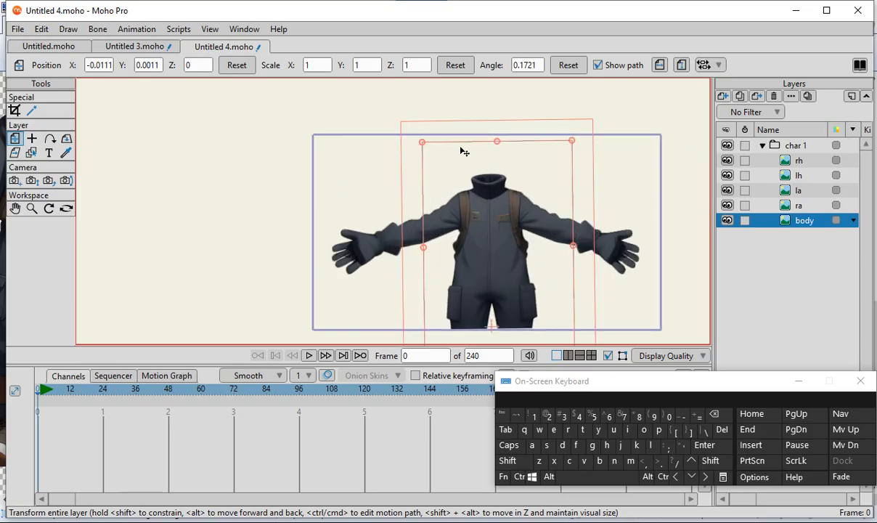
pyautogui.scroll(-1, 537, 172)
pyautogui.scroll(2, 491, 221)
pyautogui.scroll(-1, 491, 220)
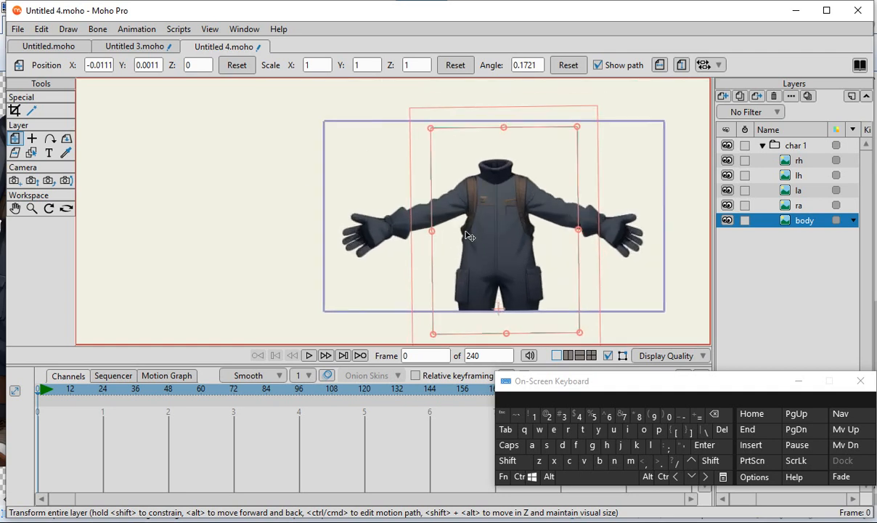
pyautogui.moveTo(583, 141); pyautogui.dragTo(584, 146)
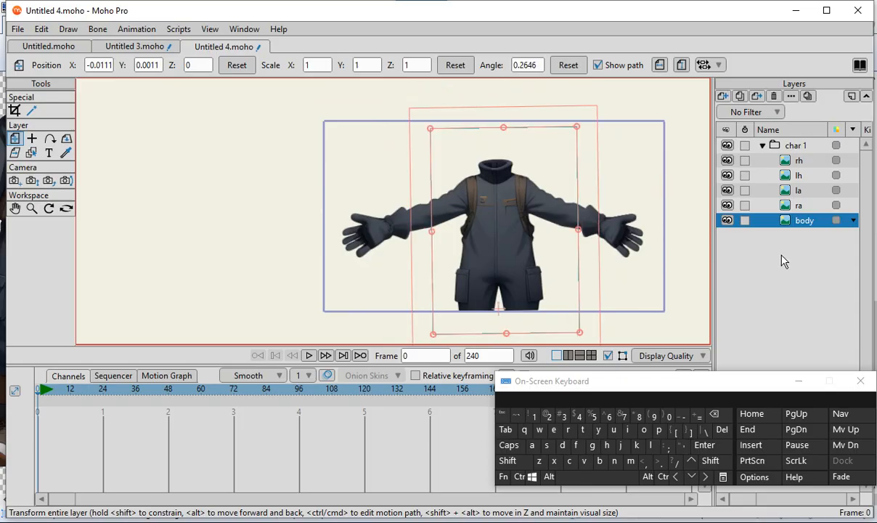
# Step: Convert the char 1 group into a bone layer
pyautogui.scroll(-2, 308, 330)
pyautogui.scroll(2, 419, 303)
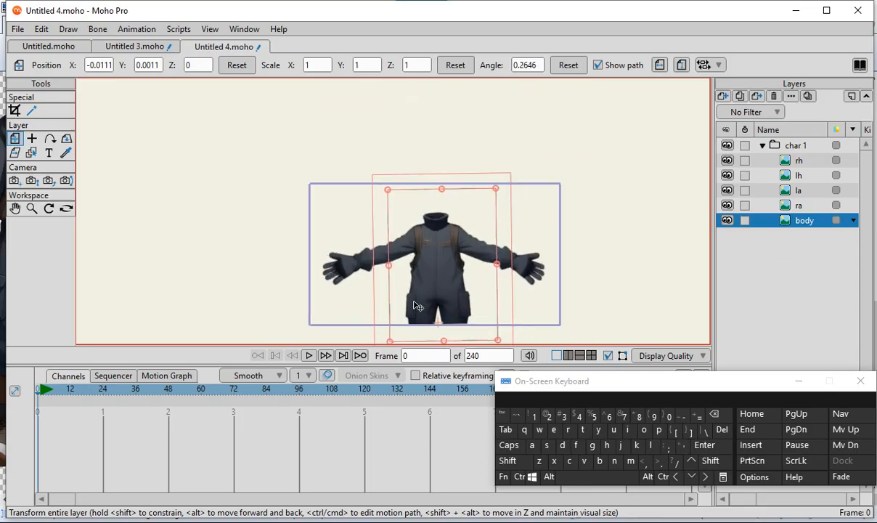
pyautogui.scroll(1, 390, 279)
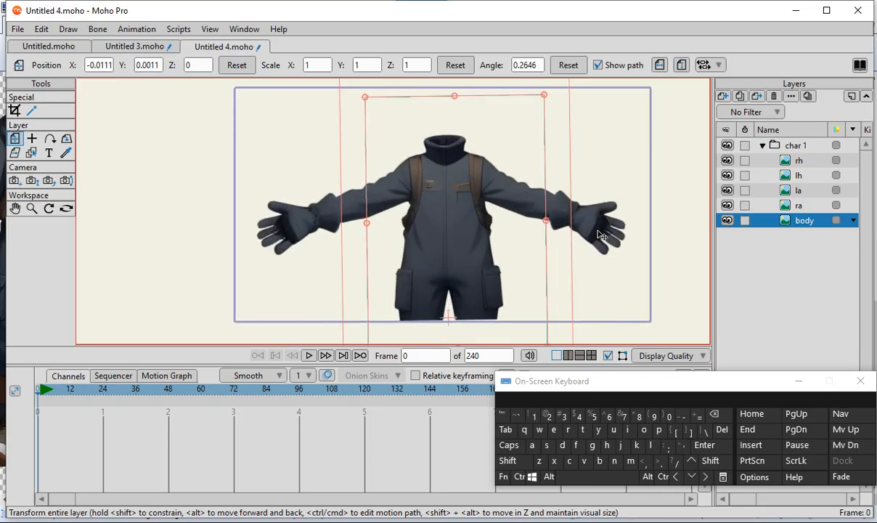
pyautogui.scroll(-1, 483, 218)
pyautogui.scroll(2, 446, 207)
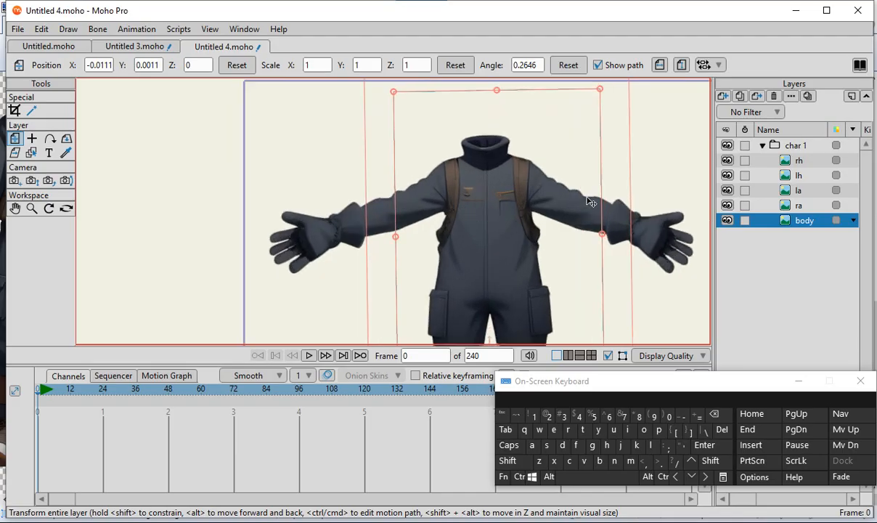
pyautogui.click(789, 146)
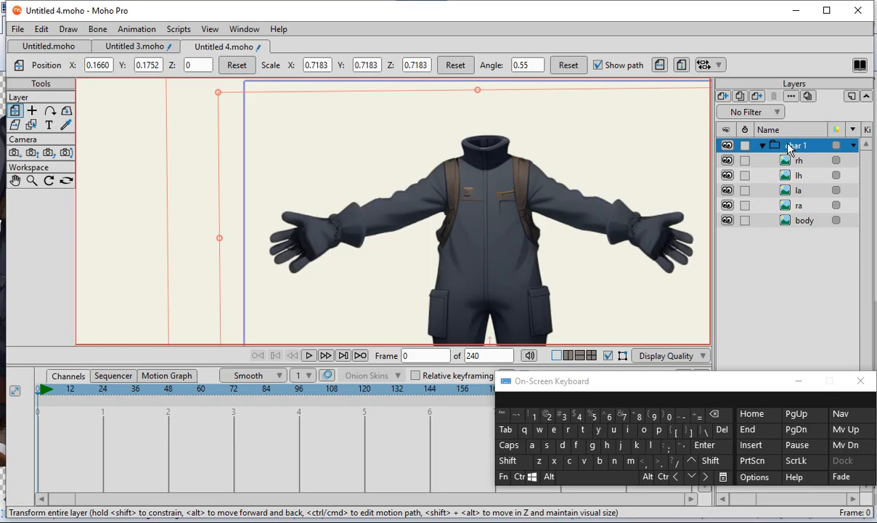
pyautogui.rightClick(789, 147)
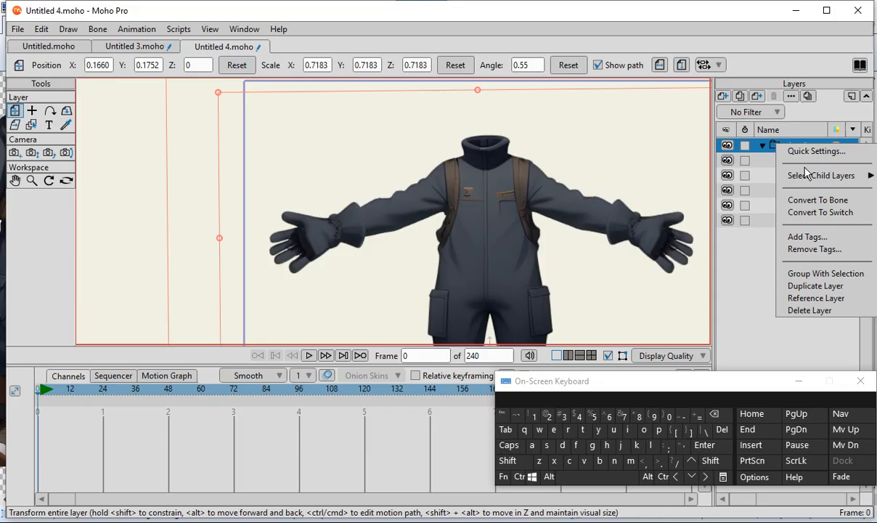
pyautogui.click(835, 205)
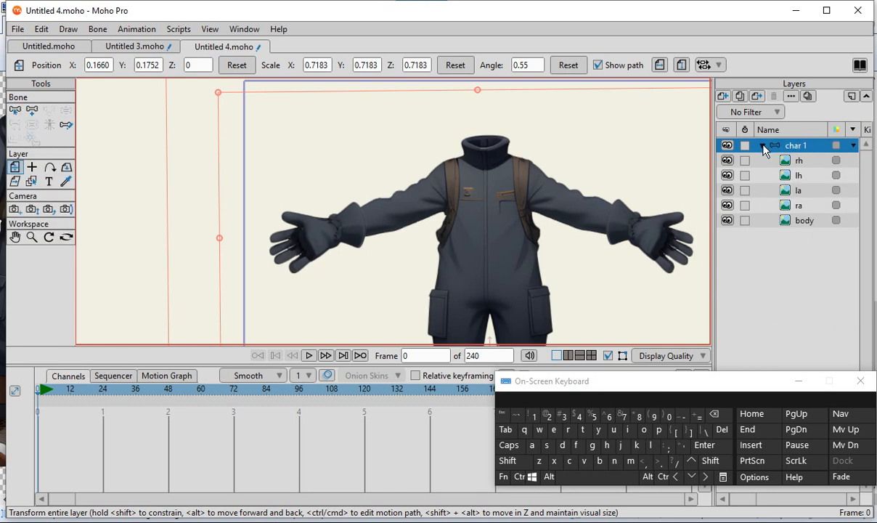
# Step: Add a nearly horizontal root bone from the char 1 origin between the trouser legs, extending sideways past the outer edge of one leg
pyautogui.scroll(-5, 501, 217)
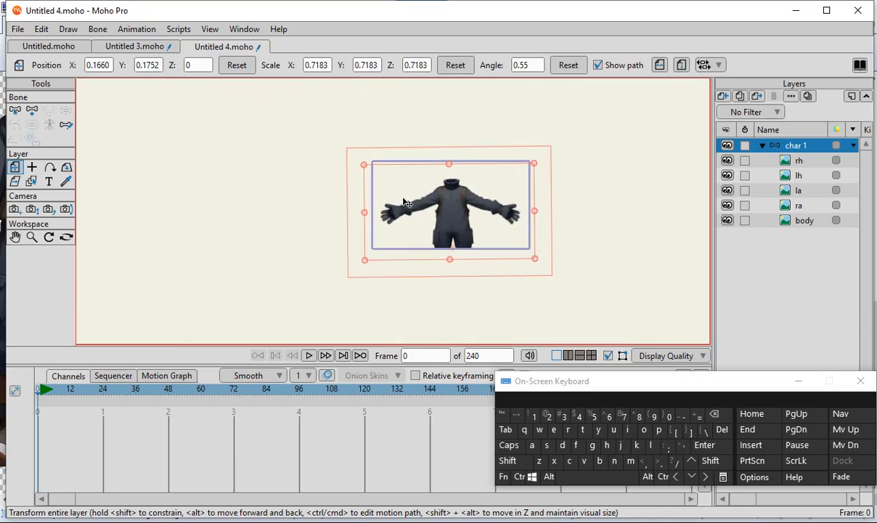
pyautogui.scroll(3, 506, 268)
pyautogui.scroll(1, 506, 269)
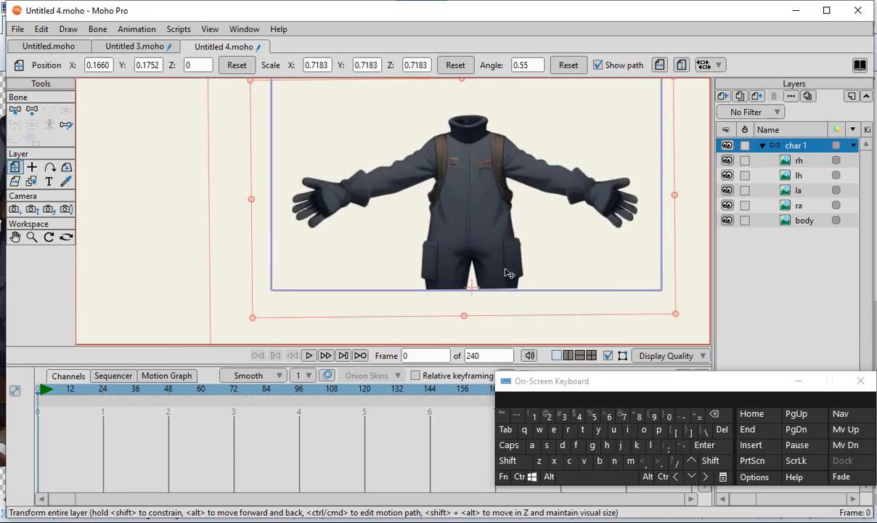
pyautogui.scroll(1, 490, 116)
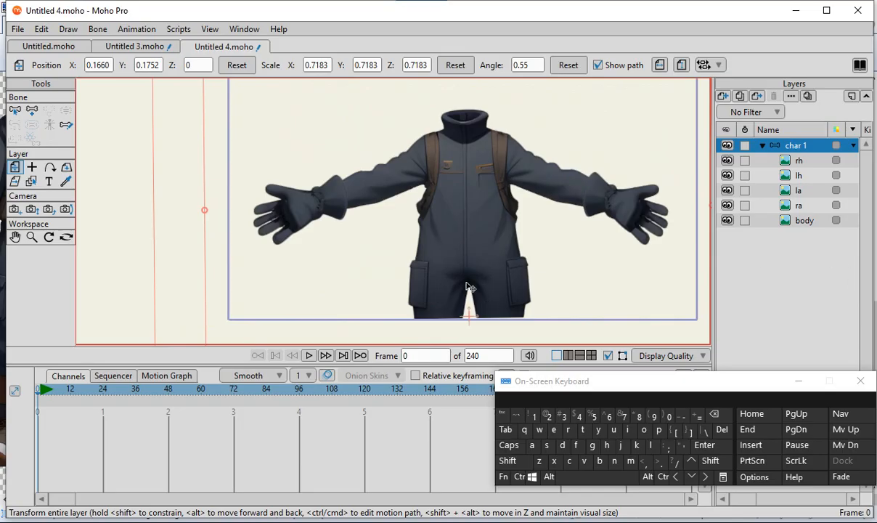
pyautogui.scroll(1, 484, 296)
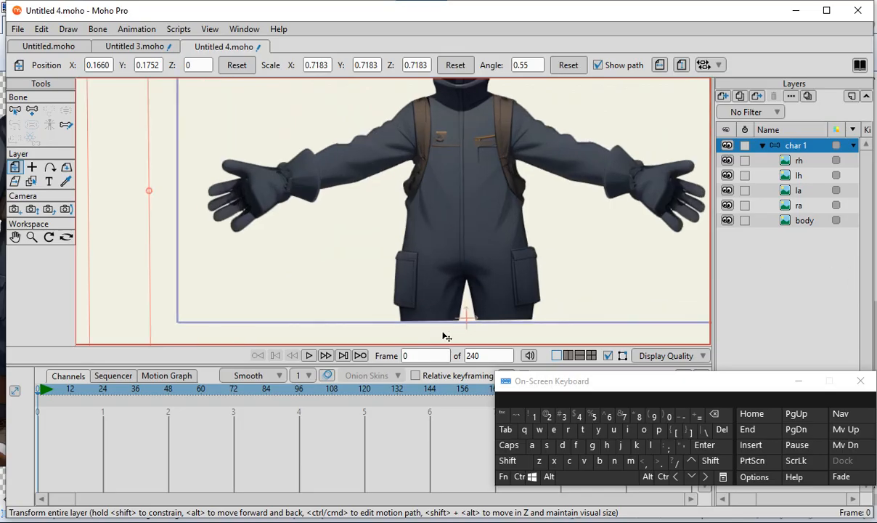
pyautogui.click(34, 112)
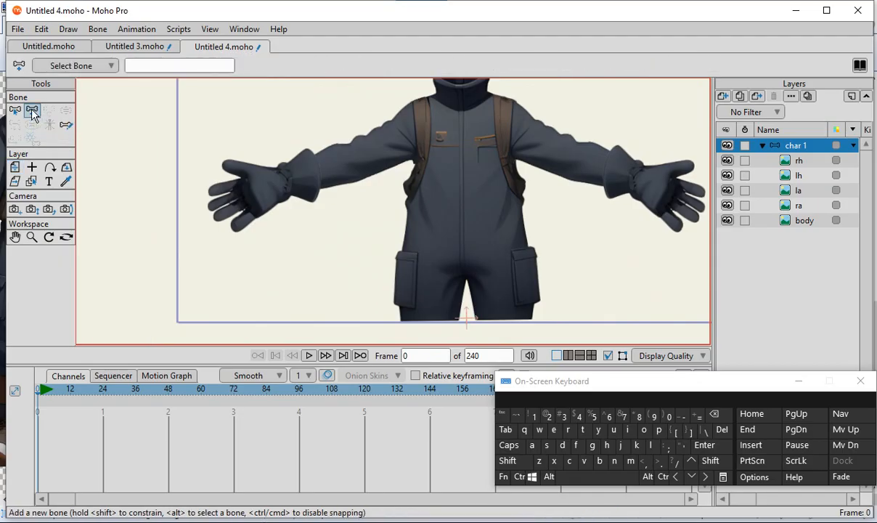
pyautogui.scroll(-5, 265, 185)
pyautogui.scroll(6, 362, 291)
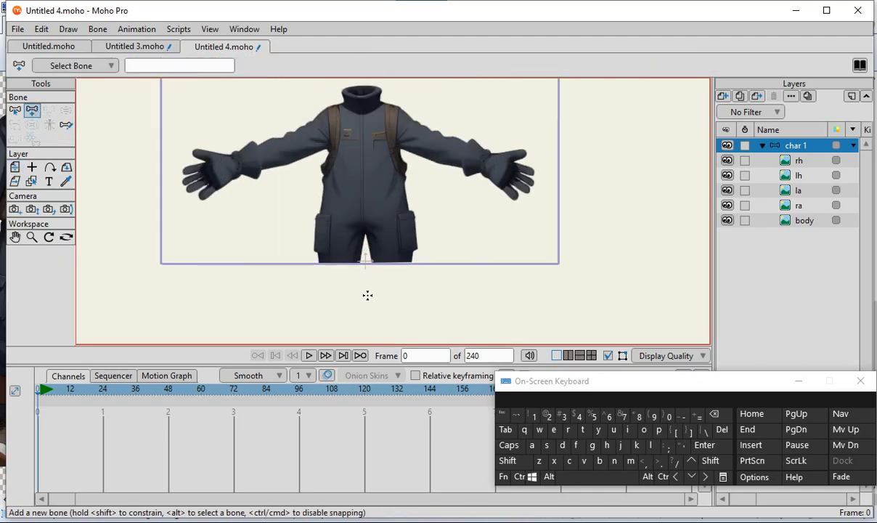
pyautogui.scroll(3, 385, 265)
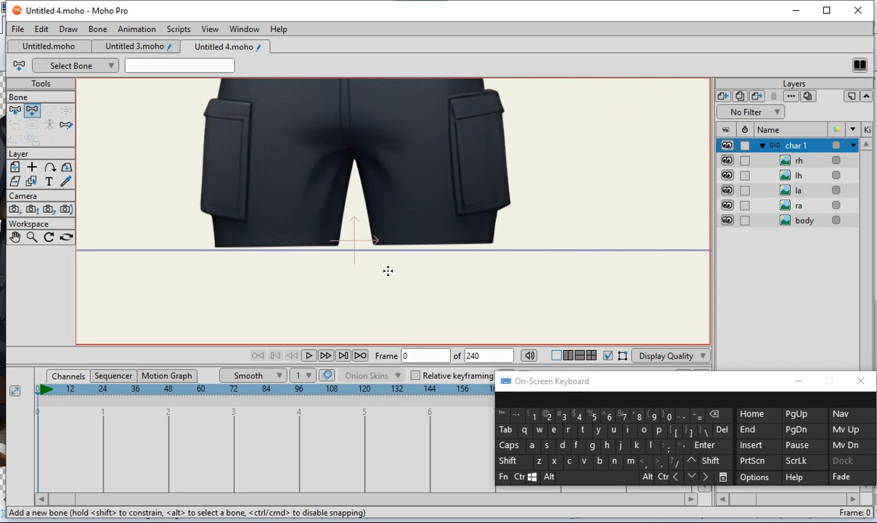
pyautogui.click(355, 239)
pyautogui.moveTo(354, 239); pyautogui.dragTo(590, 248)
# Step: Add a vertical child bone from the root bone's base at the origin up along the front zip to the lower torso
pyautogui.scroll(-3, 497, 280)
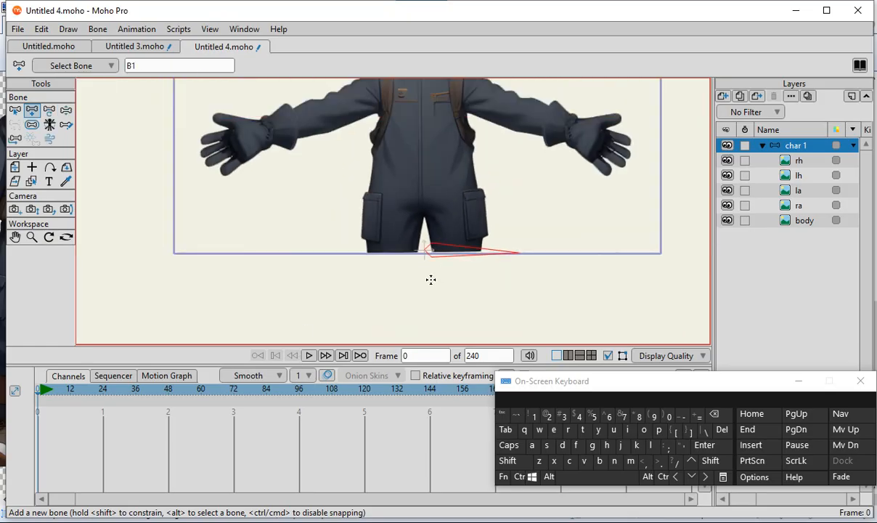
pyautogui.scroll(2, 431, 281)
pyautogui.scroll(-2, 434, 247)
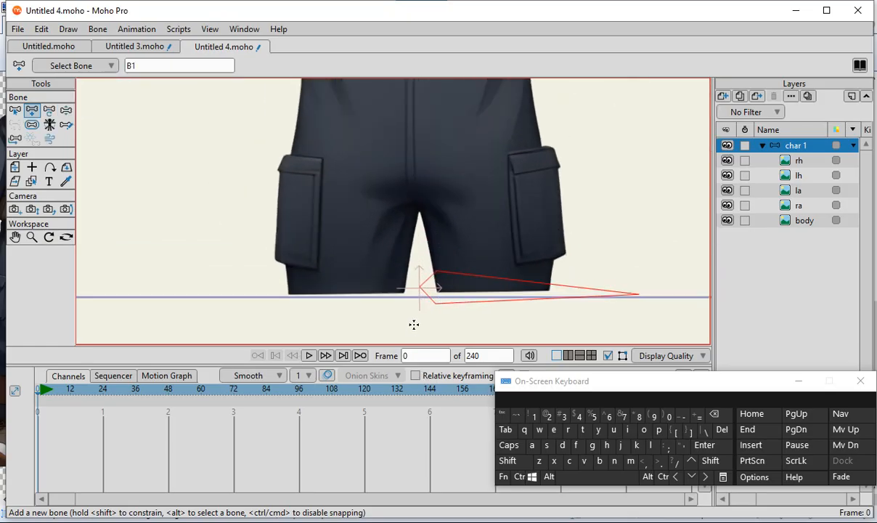
pyautogui.scroll(-1, 414, 323)
pyautogui.scroll(3, 435, 298)
pyautogui.scroll(-2, 407, 305)
pyautogui.scroll(1, 389, 276)
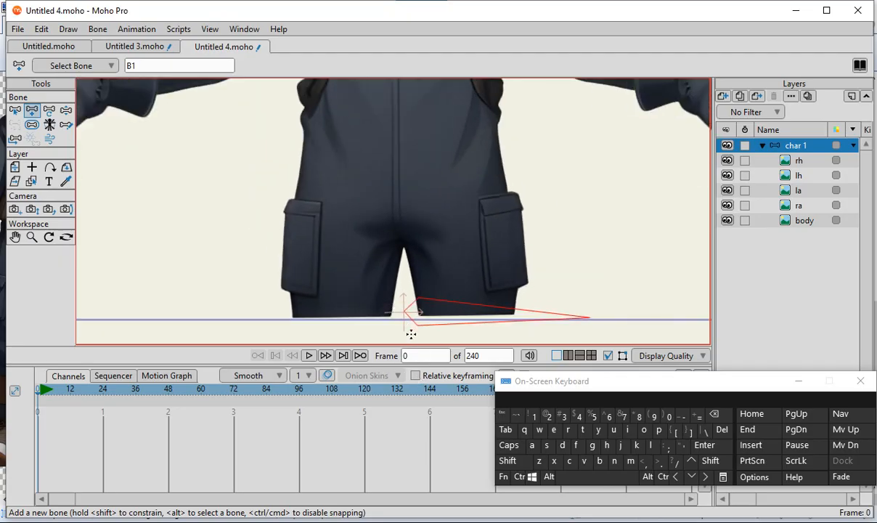
pyautogui.scroll(-1, 401, 309)
pyautogui.scroll(1, 391, 320)
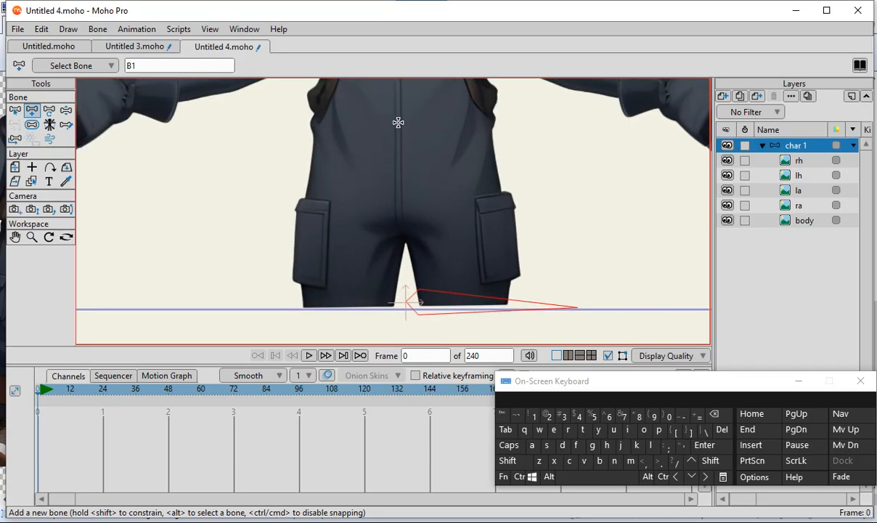
pyautogui.scroll(-1, 392, 288)
pyautogui.scroll(1, 407, 318)
pyautogui.scroll(1, 411, 297)
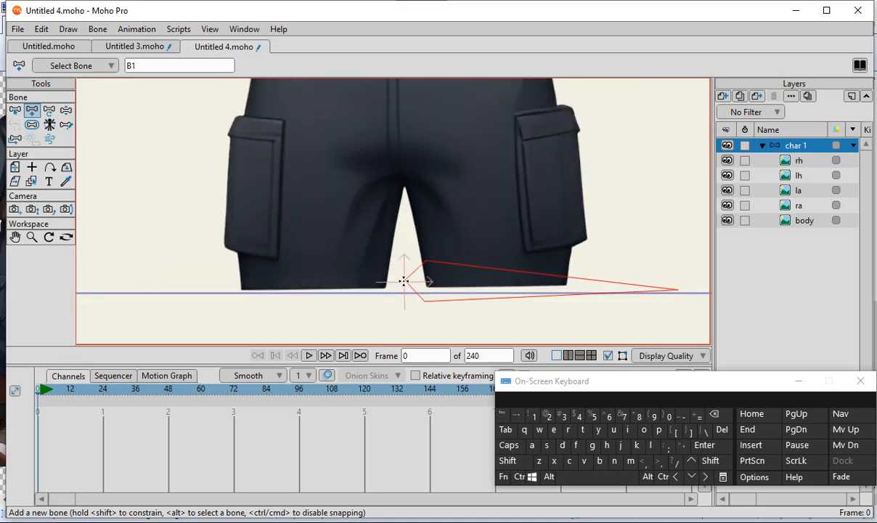
pyautogui.click(405, 280)
pyautogui.moveTo(405, 281); pyautogui.dragTo(397, 26)
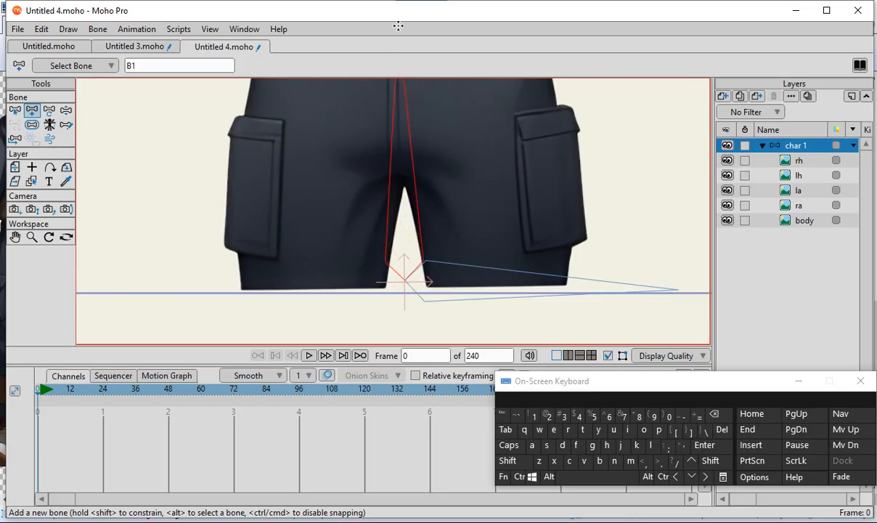
# Step: Add an upper torso bone from the tip of the lower torso bone straight up the front zip to the collar
pyautogui.scroll(-3, 398, 344)
pyautogui.scroll(4, 383, 188)
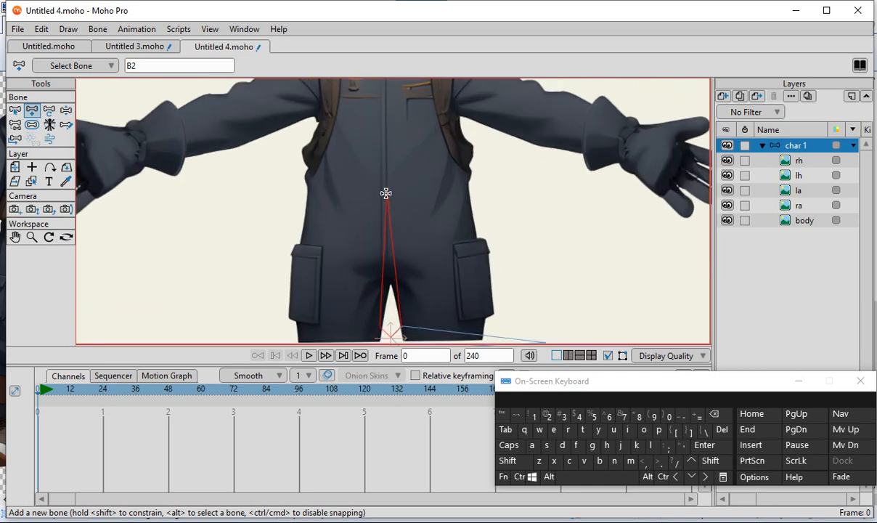
pyautogui.scroll(-3, 389, 210)
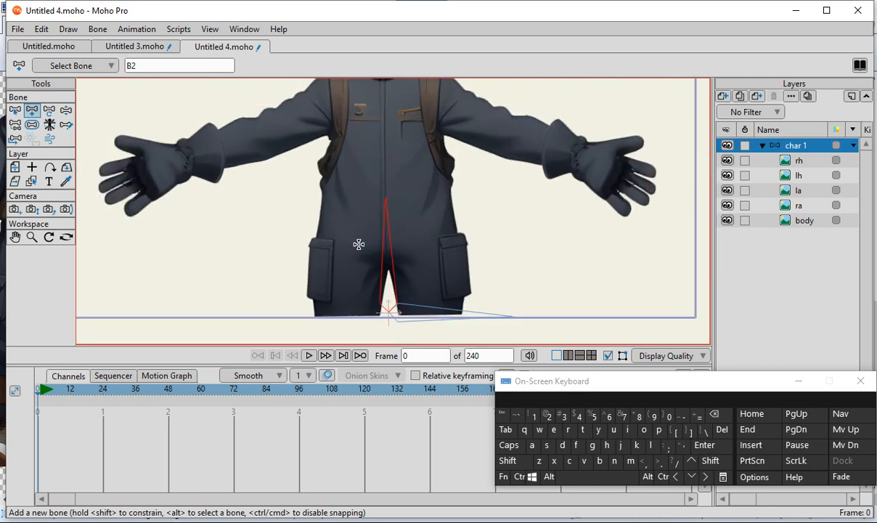
pyautogui.scroll(-2, 382, 241)
pyautogui.scroll(4, 372, 208)
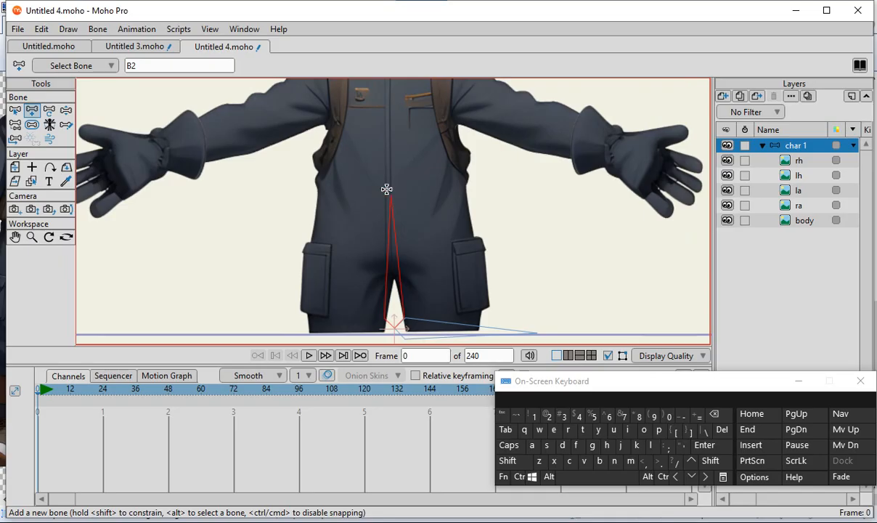
pyautogui.scroll(-3, 386, 190)
pyautogui.scroll(4, 355, 180)
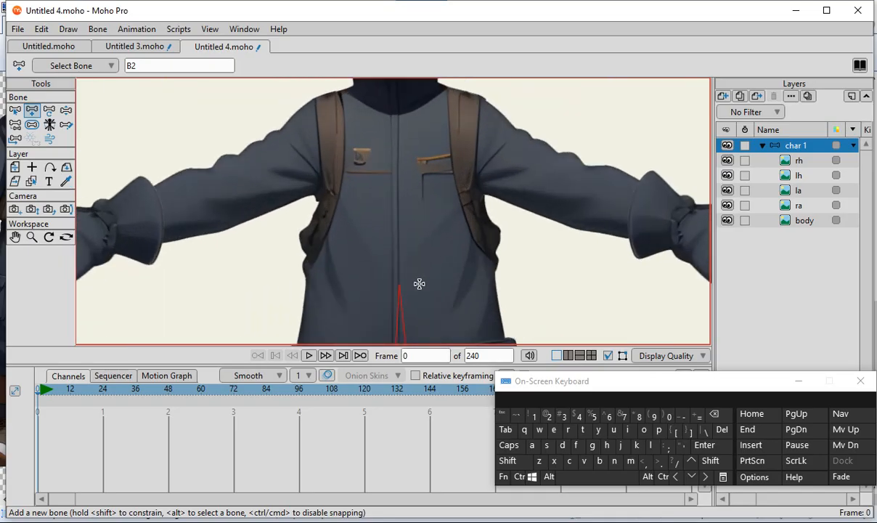
pyautogui.scroll(-2, 402, 284)
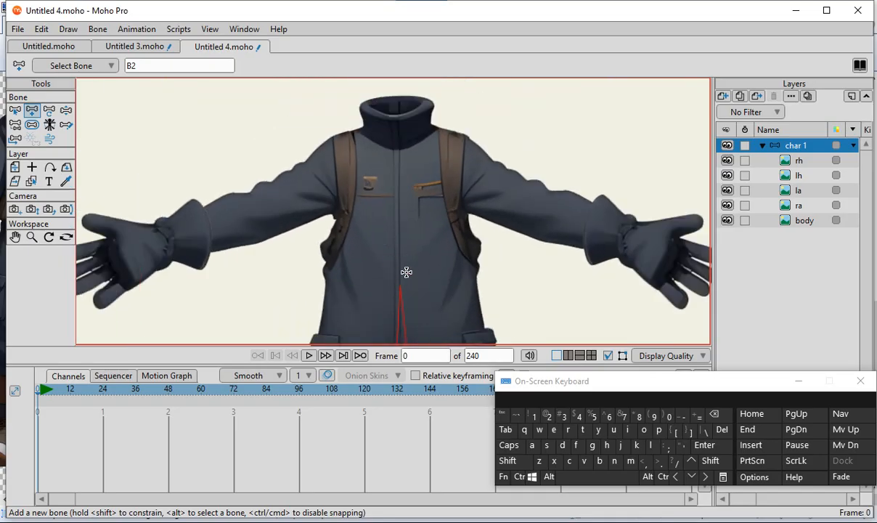
pyautogui.scroll(1, 384, 283)
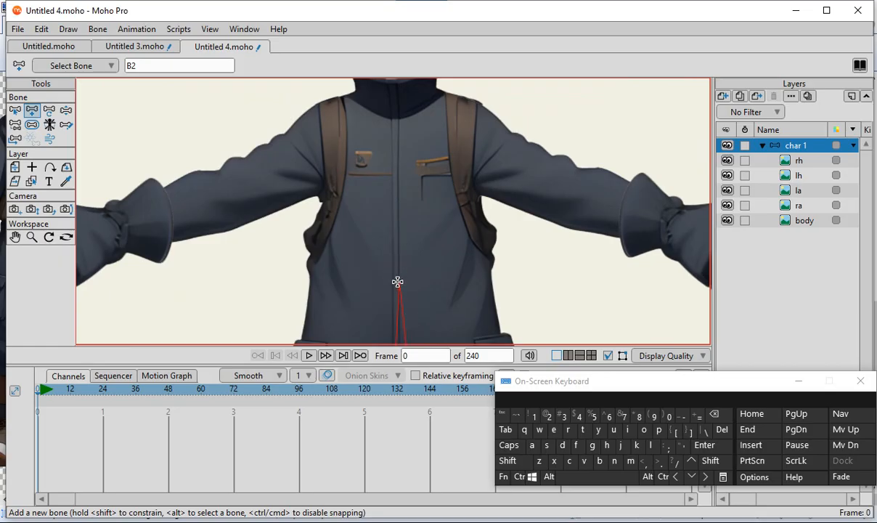
pyautogui.moveTo(400, 282); pyautogui.dragTo(395, 99)
# Step: Add a short vertical neck bone from the upper torso bone's tip up through the collar to just above its rim
pyautogui.scroll(-5, 390, 211)
pyautogui.scroll(4, 399, 160)
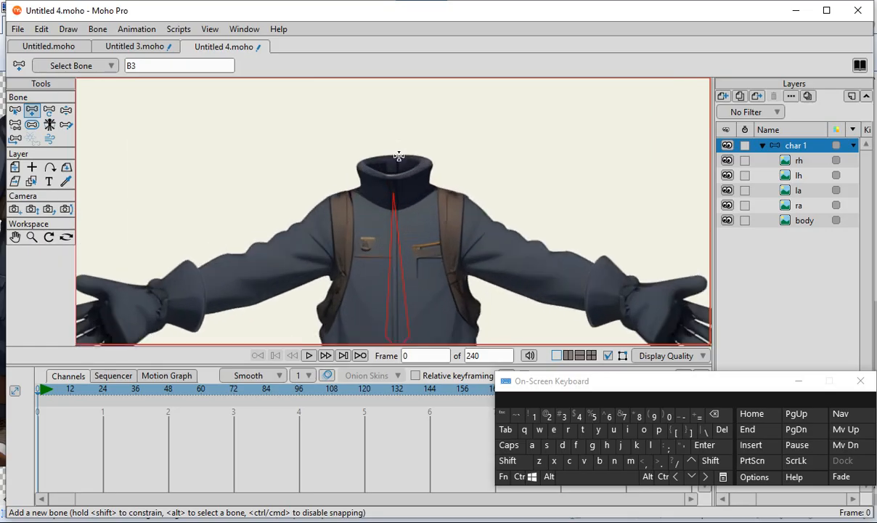
pyautogui.scroll(4, 385, 218)
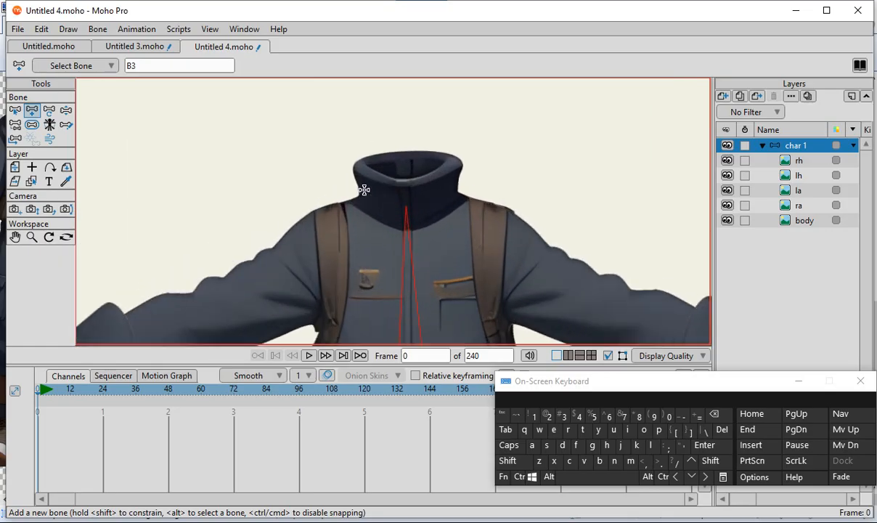
pyautogui.scroll(-3, 393, 174)
pyautogui.scroll(2, 396, 182)
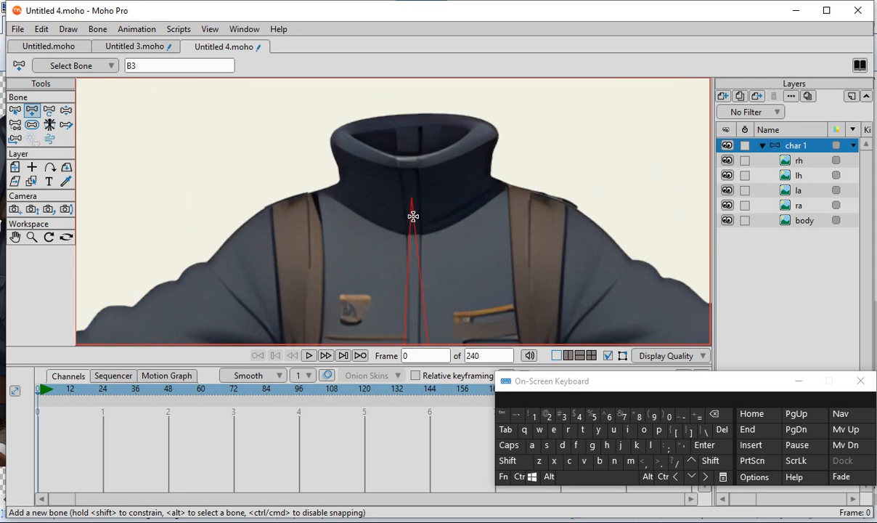
pyautogui.scroll(-2, 430, 301)
pyautogui.scroll(1, 396, 206)
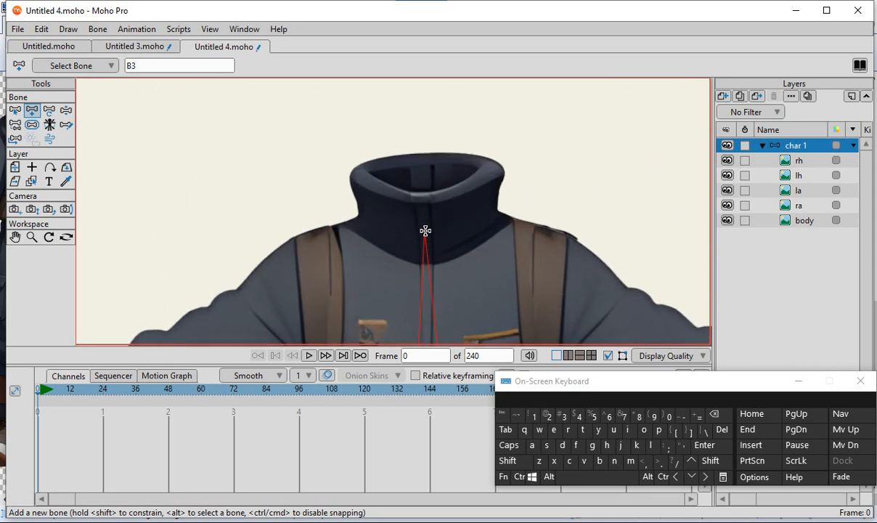
pyautogui.click(422, 230)
pyautogui.moveTo(423, 230); pyautogui.dragTo(424, 136)
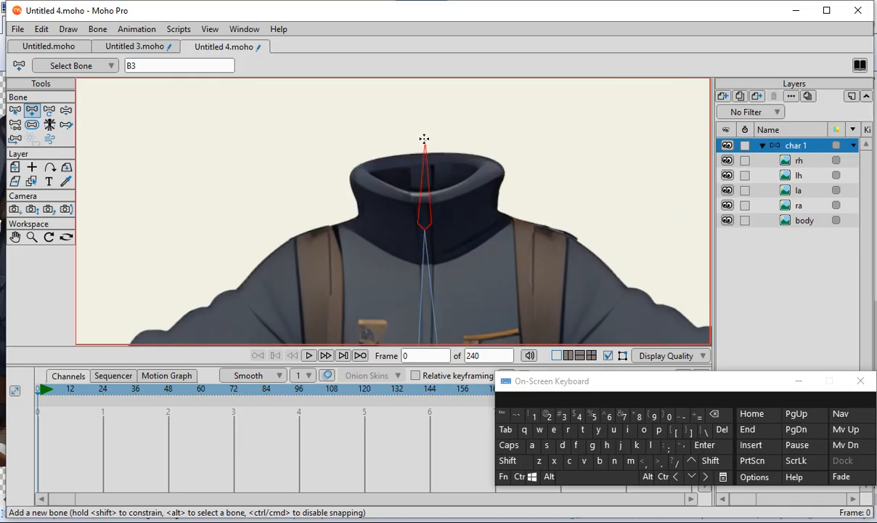
# Step: Examine the bone chain running from the root bone up through the torso to the neck
pyautogui.scroll(-5, 505, 260)
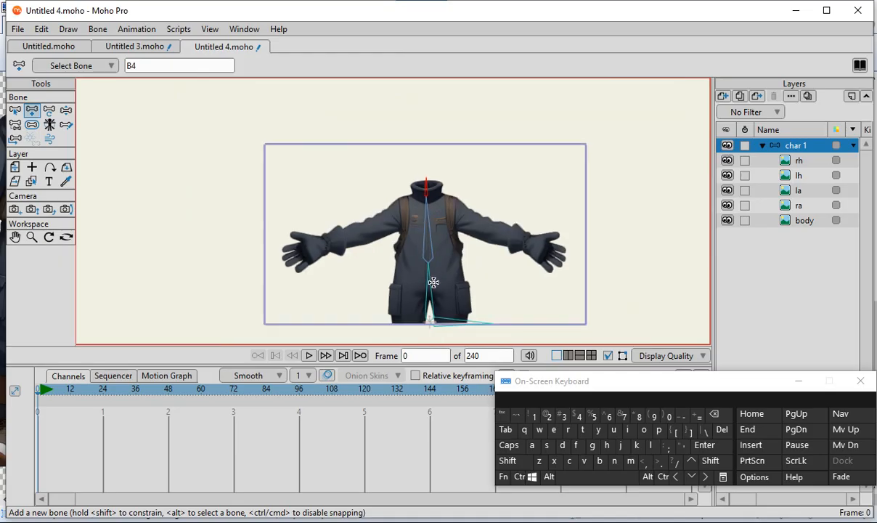
pyautogui.scroll(2, 436, 240)
pyautogui.scroll(1, 434, 228)
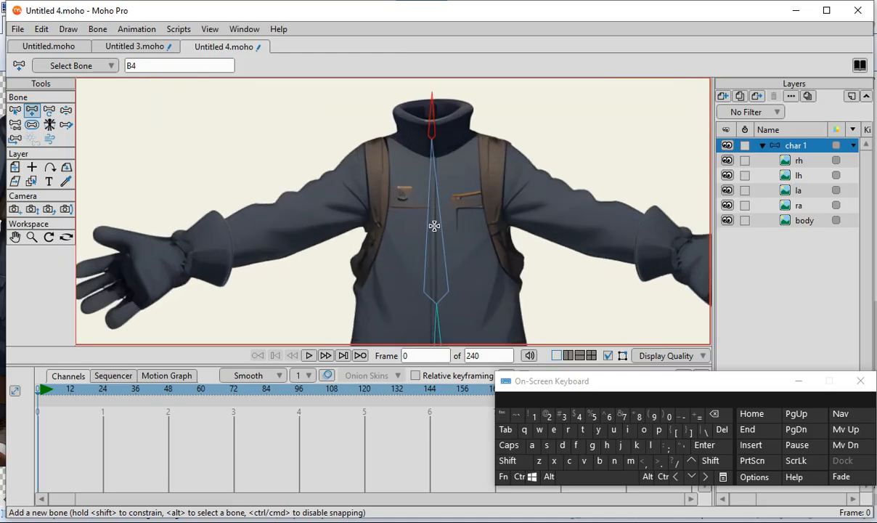
pyautogui.scroll(-2, 450, 222)
pyautogui.scroll(-1, 406, 254)
pyautogui.scroll(1, 343, 291)
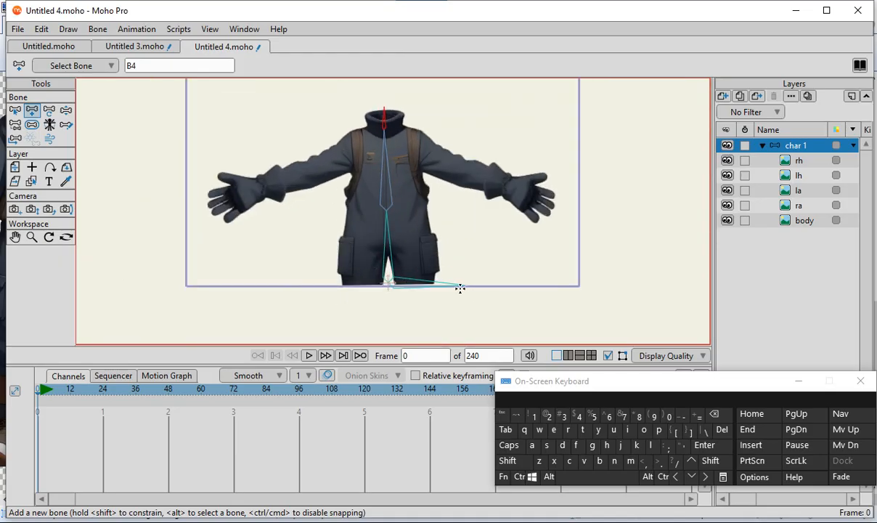
pyautogui.scroll(4, 362, 211)
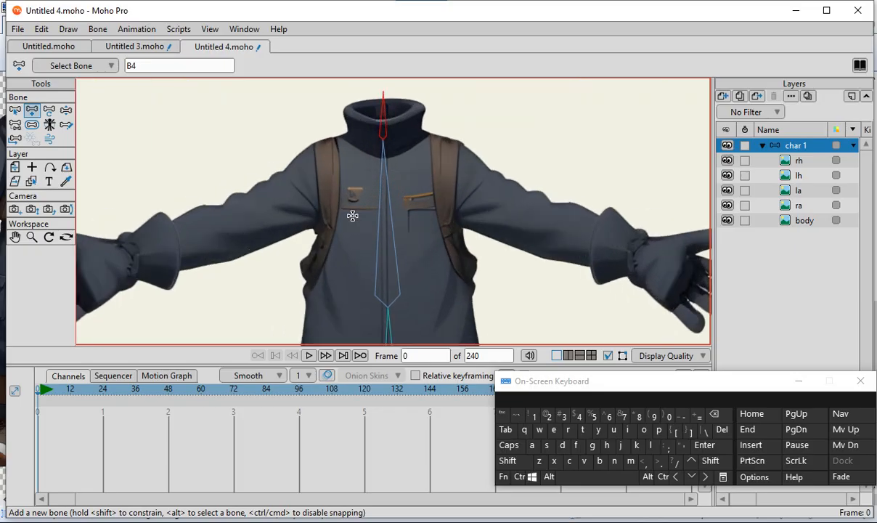
pyautogui.scroll(-2, 472, 185)
pyautogui.scroll(2, 444, 149)
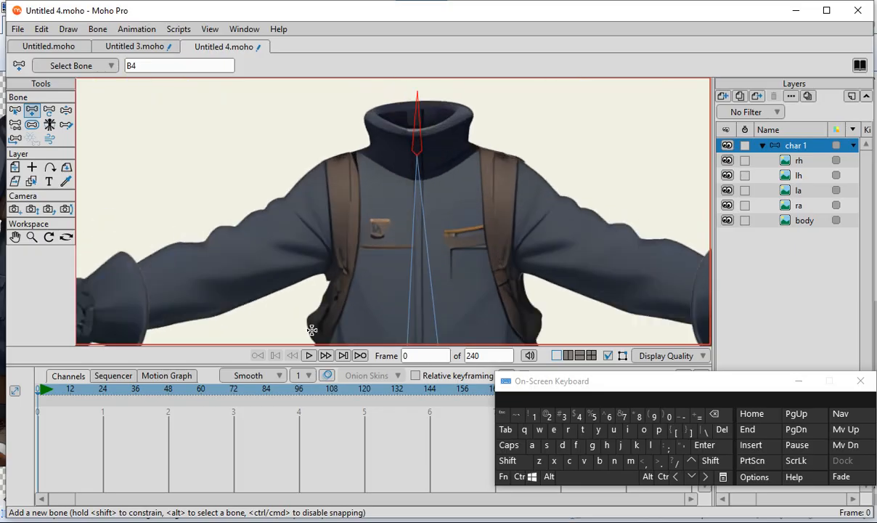
pyautogui.scroll(1, 412, 146)
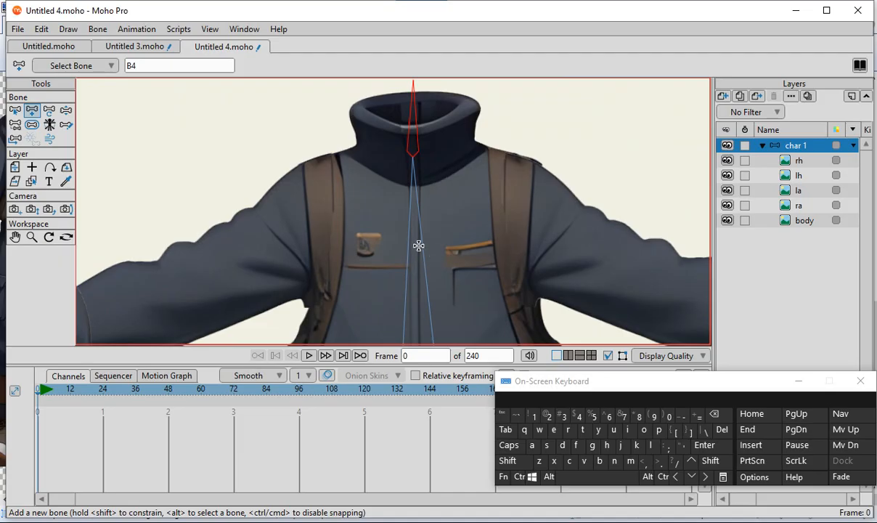
pyautogui.scroll(-1, 409, 225)
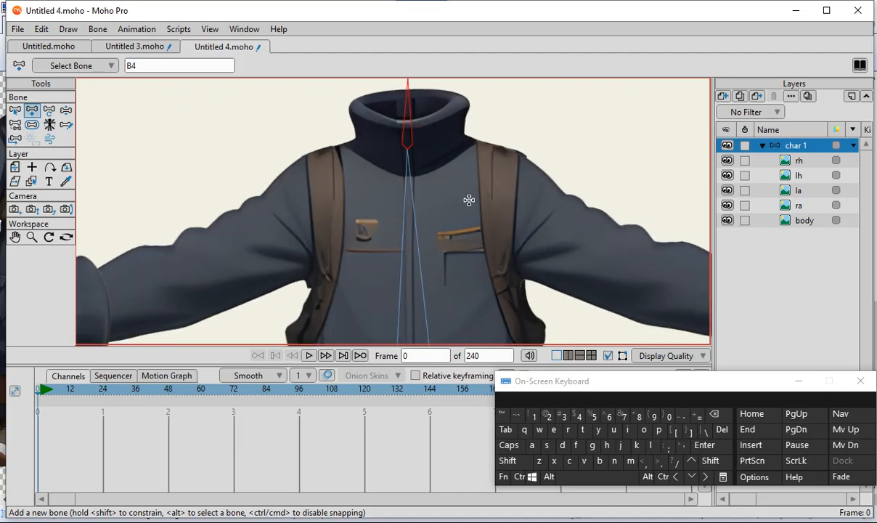
# Step: With the upper torso bone as parent, add a nearly horizontal shoulder bone from beside the zip below the collar to the backpack strap opposite the chest badge
pyautogui.click(15, 112)
pyautogui.scroll(-3, 439, 236)
pyautogui.scroll(2, 428, 243)
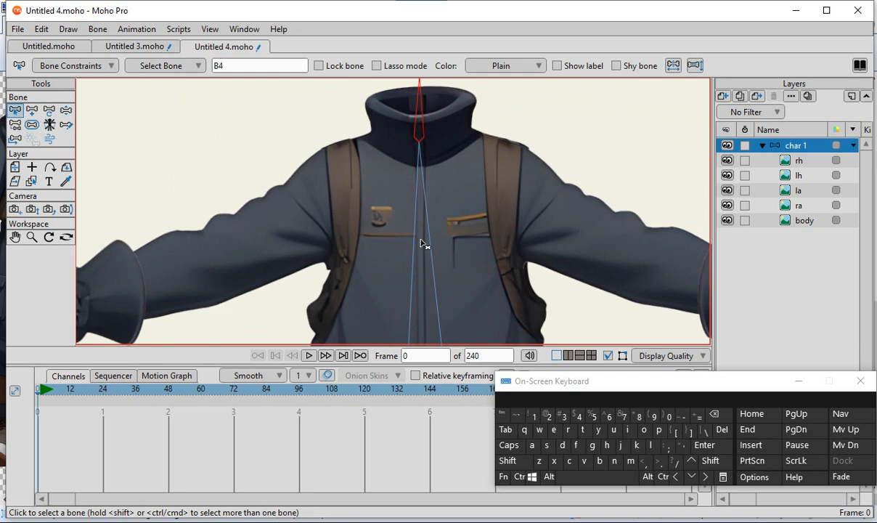
pyautogui.click(428, 198)
pyautogui.scroll(-3, 424, 193)
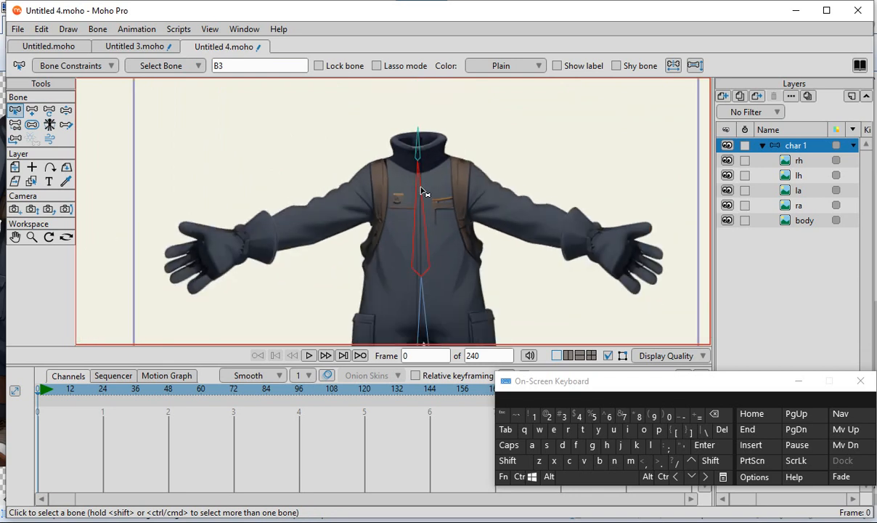
pyautogui.scroll(2, 432, 207)
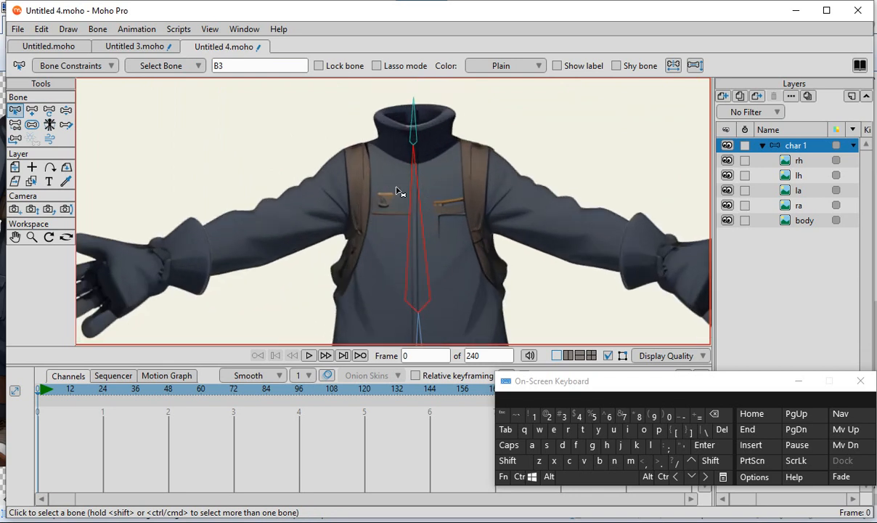
pyautogui.scroll(-1, 424, 179)
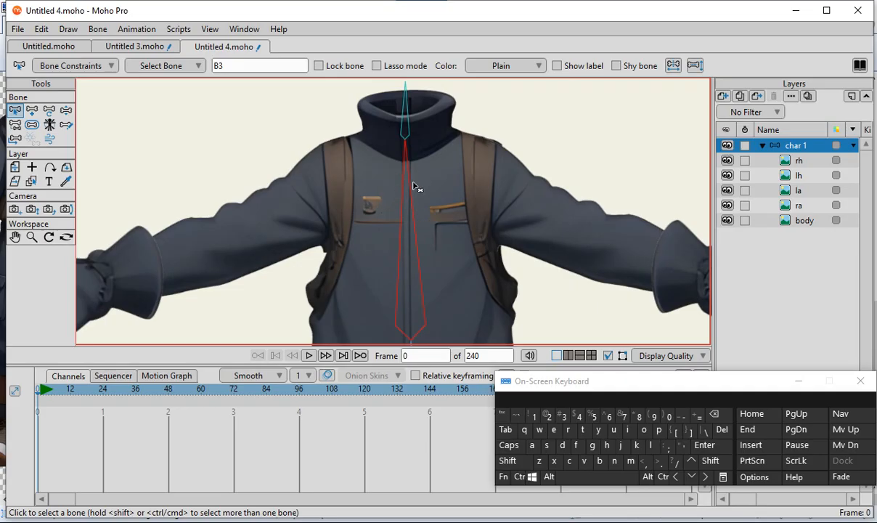
pyautogui.scroll(1, 413, 181)
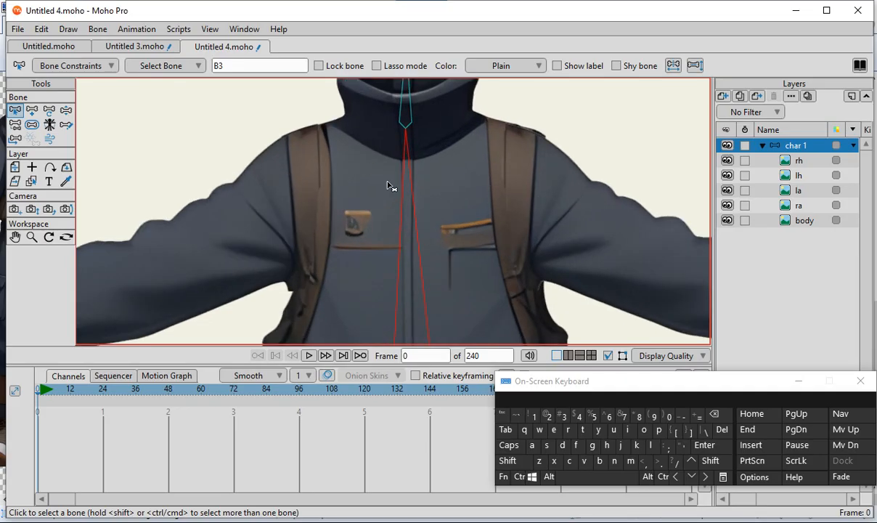
pyautogui.scroll(2, 457, 220)
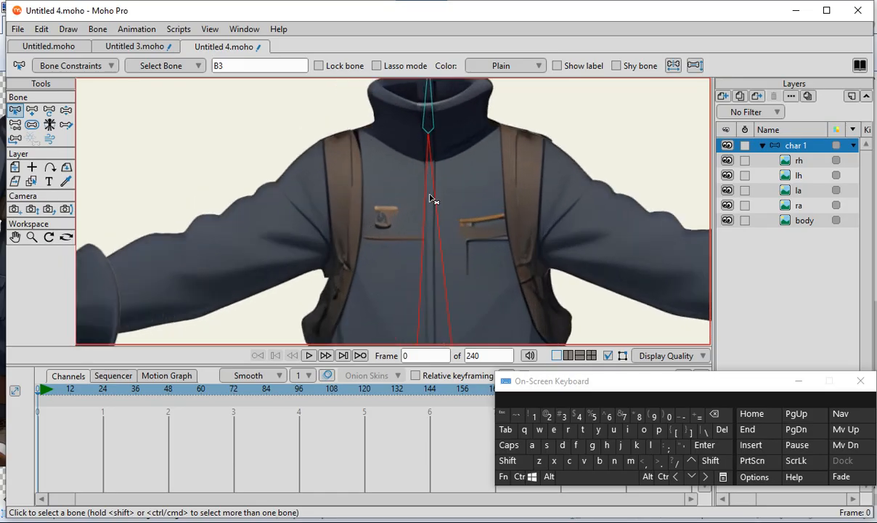
pyautogui.scroll(1, 410, 185)
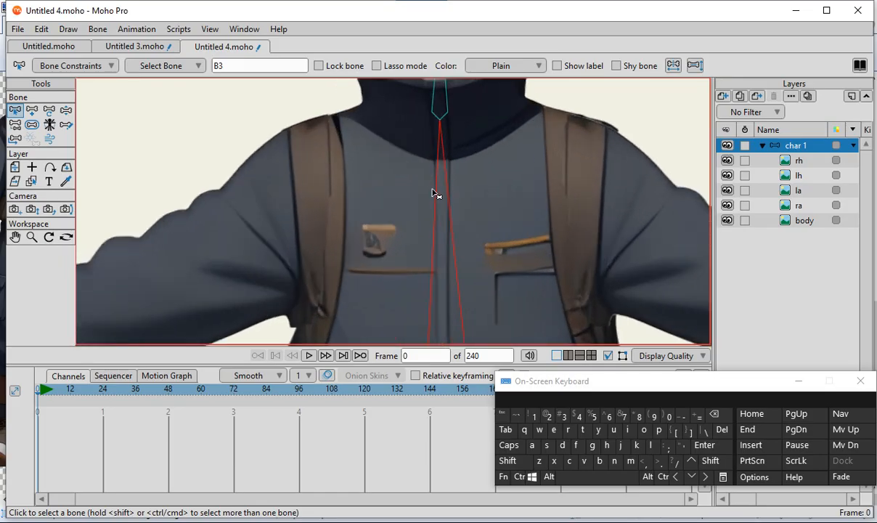
pyautogui.scroll(-2, 454, 196)
pyautogui.scroll(3, 455, 218)
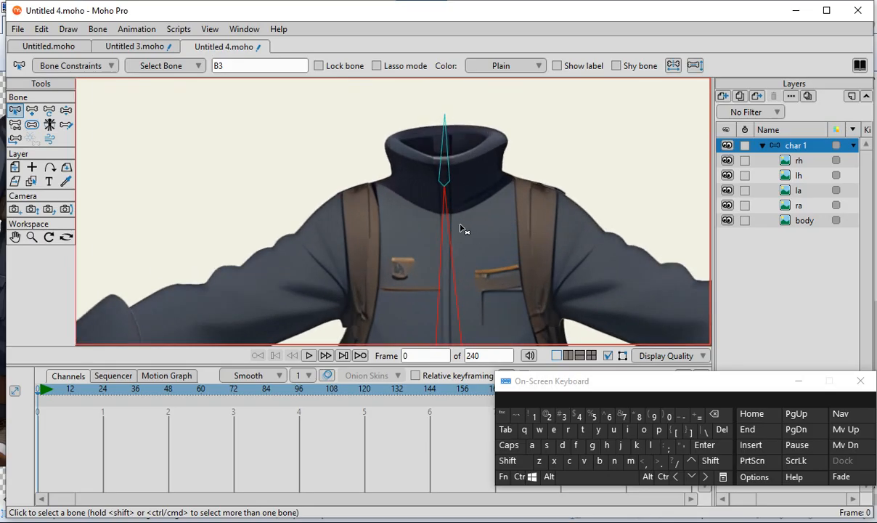
pyautogui.scroll(2, 471, 236)
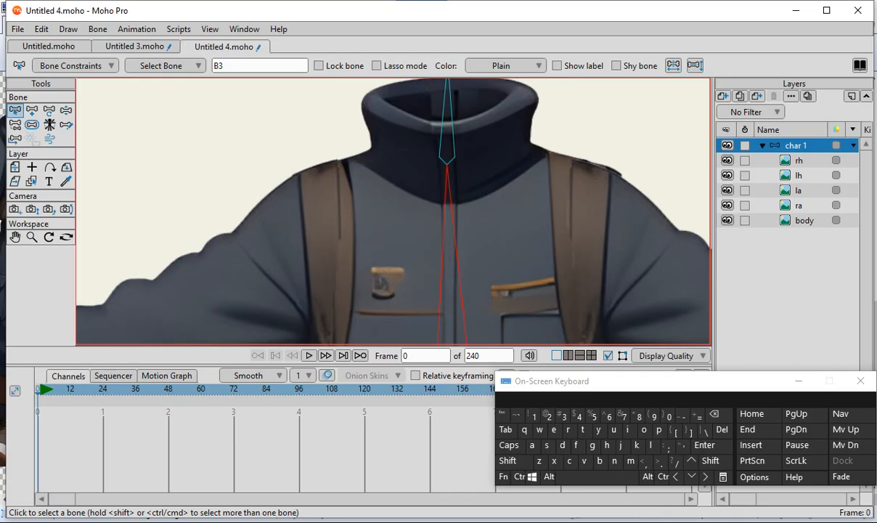
pyautogui.click(32, 111)
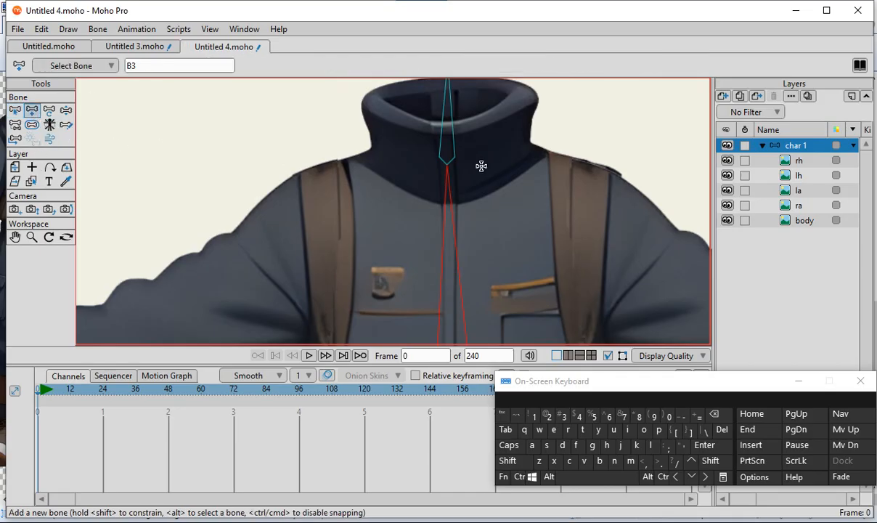
pyautogui.scroll(-3, 454, 158)
pyautogui.scroll(3, 450, 214)
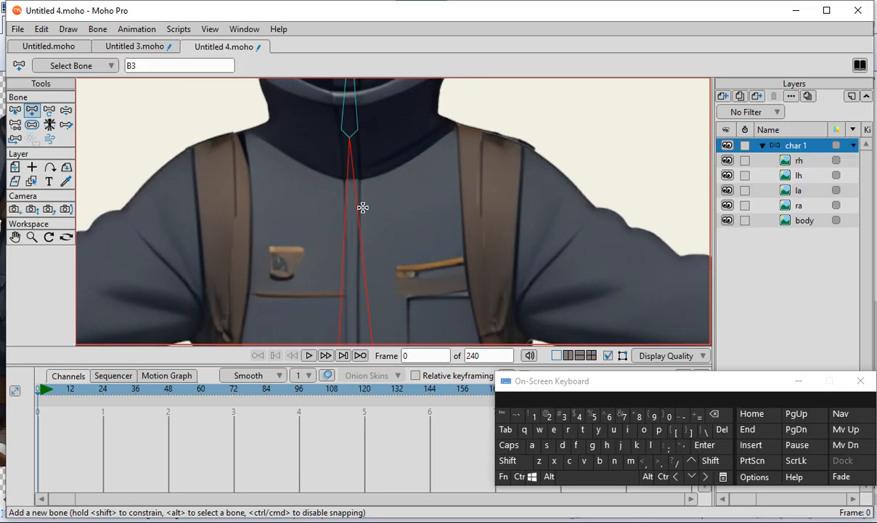
pyautogui.click(363, 208)
pyautogui.moveTo(362, 207); pyautogui.dragTo(505, 215)
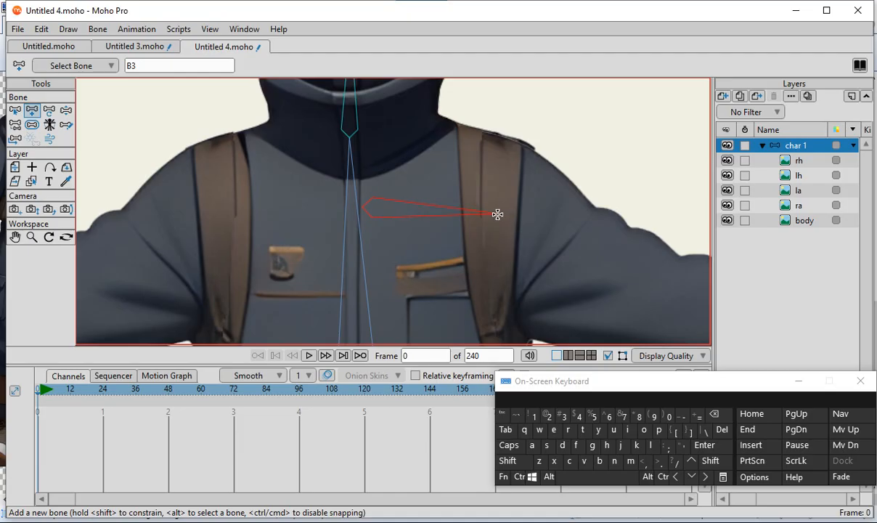
pyautogui.moveTo(497, 214); pyautogui.dragTo(496, 213)
# Step: With the upper torso bone as parent, add a nearly horizontal second shoulder bone from beside the zip to the backpack strap on the chest-badge side
pyautogui.scroll(-2, 453, 197)
pyautogui.scroll(3, 383, 253)
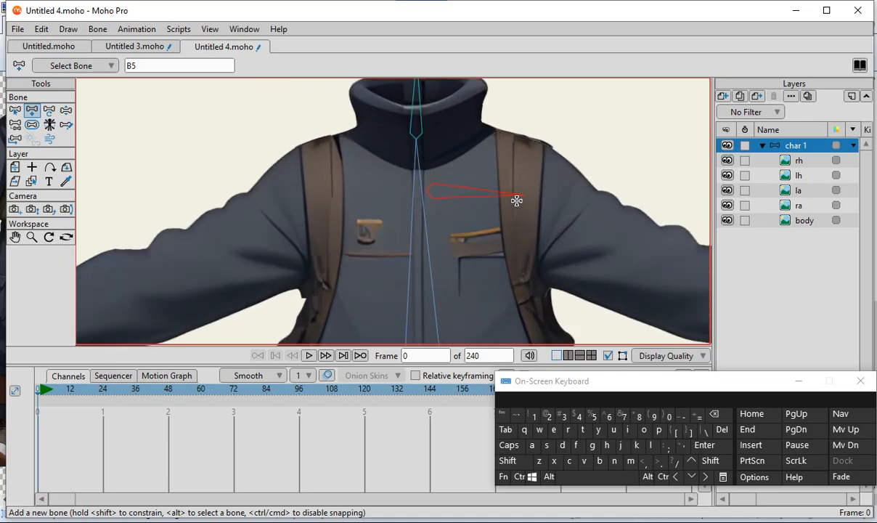
pyautogui.scroll(1, 518, 198)
pyautogui.scroll(-2, 381, 207)
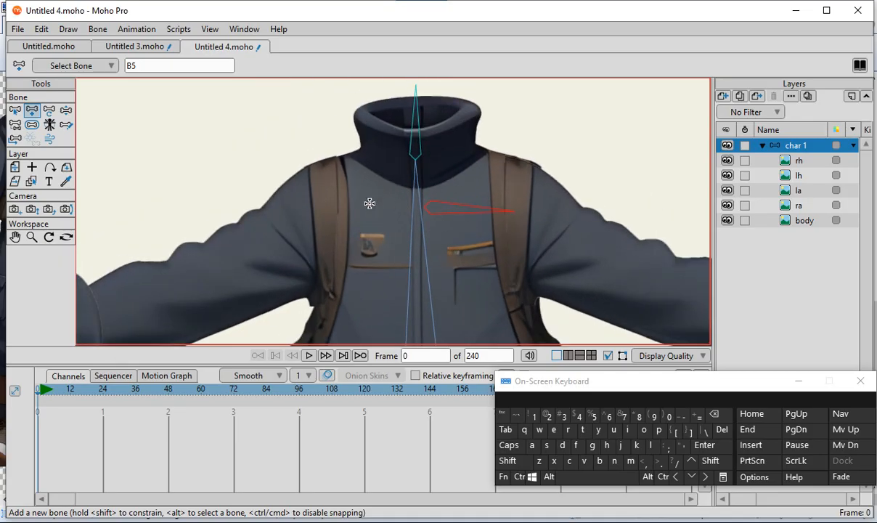
pyautogui.click(14, 110)
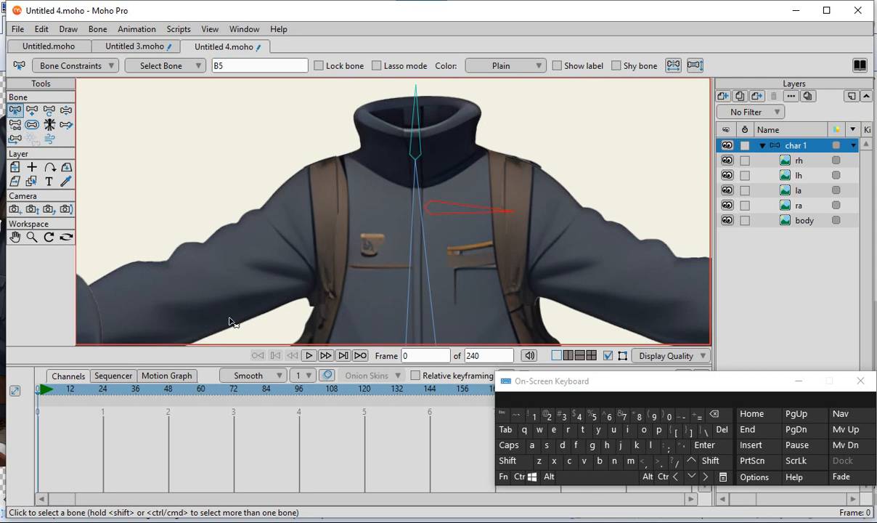
pyautogui.scroll(1, 408, 241)
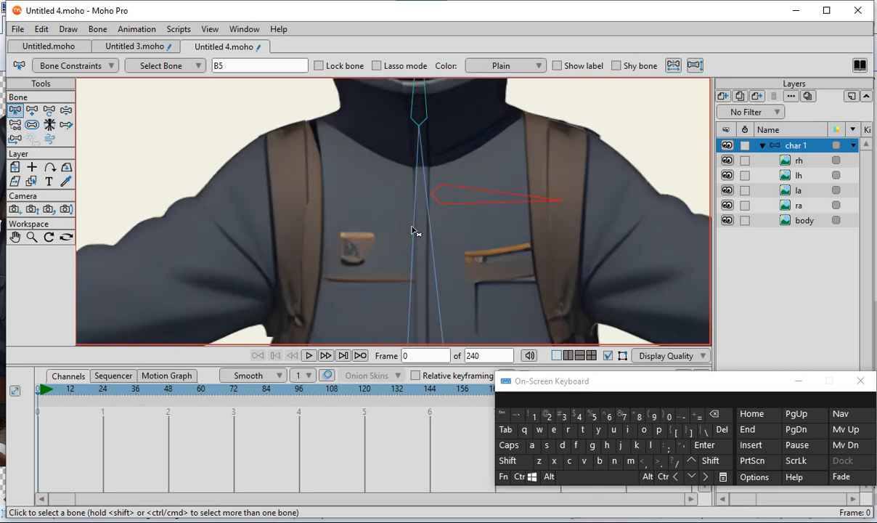
pyautogui.click(415, 233)
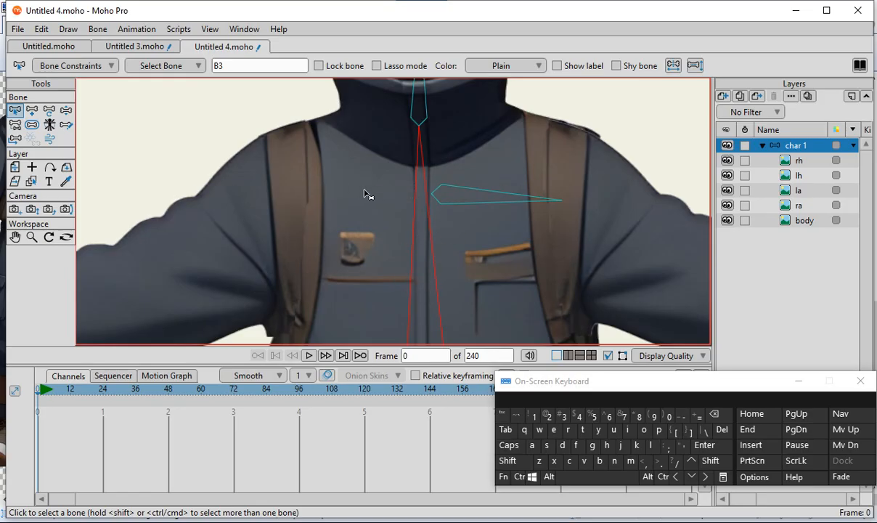
pyautogui.click(34, 111)
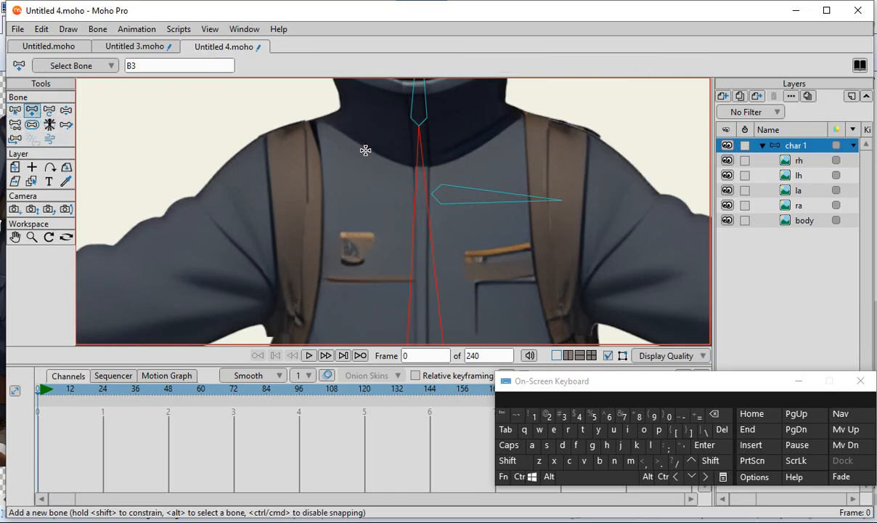
pyautogui.scroll(1, 385, 201)
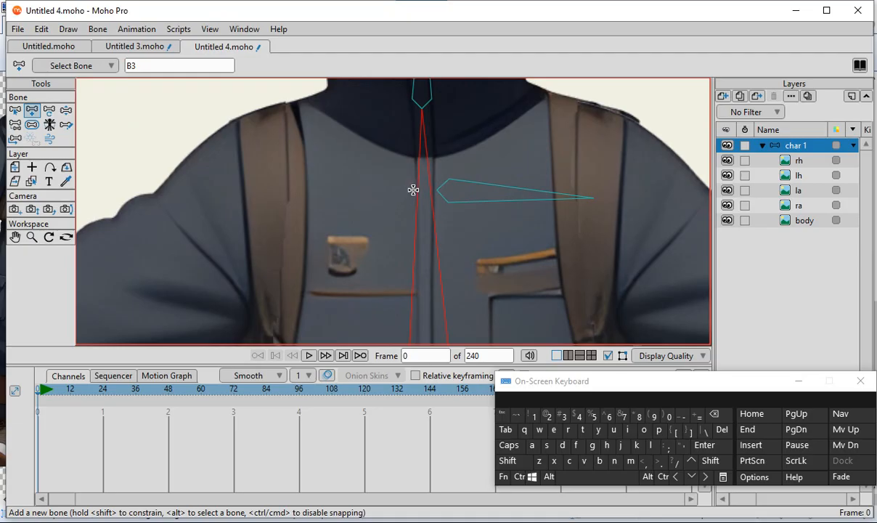
pyautogui.click(413, 189)
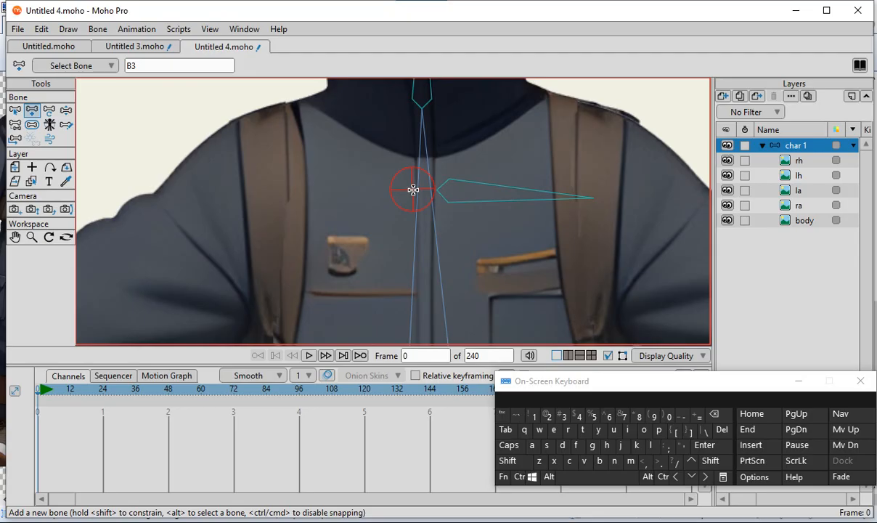
pyautogui.moveTo(413, 190); pyautogui.dragTo(265, 194)
pyautogui.scroll(1, 265, 192)
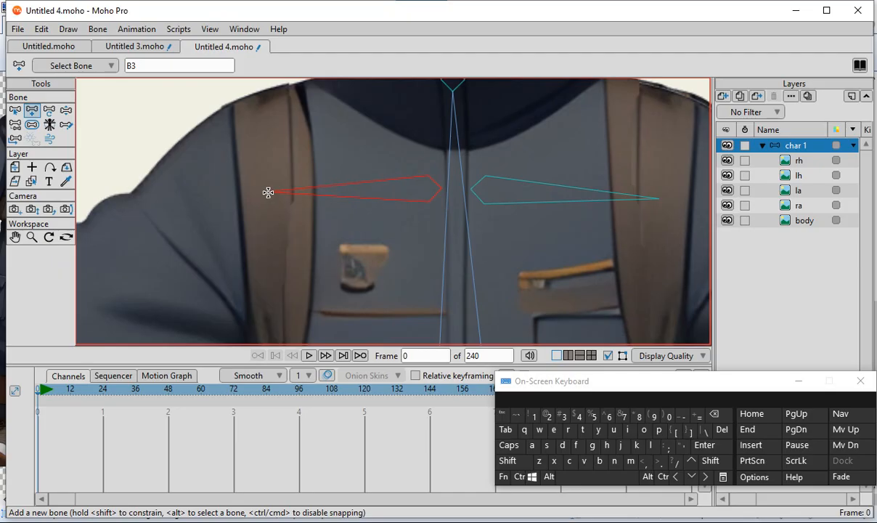
pyautogui.scroll(-2, 298, 166)
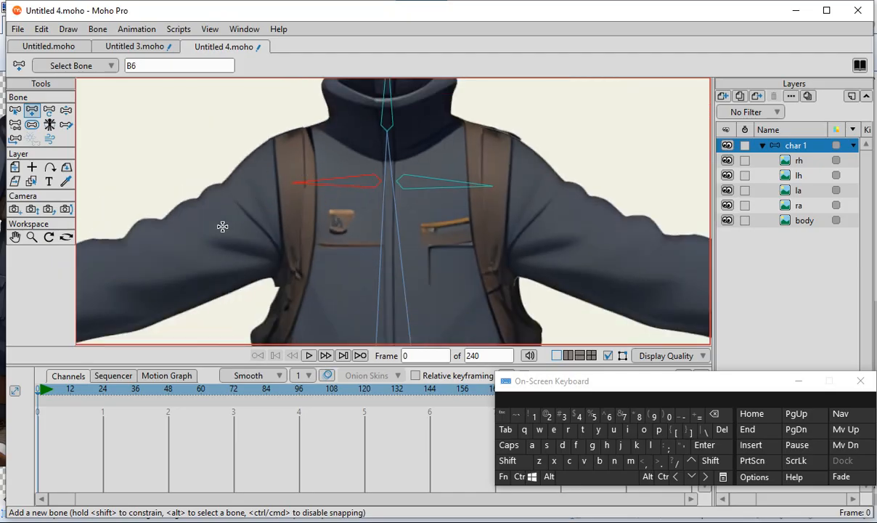
# Step: Examine the two shoulder bones and the root-to-neck bone chain against the whole character
pyautogui.scroll(-2, 327, 159)
pyautogui.scroll(2, 401, 306)
pyautogui.scroll(-3, 379, 290)
pyautogui.scroll(2, 410, 307)
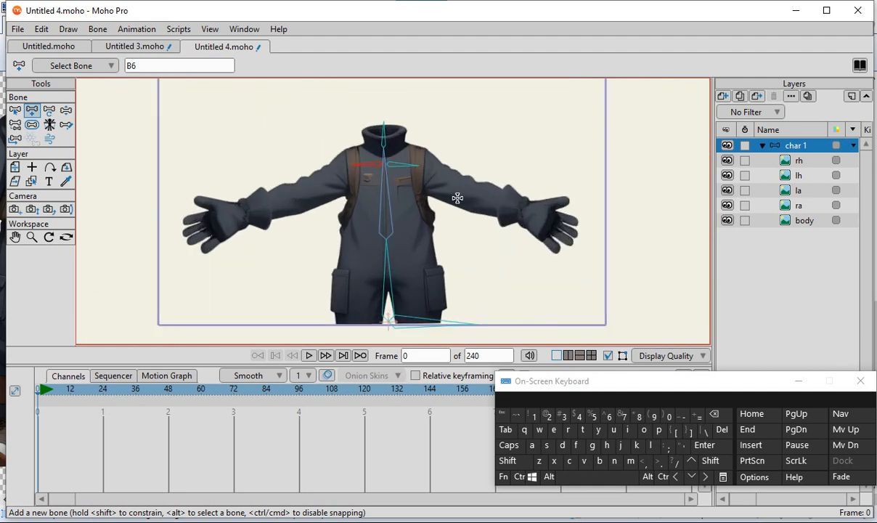
pyautogui.scroll(1, 431, 186)
pyautogui.scroll(-2, 427, 189)
pyautogui.scroll(1, 407, 239)
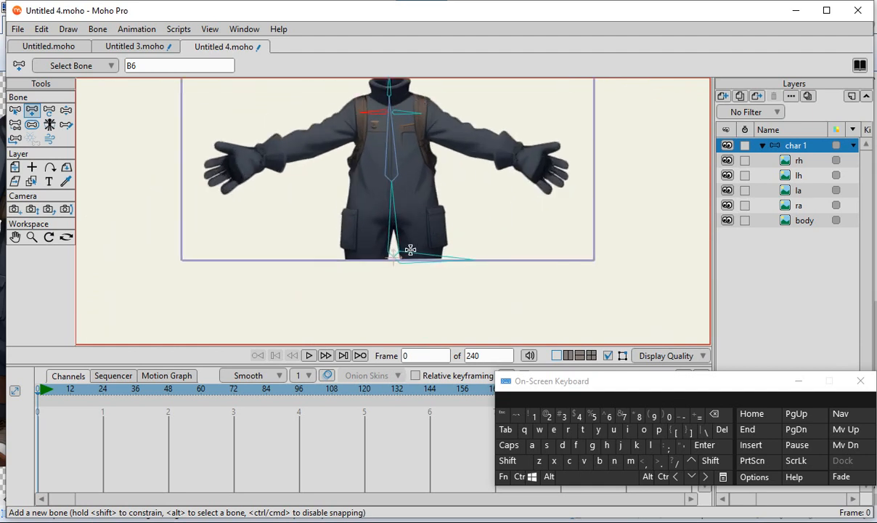
pyautogui.scroll(-1, 407, 186)
pyautogui.scroll(2, 426, 314)
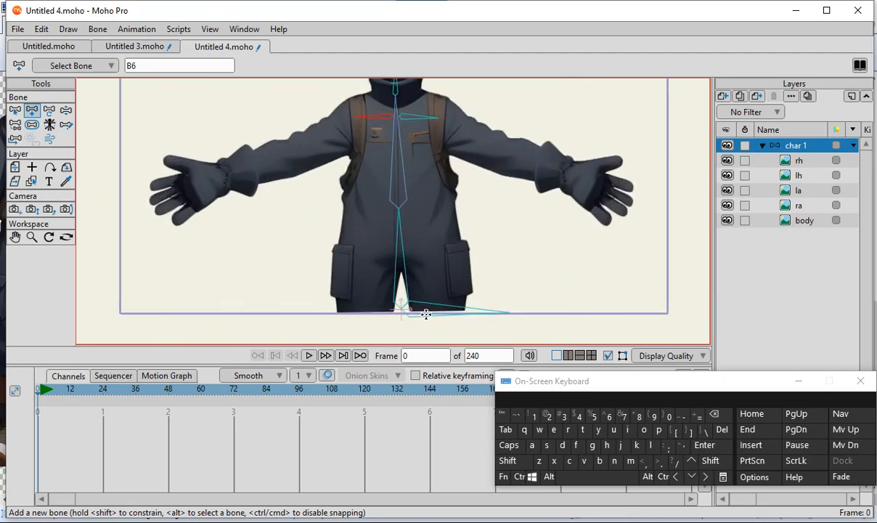
pyautogui.scroll(-2, 413, 154)
pyautogui.scroll(1, 401, 187)
pyautogui.scroll(1, 497, 248)
pyautogui.scroll(-2, 391, 244)
pyautogui.scroll(3, 417, 290)
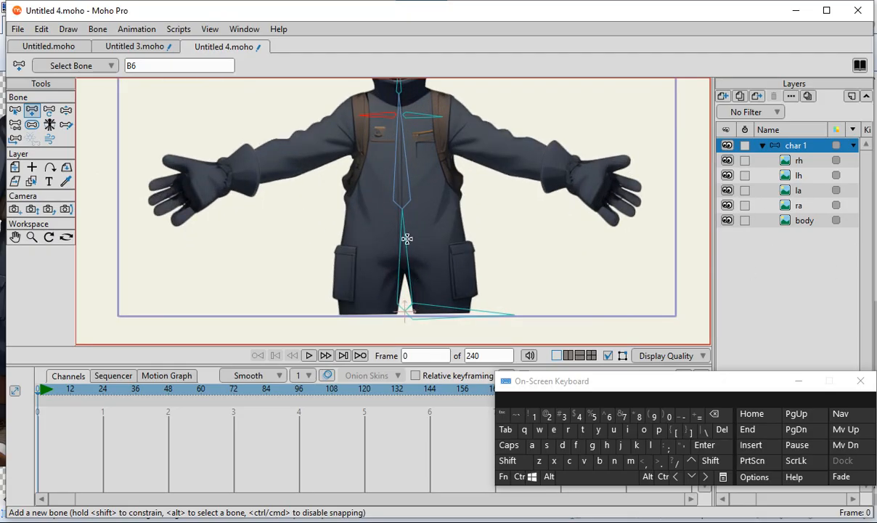
pyautogui.scroll(-2, 407, 238)
pyautogui.scroll(3, 427, 231)
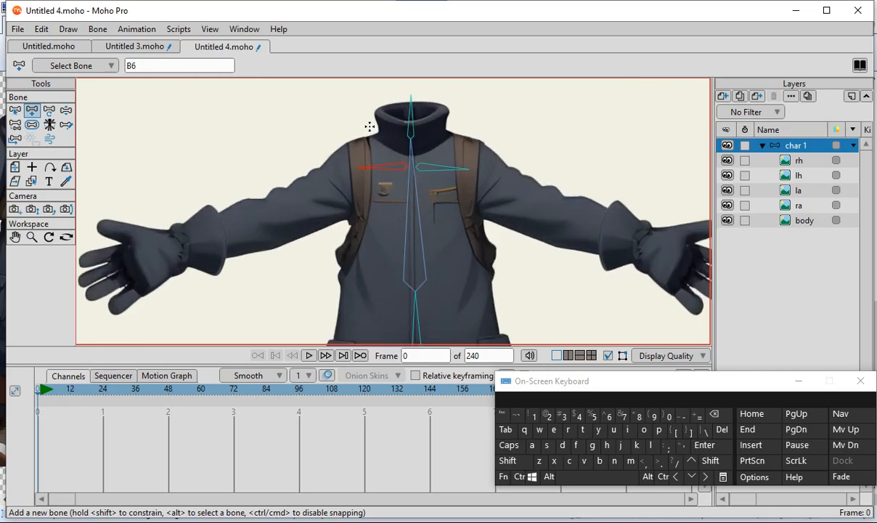
pyautogui.scroll(1, 370, 127)
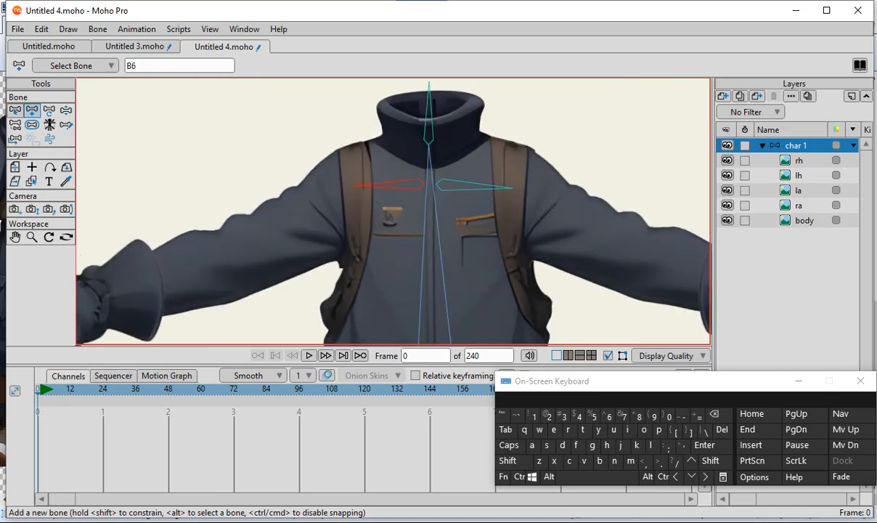
# Step: Switch to bone selection and review which bones lie over the body image, from the trouser legs to the collar
pyautogui.click(15, 110)
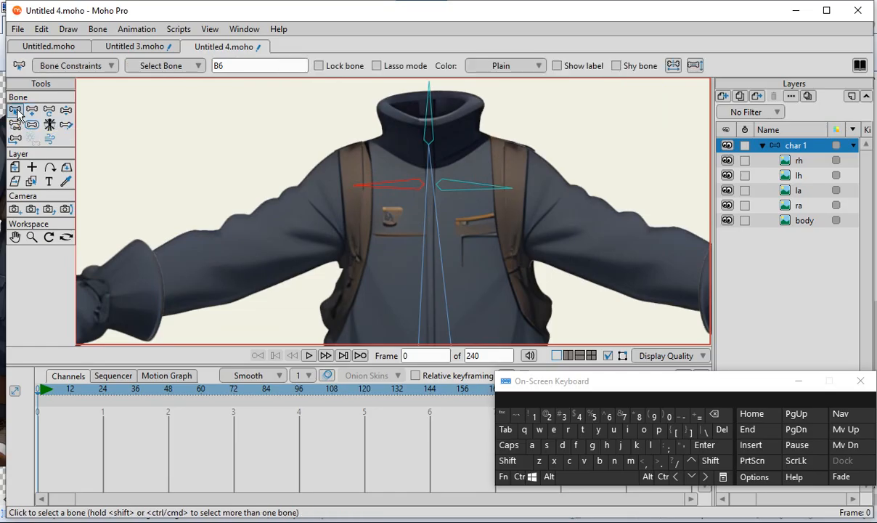
pyautogui.scroll(-3, 388, 191)
pyautogui.scroll(1, 397, 193)
pyautogui.scroll(-1, 390, 204)
pyautogui.scroll(2, 379, 175)
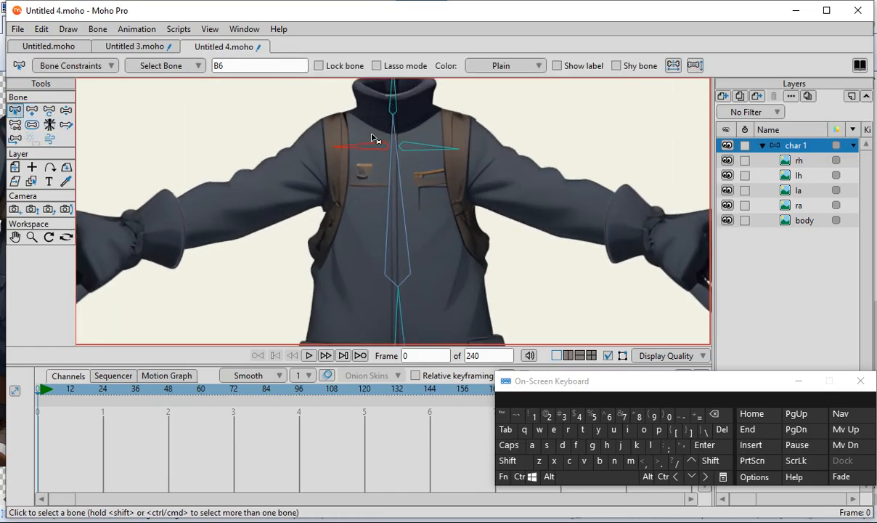
pyautogui.scroll(-1, 375, 137)
pyautogui.scroll(1, 385, 175)
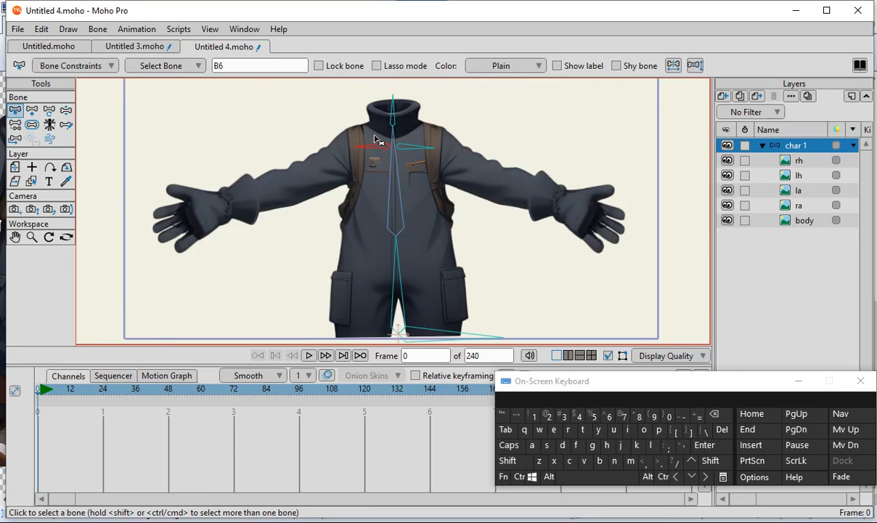
pyautogui.scroll(-2, 359, 131)
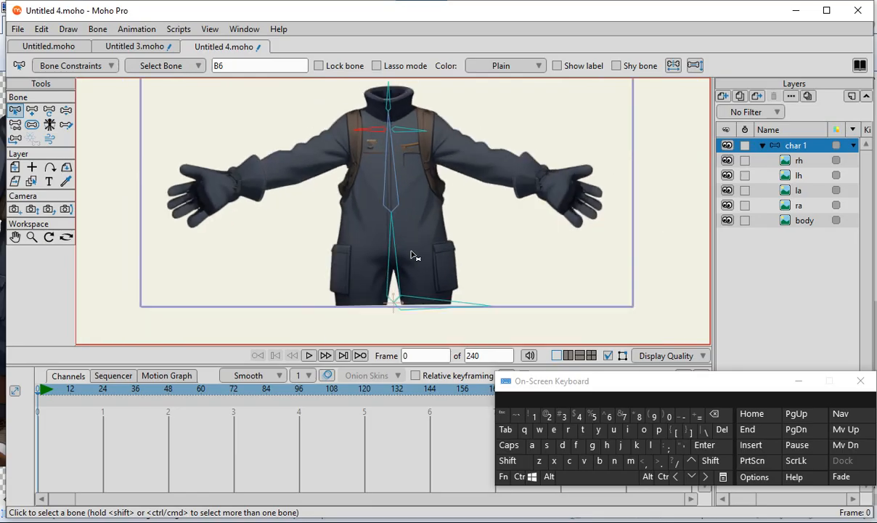
pyautogui.scroll(3, 391, 166)
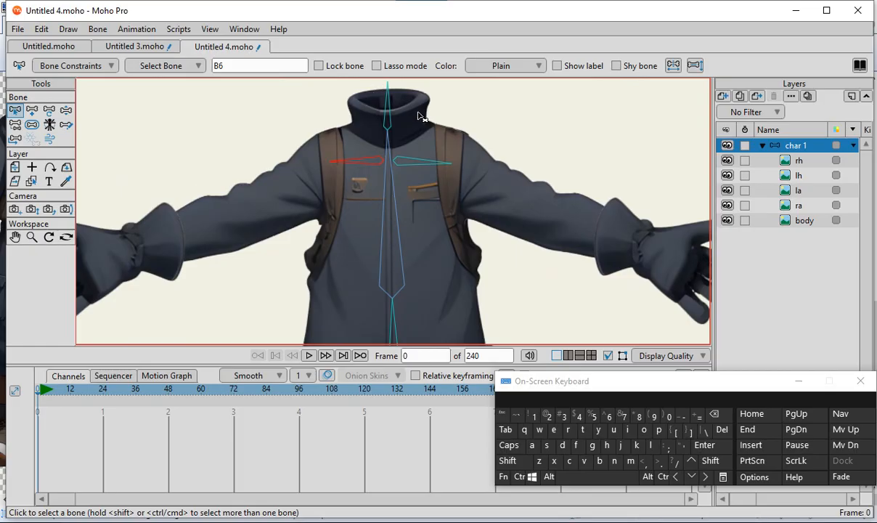
pyautogui.scroll(-2, 366, 132)
pyautogui.scroll(1, 348, 189)
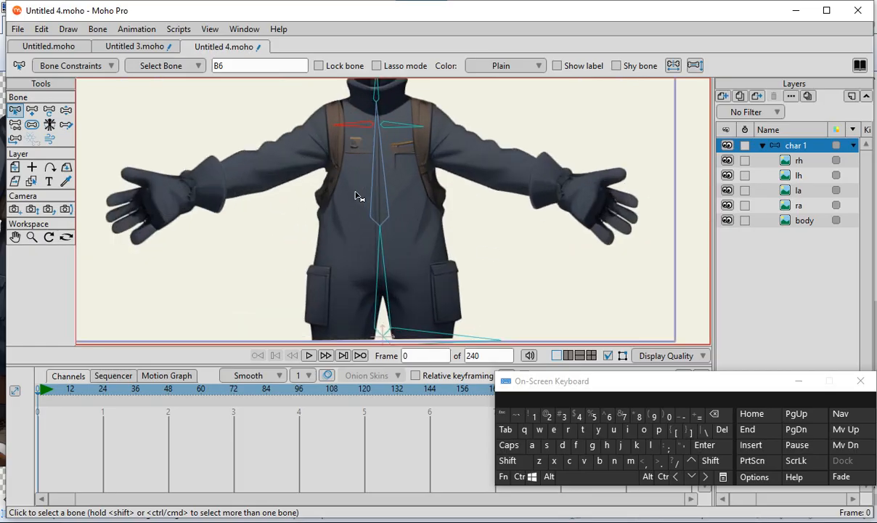
pyautogui.scroll(-1, 355, 233)
pyautogui.scroll(-1, 359, 236)
pyautogui.scroll(1, 362, 258)
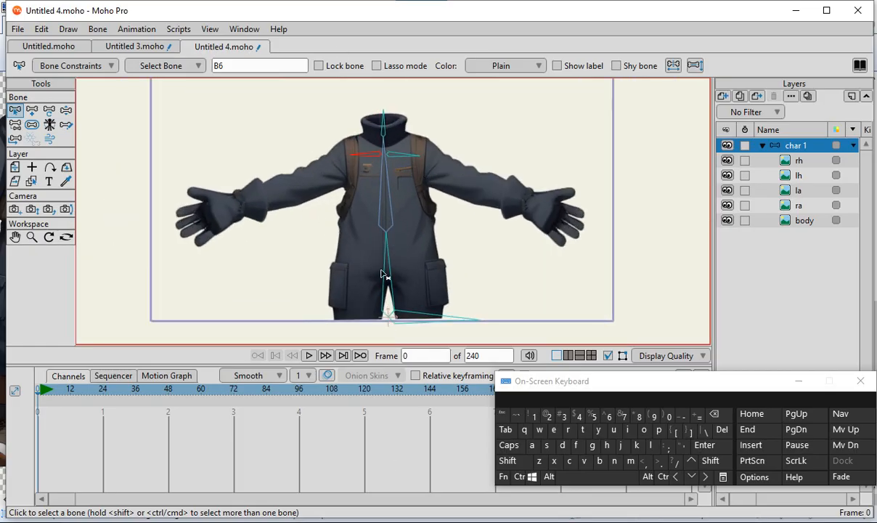
# Step: Select the root, lower torso, upper torso, neck and both shoulder bones together
pyautogui.click(514, 466)
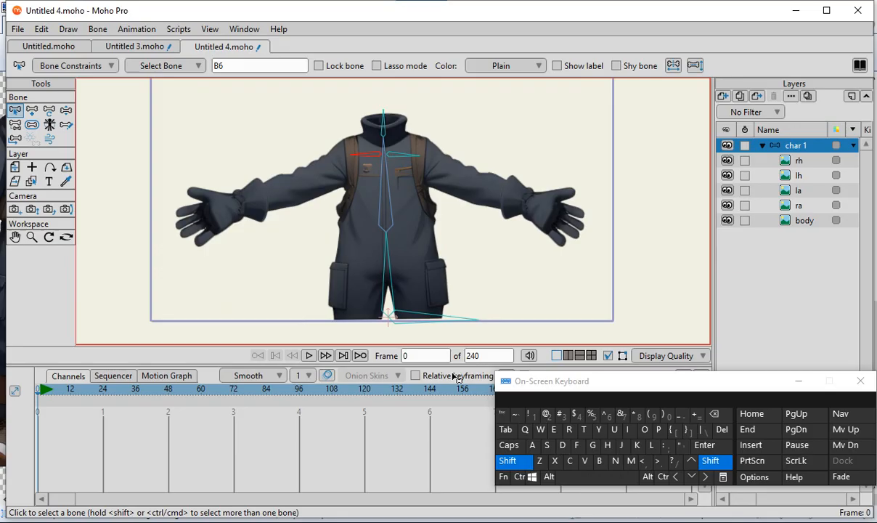
pyautogui.scroll(1, 391, 183)
pyautogui.scroll(-1, 415, 146)
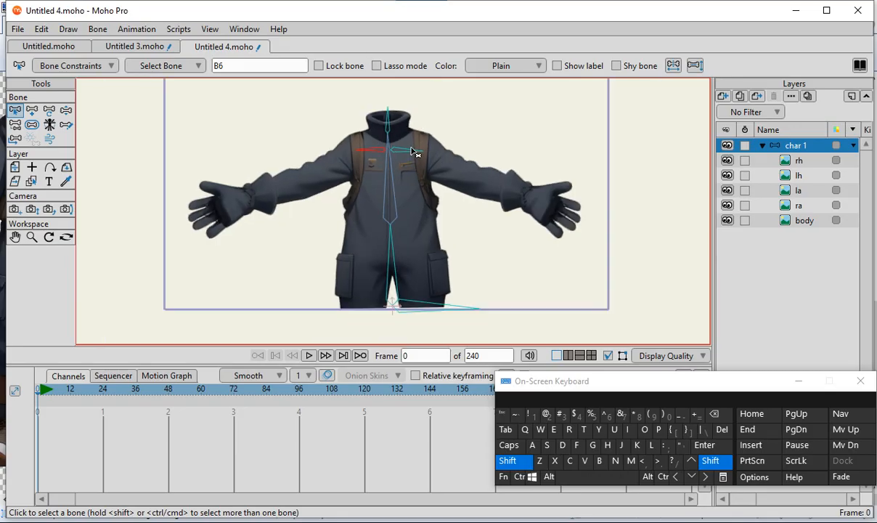
pyautogui.scroll(2, 405, 236)
pyautogui.scroll(-1, 408, 261)
pyautogui.scroll(1, 388, 222)
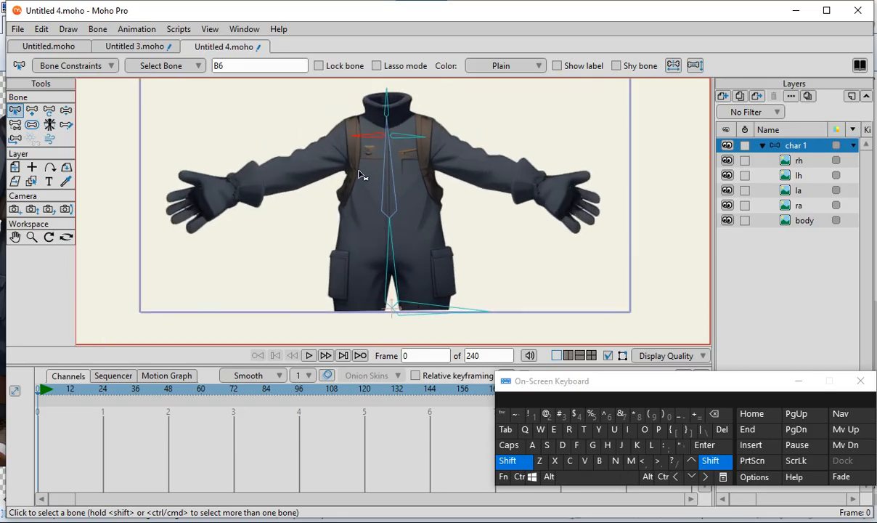
pyautogui.click(419, 308)
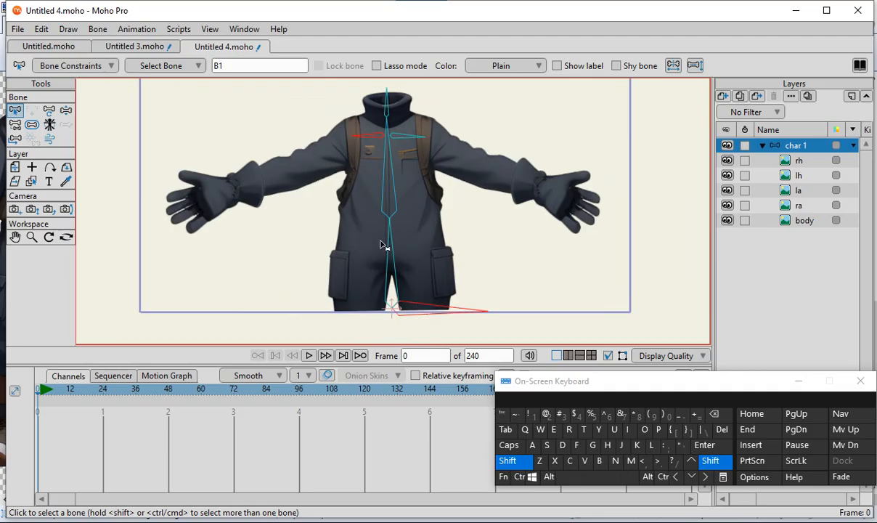
pyautogui.keyDown('shift'); pyautogui.click(396, 215); pyautogui.keyUp('shift')
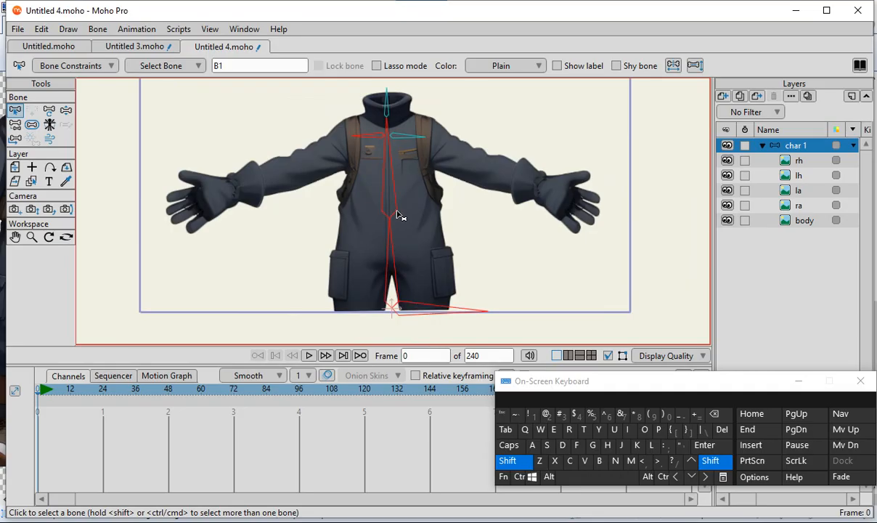
pyautogui.scroll(-1, 398, 215)
pyautogui.scroll(3, 403, 196)
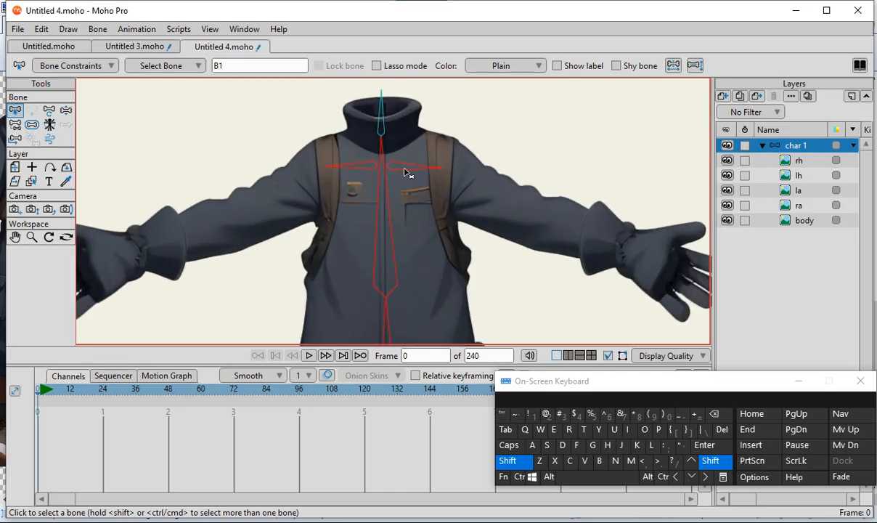
pyautogui.scroll(-5, 363, 200)
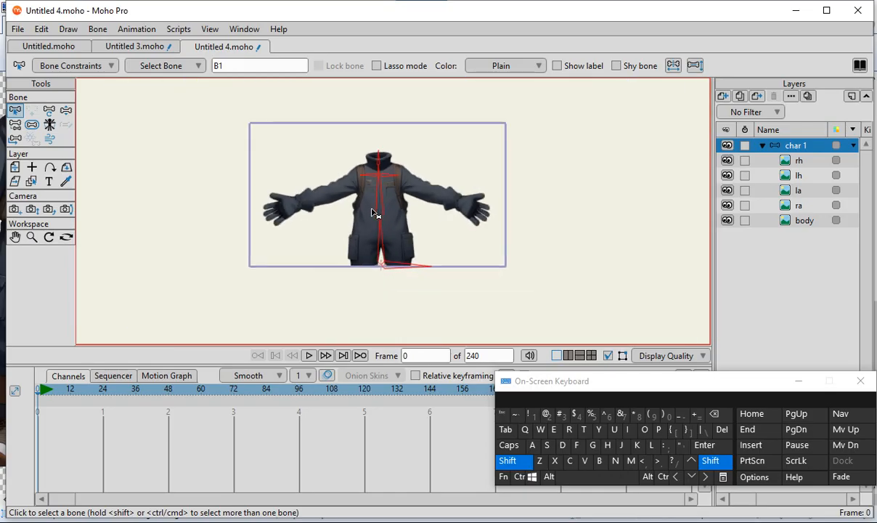
pyautogui.scroll(2, 354, 201)
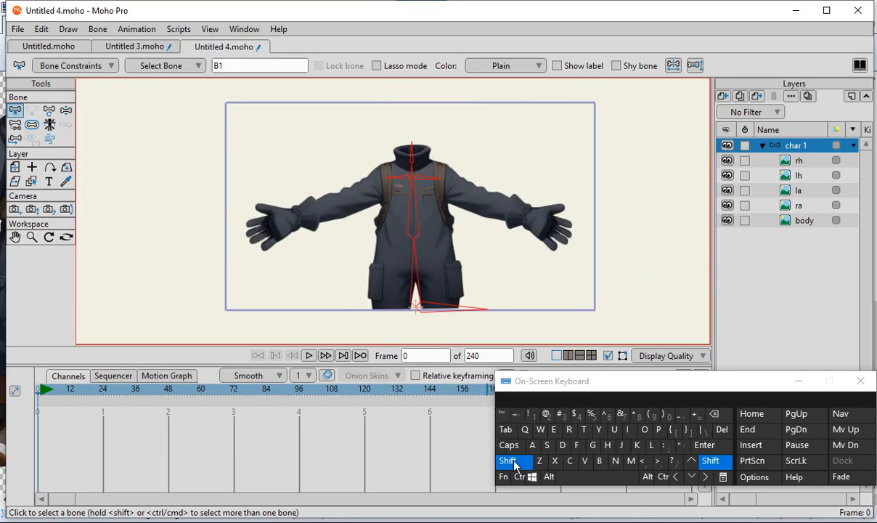
pyautogui.click(540, 462)
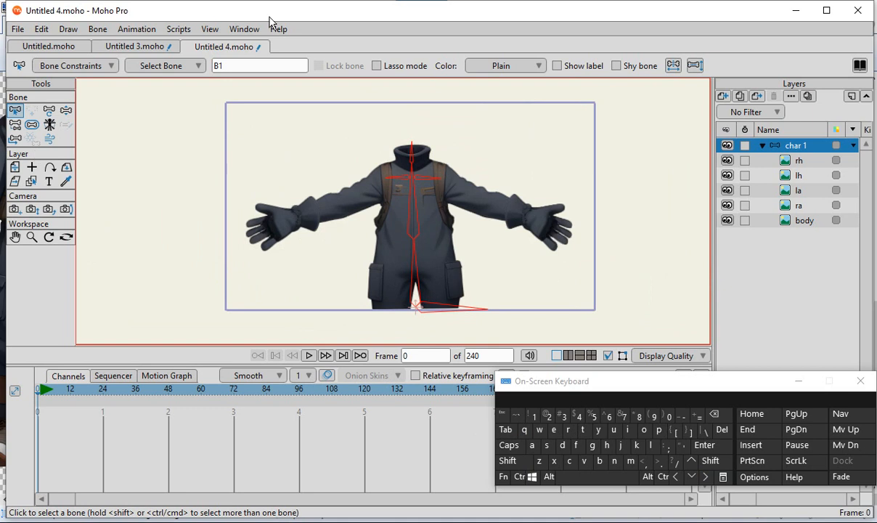
# Step: Flexi-bind the body image layer to only the selected root, torso, neck and shoulder bones
pyautogui.click(807, 221)
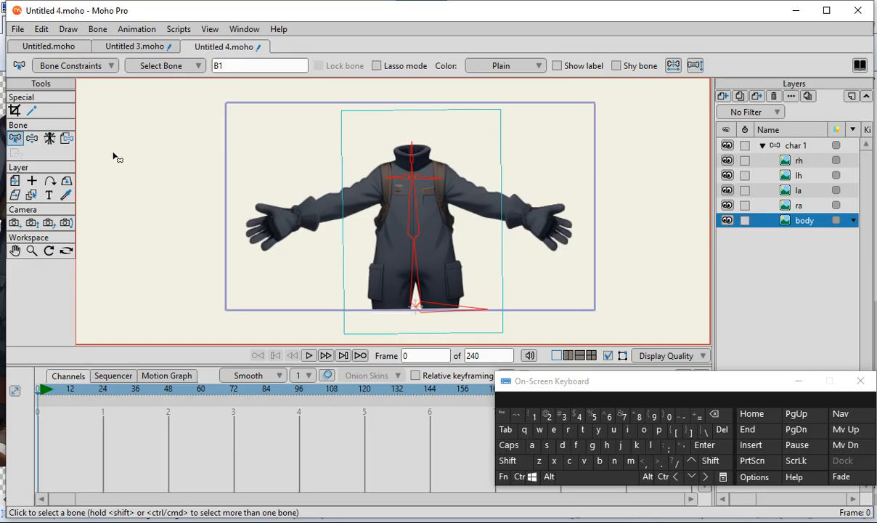
pyautogui.click(98, 29)
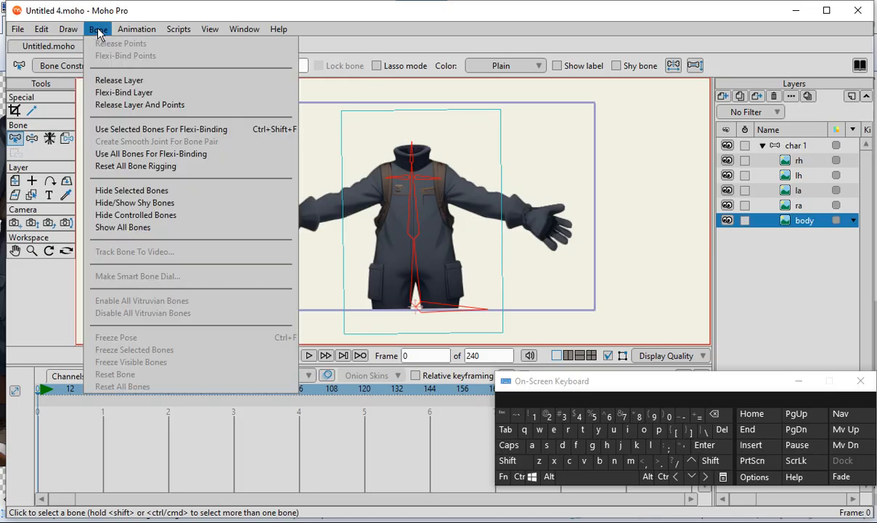
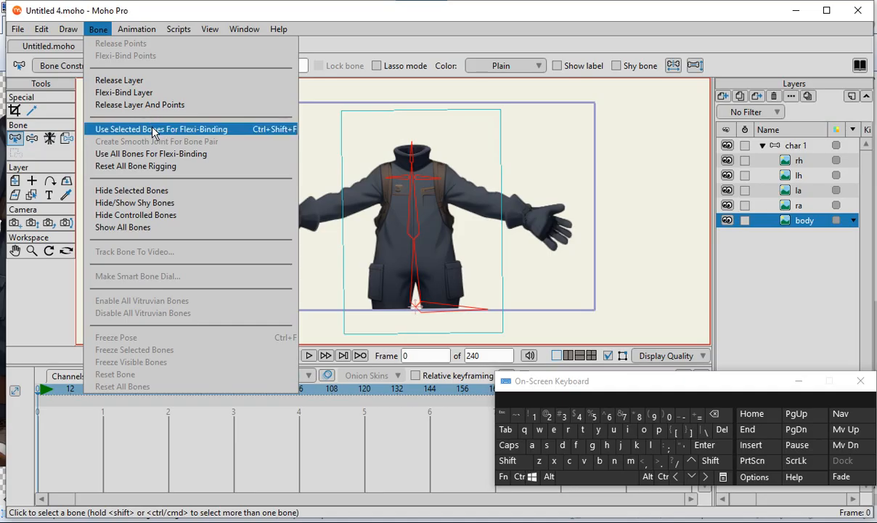
pyautogui.click(150, 131)
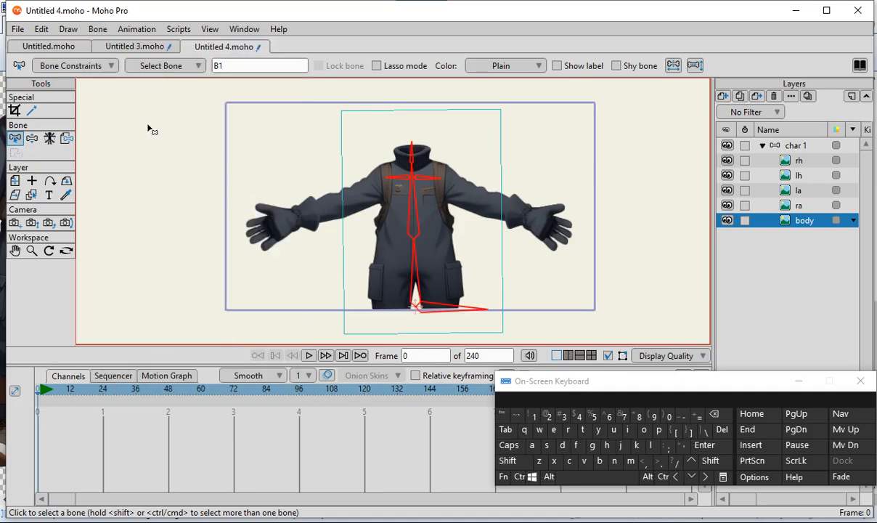
# Step: Return to the char 1 bone layer and select only the shoulder bone on the chest-badge side
pyautogui.scroll(-1, 463, 221)
pyautogui.scroll(2, 463, 221)
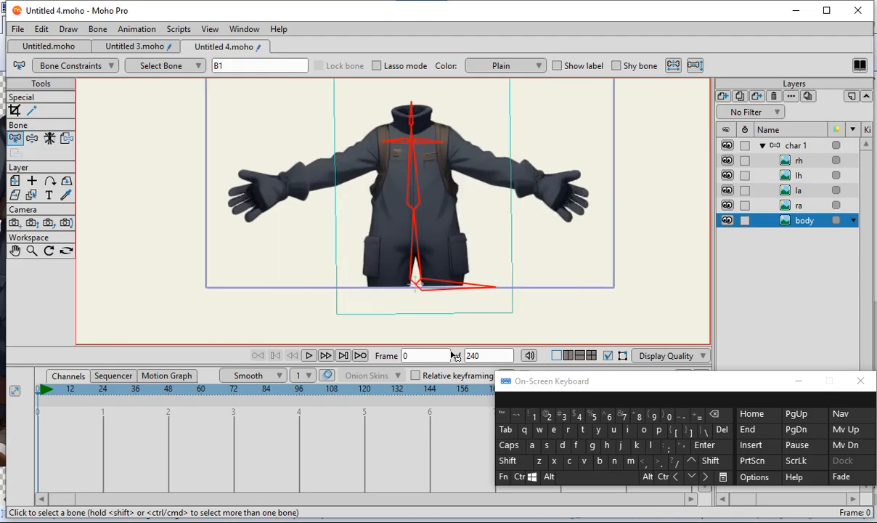
pyautogui.scroll(1, 421, 138)
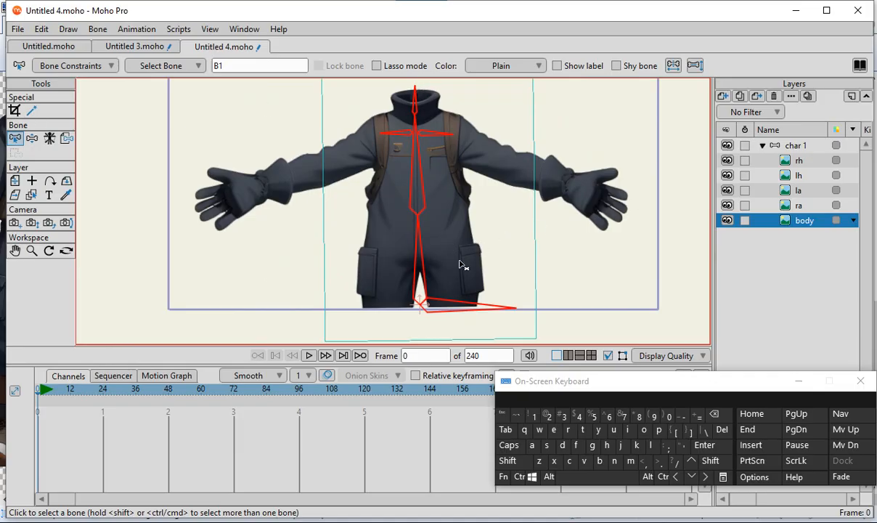
pyautogui.scroll(-2, 445, 314)
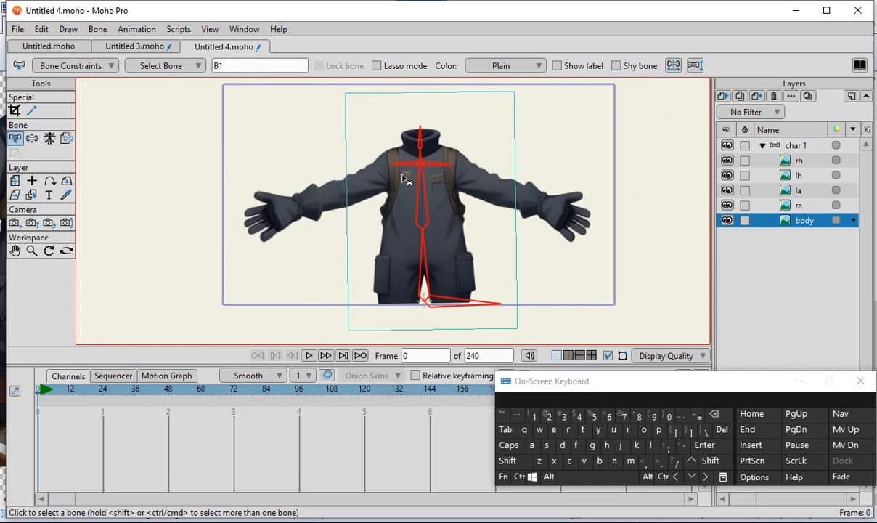
pyautogui.scroll(1, 404, 179)
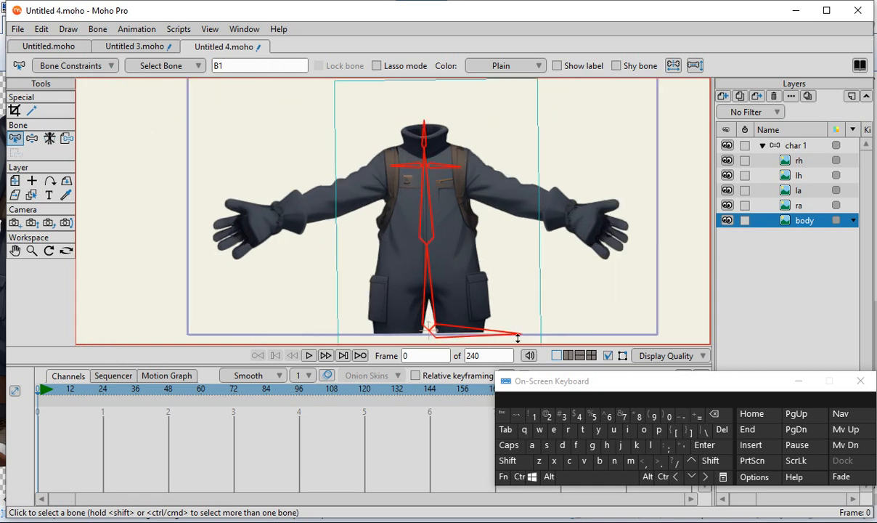
pyautogui.click(788, 149)
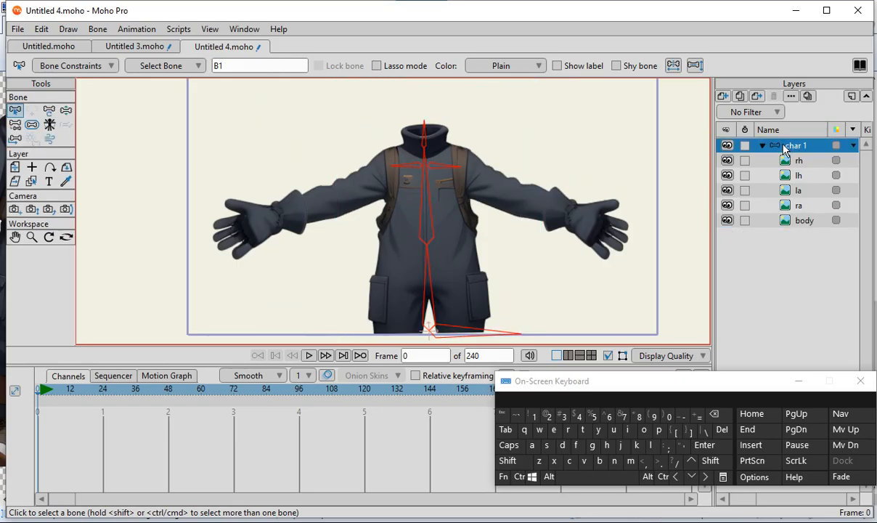
pyautogui.scroll(-2, 446, 149)
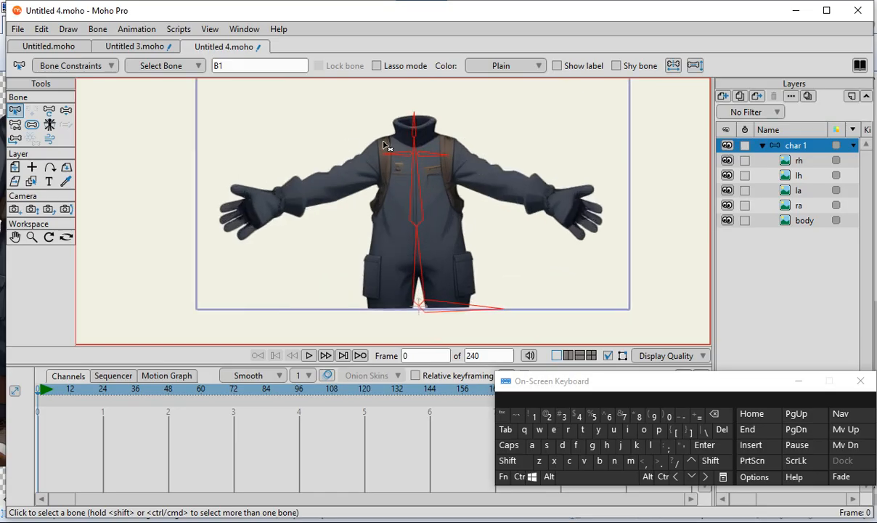
pyautogui.click(403, 205)
pyautogui.click(409, 213)
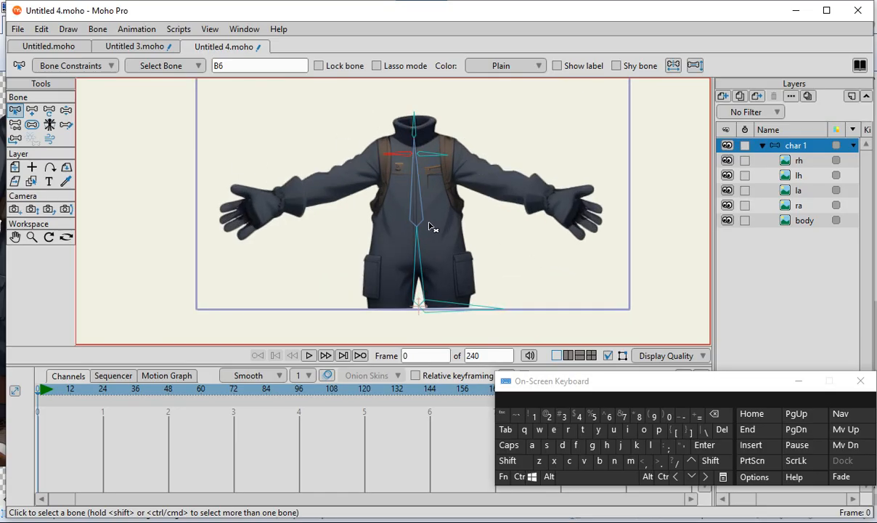
# Step: Examine the spine, neck and shoulder bones over the character's torso and its right arm
pyautogui.scroll(-2, 440, 151)
pyautogui.scroll(4, 438, 156)
pyautogui.scroll(2, 438, 160)
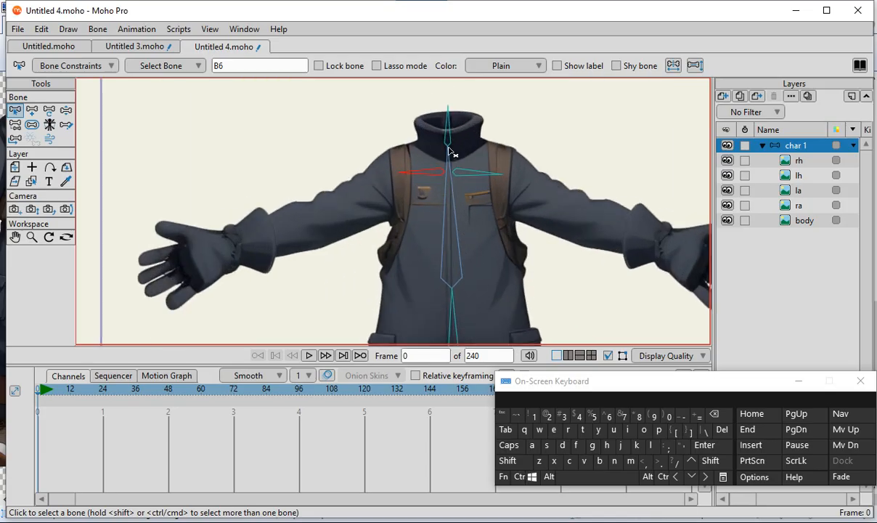
pyautogui.scroll(-4, 465, 225)
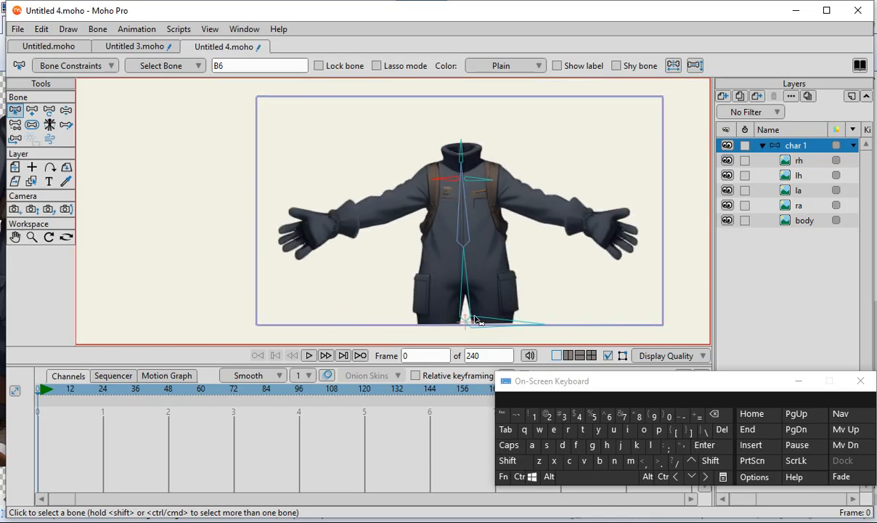
pyautogui.scroll(3, 432, 149)
pyautogui.scroll(1, 471, 222)
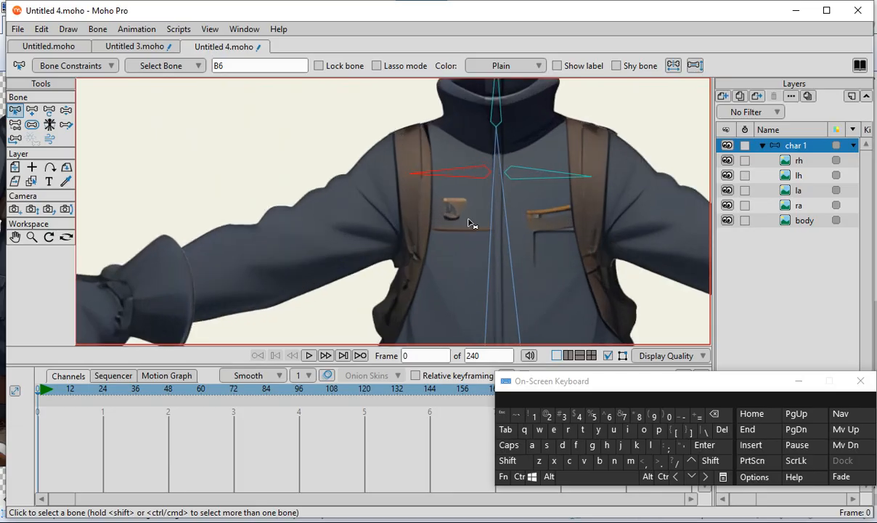
pyautogui.scroll(-2, 566, 231)
pyautogui.scroll(-3, 343, 270)
pyautogui.scroll(1, 404, 220)
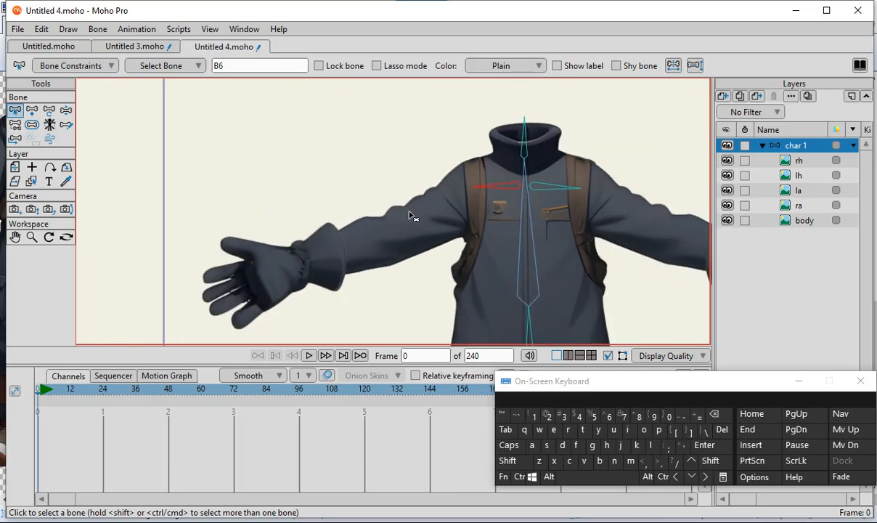
pyautogui.scroll(1, 526, 201)
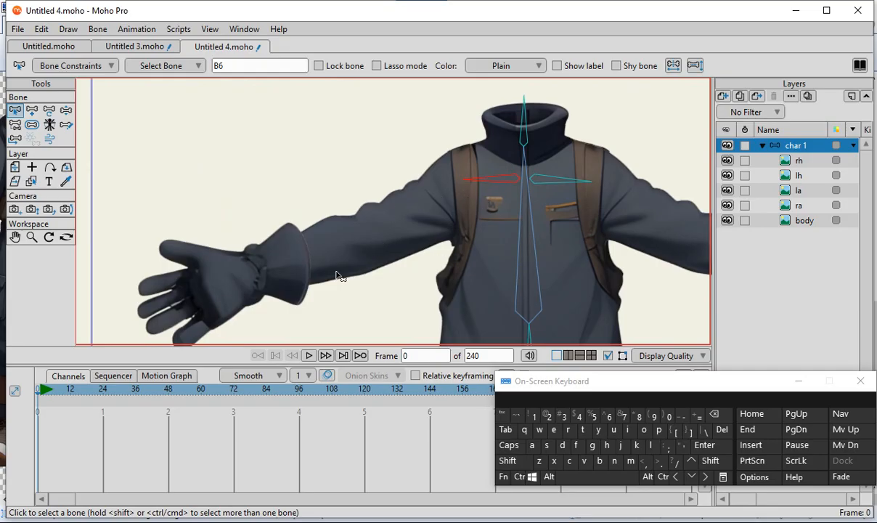
pyautogui.scroll(1, 459, 188)
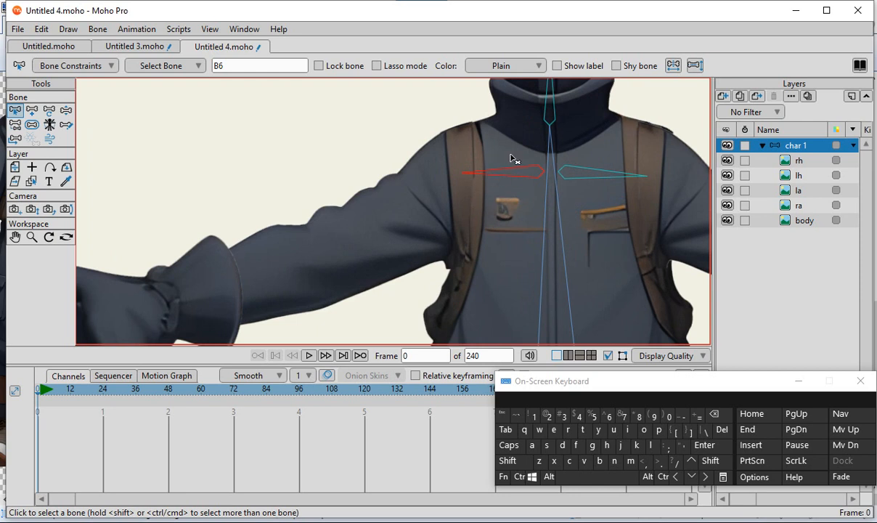
pyautogui.scroll(-2, 549, 146)
pyautogui.scroll(2, 500, 182)
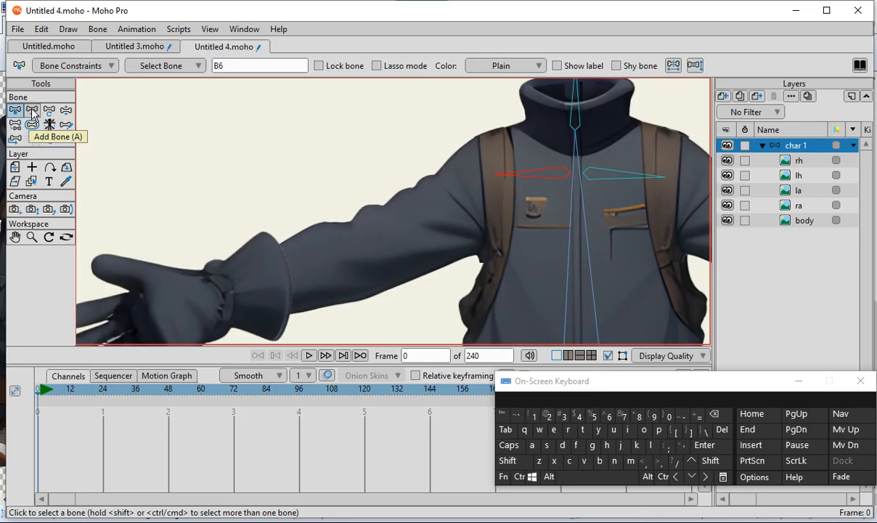
# Step: Add an upper arm bone from the outer tip of the character's right shoulder bone to the elbow
pyautogui.click(31, 113)
pyautogui.scroll(-3, 403, 229)
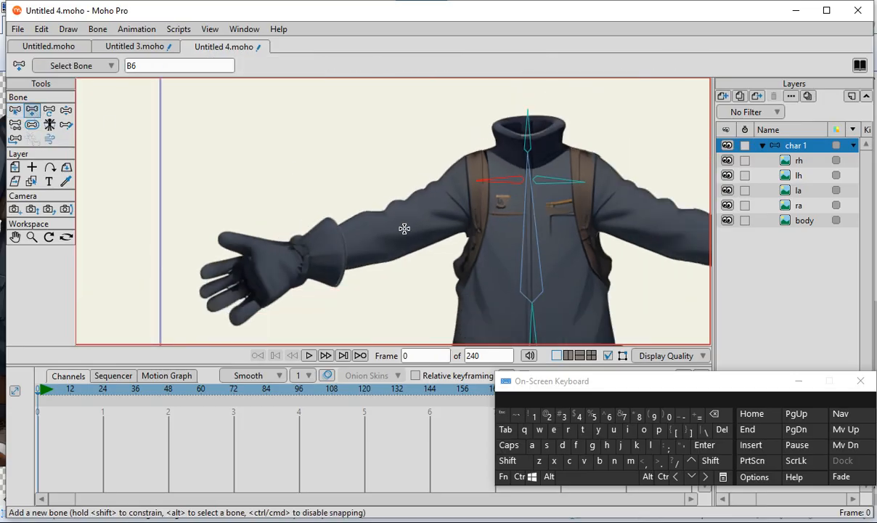
pyautogui.scroll(3, 531, 178)
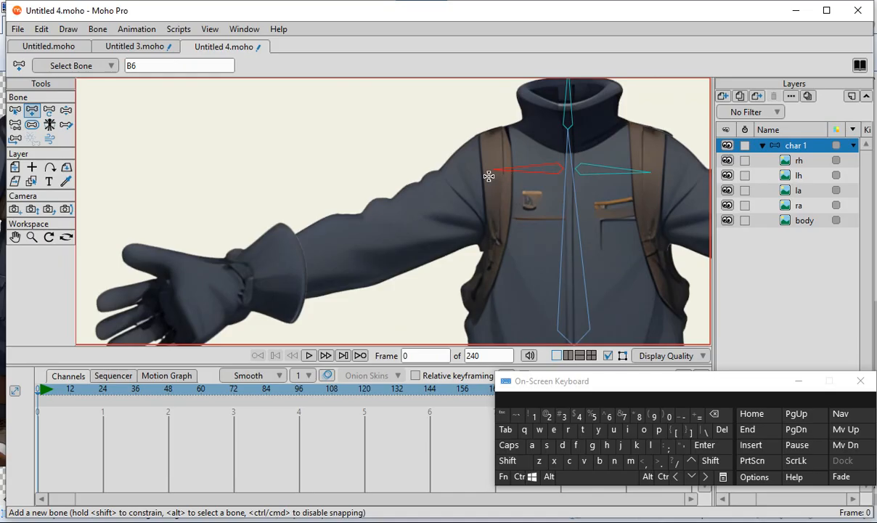
pyautogui.scroll(2, 489, 173)
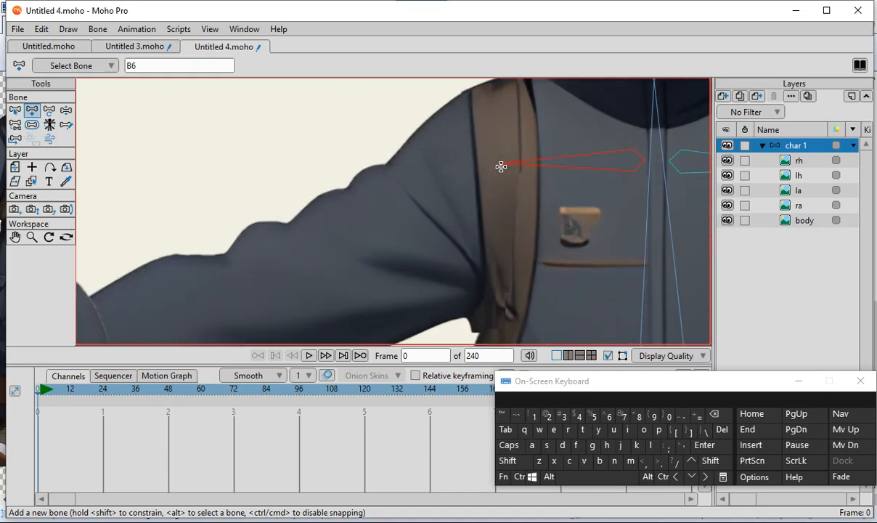
pyautogui.scroll(-1, 508, 163)
pyautogui.scroll(1, 505, 172)
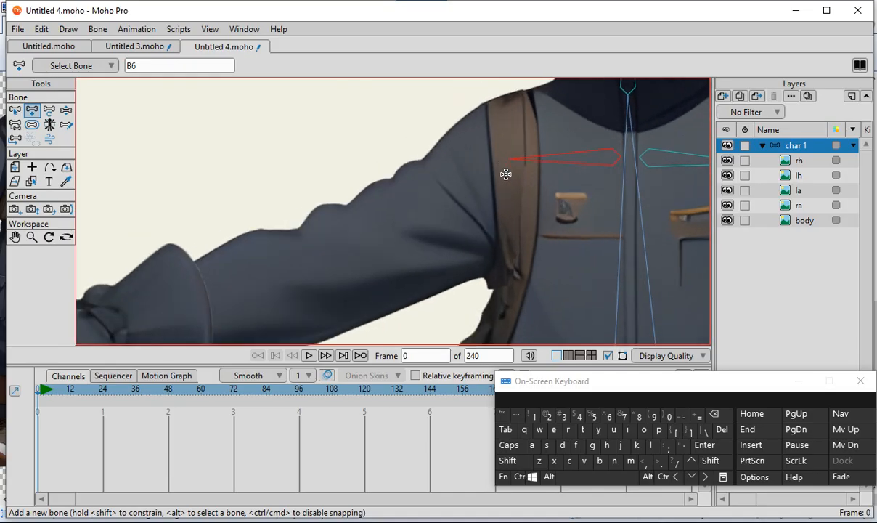
pyautogui.scroll(-1, 537, 163)
pyautogui.scroll(2, 557, 156)
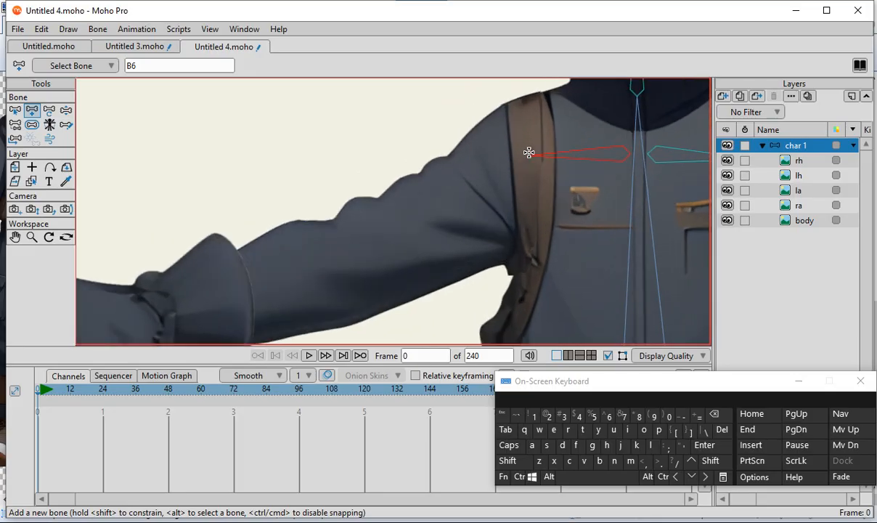
pyautogui.click(529, 156)
pyautogui.moveTo(529, 156); pyautogui.dragTo(360, 252)
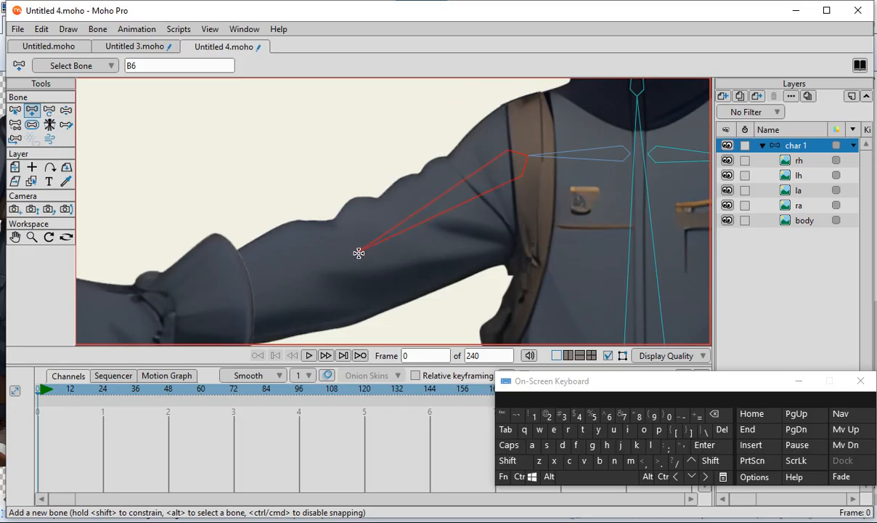
pyautogui.moveTo(356, 246); pyautogui.dragTo(356, 252)
# Step: Add a forearm bone from the end of the right upper arm bone at the elbow to the wrist
pyautogui.scroll(-5, 396, 198)
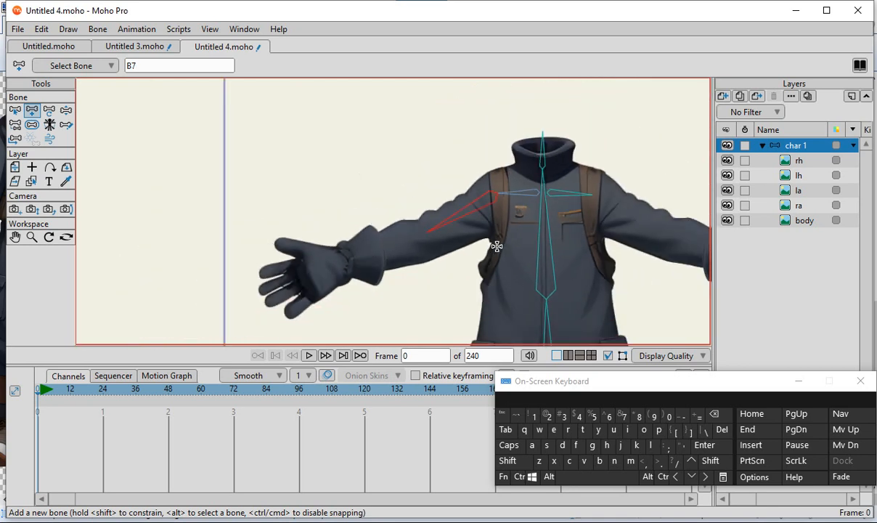
pyautogui.scroll(4, 385, 251)
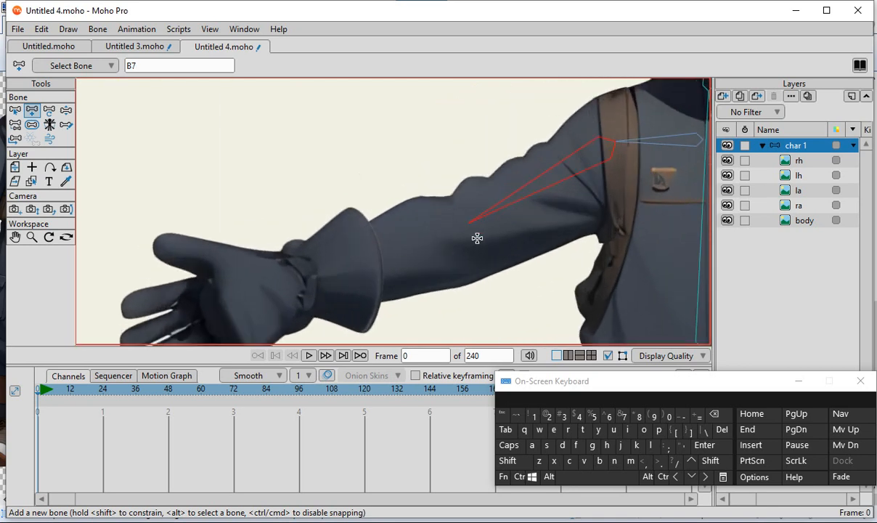
pyautogui.scroll(-3, 450, 225)
pyautogui.scroll(2, 457, 205)
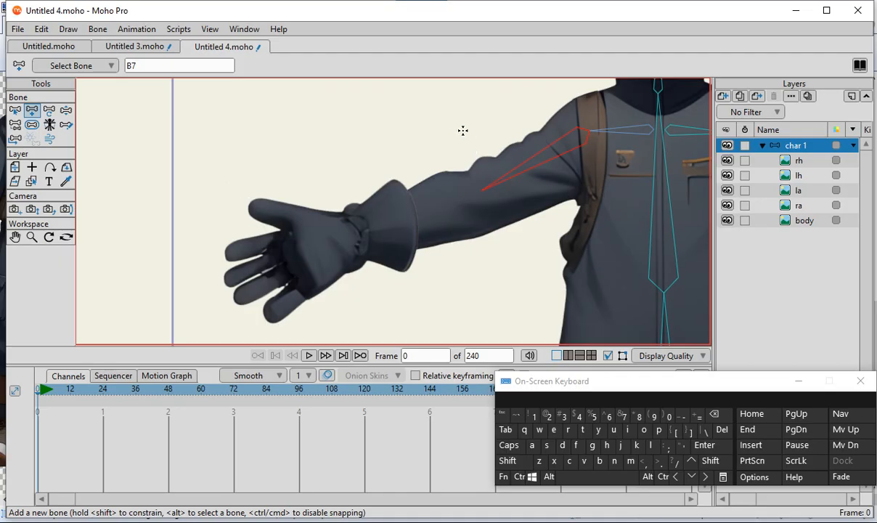
pyautogui.scroll(2, 472, 167)
pyautogui.scroll(-2, 463, 215)
pyautogui.scroll(2, 444, 226)
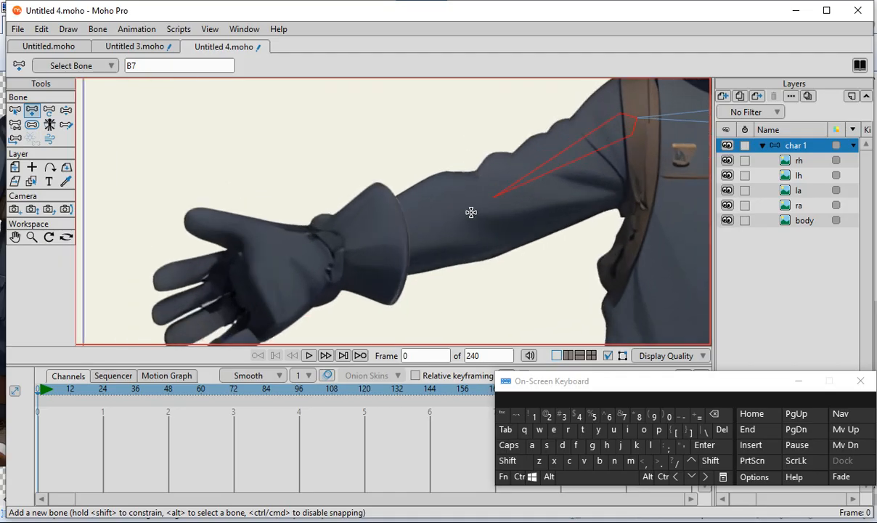
pyautogui.scroll(-2, 479, 225)
pyautogui.scroll(1, 468, 219)
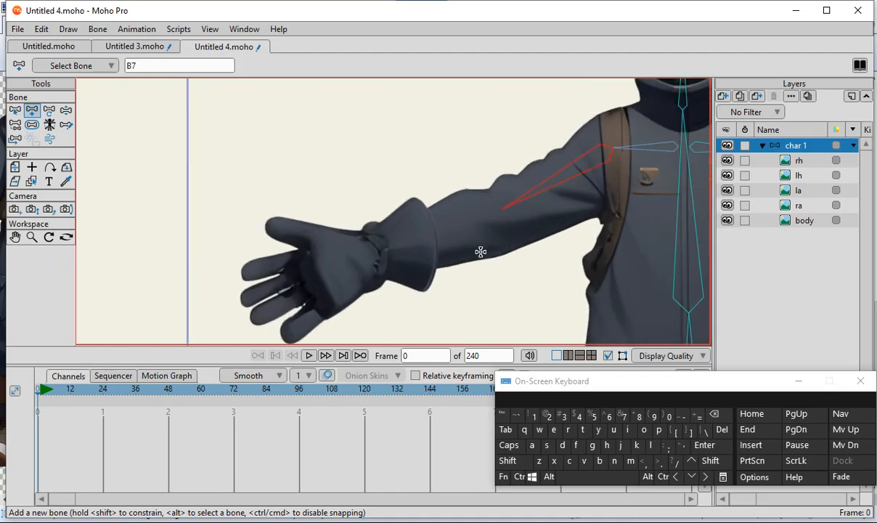
pyautogui.scroll(1, 478, 243)
pyautogui.moveTo(512, 202); pyautogui.dragTo(510, 206)
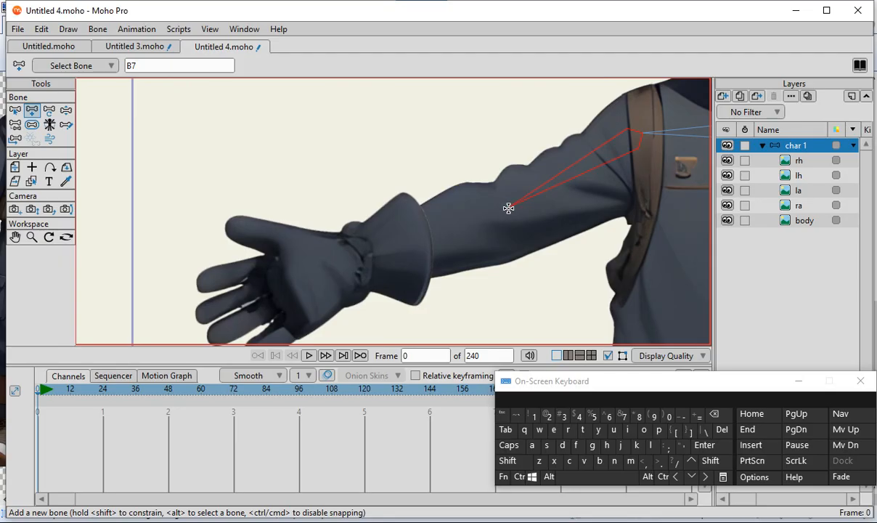
pyautogui.moveTo(508, 208); pyautogui.dragTo(371, 257)
# Step: Examine the right arm's bone chain from shoulder to wrist against the sleeve and torso artwork
pyautogui.scroll(-2, 368, 253)
pyautogui.scroll(-2, 373, 271)
pyautogui.scroll(3, 482, 218)
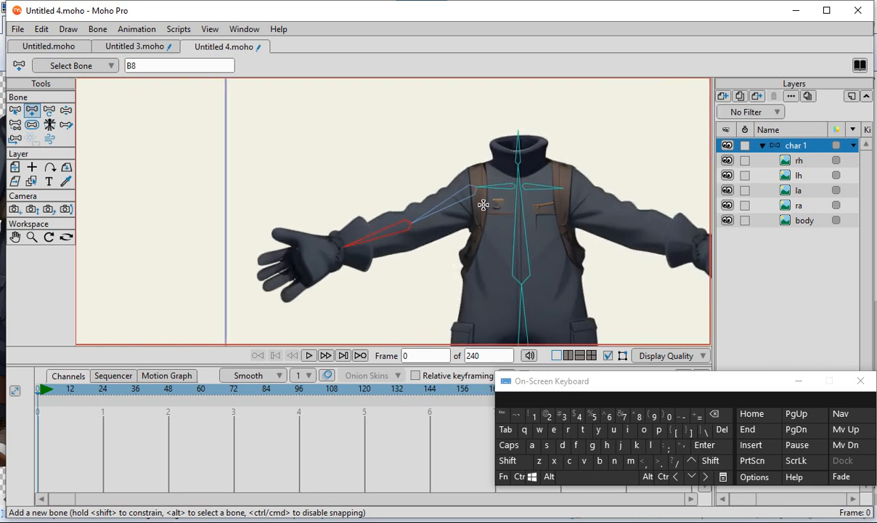
pyautogui.scroll(-2, 401, 196)
pyautogui.scroll(2, 397, 214)
pyautogui.scroll(2, 203, 260)
pyautogui.scroll(-2, 341, 204)
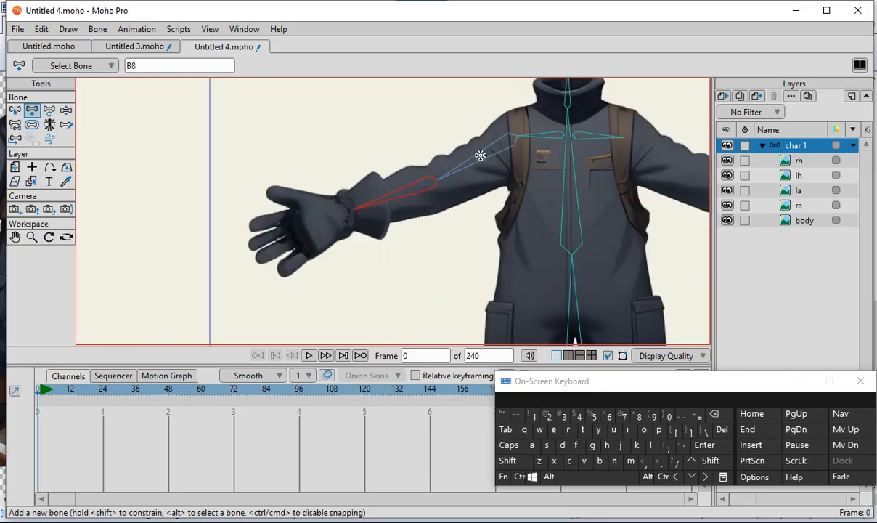
pyautogui.scroll(2, 363, 189)
pyautogui.scroll(-2, 323, 218)
pyautogui.scroll(1, 508, 189)
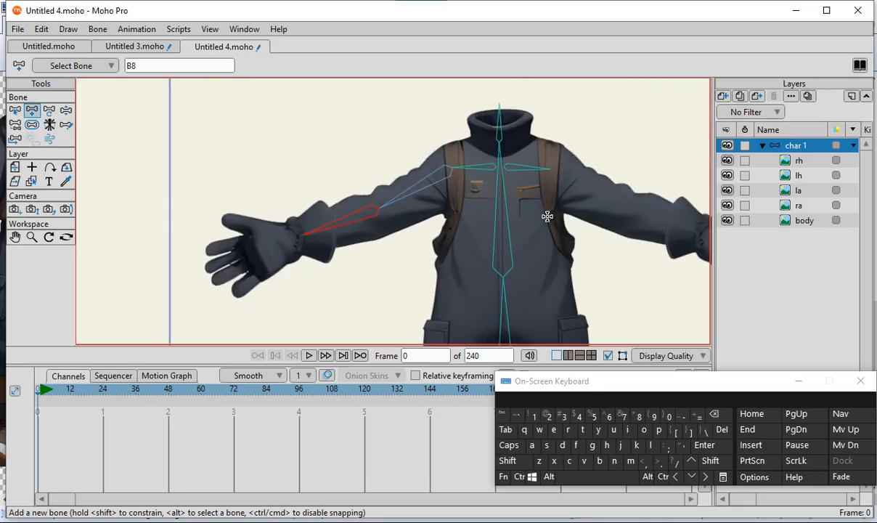
pyautogui.scroll(1, 450, 160)
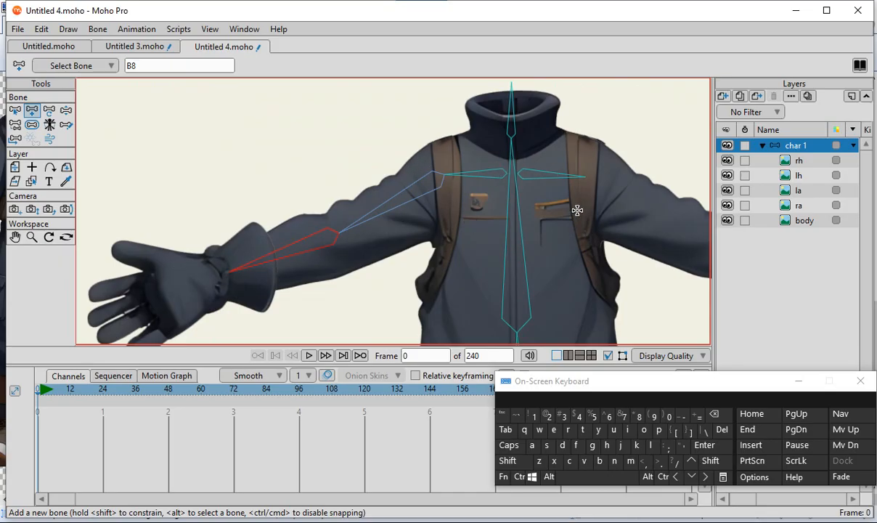
pyautogui.scroll(-1, 313, 265)
pyautogui.scroll(1, 378, 202)
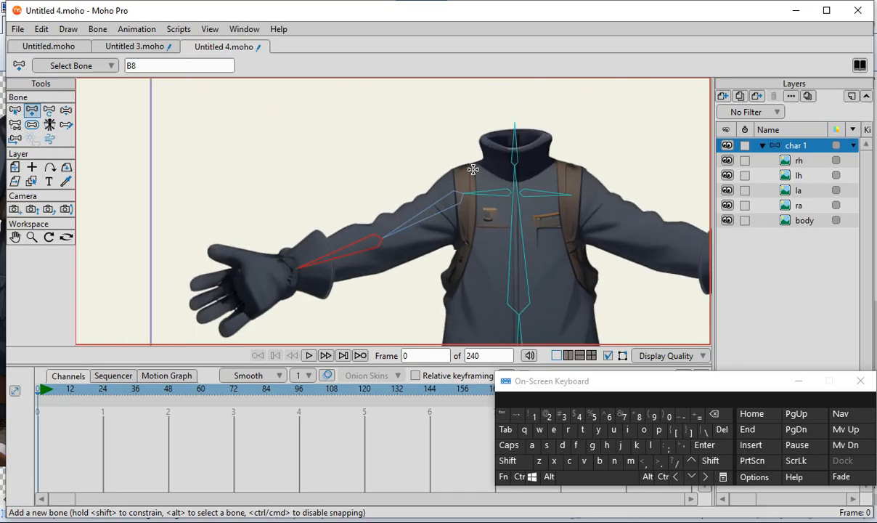
pyautogui.scroll(1, 435, 182)
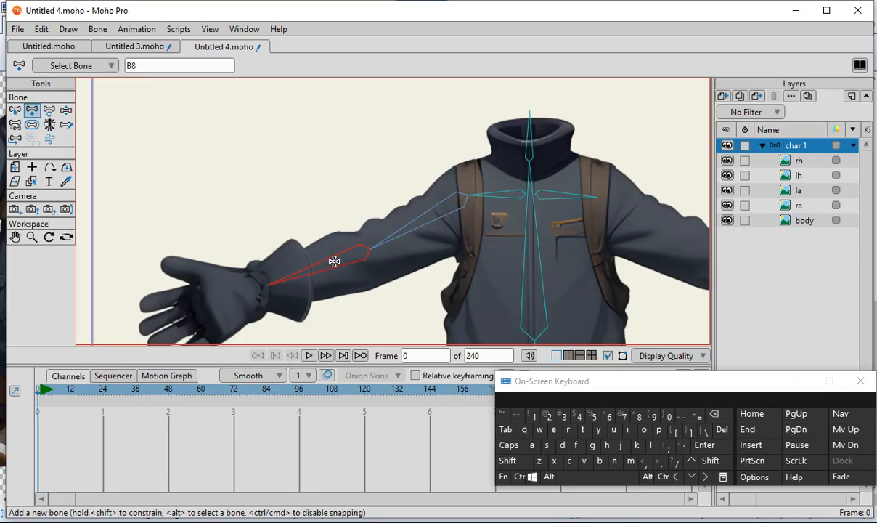
# Step: Select the right forearm, upper arm and shoulder bones together
pyautogui.click(15, 110)
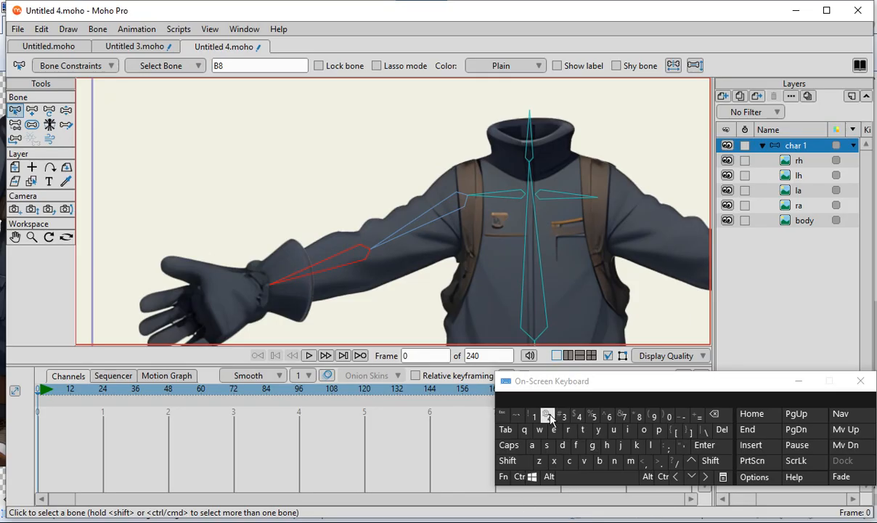
pyautogui.click(516, 463)
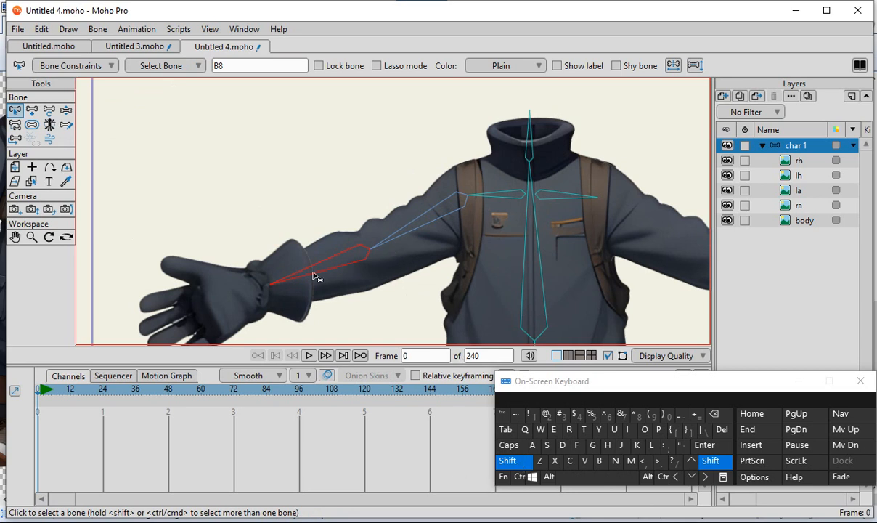
pyautogui.scroll(1, 313, 276)
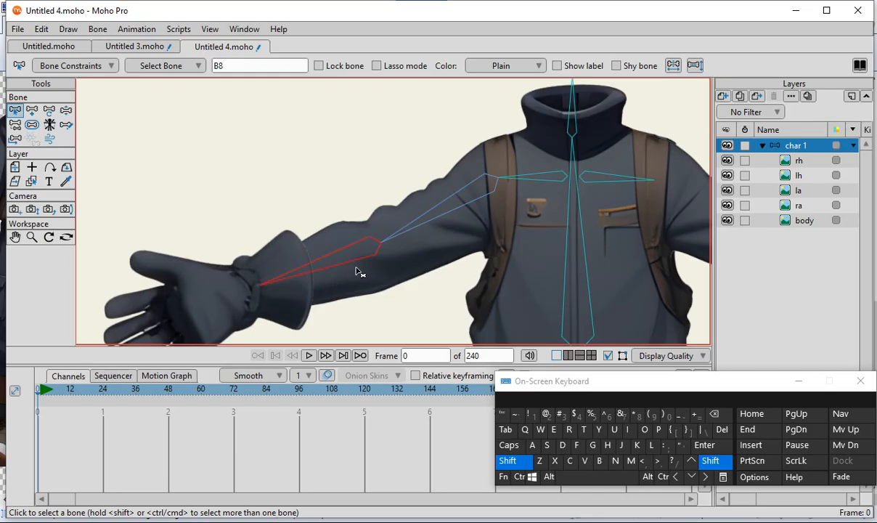
pyautogui.keyDown('shift'); pyautogui.click(418, 230); pyautogui.keyUp('shift')
pyautogui.keyDown('shift'); pyautogui.click(525, 178); pyautogui.keyUp('shift')
pyautogui.scroll(-2, 508, 209)
pyautogui.scroll(-1, 509, 209)
pyautogui.scroll(2, 473, 202)
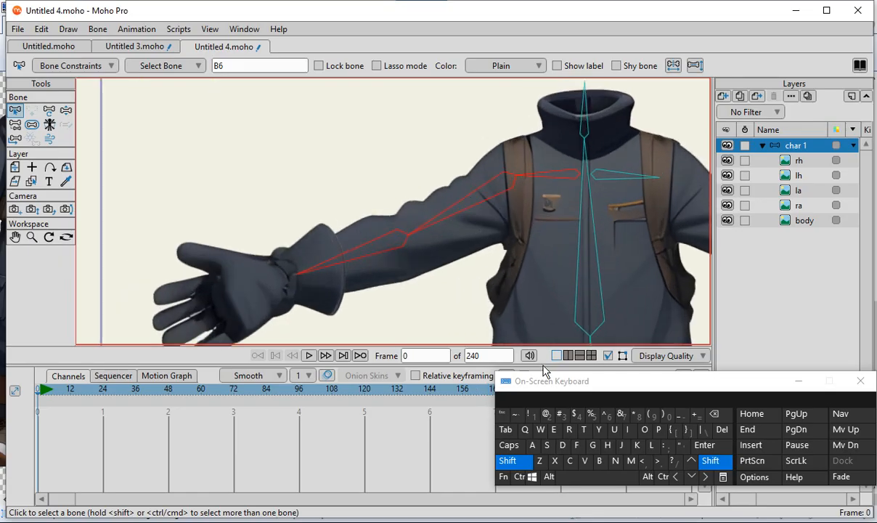
pyautogui.click(510, 465)
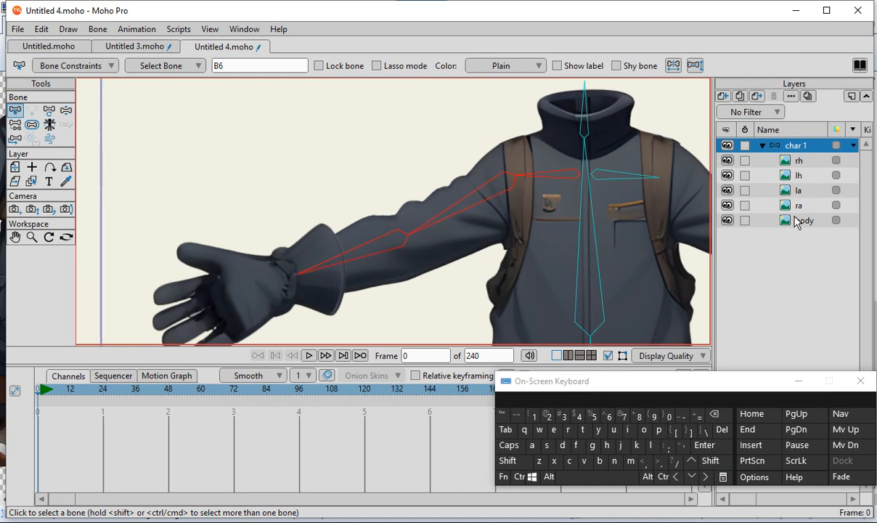
# Step: Select the ra image layer for the character's right arm and open its layer settings
pyautogui.click(812, 192)
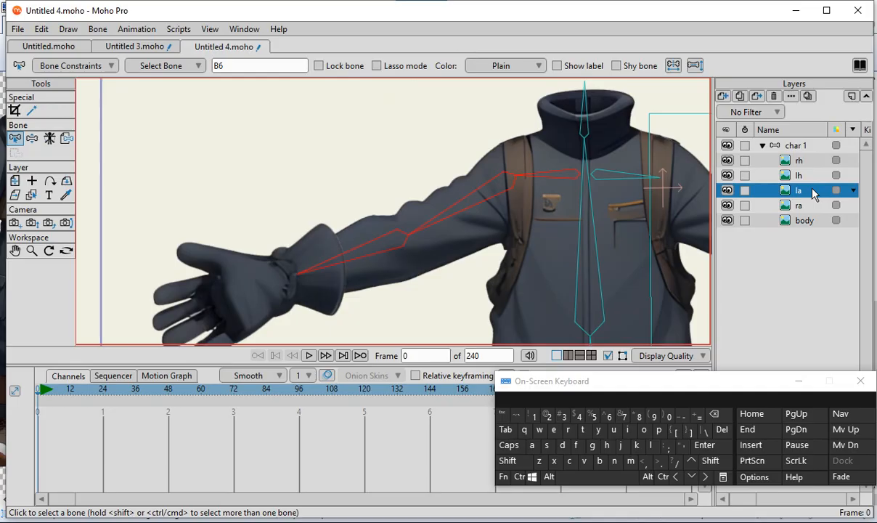
pyautogui.scroll(-3, 577, 202)
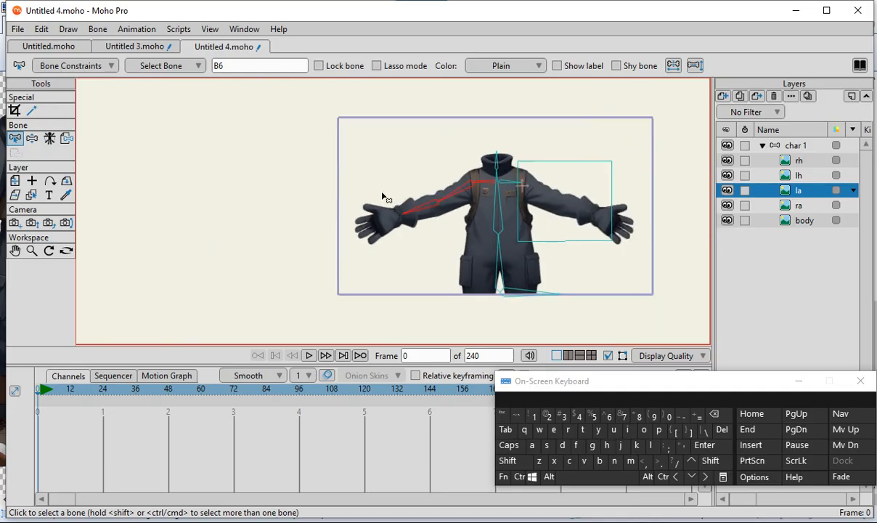
pyautogui.scroll(1, 385, 196)
pyautogui.scroll(2, 559, 218)
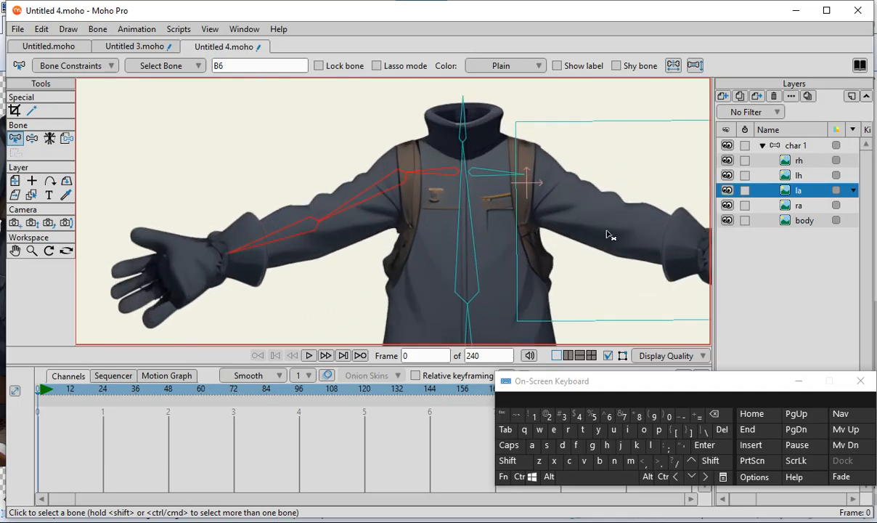
pyautogui.click(810, 207)
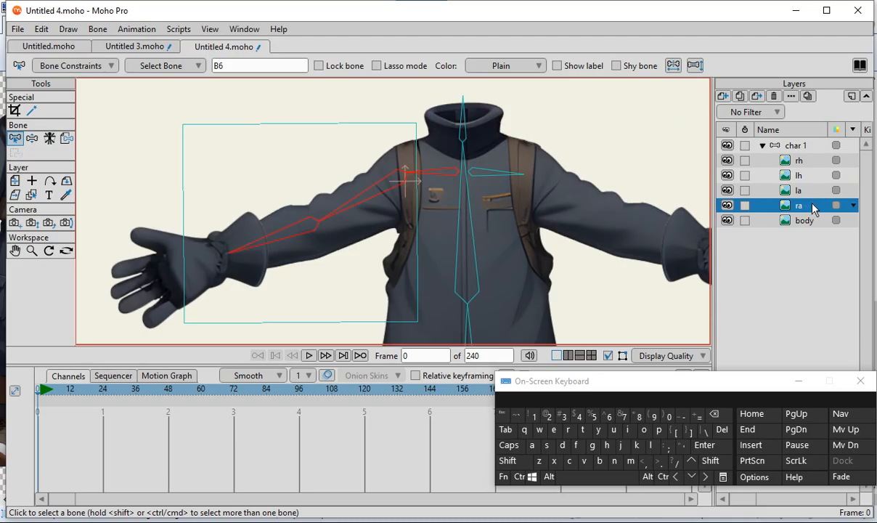
pyautogui.doubleClick(812, 208)
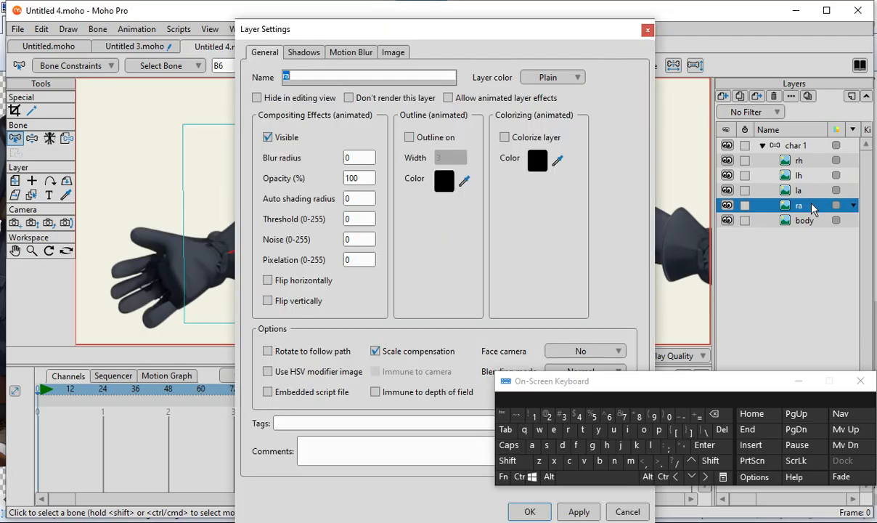
# Step: Rename the selected ra image layer as la
pyautogui.click(310, 75)
pyautogui.press('BackSpace')
pyautogui.click(704, 445)
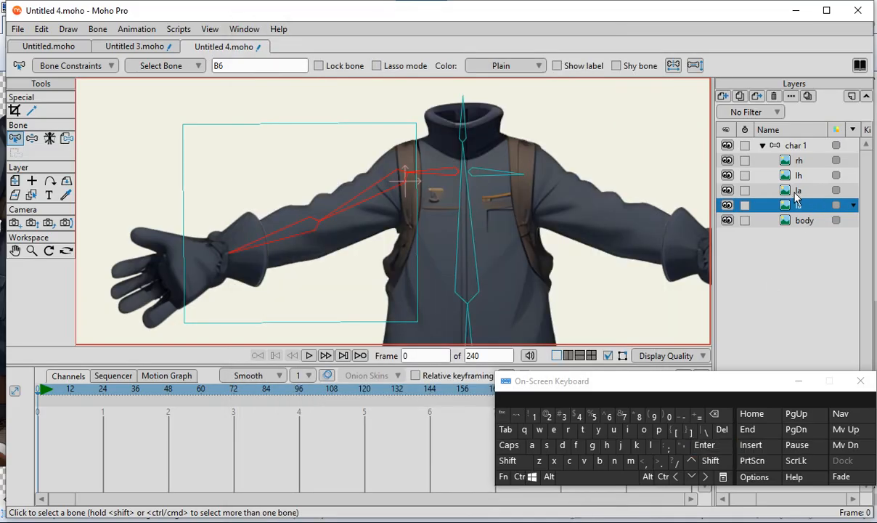
# Step: Rename the opposite arm's image layer, directly below lh, as ra
pyautogui.doubleClick(755, 189)
pyautogui.moveTo(307, 73); pyautogui.dragTo(247, 76)
pyautogui.write('ra')
pyautogui.click(715, 450)
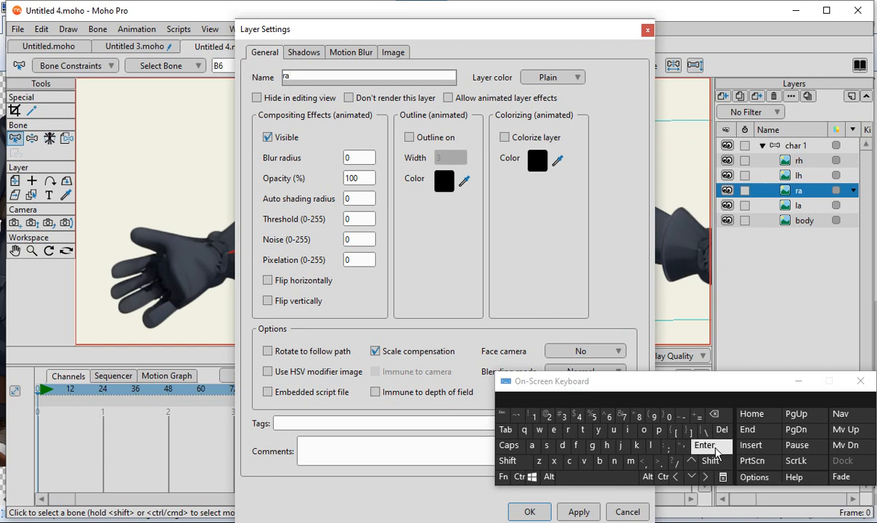
pyautogui.scroll(-4, 488, 266)
pyautogui.scroll(4, 417, 195)
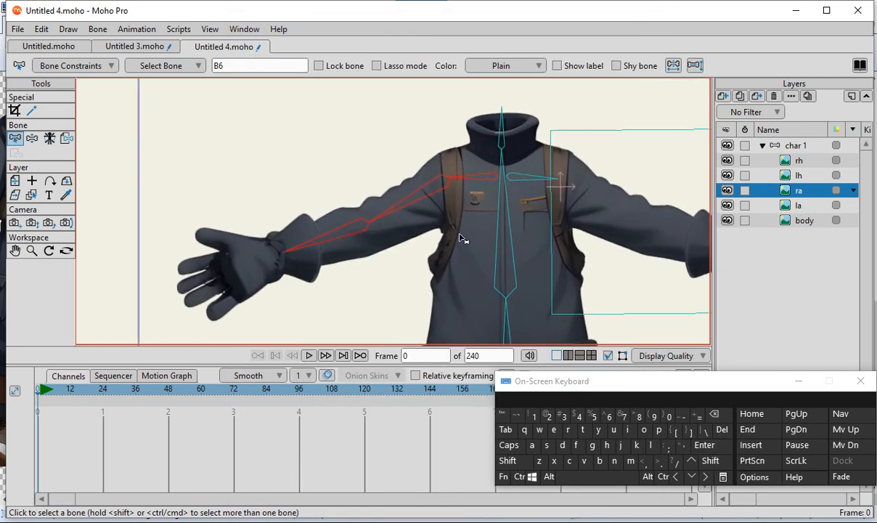
# Step: Check the la layer's visibility and flexi-bind that layer to the selected shoulder, upper arm and forearm bones only
pyautogui.click(728, 205)
pyautogui.click(728, 205)
pyautogui.click(727, 205)
pyautogui.click(727, 205)
pyautogui.scroll(1, 422, 249)
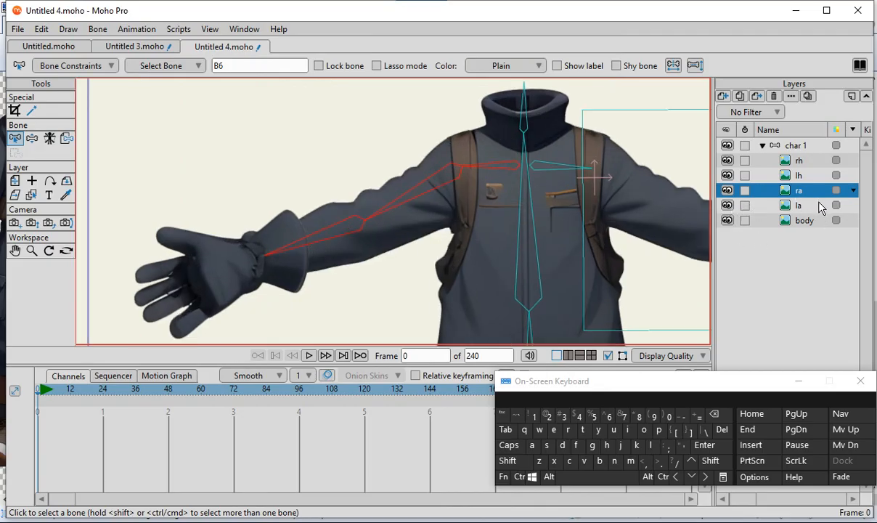
pyautogui.click(776, 205)
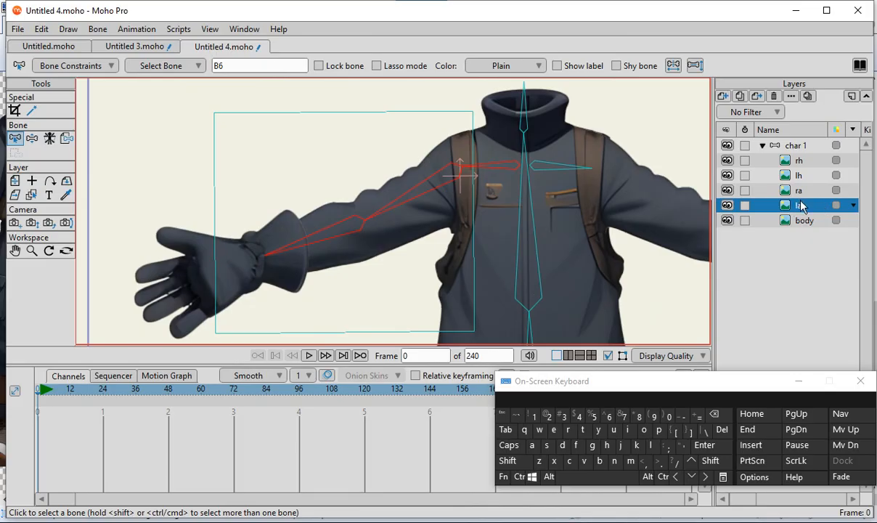
pyautogui.click(98, 29)
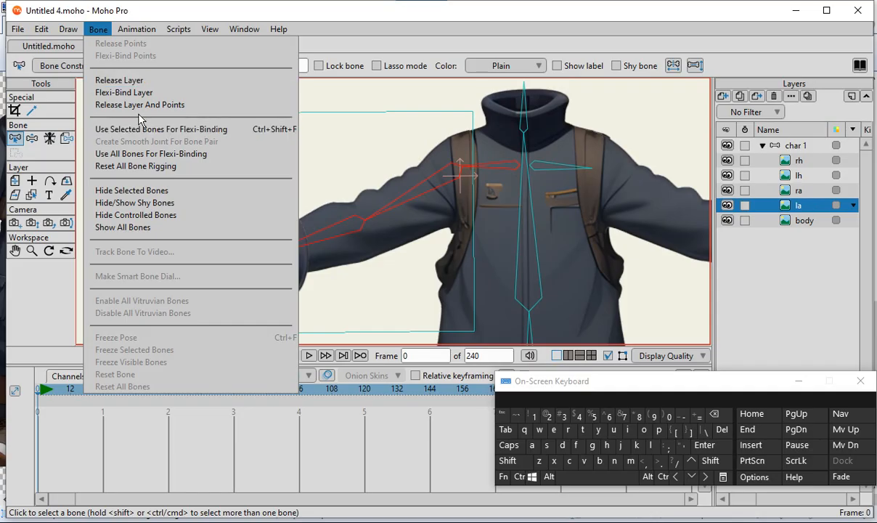
pyautogui.click(221, 138)
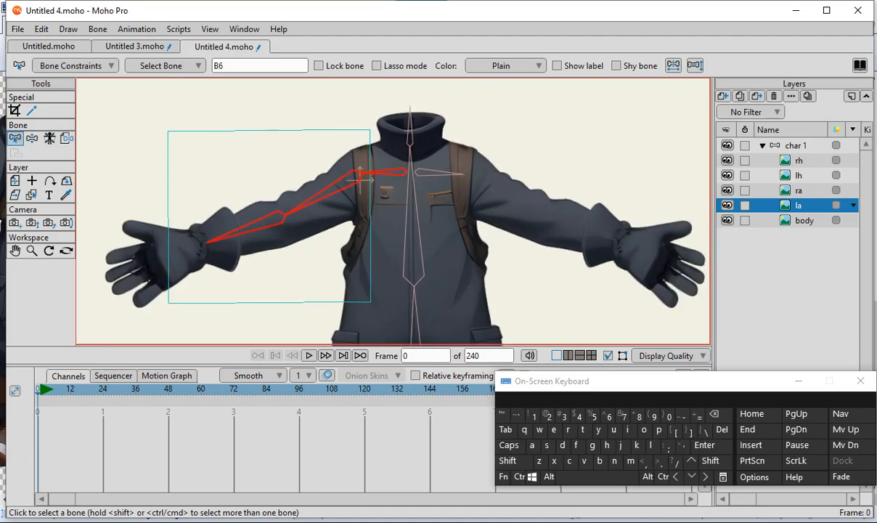
# Step: In the char 1 bone layer, add an upper arm bone for the ra arm from its shoulder bone's tip to the elbow
pyautogui.click(790, 147)
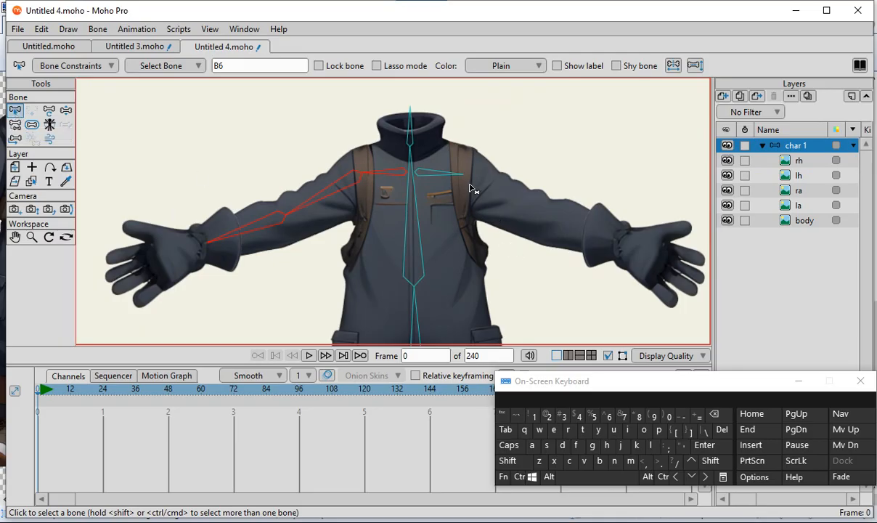
pyautogui.scroll(1, 441, 178)
pyautogui.click(439, 173)
pyautogui.scroll(1, 444, 181)
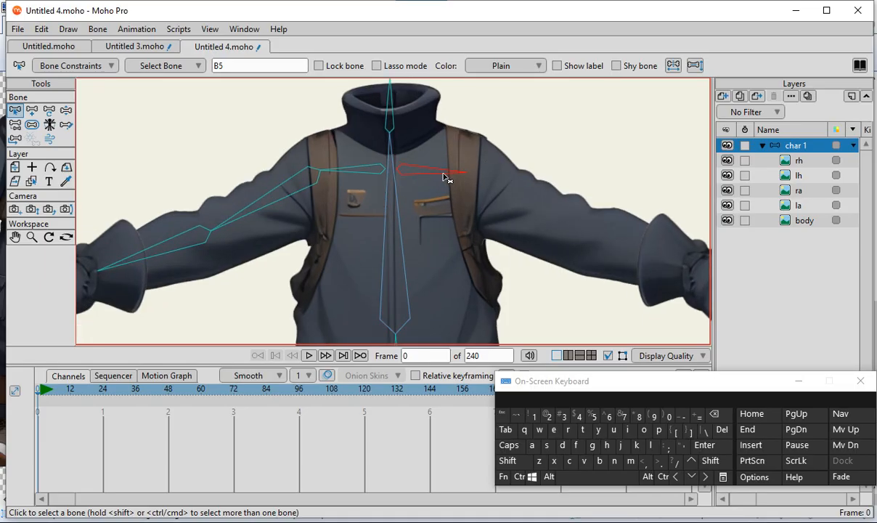
pyautogui.scroll(-3, 396, 193)
pyautogui.scroll(2, 515, 243)
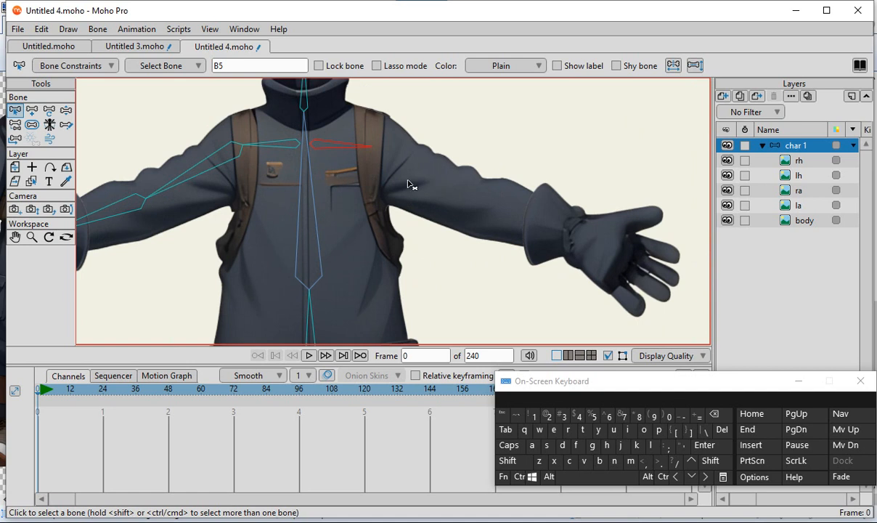
pyautogui.click(32, 112)
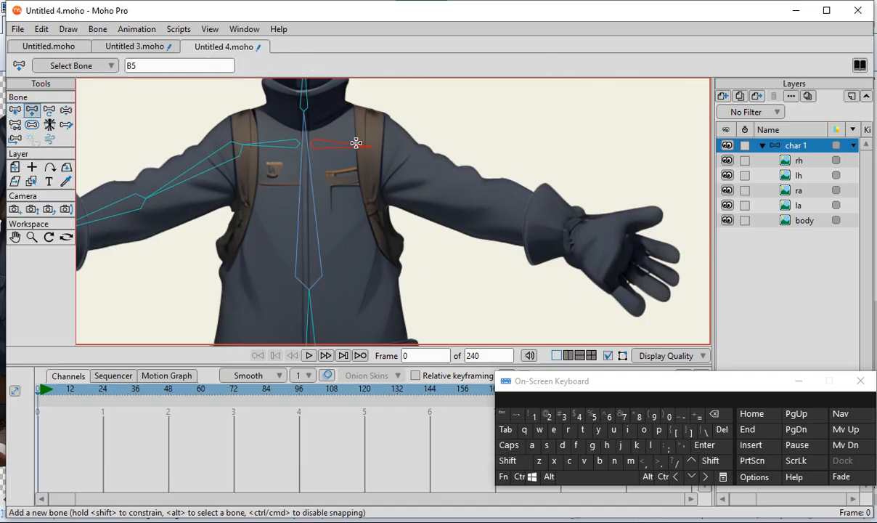
pyautogui.scroll(3, 392, 181)
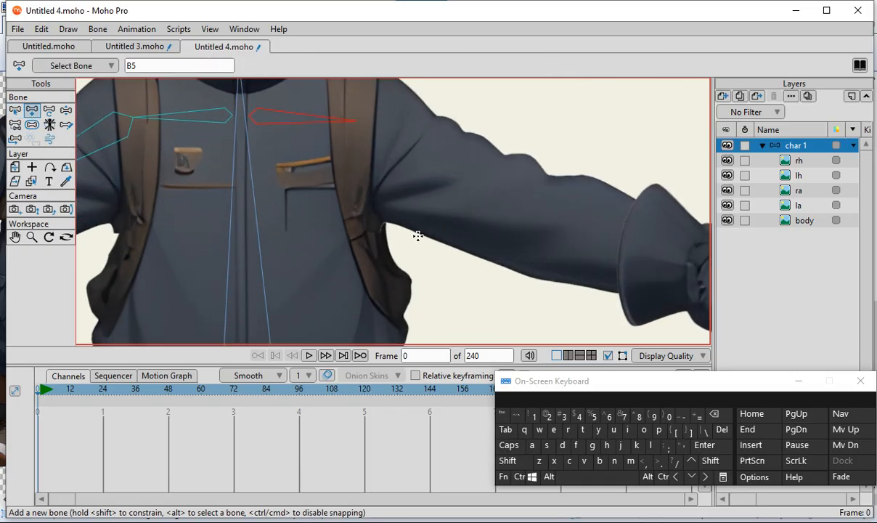
pyautogui.click(356, 121)
pyautogui.moveTo(356, 120); pyautogui.dragTo(512, 197)
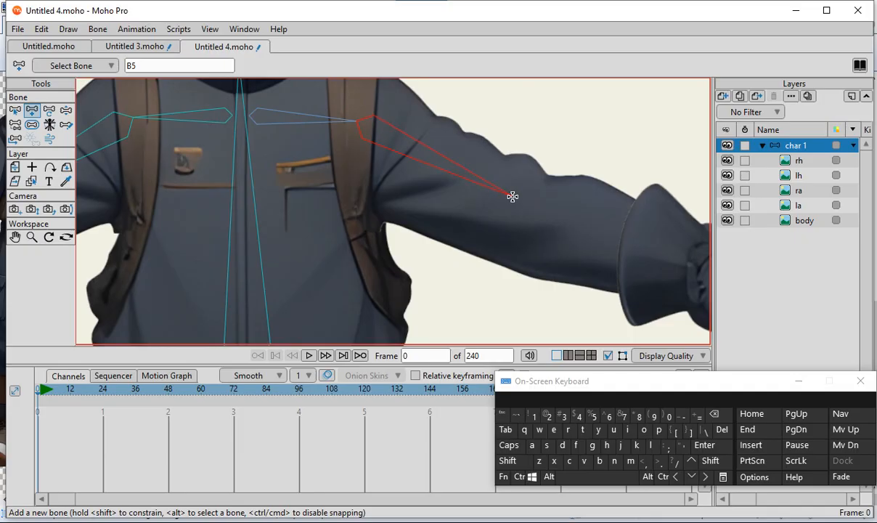
# Step: Add a forearm bone for the ra arm from the upper arm bone's tip at the elbow to the wrist
pyautogui.scroll(-3, 511, 197)
pyautogui.scroll(2, 565, 247)
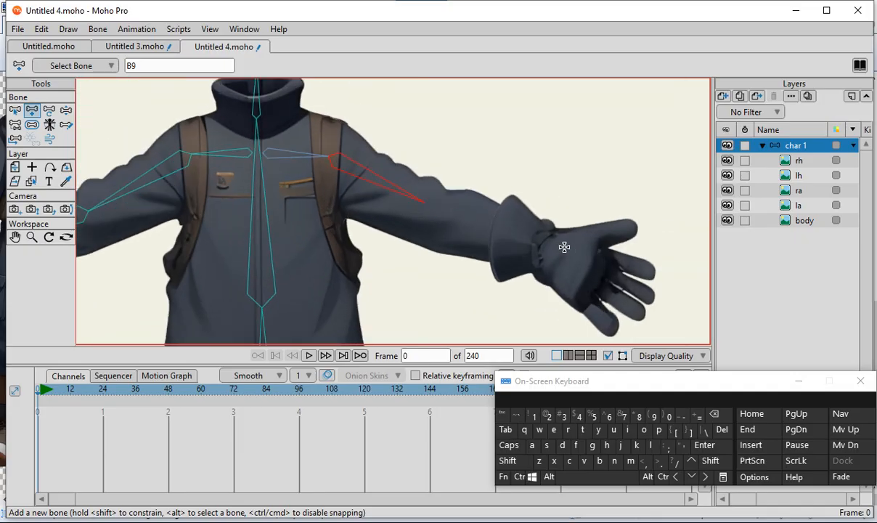
pyautogui.scroll(1, 399, 194)
pyautogui.scroll(-2, 390, 182)
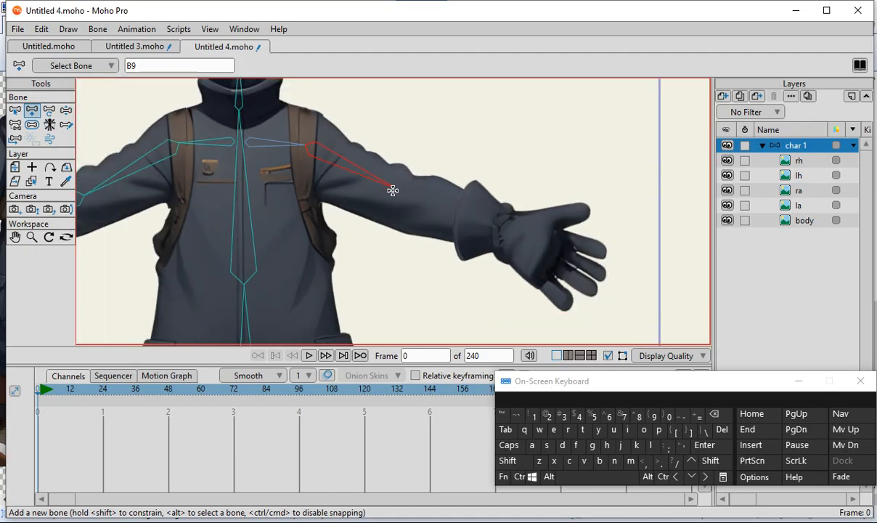
pyautogui.scroll(1, 393, 190)
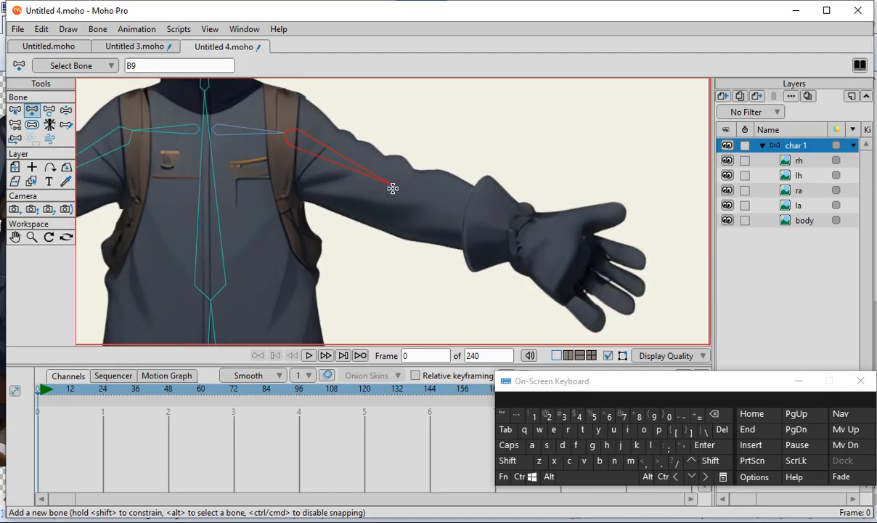
pyautogui.click(391, 185)
pyautogui.moveTo(392, 184); pyautogui.dragTo(518, 231)
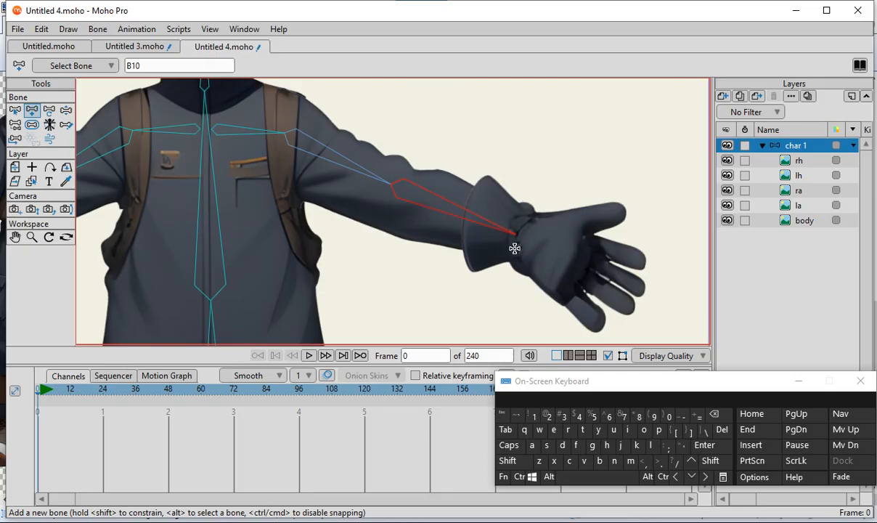
# Step: Select the ra arm's forearm, upper arm and shoulder bones together
pyautogui.scroll(-4, 532, 242)
pyautogui.scroll(4, 307, 180)
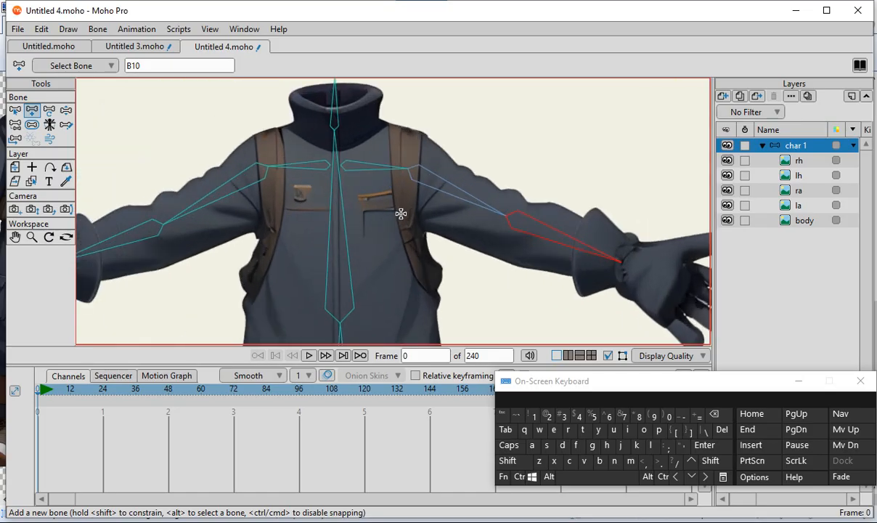
pyautogui.scroll(3, 401, 182)
pyautogui.scroll(-3, 366, 192)
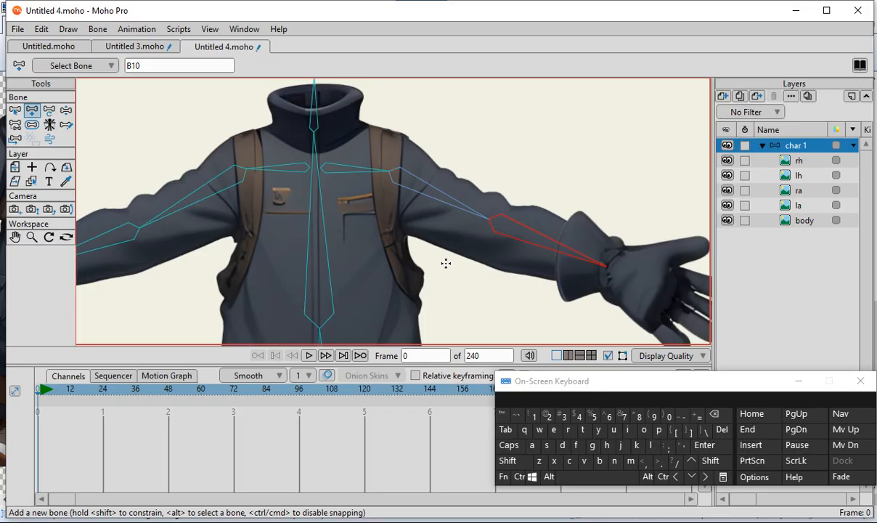
pyautogui.click(16, 111)
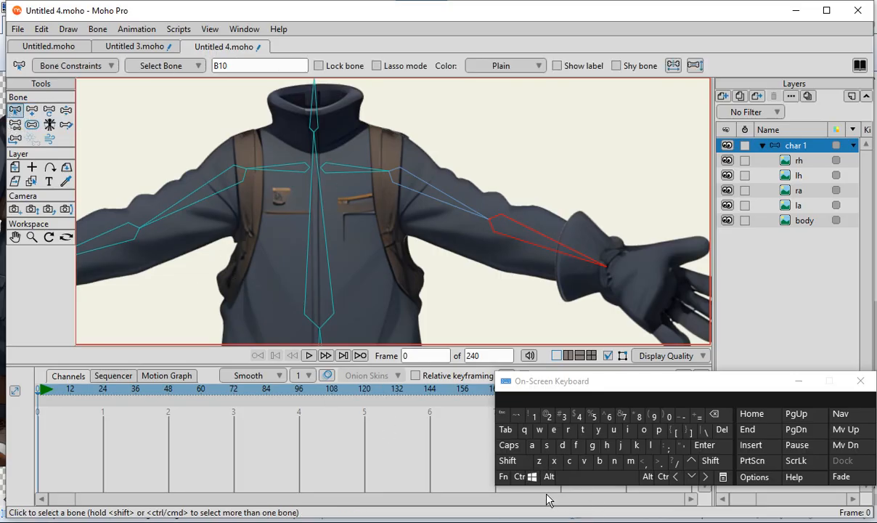
pyautogui.click(518, 464)
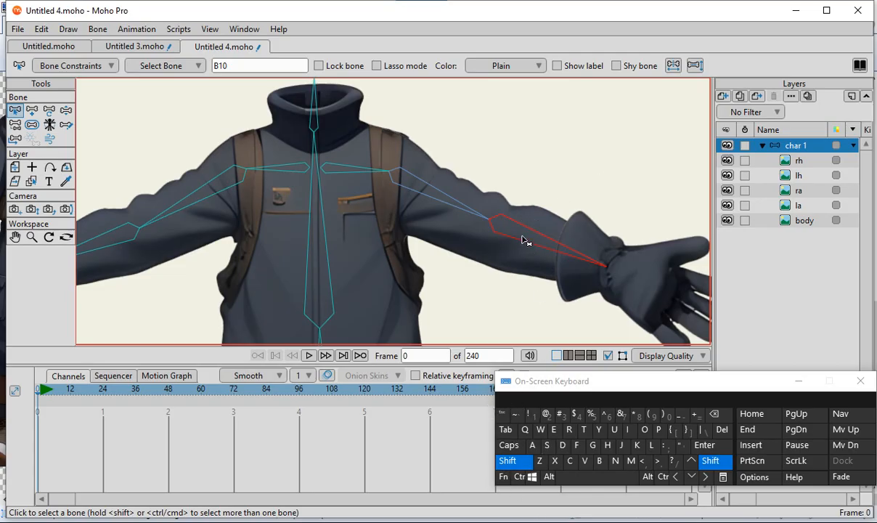
pyautogui.keyDown('shift'); pyautogui.click(428, 197); pyautogui.keyUp('shift')
pyautogui.keyDown('shift'); pyautogui.click(331, 168); pyautogui.keyUp('shift')
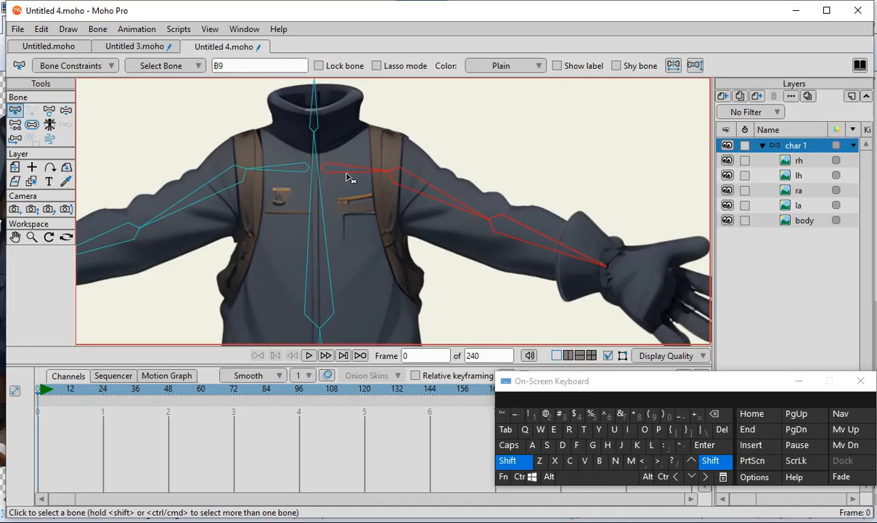
pyautogui.click(508, 462)
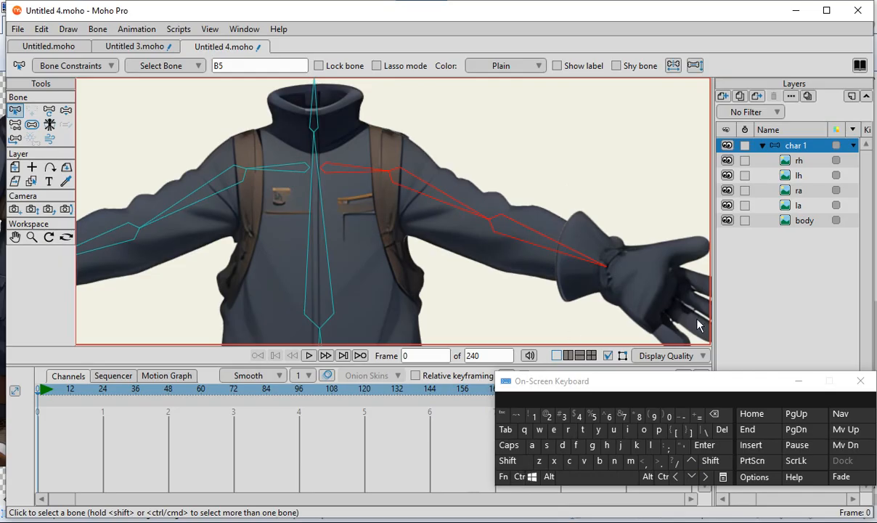
pyautogui.scroll(-3, 420, 208)
pyautogui.scroll(2, 419, 209)
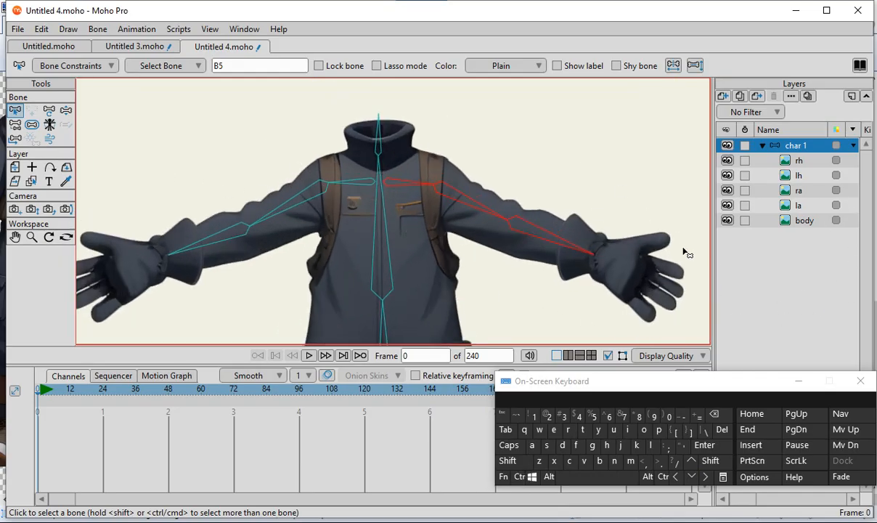
# Step: Check the ra layer's visibility and flexi-bind that layer to the three selected arm bones only
pyautogui.click(806, 193)
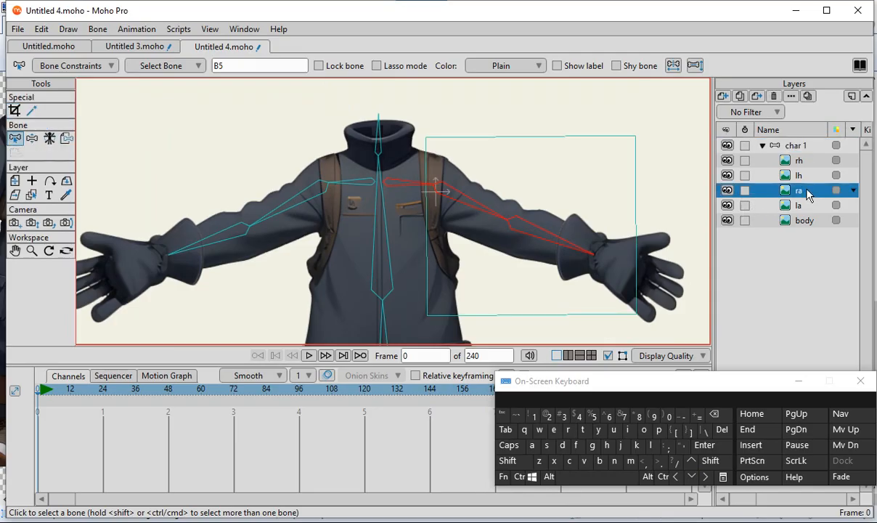
pyautogui.click(728, 191)
pyautogui.click(728, 190)
pyautogui.click(727, 191)
pyautogui.click(98, 30)
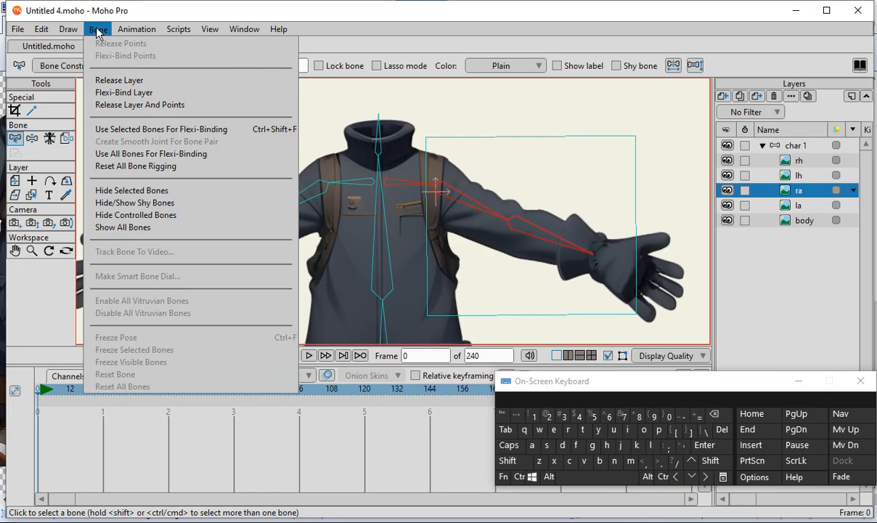
pyautogui.click(139, 133)
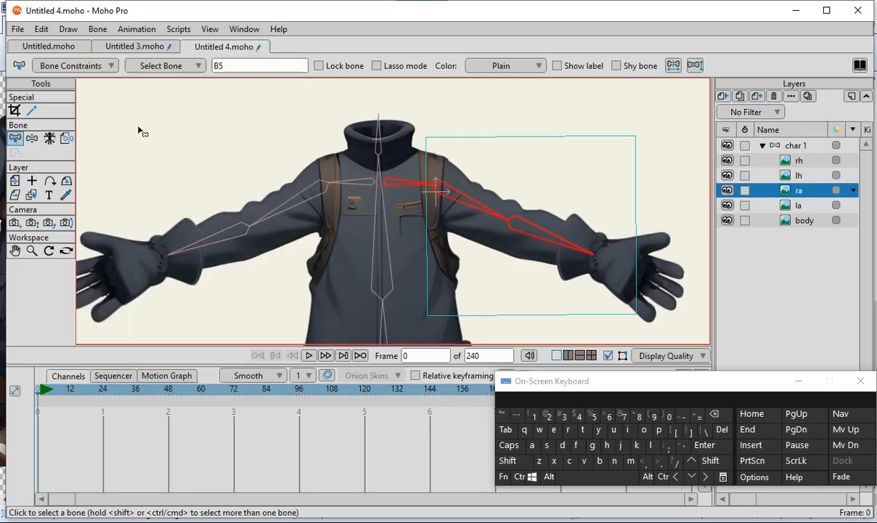
# Step: Examine the ra arm's bone chain and the whole body rig against the character artwork
pyautogui.scroll(2, 593, 222)
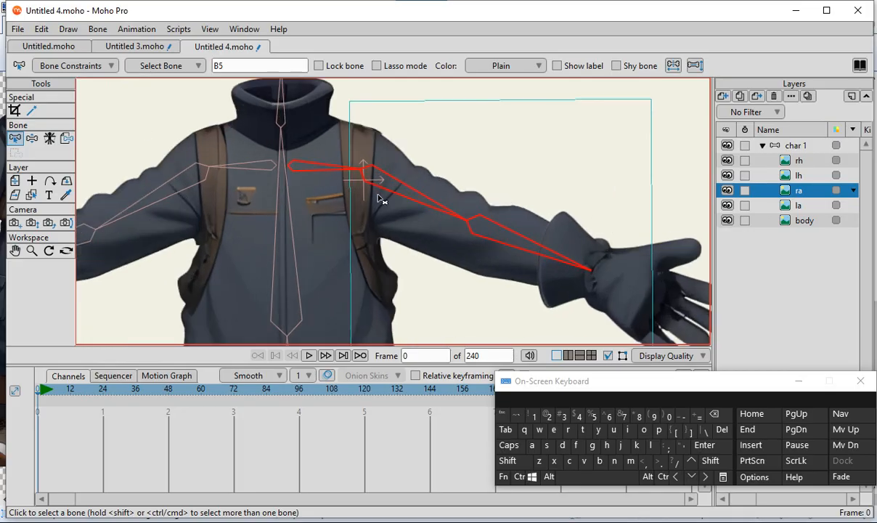
pyautogui.scroll(-8, 379, 190)
pyautogui.scroll(4, 331, 181)
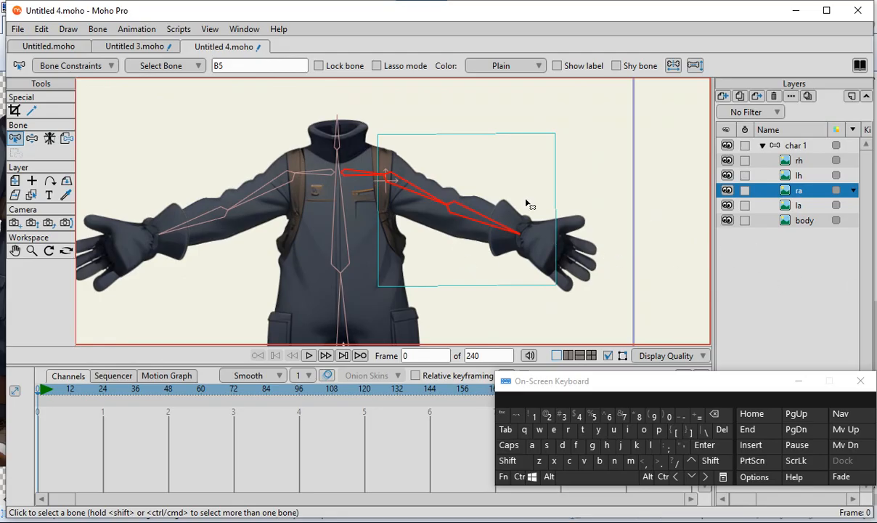
pyautogui.scroll(-2, 519, 205)
pyautogui.scroll(1, 435, 175)
pyautogui.scroll(1, 471, 211)
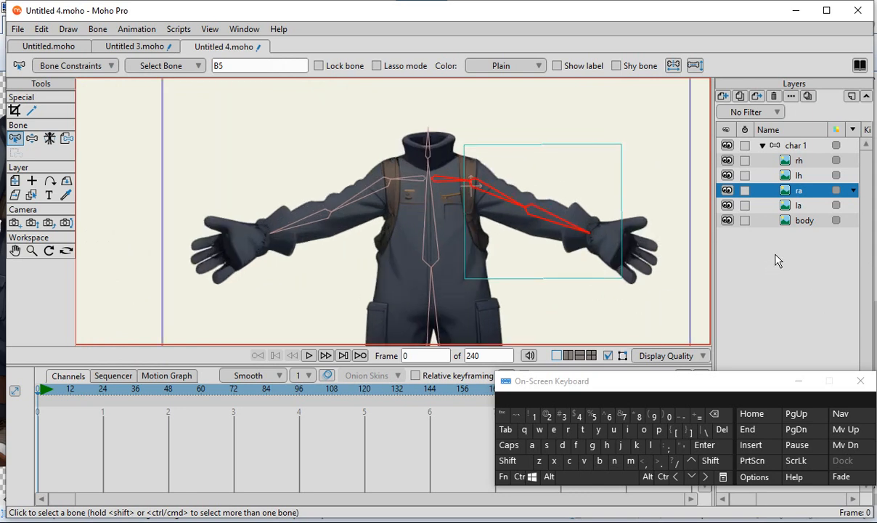
pyautogui.scroll(2, 589, 268)
pyautogui.scroll(-1, 559, 225)
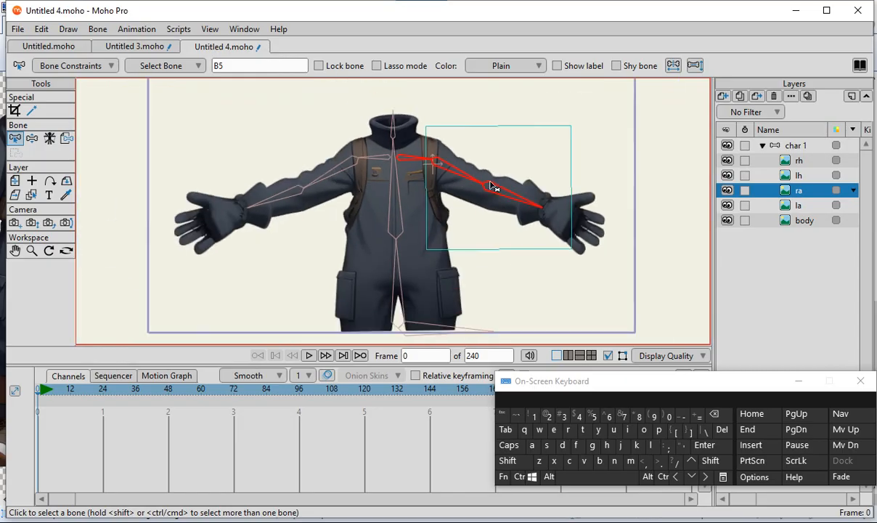
# Step: Select the ra arm's forearm bone and make the char 1 bone layer active
pyautogui.click(512, 195)
pyautogui.scroll(1, 530, 214)
pyautogui.scroll(1, 540, 202)
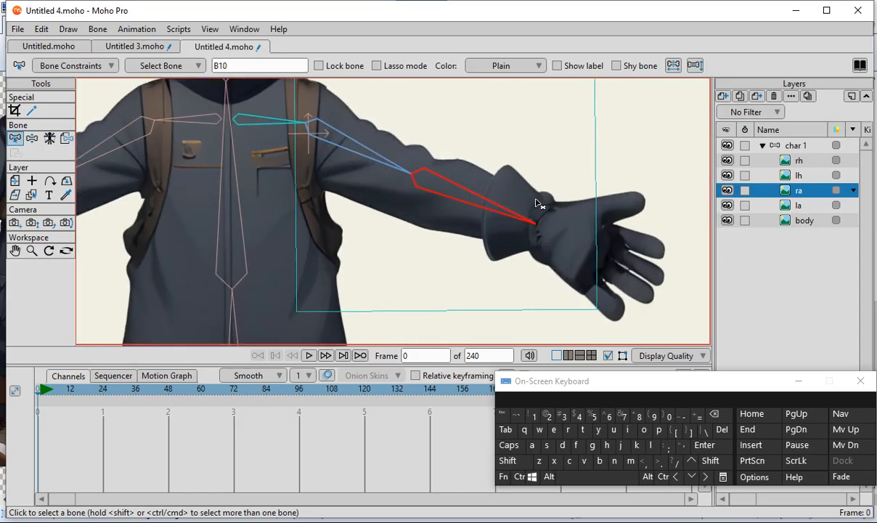
pyautogui.scroll(-2, 546, 249)
pyautogui.scroll(1, 548, 250)
pyautogui.scroll(1, 462, 303)
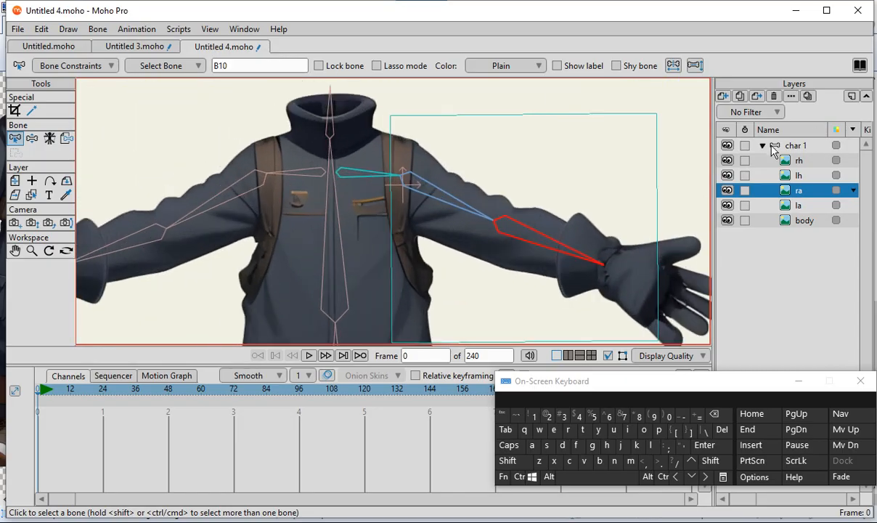
pyautogui.scroll(-2, 546, 236)
pyautogui.scroll(1, 530, 249)
pyautogui.scroll(1, 557, 255)
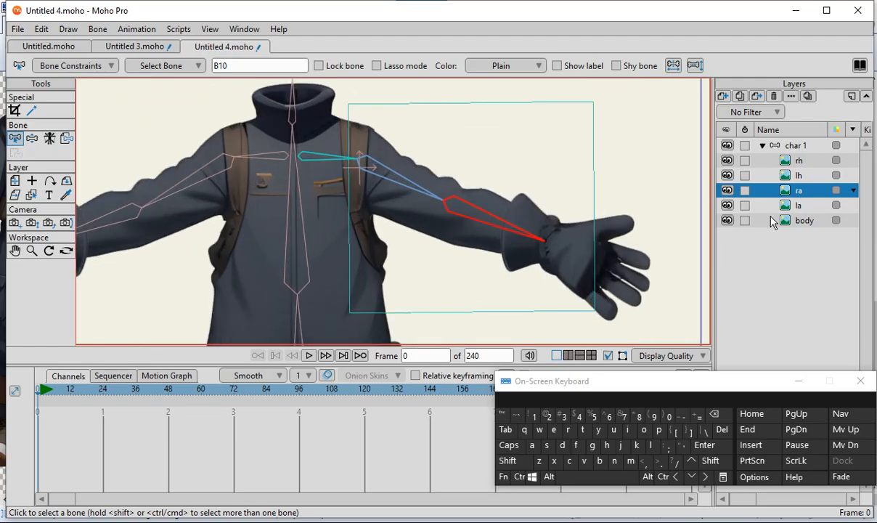
pyautogui.click(807, 146)
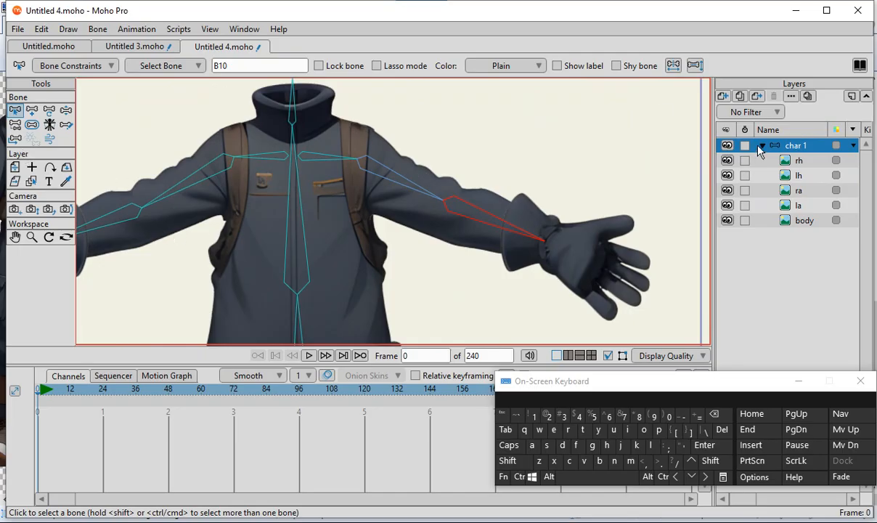
# Step: Add a hand bone from the tip of the ra arm's forearm bone at the wrist out to the fingertips
pyautogui.click(32, 113)
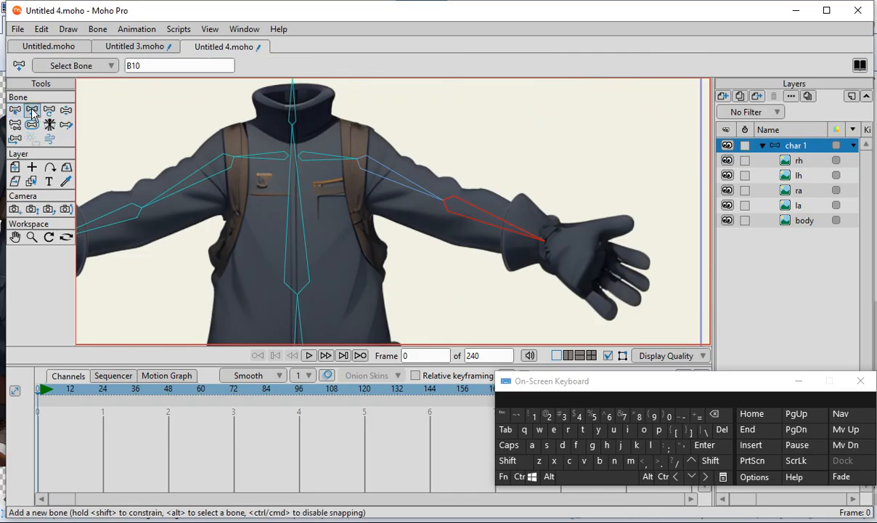
pyautogui.scroll(-3, 434, 222)
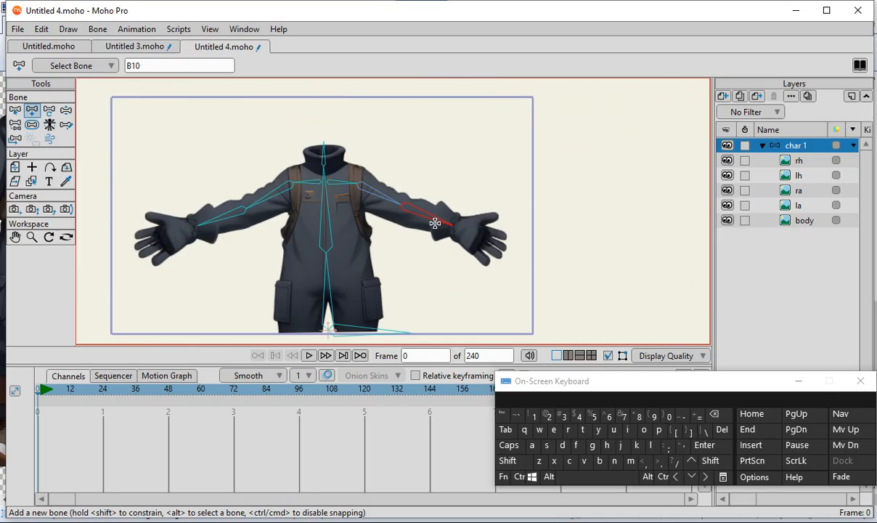
pyautogui.scroll(5, 468, 234)
pyautogui.scroll(2, 465, 227)
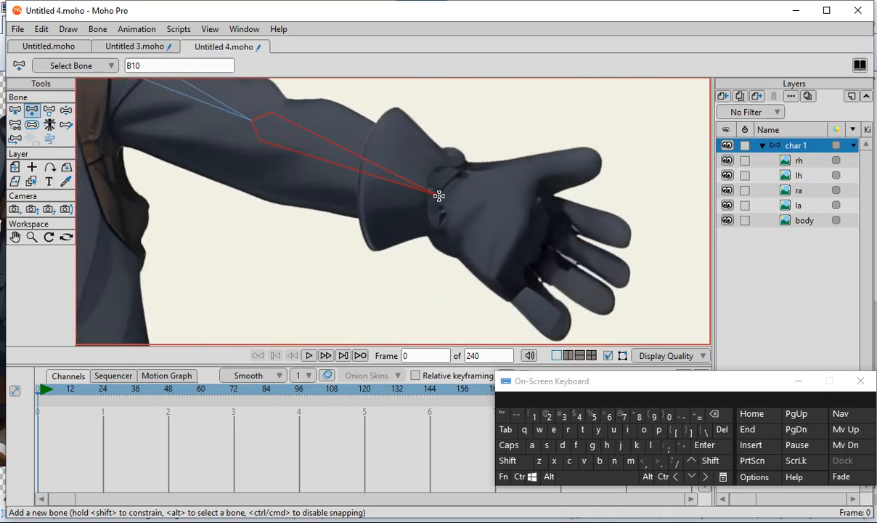
pyautogui.moveTo(435, 195); pyautogui.dragTo(641, 291)
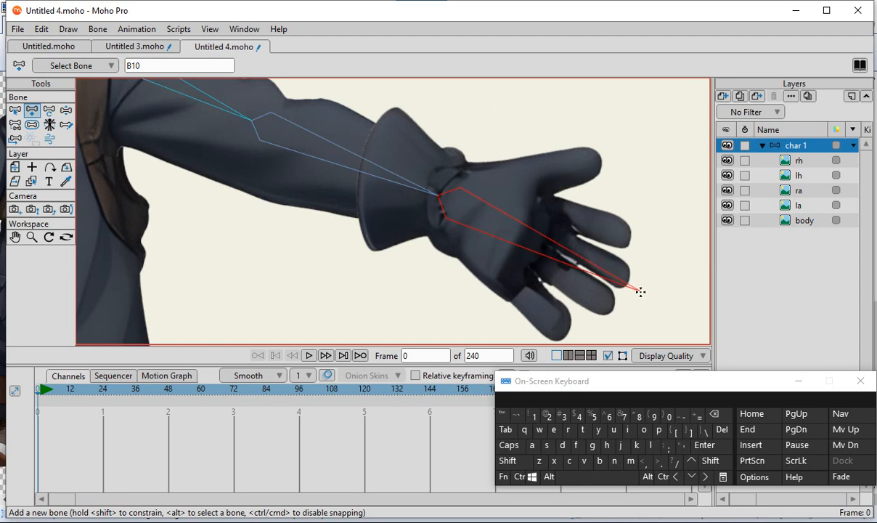
pyautogui.moveTo(640, 291); pyautogui.dragTo(640, 291)
# Step: Flexi-bind the rh layer to its newly drawn hand bone only
pyautogui.scroll(-3, 610, 298)
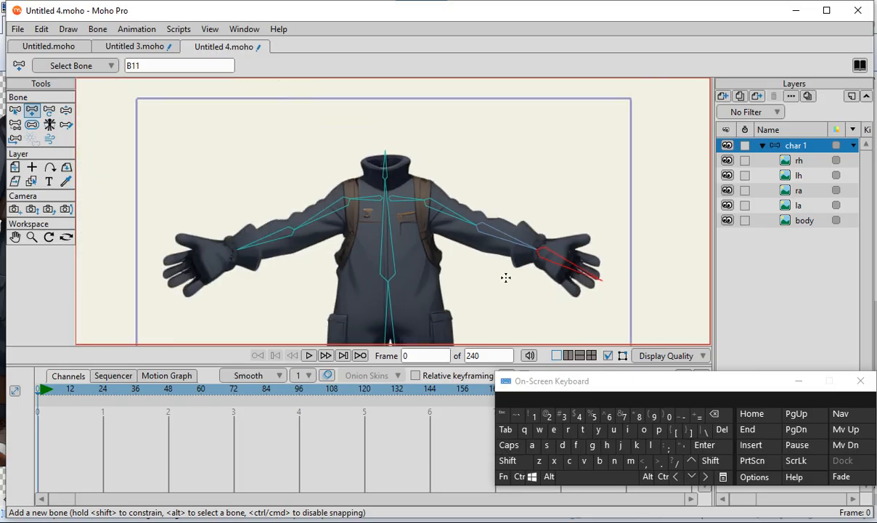
pyautogui.scroll(1, 574, 269)
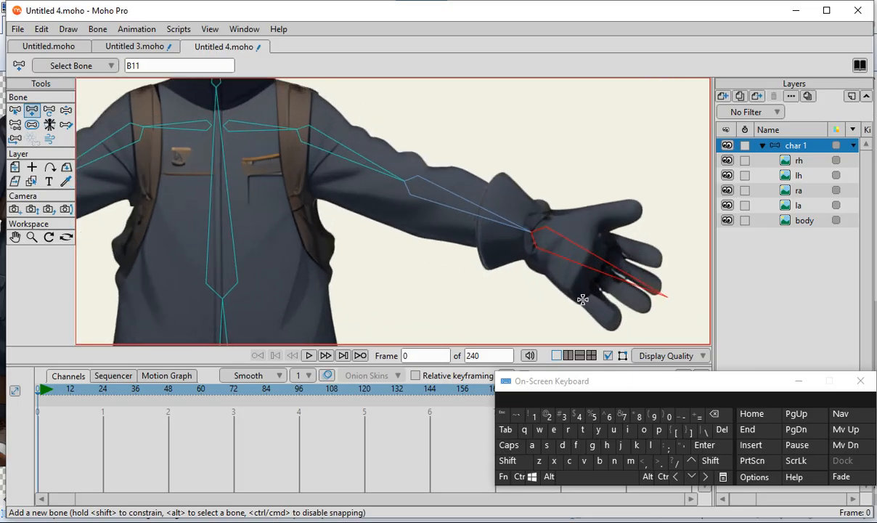
pyautogui.scroll(-2, 445, 219)
pyautogui.scroll(1, 501, 210)
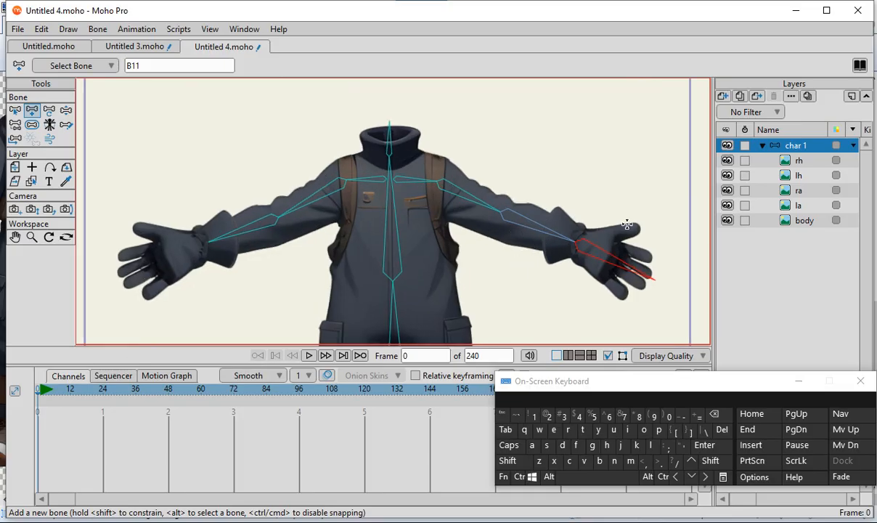
pyautogui.scroll(1, 662, 300)
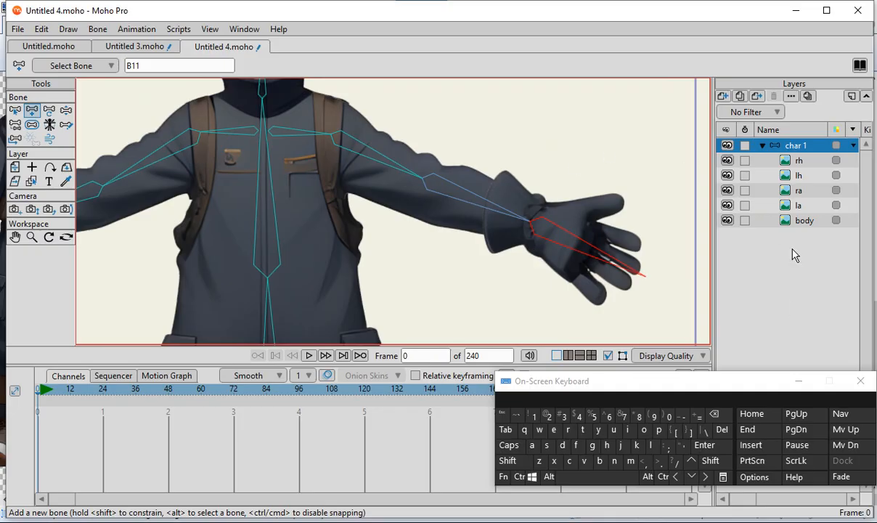
pyautogui.click(800, 161)
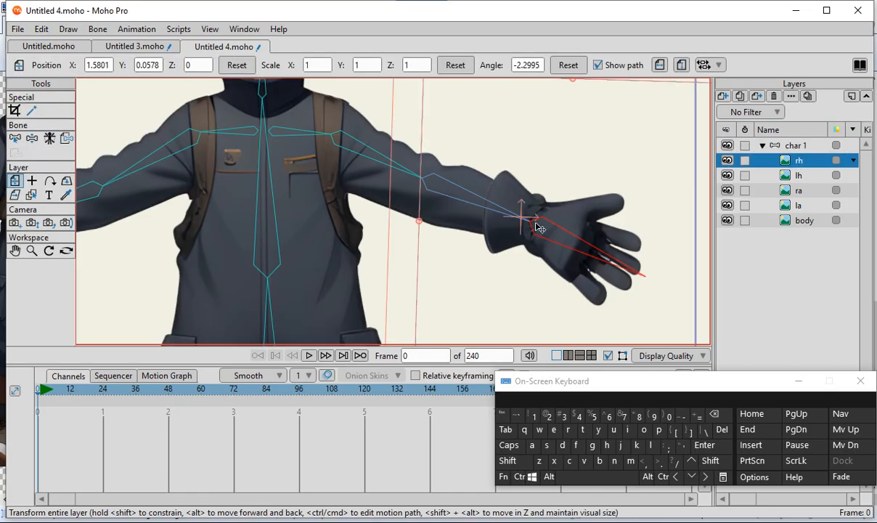
pyautogui.scroll(-3, 537, 227)
pyautogui.scroll(2, 551, 226)
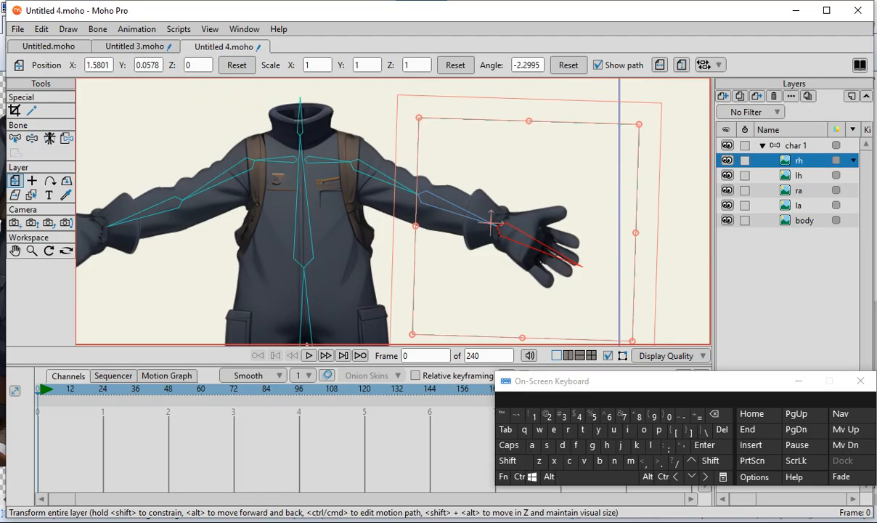
pyautogui.click(97, 31)
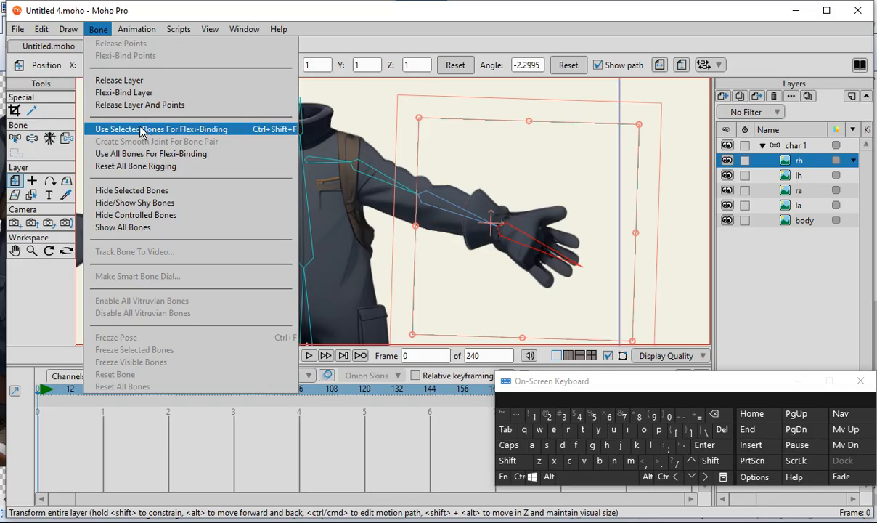
pyautogui.click(141, 130)
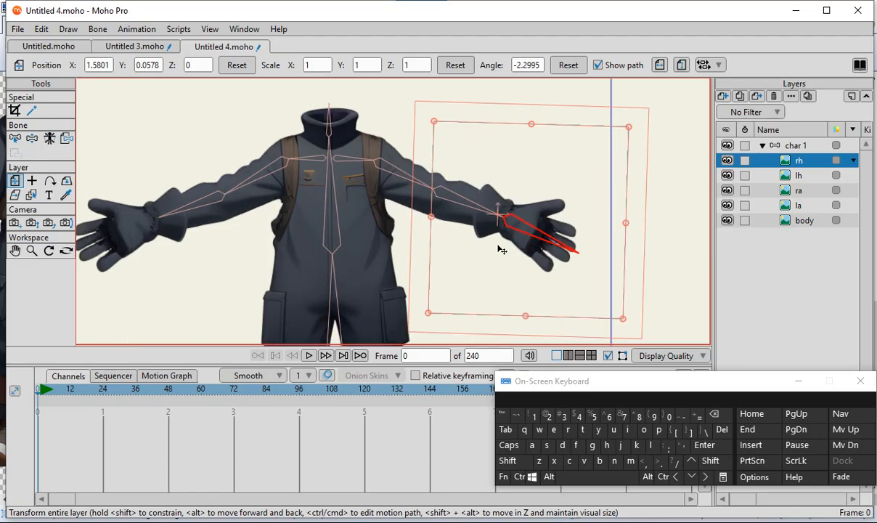
# Step: Make the char 1 bone layer active and select the la arm's forearm bone as the parent for a hand bone
pyautogui.scroll(-3, 742, 245)
pyautogui.scroll(2, 432, 230)
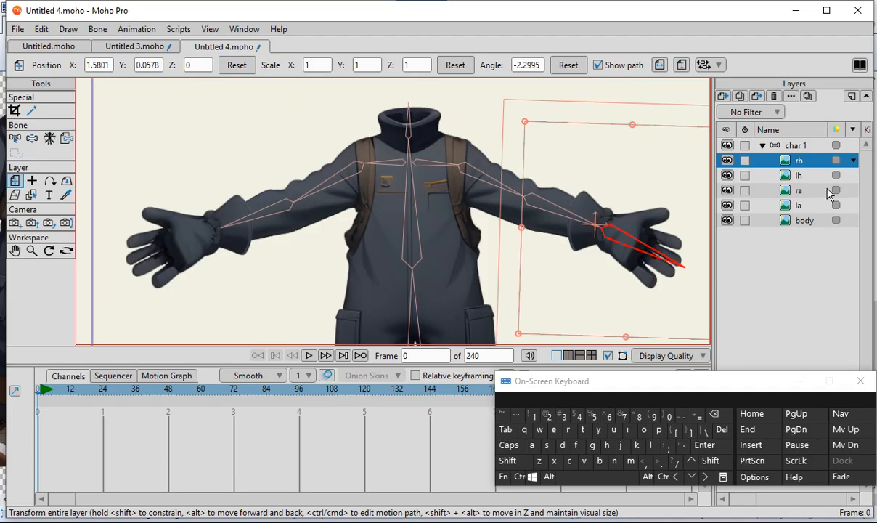
pyautogui.click(807, 178)
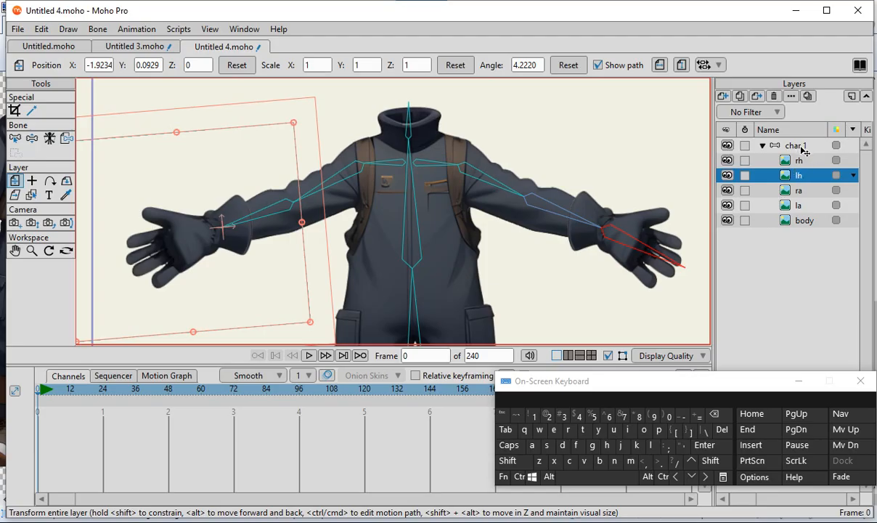
pyautogui.click(774, 144)
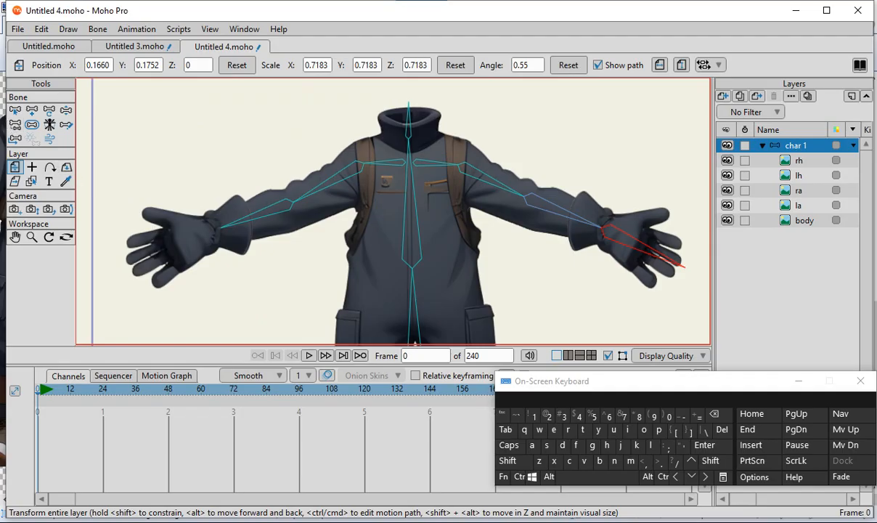
pyautogui.click(32, 113)
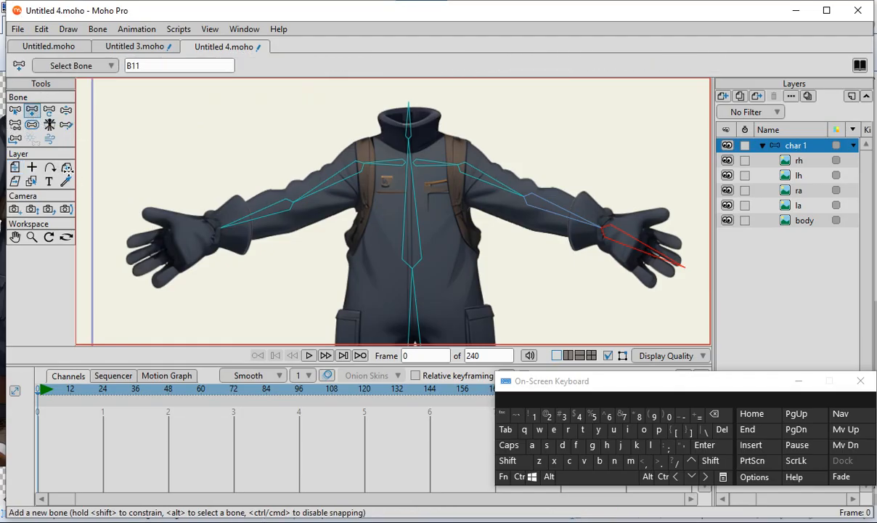
pyautogui.scroll(-2, 334, 218)
pyautogui.scroll(5, 265, 205)
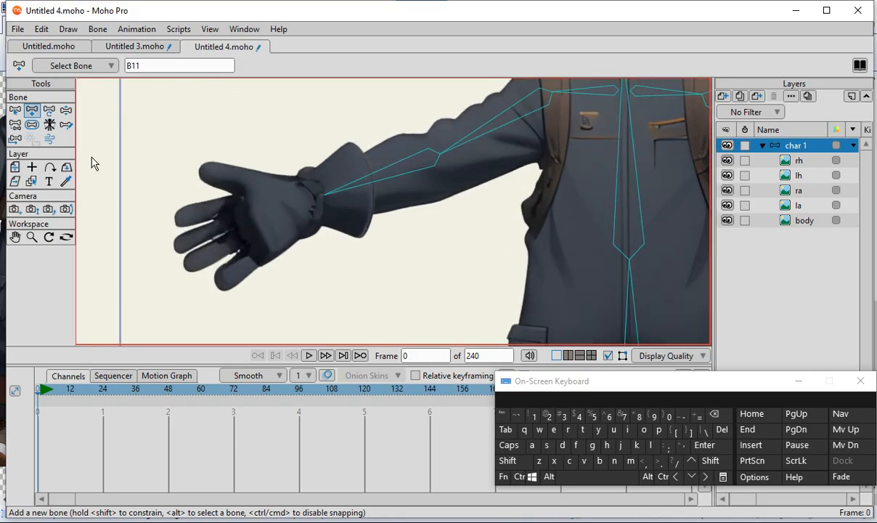
pyautogui.click(15, 110)
pyautogui.scroll(-1, 187, 227)
pyautogui.scroll(1, 257, 176)
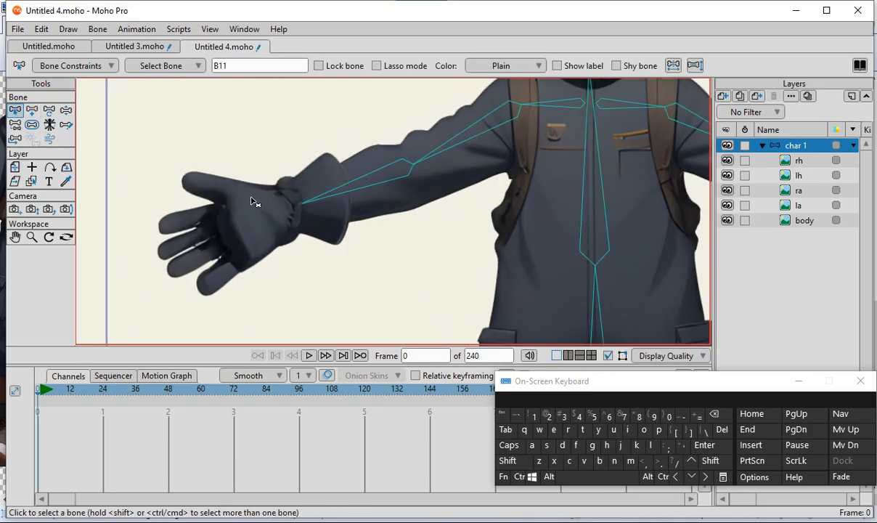
pyautogui.click(308, 191)
pyautogui.scroll(-1, 399, 211)
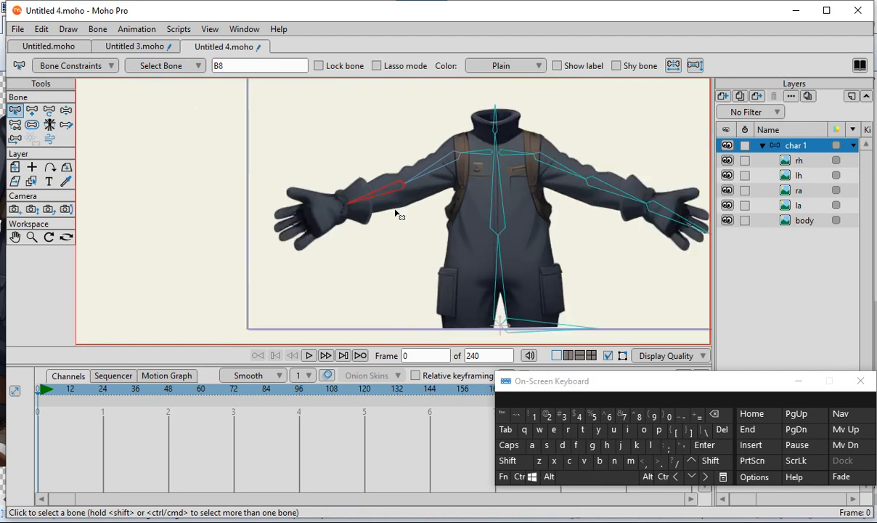
pyautogui.scroll(1, 284, 164)
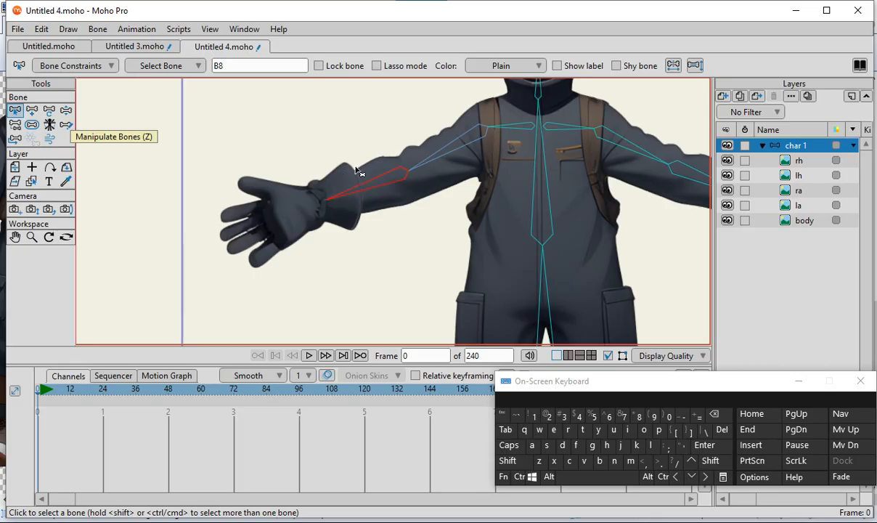
# Step: Add a hand bone from the la arm's wrist out to the fingertips of the lh hand
pyautogui.click(33, 114)
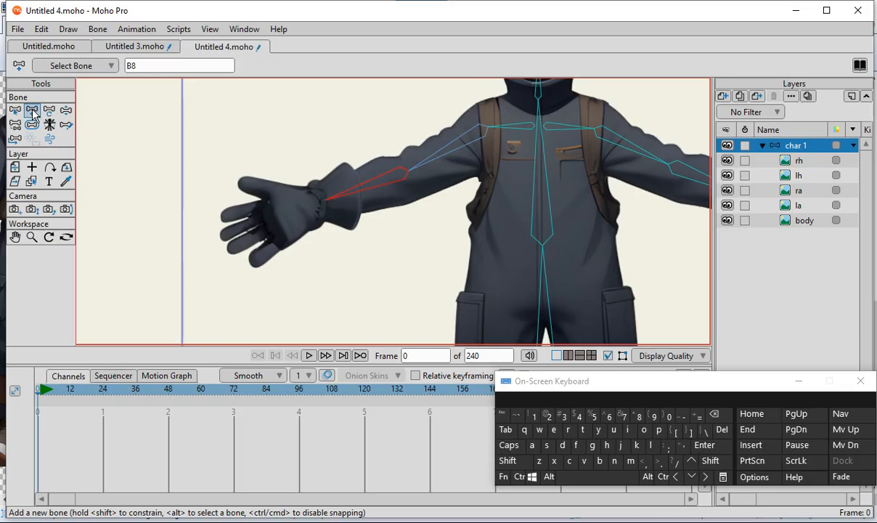
pyautogui.scroll(2, 247, 211)
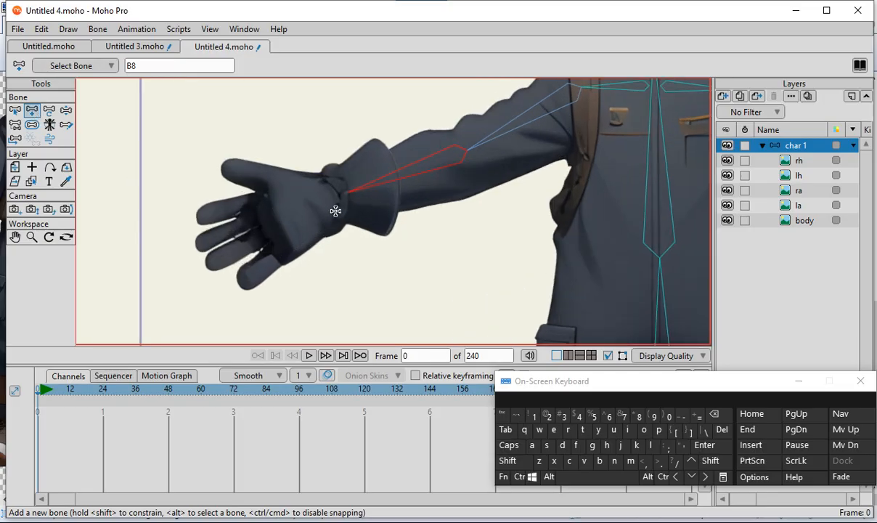
pyautogui.scroll(2, 338, 196)
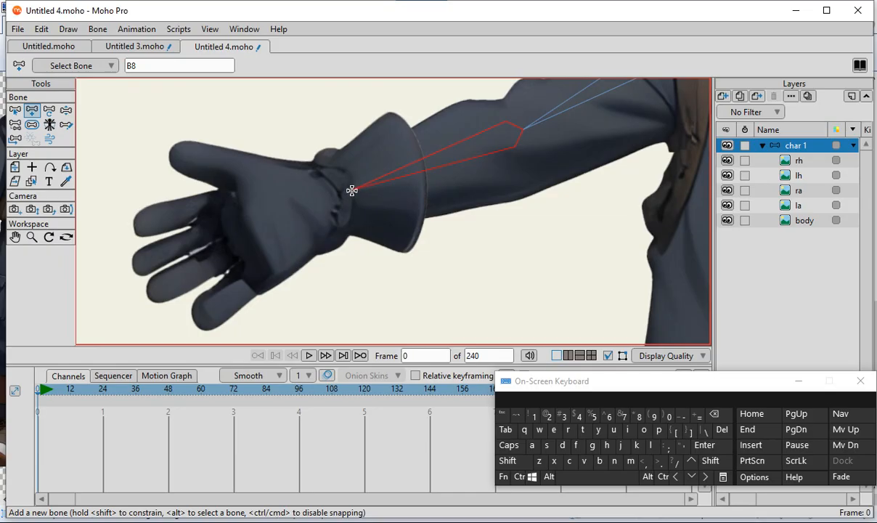
pyautogui.moveTo(352, 190); pyautogui.dragTo(126, 279)
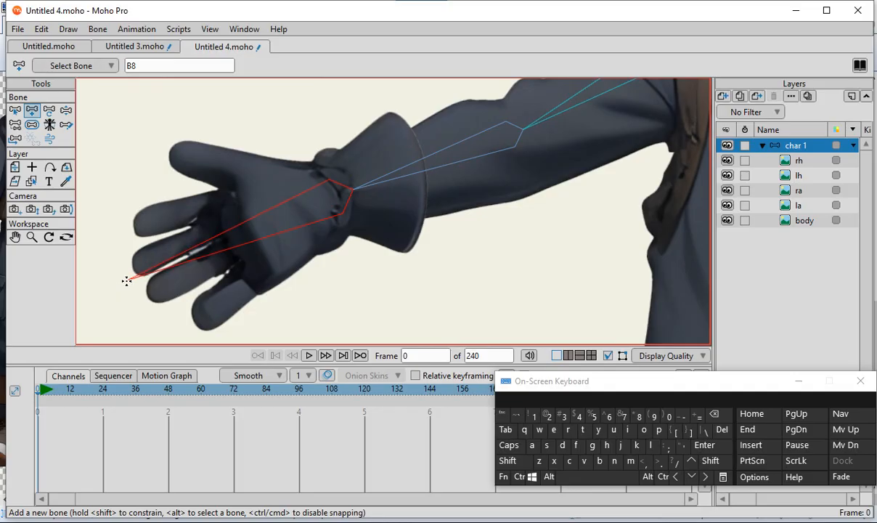
# Step: Flexi-bind the lh layer to its newly drawn hand bone only
pyautogui.scroll(-3, 273, 251)
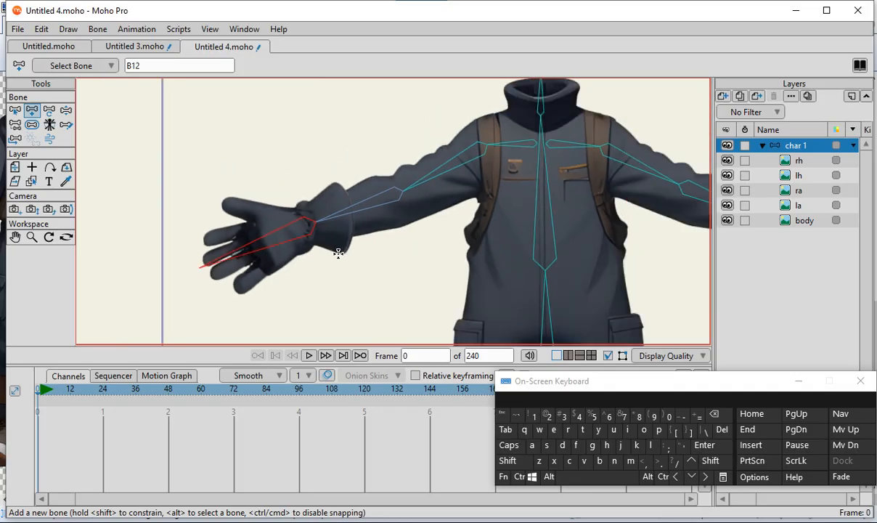
pyautogui.scroll(-3, 337, 217)
pyautogui.scroll(3, 391, 247)
pyautogui.scroll(-3, 439, 268)
pyautogui.scroll(3, 460, 190)
pyautogui.scroll(2, 406, 200)
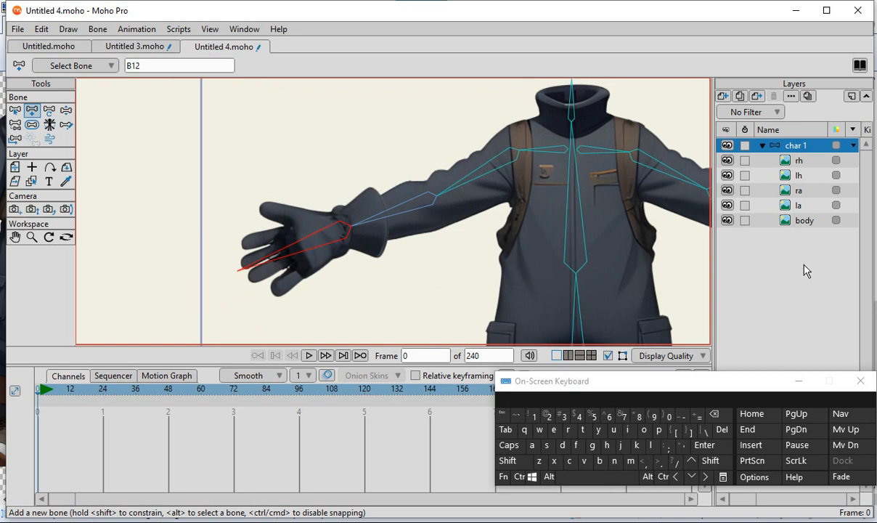
pyautogui.click(802, 176)
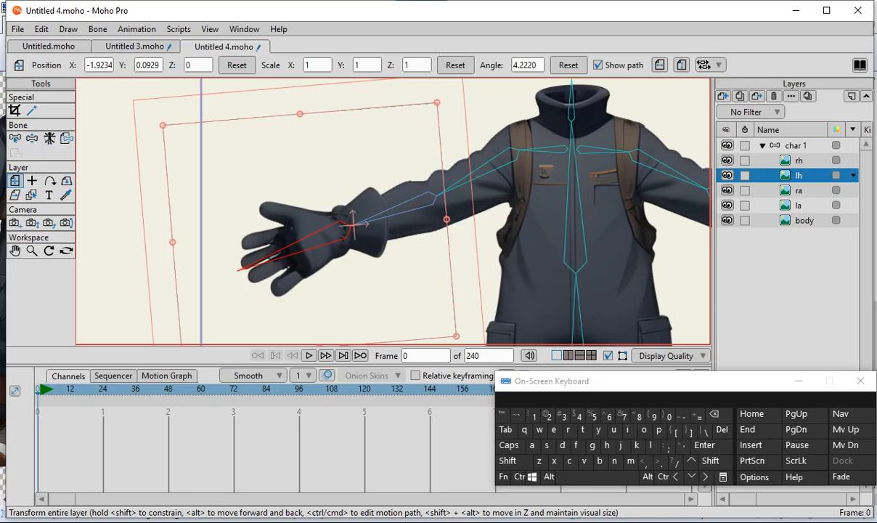
pyautogui.click(95, 31)
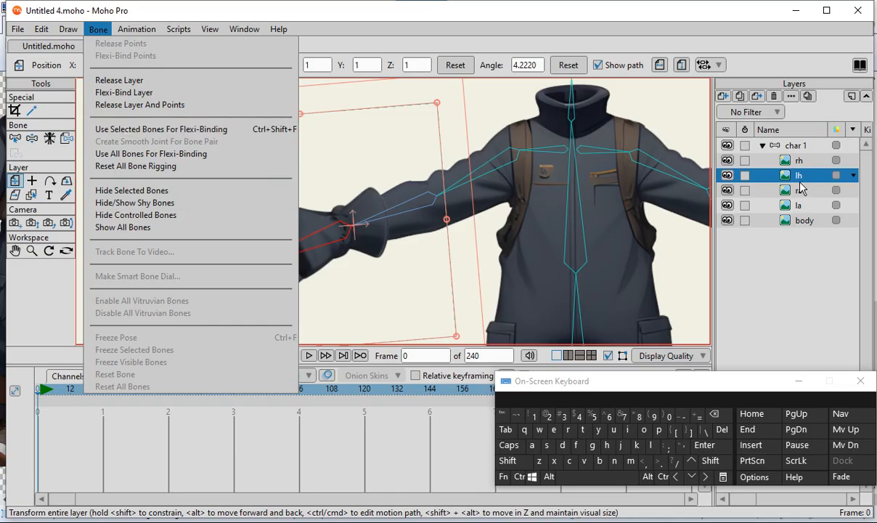
pyautogui.click(135, 130)
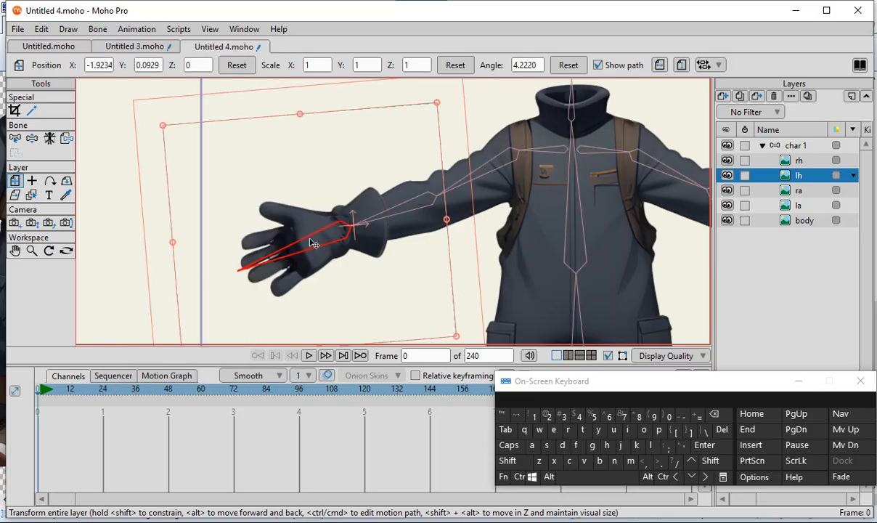
# Step: Examine the whole rig with both arm chains and hand bones against the character artwork
pyautogui.scroll(-5, 314, 269)
pyautogui.scroll(1, 324, 277)
pyautogui.scroll(1, 229, 197)
pyautogui.scroll(-2, 406, 308)
pyautogui.scroll(2, 385, 329)
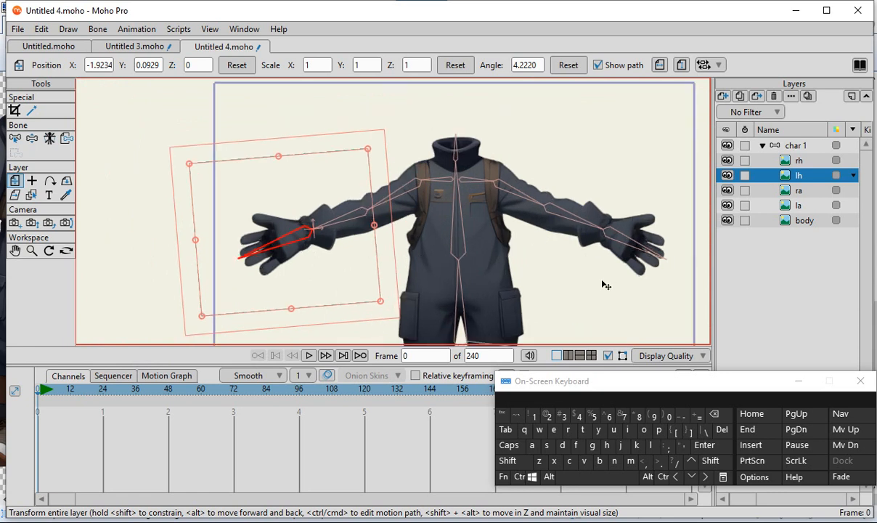
pyautogui.scroll(-3, 465, 248)
pyautogui.scroll(4, 448, 252)
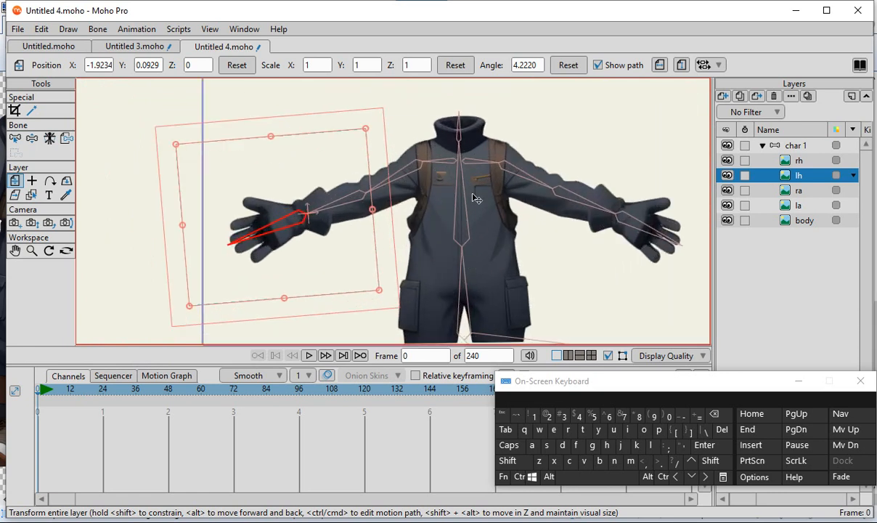
# Step: Make the char 1 bone layer active, uncover the timeline and move to frame 48
pyautogui.click(771, 148)
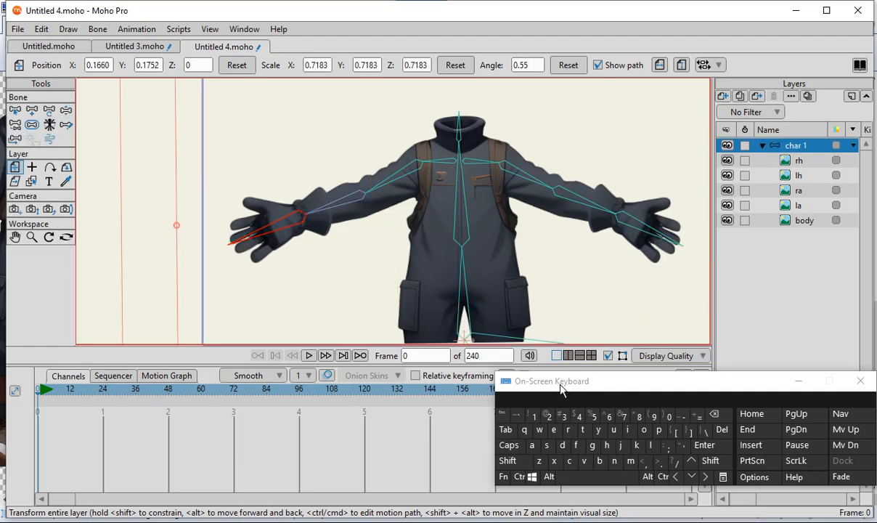
pyautogui.moveTo(560, 390); pyautogui.dragTo(625, 507)
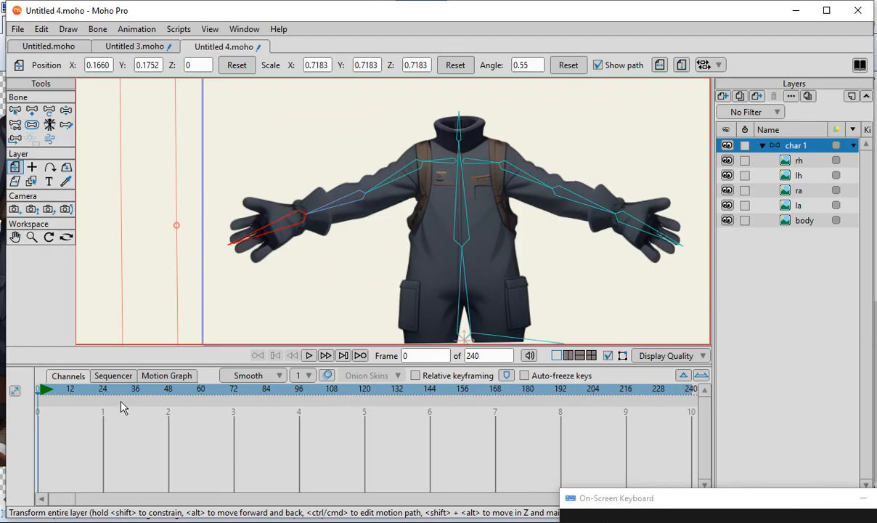
pyautogui.moveTo(48, 391); pyautogui.dragTo(171, 392)
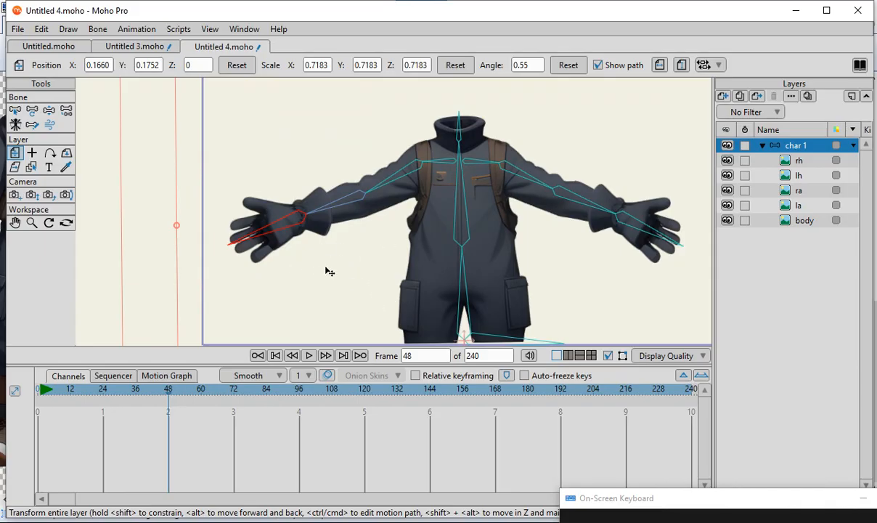
pyautogui.click(359, 283)
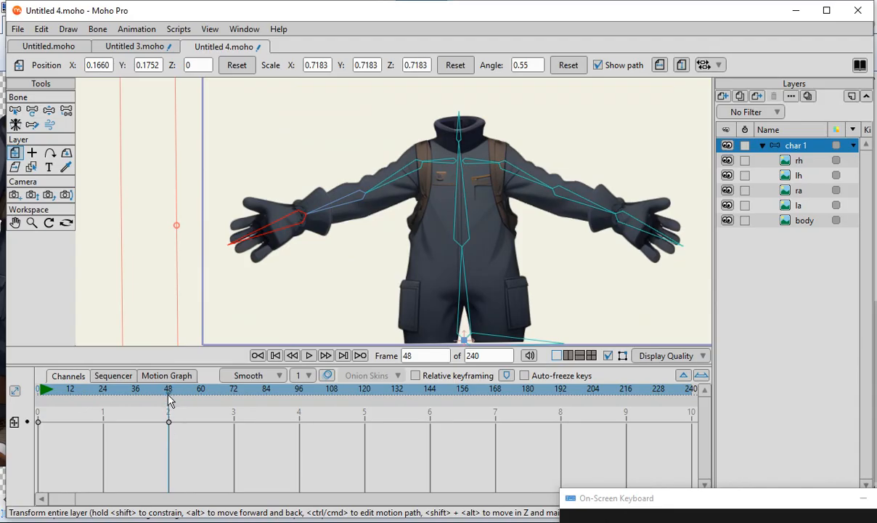
# Step: Key the char 1 layer's transform at frame 216 and return to frame 72
pyautogui.moveTo(171, 393); pyautogui.dragTo(627, 432)
pyautogui.click(571, 289)
pyautogui.moveTo(626, 392); pyautogui.dragTo(234, 468)
pyautogui.scroll(-5, 457, 291)
pyautogui.scroll(2, 457, 291)
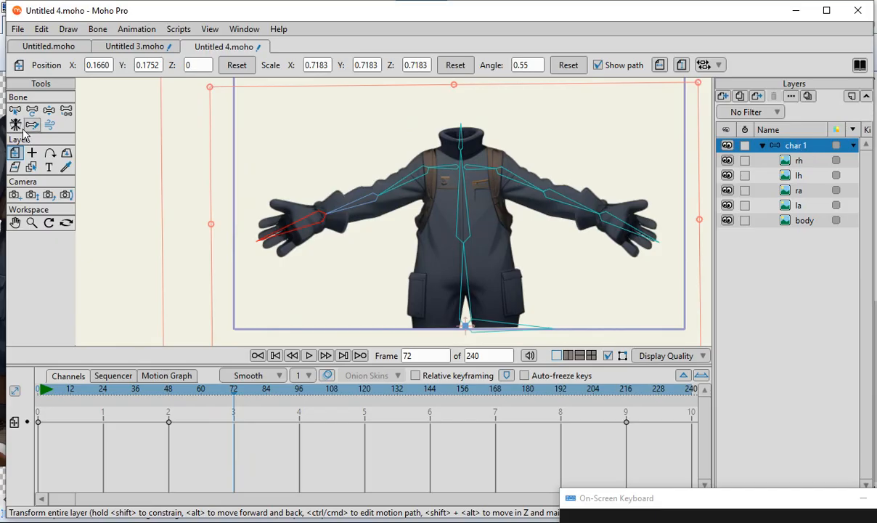
pyautogui.scroll(3, 444, 160)
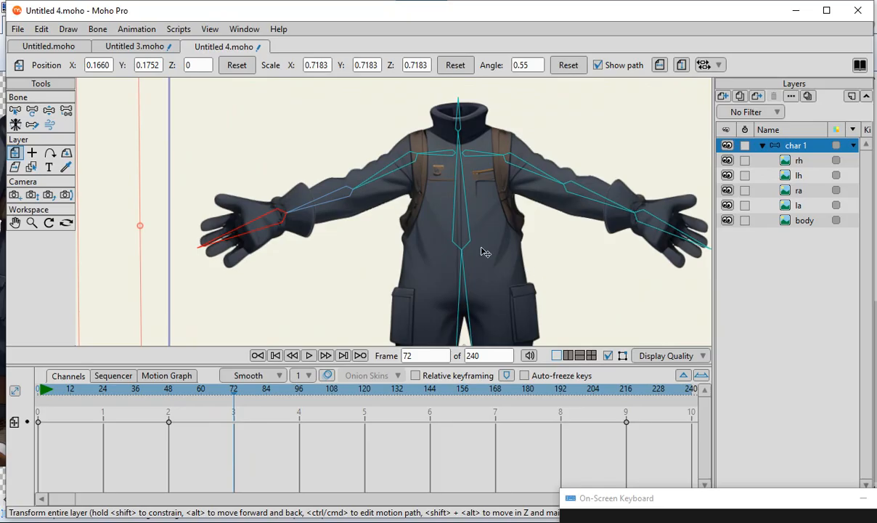
pyautogui.scroll(-3, 464, 243)
pyautogui.scroll(2, 436, 239)
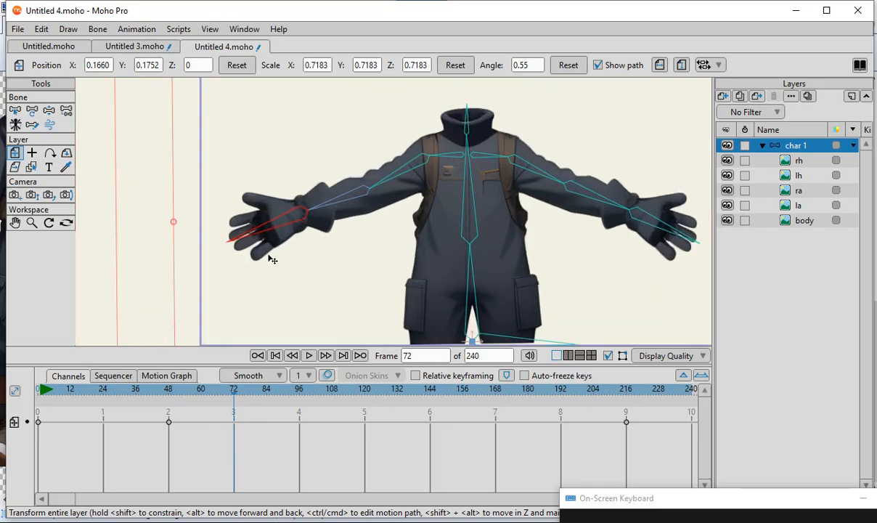
# Step: Tilt the torso bone to an angle of about 25° at frame 72 with the Transform Bone tool
pyautogui.click(33, 113)
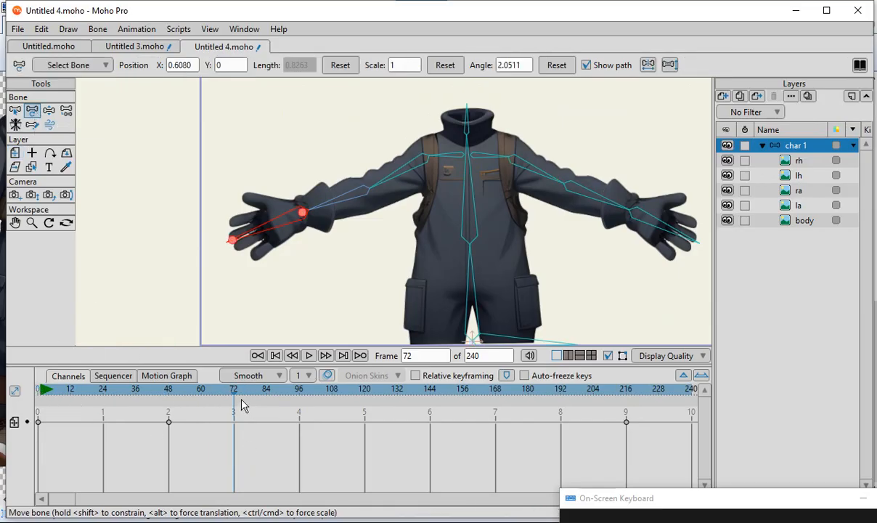
pyautogui.scroll(-4, 445, 209)
pyautogui.scroll(3, 452, 173)
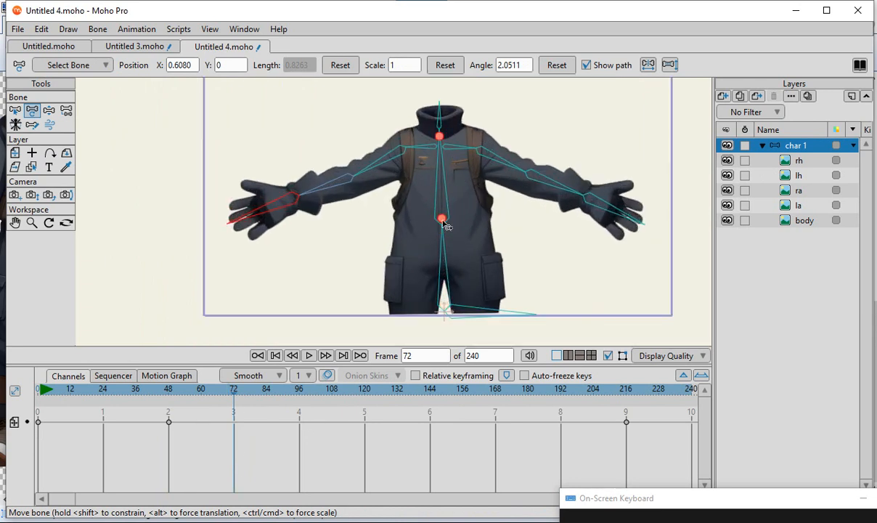
pyautogui.scroll(2, 445, 225)
pyautogui.scroll(2, 457, 229)
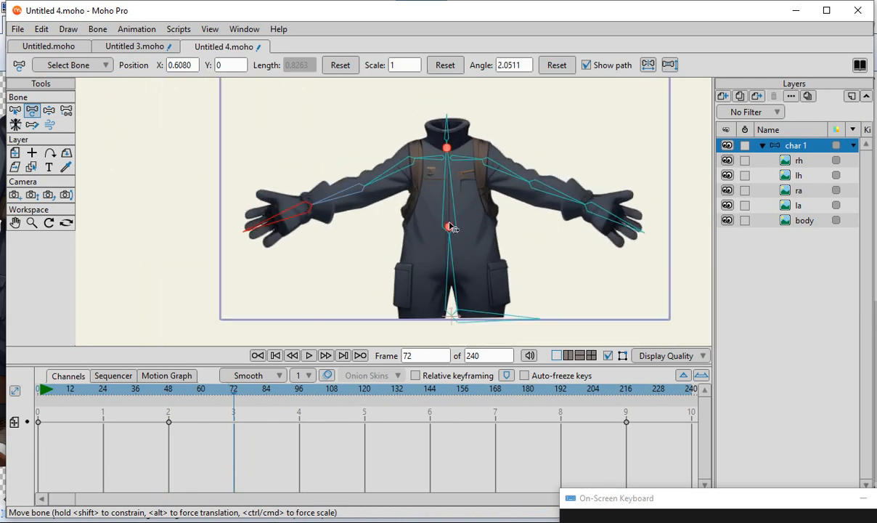
pyautogui.scroll(-3, 424, 222)
pyautogui.scroll(2, 407, 196)
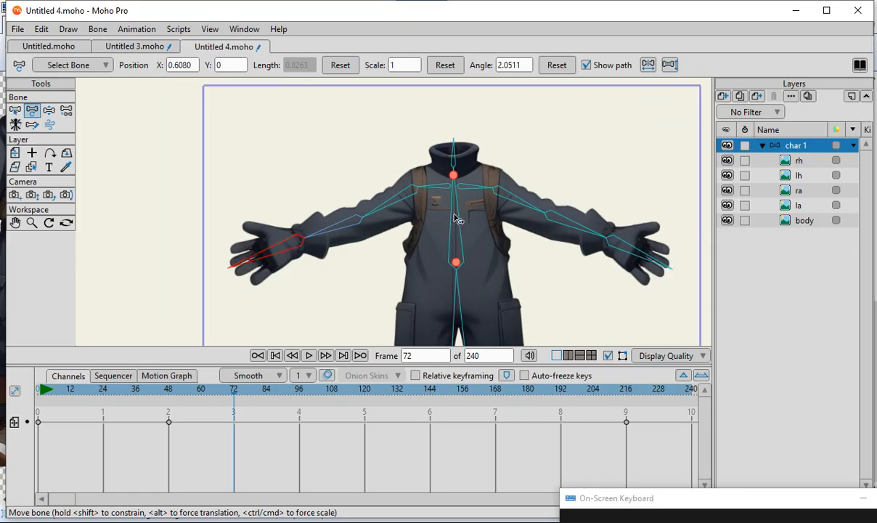
pyautogui.scroll(1, 438, 227)
pyautogui.click(457, 223)
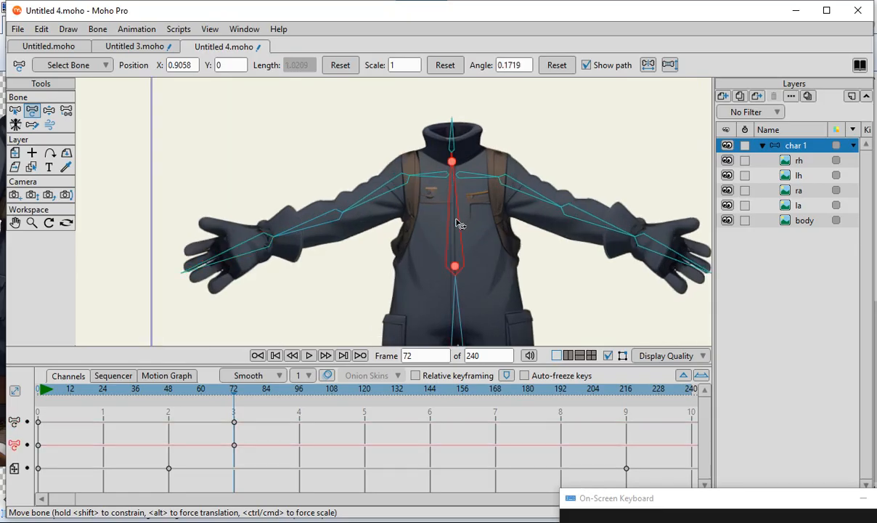
pyautogui.scroll(2, 440, 228)
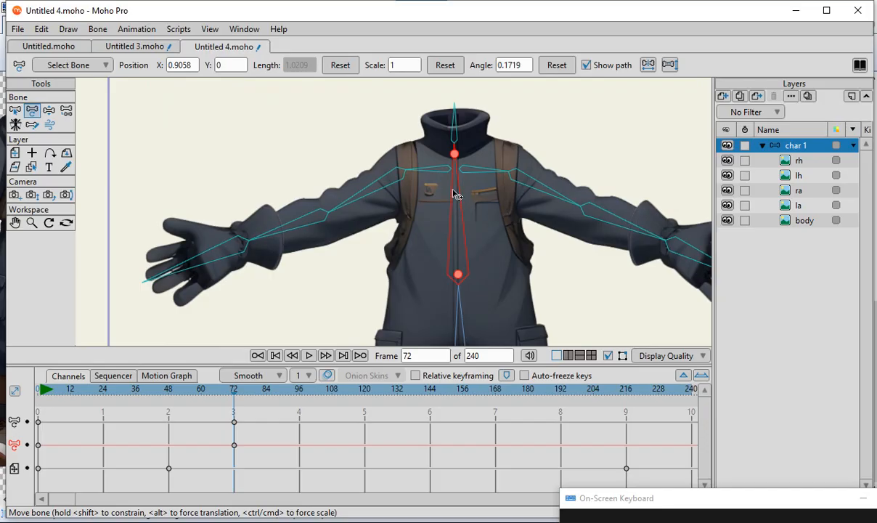
pyautogui.scroll(-1, 451, 210)
pyautogui.scroll(1, 454, 207)
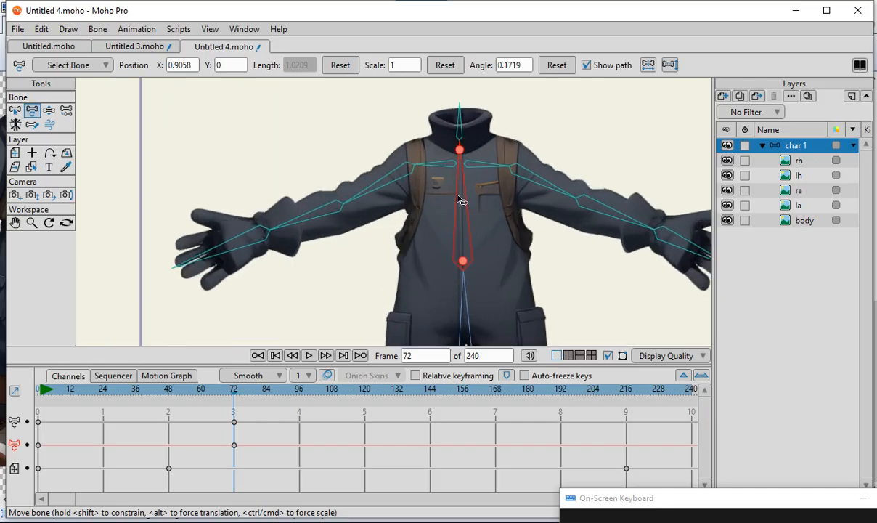
pyautogui.moveTo(464, 196); pyautogui.dragTo(434, 211)
pyautogui.scroll(-1, 434, 212)
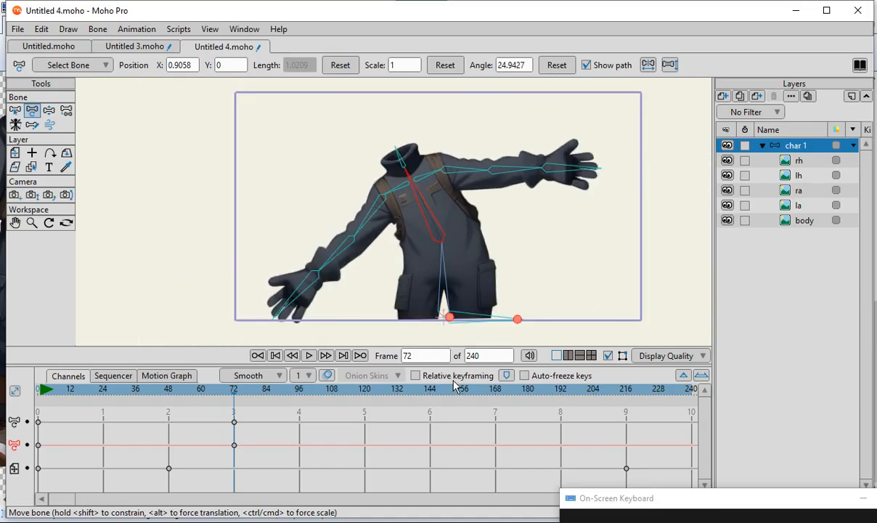
pyautogui.scroll(1, 440, 238)
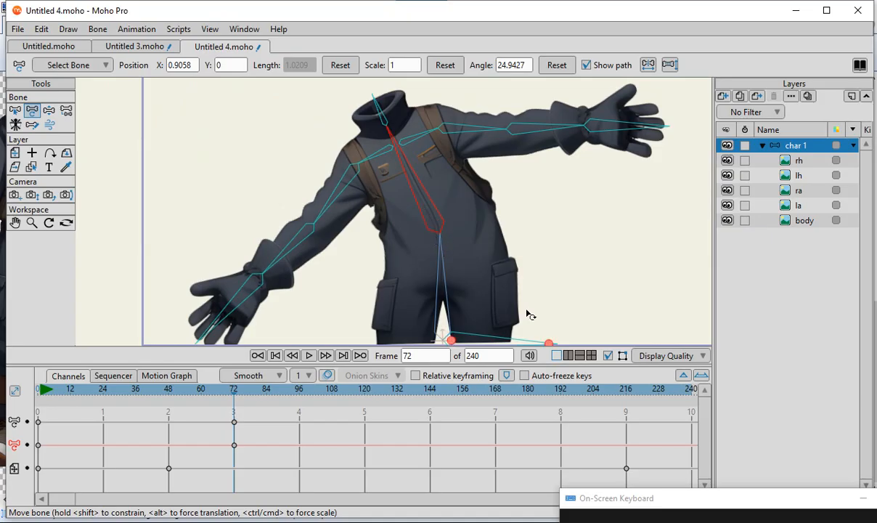
# Step: Key the torso bone upright at about 1° on frame 96 and leaning the opposite way at about -35° on frame 120
pyautogui.click(300, 392)
pyautogui.moveTo(416, 176); pyautogui.dragTo(438, 172)
pyautogui.moveTo(299, 394); pyautogui.dragTo(366, 411)
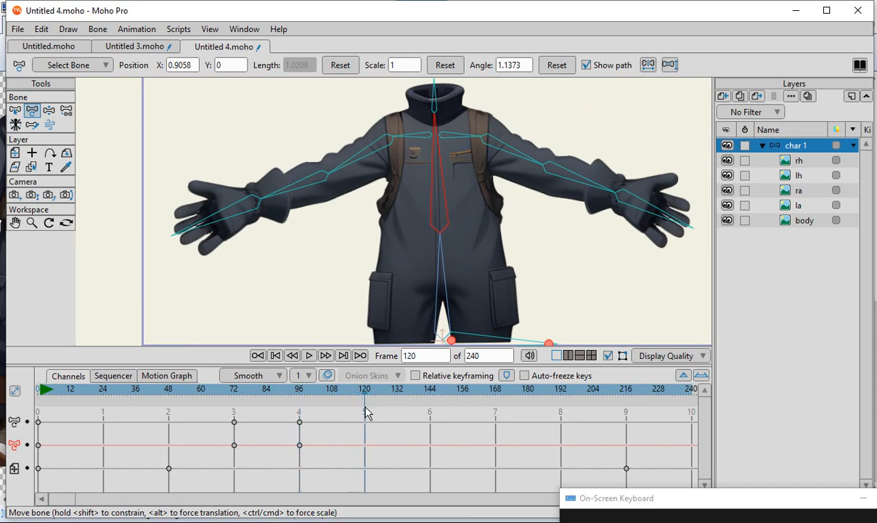
pyautogui.moveTo(438, 167); pyautogui.dragTo(477, 184)
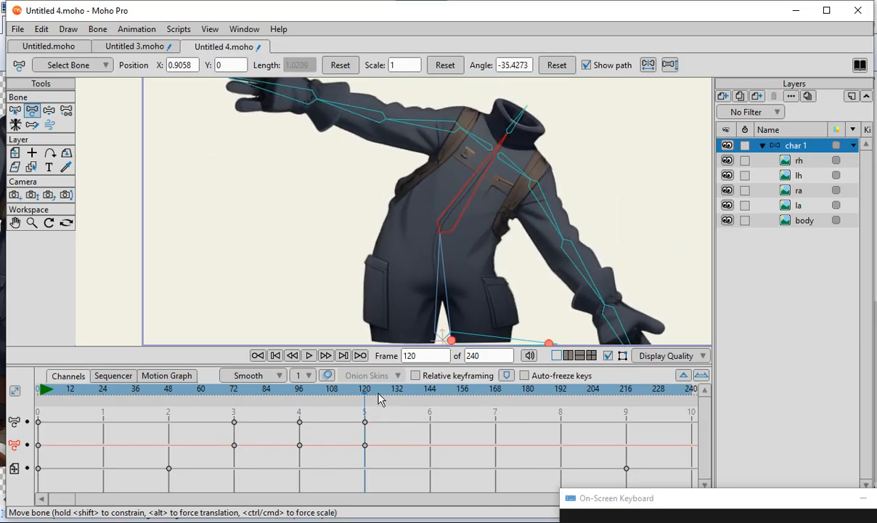
# Step: Key the torso bone upright at about -1° on frame 144 and tilted to about 34.5° on frame 168
pyautogui.moveTo(364, 392); pyautogui.dragTo(430, 392)
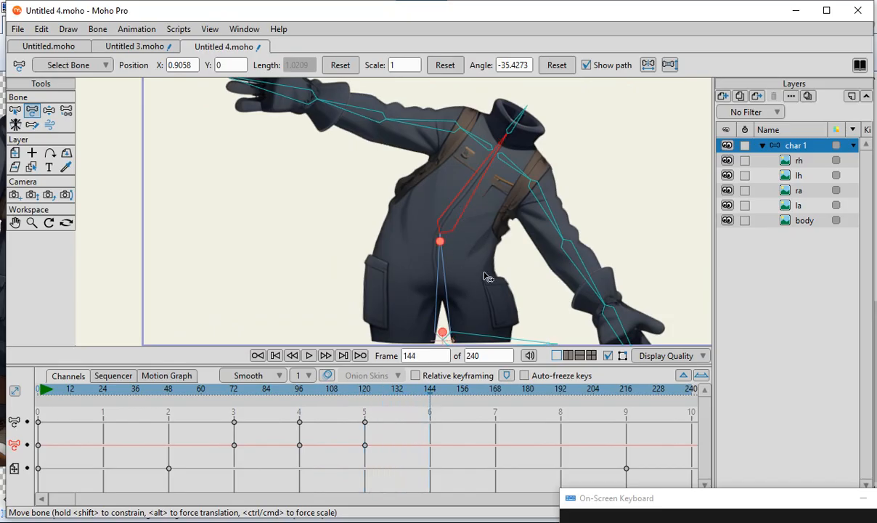
pyautogui.moveTo(452, 183)
pyautogui.mouseDown()
pyautogui.moveTo(462, 184)
pyautogui.moveTo(446, 179)
pyautogui.mouseUp()
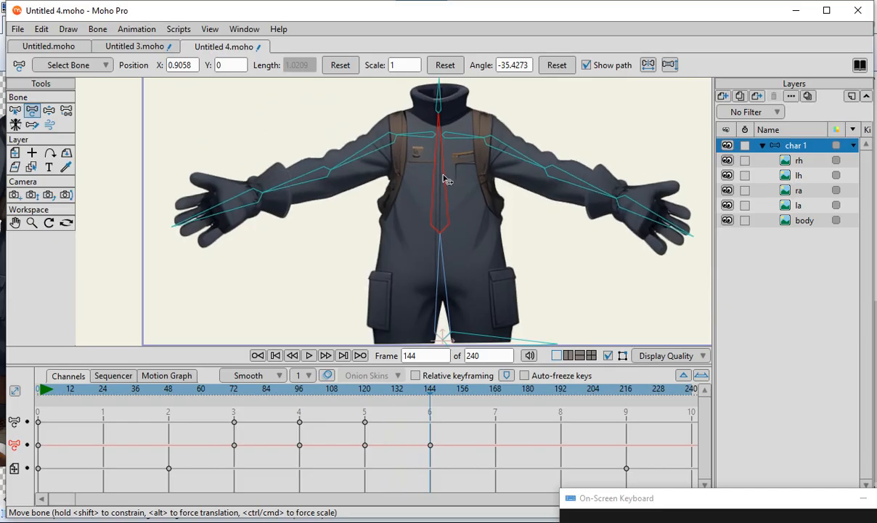
pyautogui.click(441, 391)
pyautogui.moveTo(450, 396); pyautogui.dragTo(495, 406)
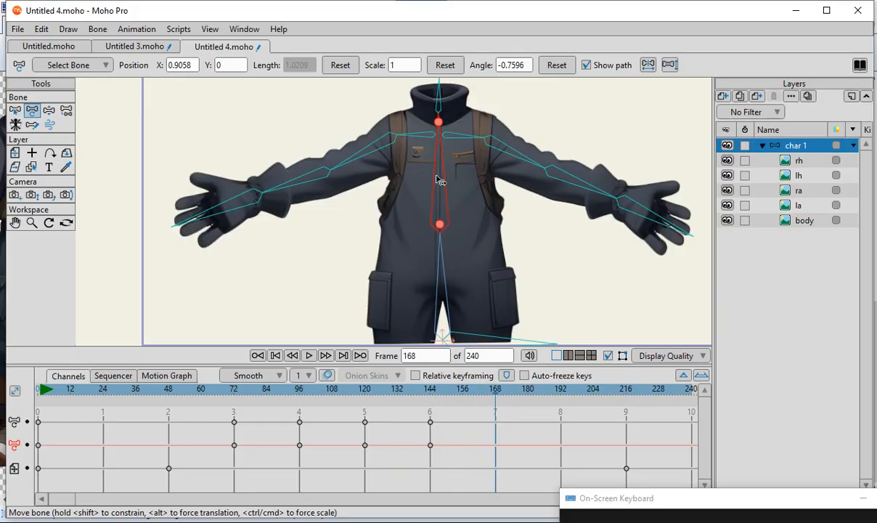
pyautogui.moveTo(415, 157); pyautogui.dragTo(409, 196)
pyautogui.scroll(-3, 467, 273)
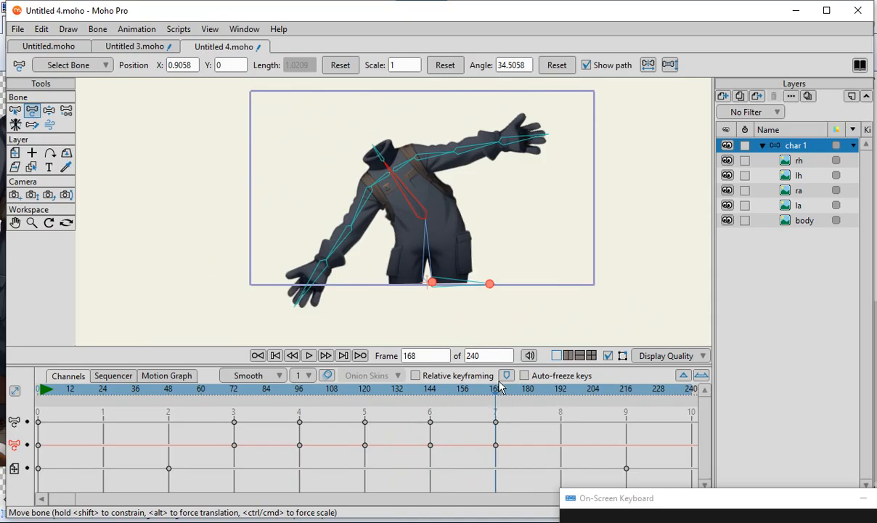
# Step: Return to frame 0 and limit the playback range to frames 72 through 168
pyautogui.moveTo(495, 391); pyautogui.dragTo(9, 407)
pyautogui.moveTo(662, 504); pyautogui.dragTo(707, 348)
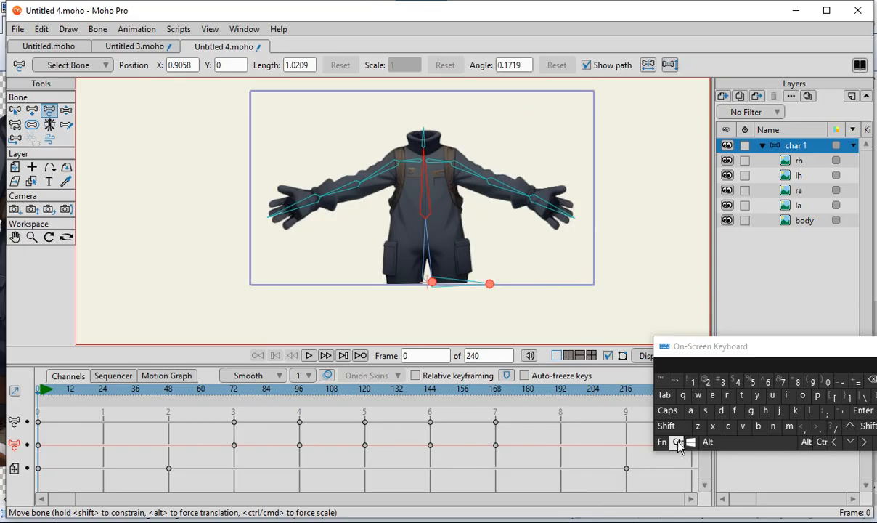
pyautogui.click(678, 444)
pyautogui.moveTo(657, 348); pyautogui.dragTo(803, 443)
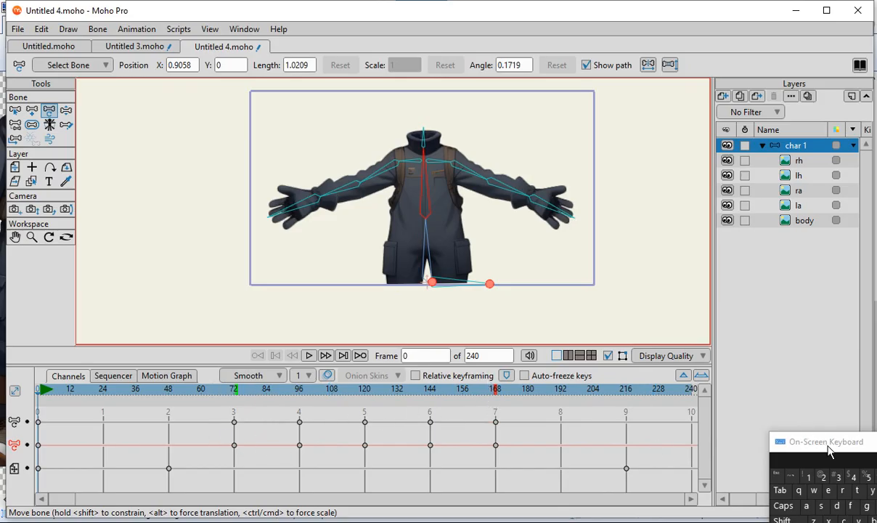
pyautogui.moveTo(835, 442); pyautogui.dragTo(762, 360)
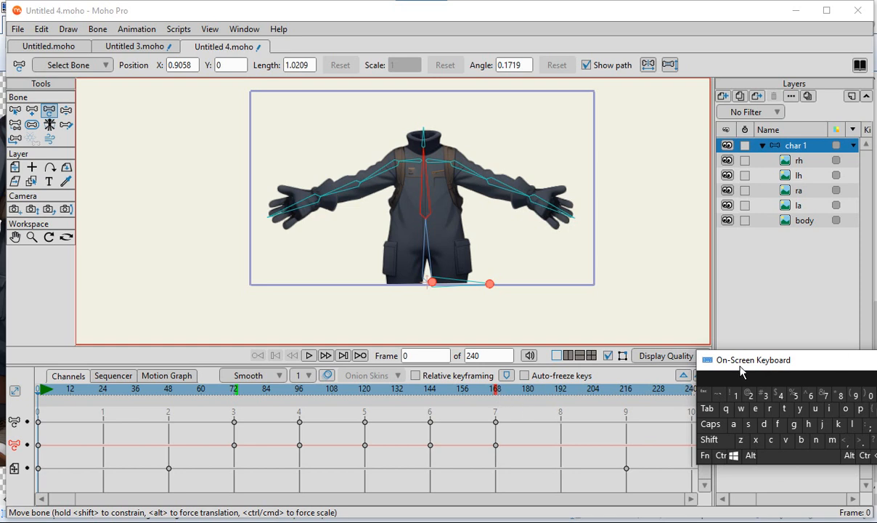
pyautogui.moveTo(741, 370); pyautogui.dragTo(812, 411)
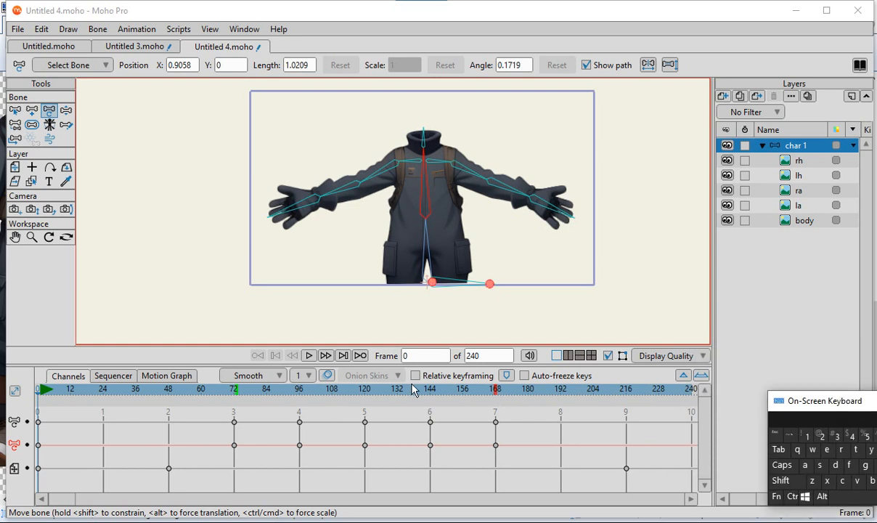
# Step: Play the looped torso swing to check how the artwork bends, stop it and move to frame 144
pyautogui.click(308, 355)
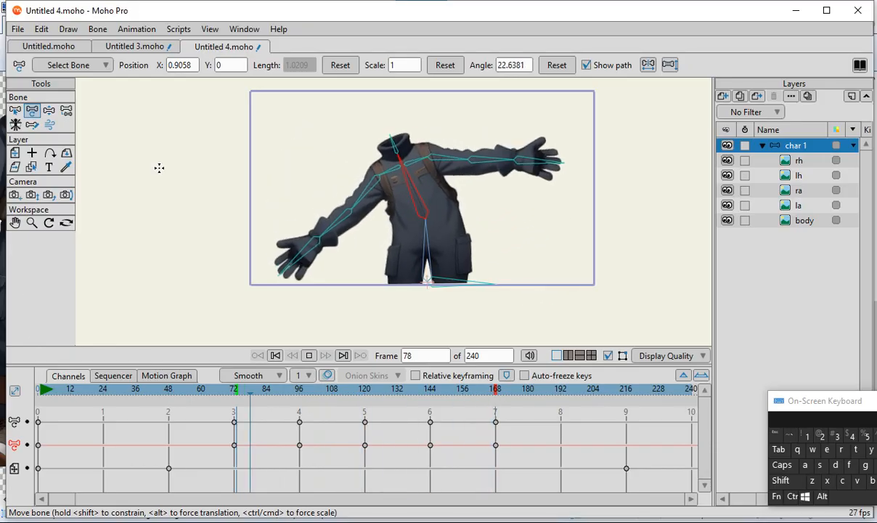
pyautogui.scroll(2, 371, 78)
pyautogui.scroll(-4, 539, 227)
pyautogui.scroll(1, 680, 257)
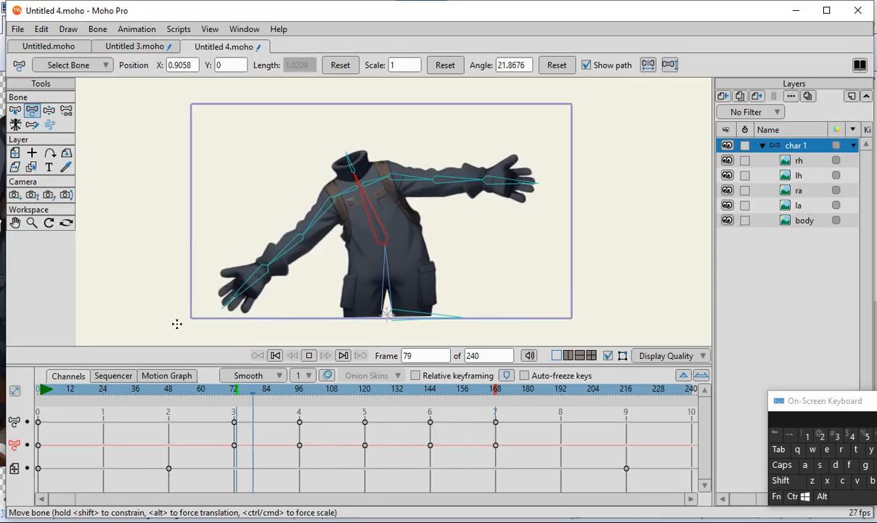
pyautogui.click(310, 357)
pyautogui.moveTo(341, 403); pyautogui.dragTo(397, 445)
pyautogui.moveTo(397, 455); pyautogui.dragTo(433, 467)
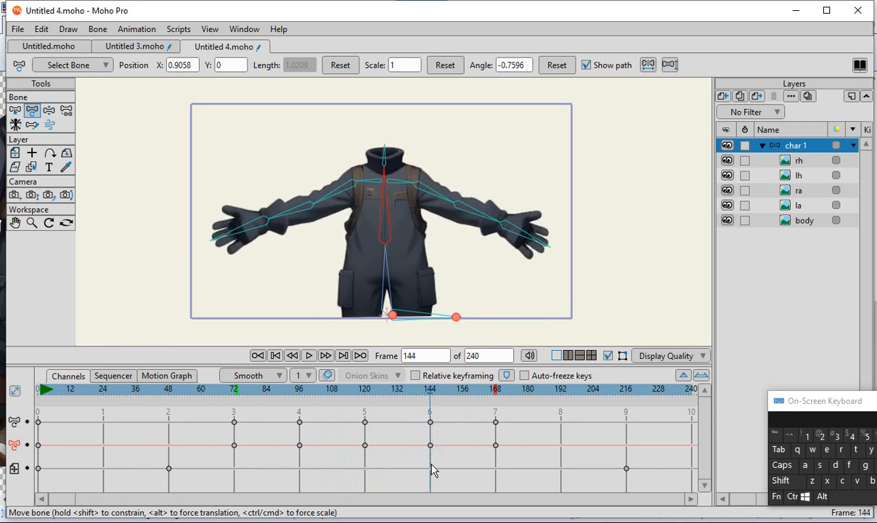
# Step: Test both collar bones and the neck bone at frame 144 with small rotations, leaving the la side's collar bone at about 90°
pyautogui.click(199, 224)
pyautogui.click(536, 234)
pyautogui.scroll(2, 585, 199)
pyautogui.click(337, 216)
pyautogui.click(425, 174)
pyautogui.scroll(2, 429, 215)
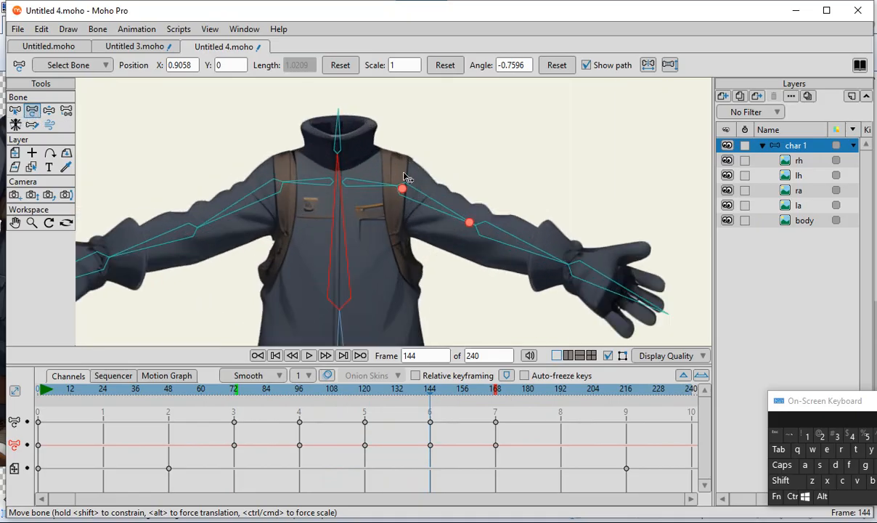
pyautogui.click(371, 185)
pyautogui.moveTo(370, 185); pyautogui.dragTo(309, 180)
pyautogui.click(313, 152)
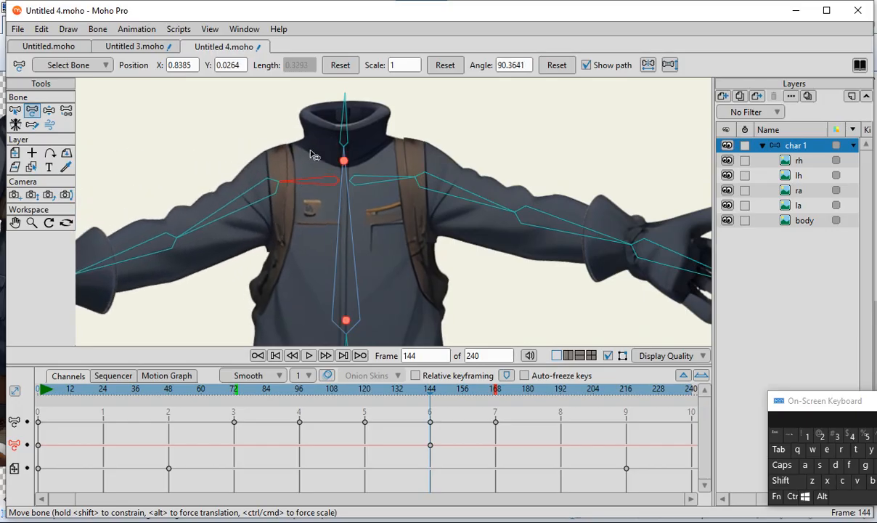
pyautogui.moveTo(333, 133)
pyautogui.mouseDown()
pyautogui.moveTo(361, 125)
pyautogui.moveTo(336, 121)
pyautogui.mouseUp()
pyautogui.click(344, 161)
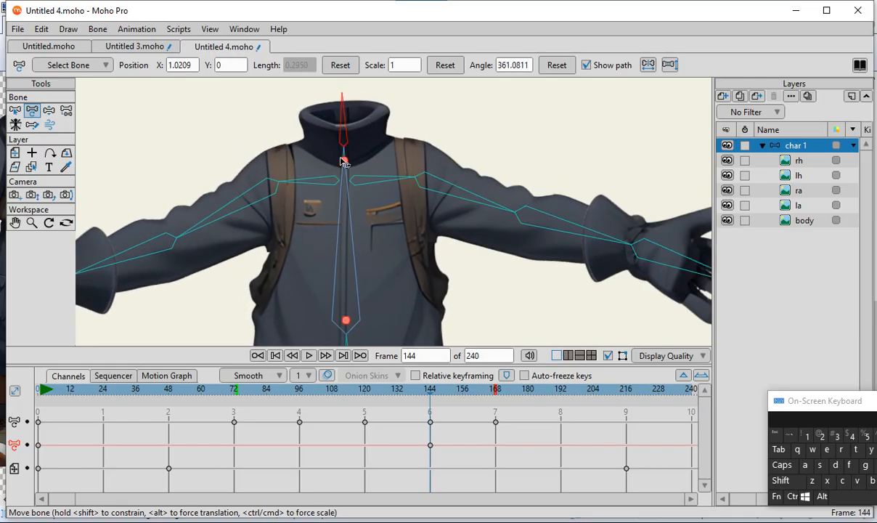
# Step: Rotate the hip bone slightly and the horizontal bone at the crotch to about 353.5° at frame 144
pyautogui.scroll(-5, 305, 202)
pyautogui.scroll(5, 376, 271)
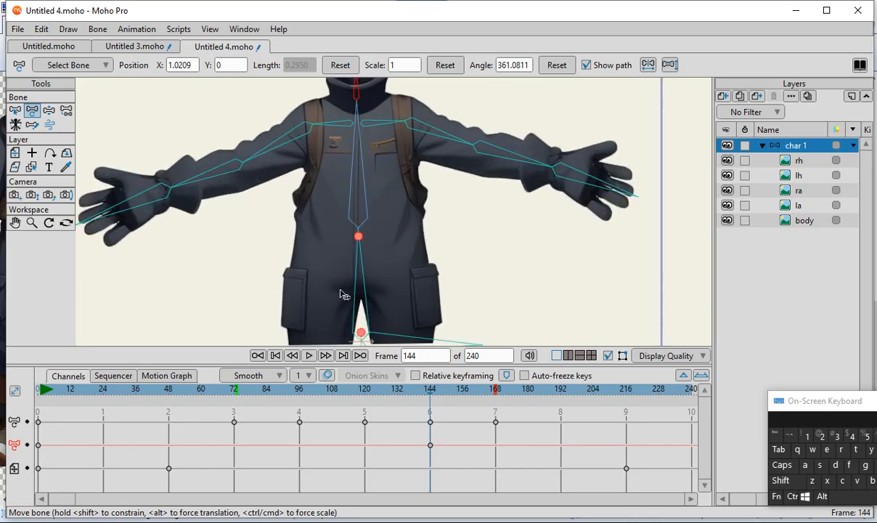
pyautogui.scroll(-5, 344, 295)
pyautogui.scroll(6, 377, 287)
pyautogui.scroll(-5, 432, 298)
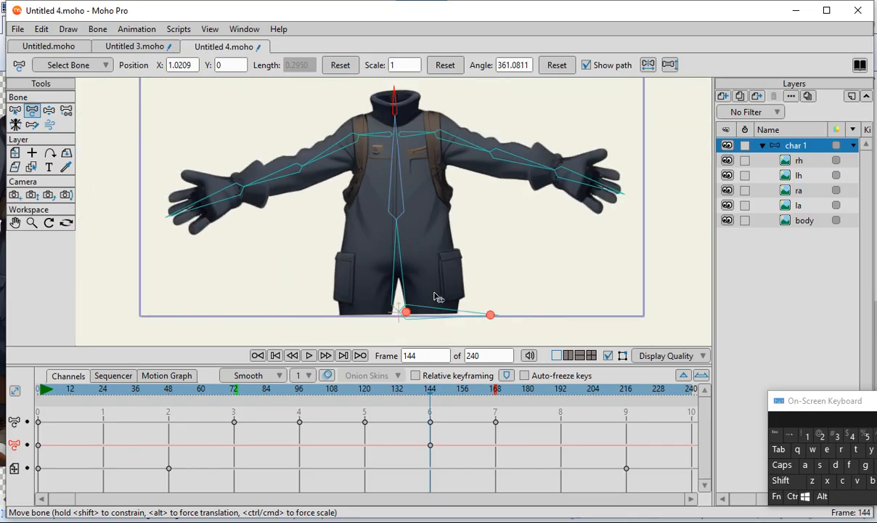
pyautogui.scroll(5, 425, 287)
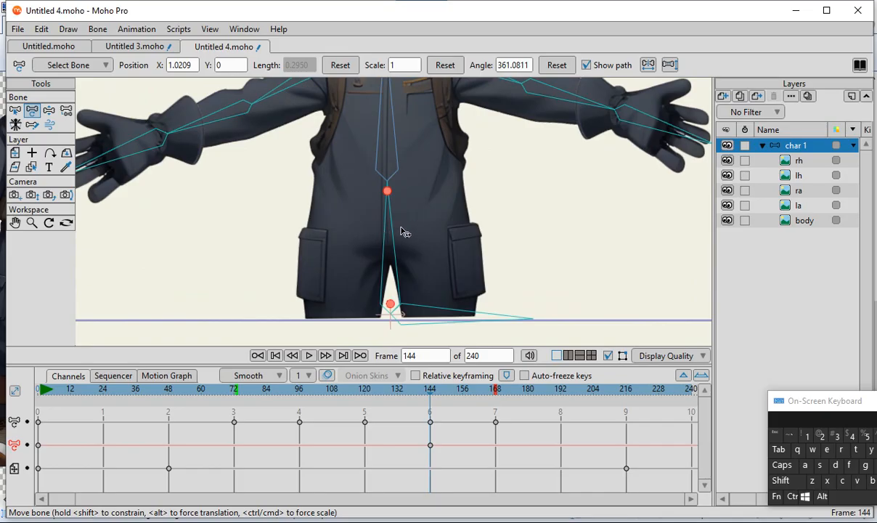
pyautogui.moveTo(391, 229)
pyautogui.mouseDown()
pyautogui.moveTo(368, 249)
pyautogui.moveTo(393, 243)
pyautogui.moveTo(405, 259)
pyautogui.moveTo(364, 245)
pyautogui.moveTo(405, 242)
pyautogui.moveTo(386, 240)
pyautogui.mouseUp()
pyautogui.moveTo(478, 319)
pyautogui.mouseDown()
pyautogui.moveTo(477, 328)
pyautogui.moveTo(477, 319)
pyautogui.mouseUp()
pyautogui.scroll(-3, 475, 319)
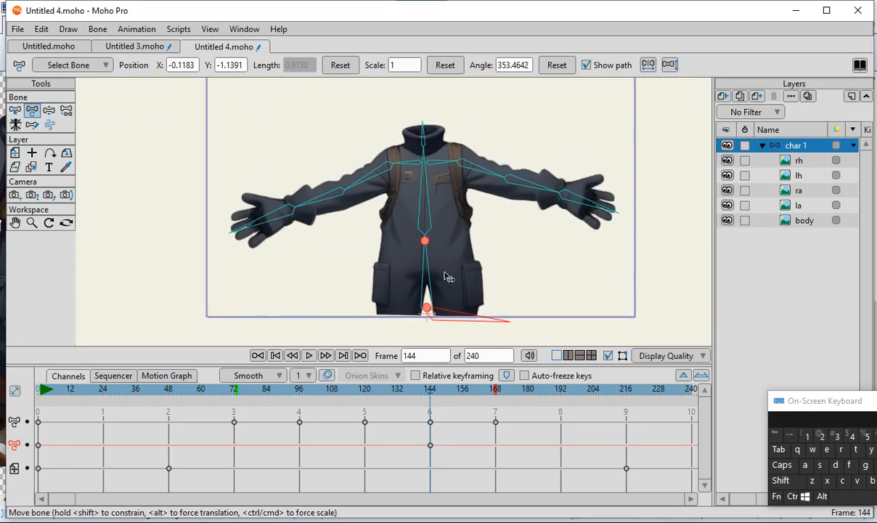
# Step: Nudge the torso bone and rotate the ra side's collar bone to about 274° at frame 144
pyautogui.scroll(2, 424, 185)
pyautogui.moveTo(424, 187)
pyautogui.mouseDown()
pyautogui.moveTo(445, 198)
pyautogui.moveTo(411, 188)
pyautogui.moveTo(419, 188)
pyautogui.mouseUp()
pyautogui.moveTo(445, 157); pyautogui.dragTo(450, 159)
pyautogui.click(451, 162)
pyautogui.scroll(2, 491, 158)
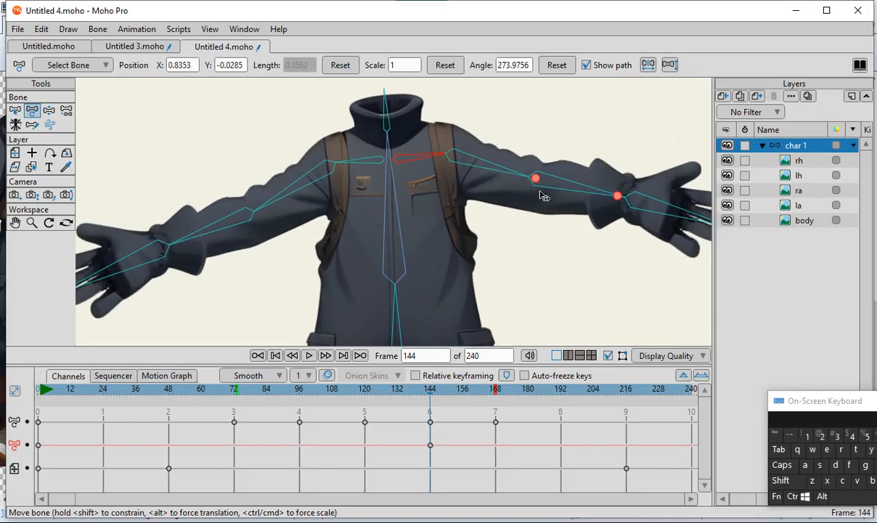
# Step: Rotate the ra layer's upper arm bone to about 336.8° at frame 144
pyautogui.scroll(-1, 503, 214)
pyautogui.moveTo(494, 172); pyautogui.dragTo(492, 172)
pyautogui.scroll(-4, 516, 231)
pyautogui.scroll(4, 517, 233)
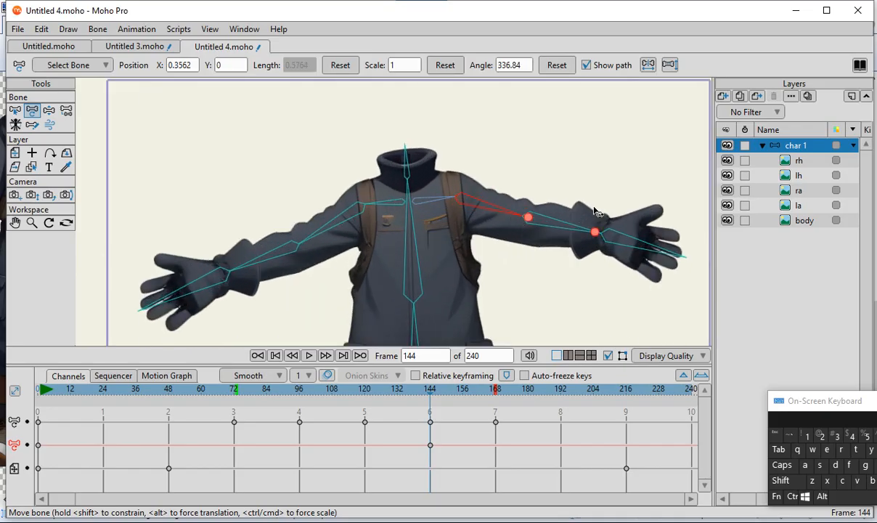
pyautogui.scroll(-2, 487, 274)
pyautogui.scroll(2, 493, 246)
pyautogui.click(563, 259)
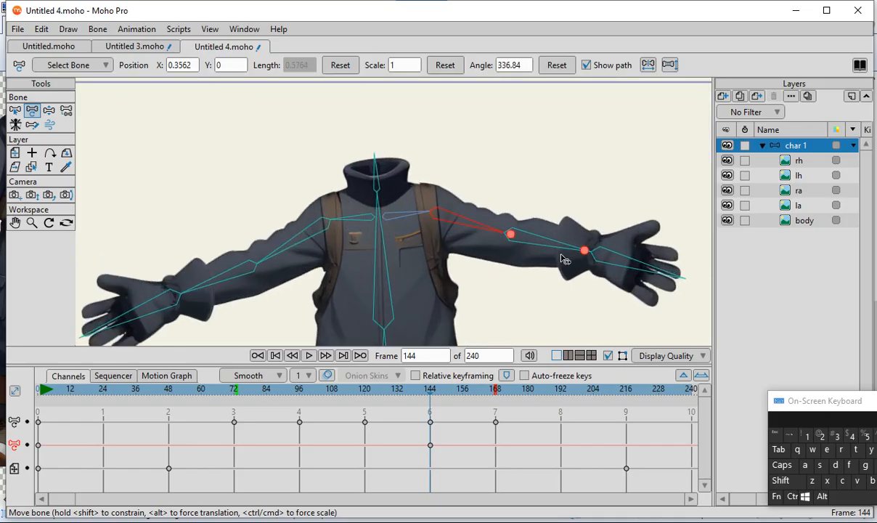
# Step: Rotate the ra side's forearm bone at frame 144 to bend the elbow upward, ending at about 68.4°
pyautogui.moveTo(555, 247); pyautogui.dragTo(513, 195)
pyautogui.scroll(-2, 517, 247)
pyautogui.scroll(2, 497, 192)
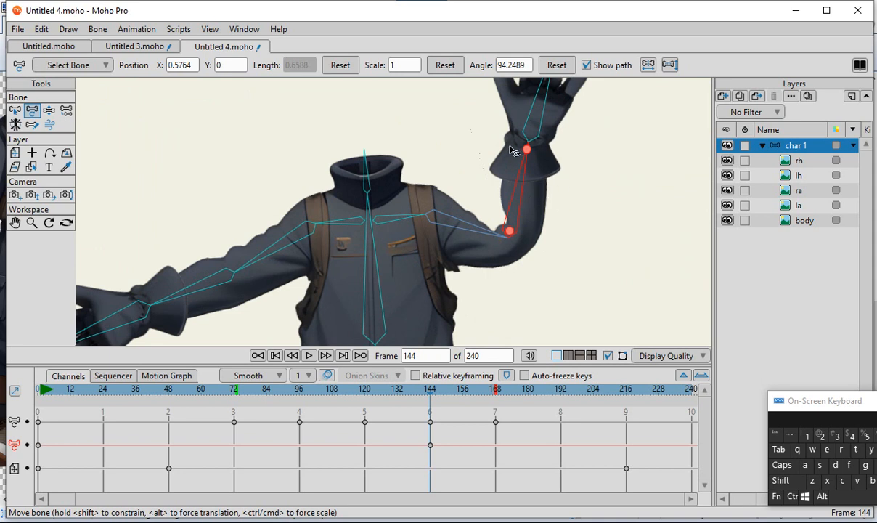
pyautogui.scroll(-3, 501, 227)
pyautogui.scroll(2, 502, 227)
pyautogui.moveTo(499, 209)
pyautogui.mouseDown()
pyautogui.moveTo(506, 202)
pyautogui.moveTo(519, 233)
pyautogui.moveTo(502, 192)
pyautogui.moveTo(510, 198)
pyautogui.mouseUp()
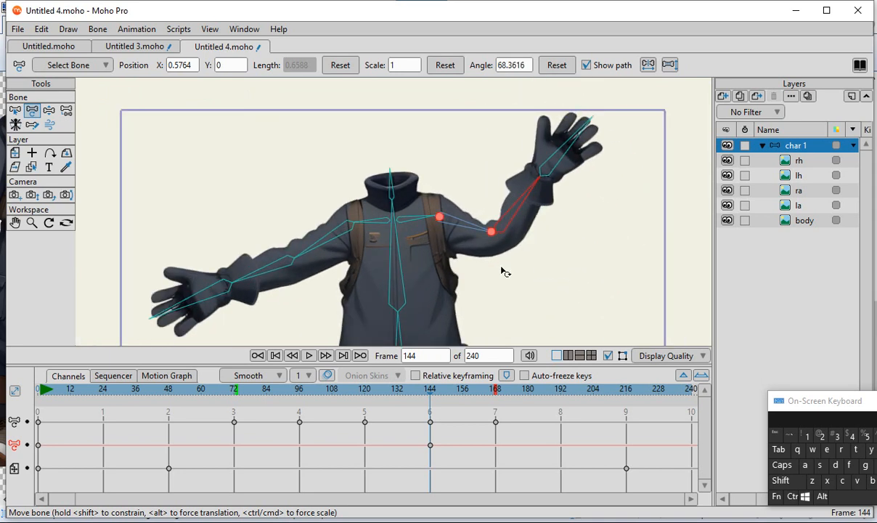
pyautogui.scroll(2, 498, 231)
pyautogui.scroll(-3, 498, 239)
# Step: Straighten the ra side's forearm at frame 144 and rotate its hand bone to about 353.9°
pyautogui.moveTo(518, 245); pyautogui.dragTo(563, 246)
pyautogui.scroll(4, 565, 252)
pyautogui.scroll(-2, 562, 221)
pyautogui.scroll(2, 504, 241)
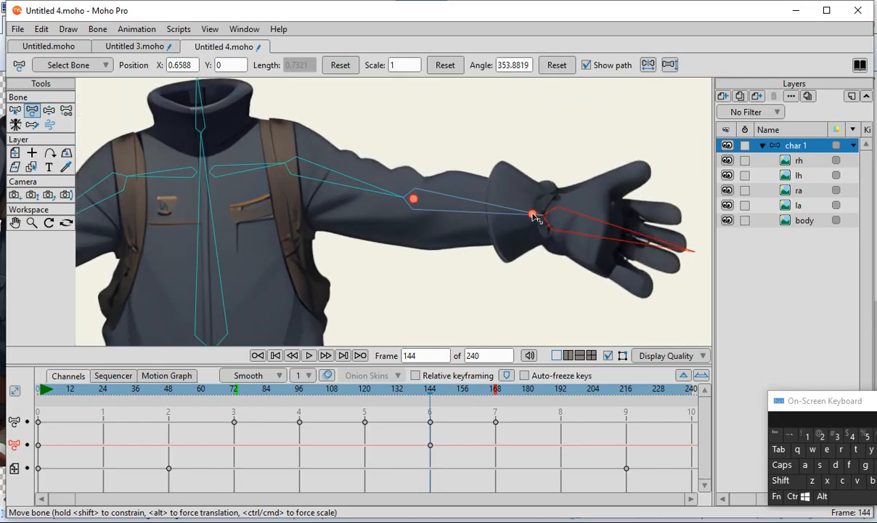
# Step: Rotate the ra side's collar bone to about 272.4° at frame 144
pyautogui.scroll(-1, 533, 218)
pyautogui.moveTo(321, 181)
pyautogui.mouseDown()
pyautogui.moveTo(334, 203)
pyautogui.moveTo(322, 173)
pyautogui.moveTo(327, 184)
pyautogui.mouseUp()
pyautogui.scroll(2, 595, 267)
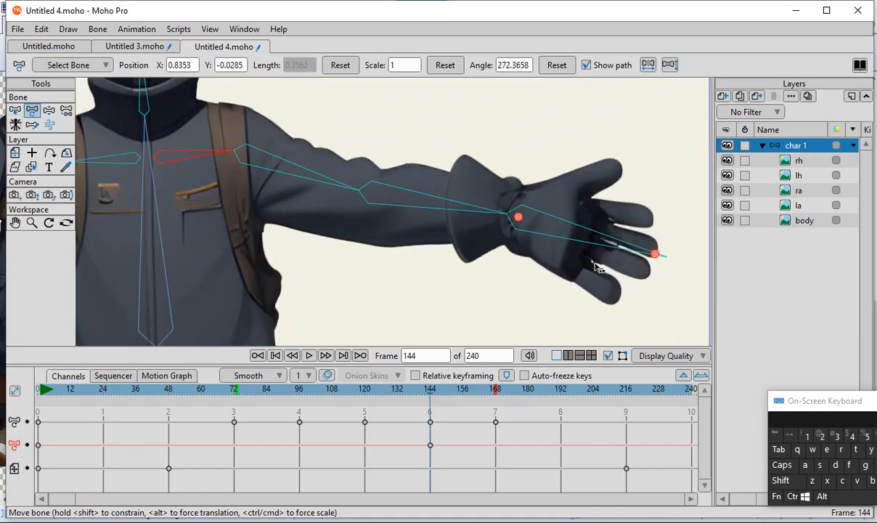
pyautogui.scroll(-3, 436, 210)
pyautogui.scroll(2, 501, 237)
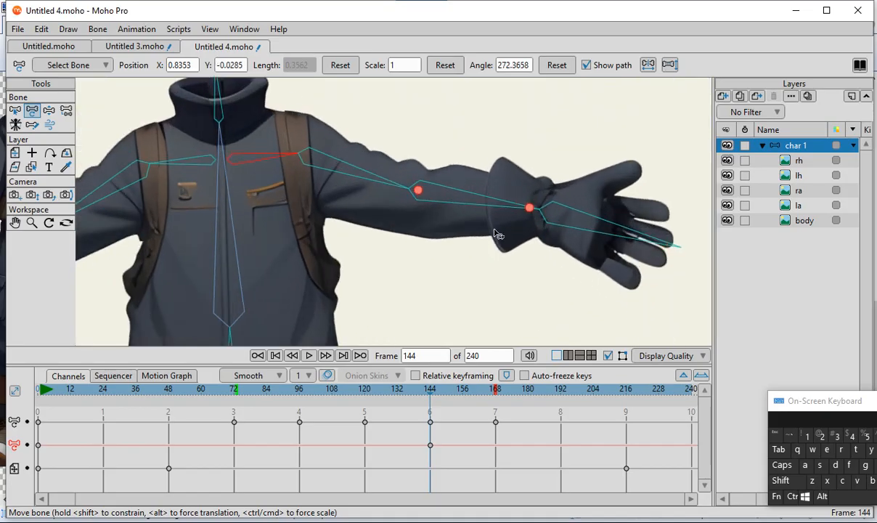
# Step: Test the ra side's hand bone with further rotations at frame 144, ending at about -368°
pyautogui.scroll(-2, 471, 251)
pyautogui.scroll(2, 471, 250)
pyautogui.scroll(1, 520, 233)
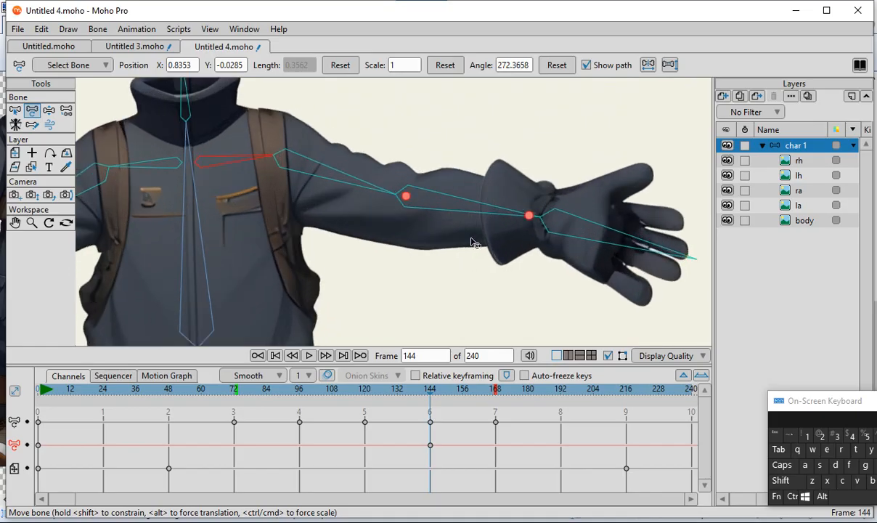
pyautogui.moveTo(491, 216)
pyautogui.mouseDown()
pyautogui.moveTo(490, 231)
pyautogui.moveTo(488, 213)
pyautogui.mouseUp()
pyautogui.moveTo(570, 244); pyautogui.dragTo(552, 185)
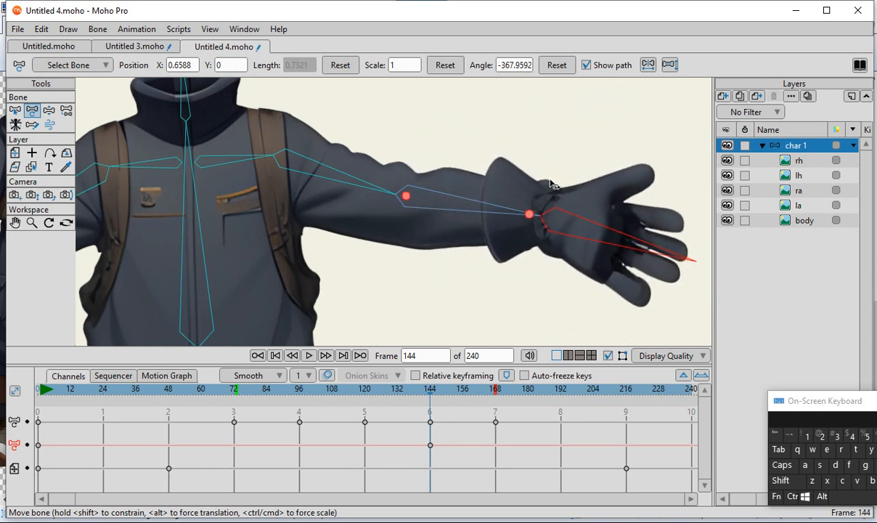
# Step: At frame 0, set the ra layer to use only the forearm bone B10 and hand bone B11 for flexi-binding
pyautogui.moveTo(232, 393); pyautogui.dragTo(9, 409)
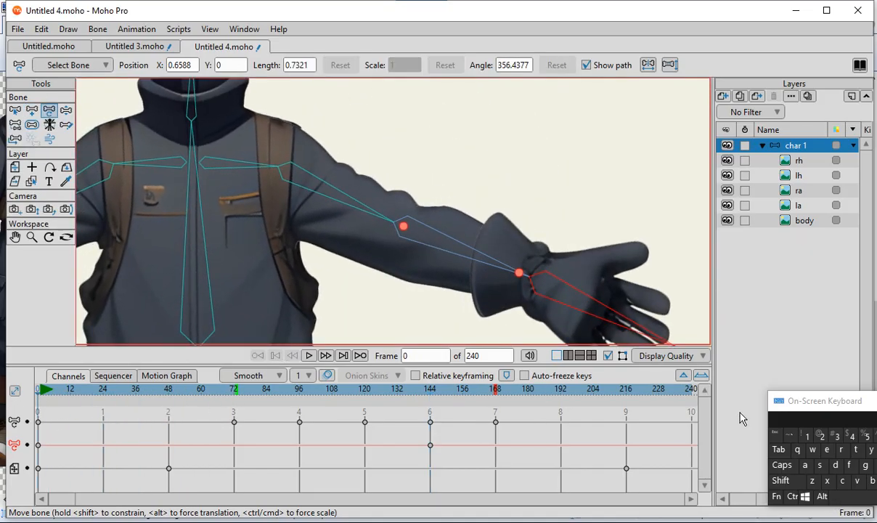
pyautogui.moveTo(828, 408); pyautogui.dragTo(613, 402)
pyautogui.scroll(-4, 549, 233)
pyautogui.scroll(5, 566, 265)
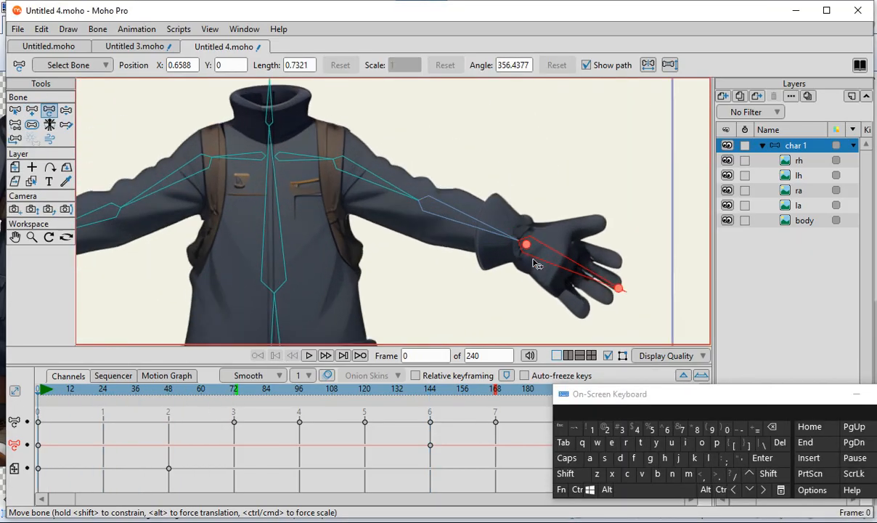
pyautogui.scroll(-4, 515, 216)
pyautogui.scroll(4, 629, 328)
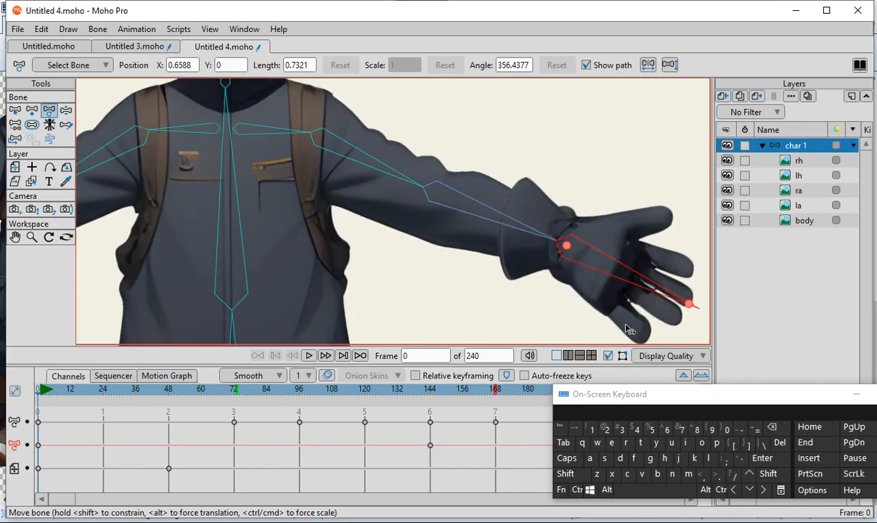
pyautogui.click(15, 110)
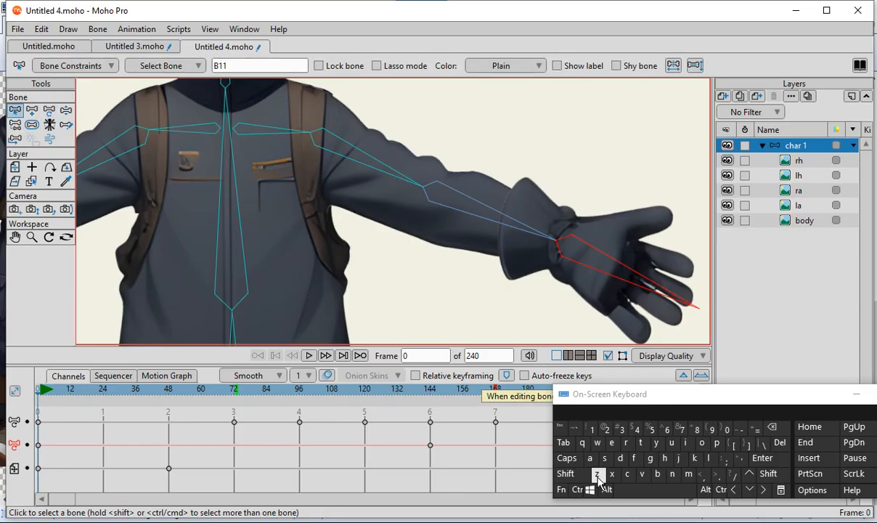
pyautogui.click(566, 474)
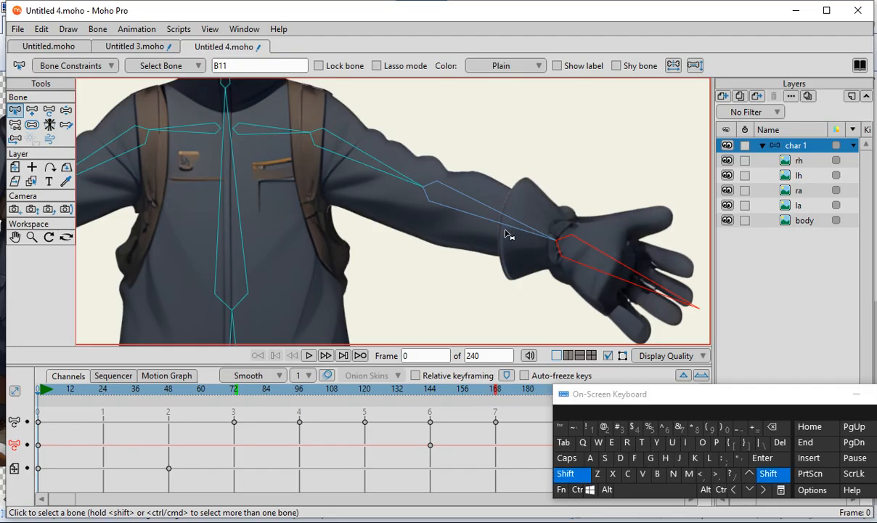
pyautogui.keyDown('shift'); pyautogui.click(530, 236); pyautogui.keyUp('shift')
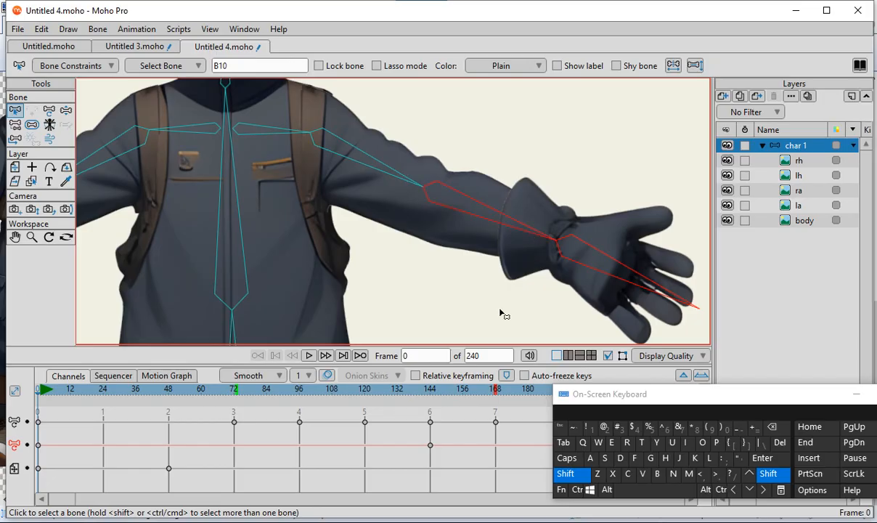
pyautogui.moveTo(552, 228); pyautogui.dragTo(668, 323)
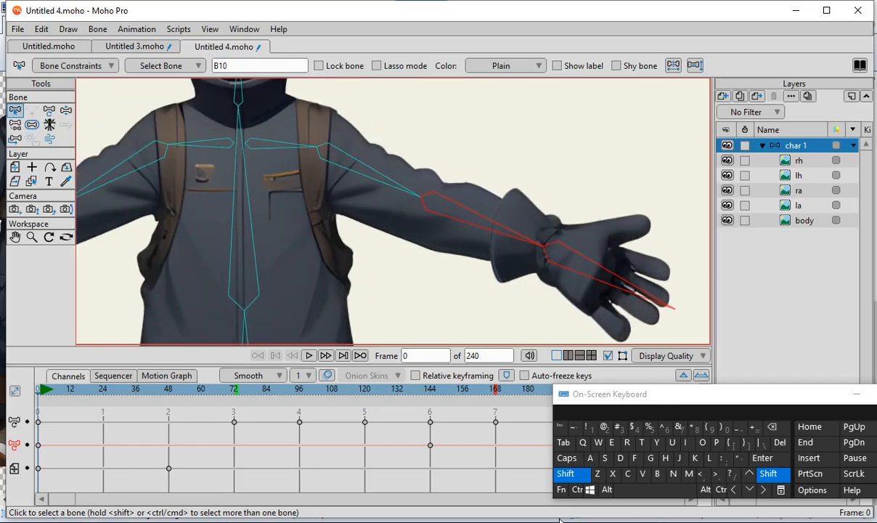
pyautogui.click(578, 477)
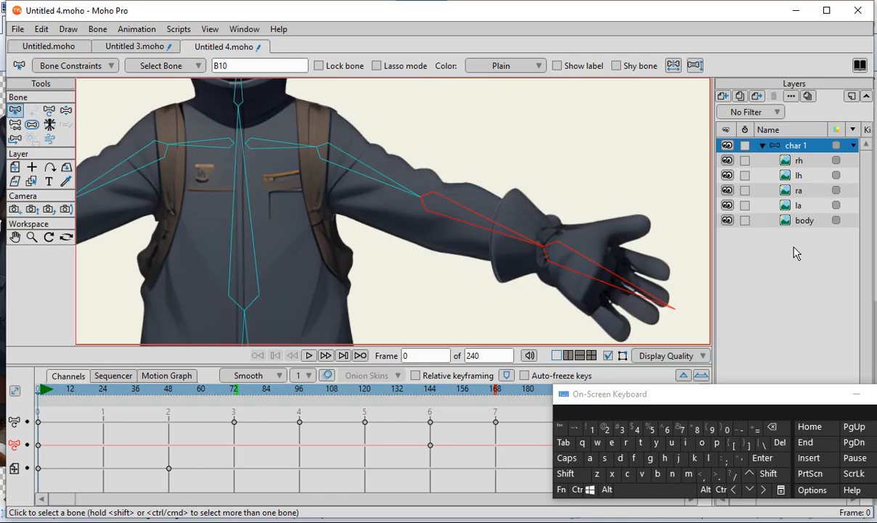
pyautogui.click(802, 191)
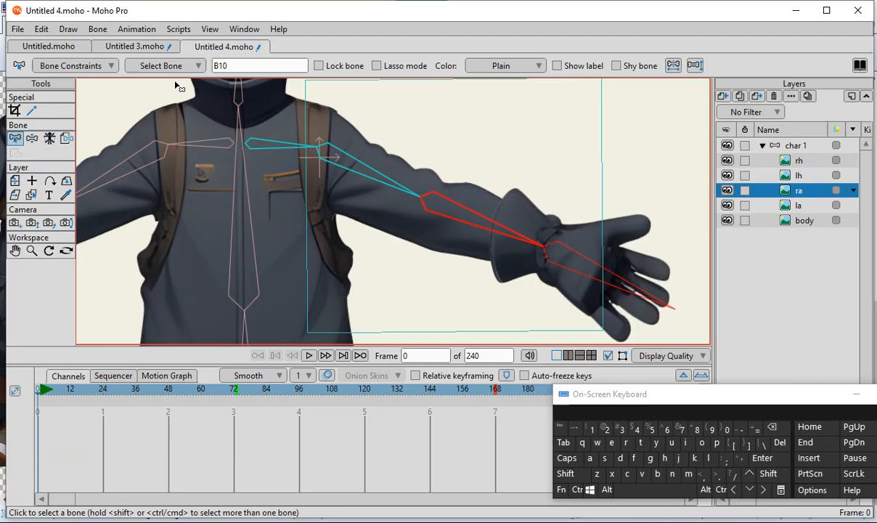
pyautogui.click(98, 30)
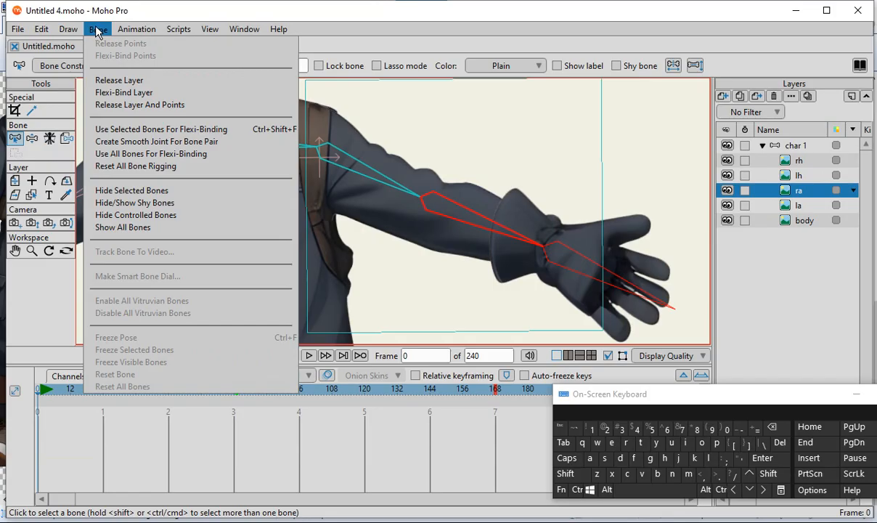
pyautogui.click(147, 131)
# Step: Scrub the char 1 animation from the start to frame 137 to check how the arm deforms
pyautogui.scroll(-5, 471, 215)
pyautogui.scroll(2, 456, 210)
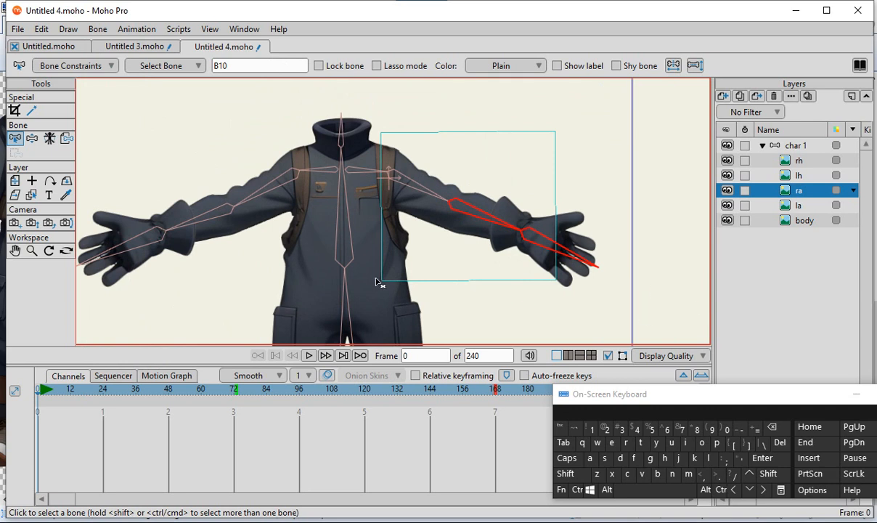
pyautogui.click(791, 146)
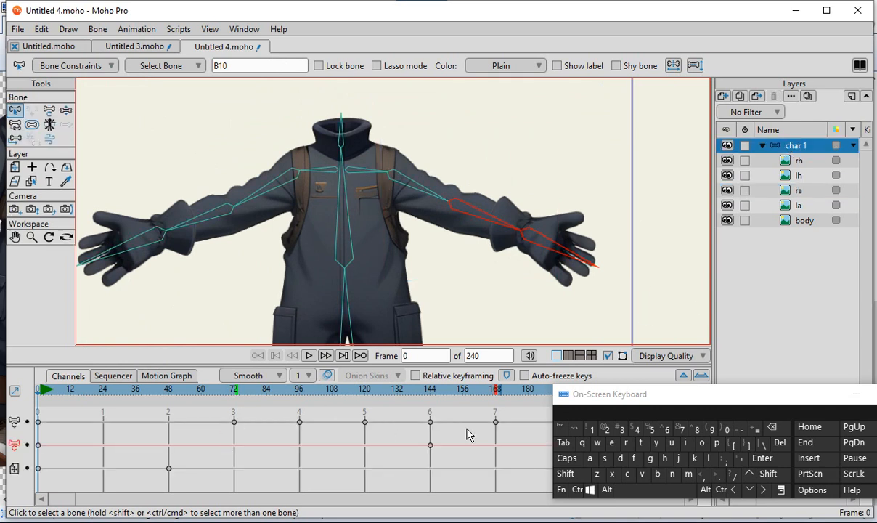
pyautogui.moveTo(610, 400); pyautogui.dragTo(718, 430)
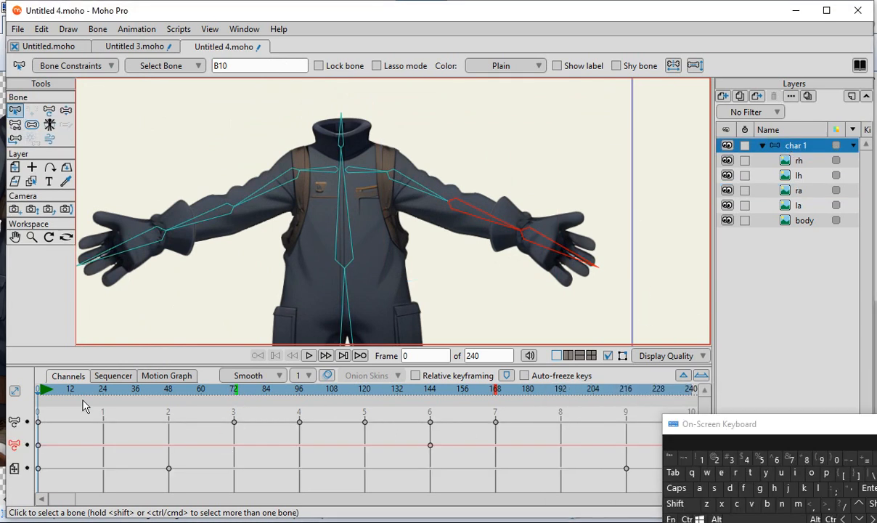
pyautogui.moveTo(66, 392); pyautogui.dragTo(411, 457)
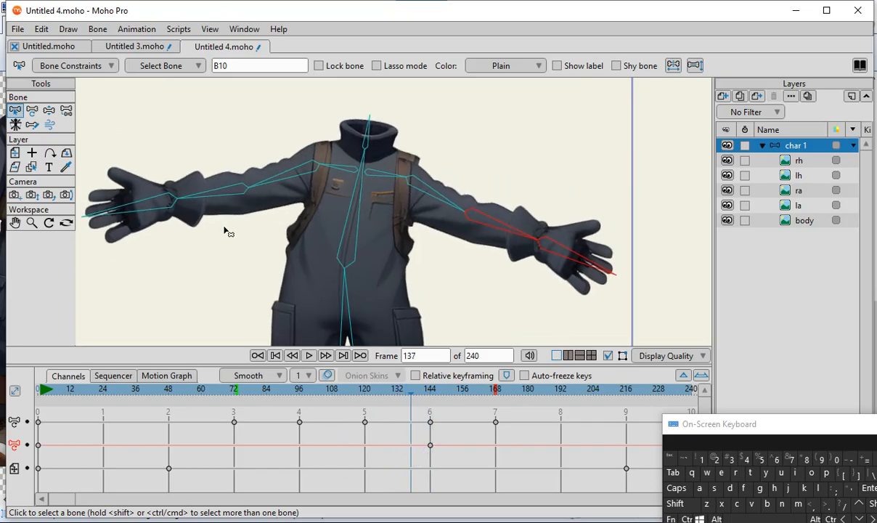
pyautogui.scroll(2, 546, 268)
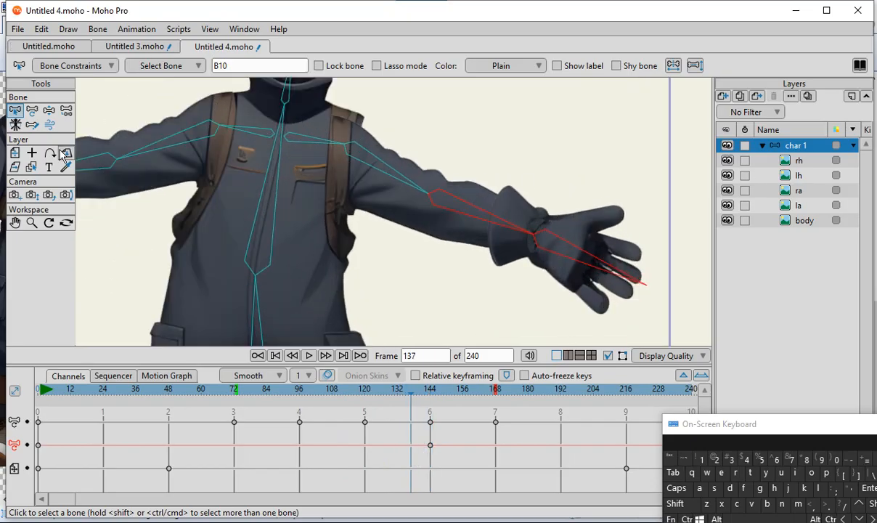
# Step: Test the ra side's forearm and hand bones with rotations at frame 137, leaving the forearm bone at about -180.3°
pyautogui.click(31, 110)
pyautogui.moveTo(580, 255); pyautogui.dragTo(538, 303)
pyautogui.scroll(-2, 538, 303)
pyautogui.moveTo(488, 239)
pyautogui.mouseDown()
pyautogui.moveTo(494, 248)
pyautogui.moveTo(497, 238)
pyautogui.mouseUp()
pyautogui.moveTo(567, 271)
pyautogui.mouseDown()
pyautogui.moveTo(558, 278)
pyautogui.moveTo(556, 269)
pyautogui.moveTo(565, 273)
pyautogui.mouseUp()
pyautogui.moveTo(427, 208); pyautogui.dragTo(418, 216)
pyautogui.scroll(-2, 450, 229)
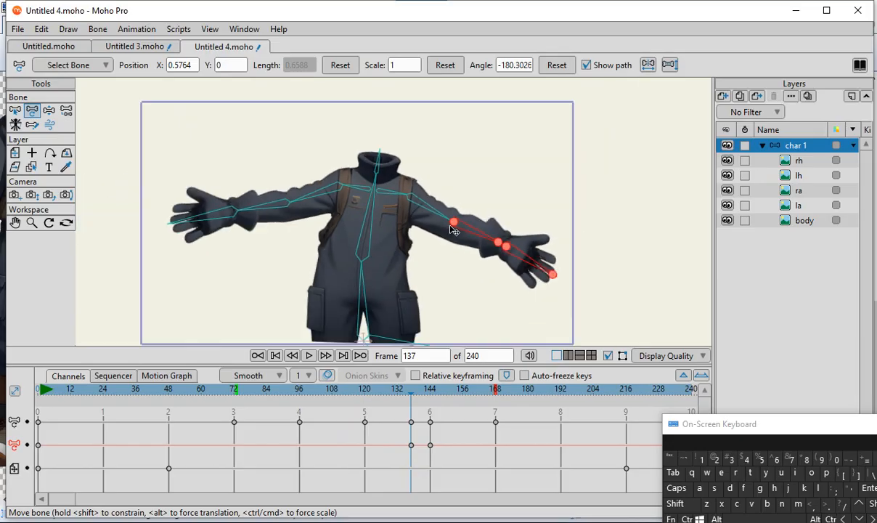
pyautogui.scroll(2, 451, 231)
# Step: Return to frame 0 and clear all animation after the current frame from char 1, including its sub-layers
pyautogui.moveTo(418, 393); pyautogui.dragTo(9, 390)
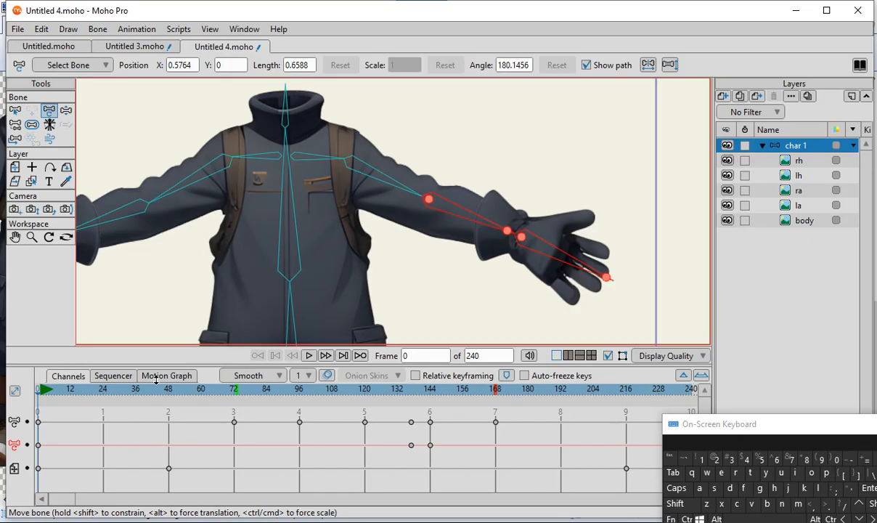
pyautogui.click(140, 29)
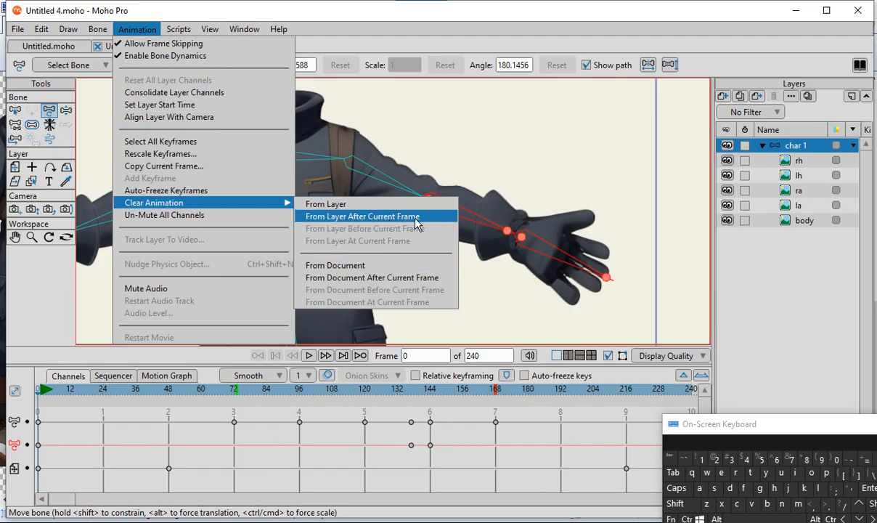
pyautogui.click(404, 221)
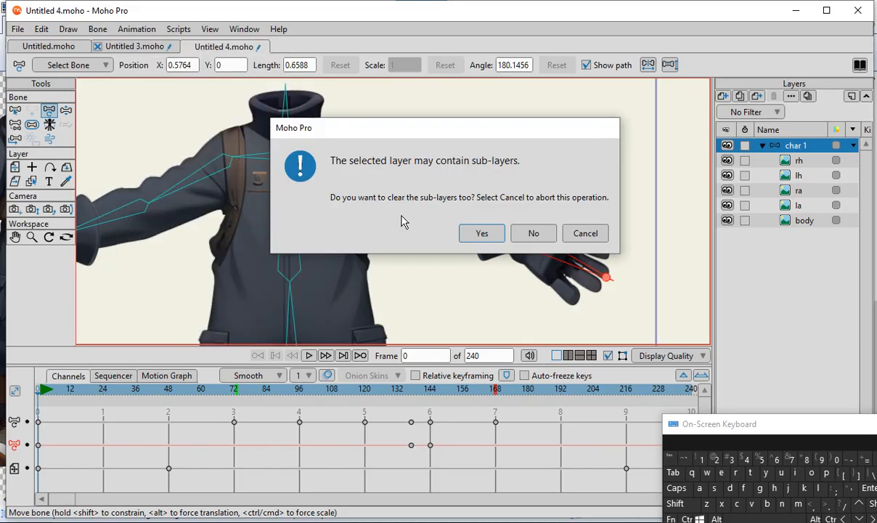
pyautogui.click(474, 232)
# Step: Set the ra layer to use only the hand bone B11 for flexi-binding at frame 0
pyautogui.scroll(-3, 475, 210)
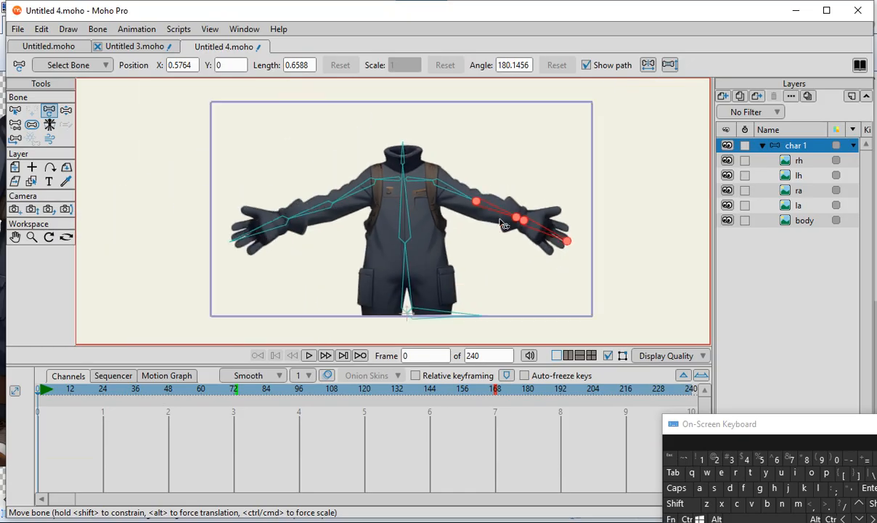
pyautogui.scroll(1, 468, 175)
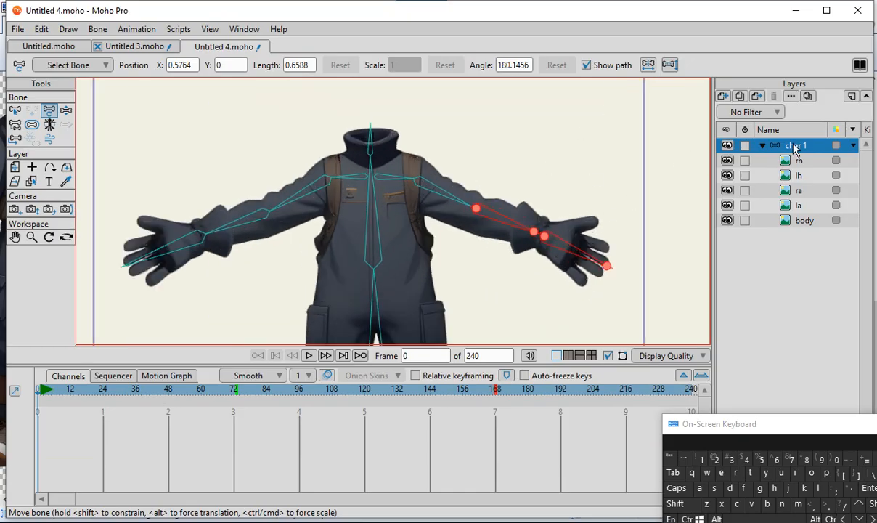
pyautogui.scroll(2, 478, 255)
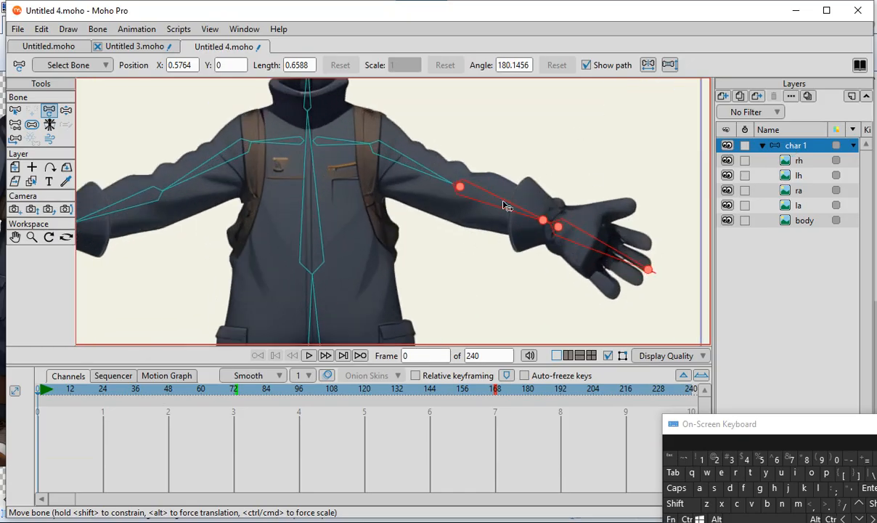
pyautogui.scroll(-1, 520, 216)
pyautogui.scroll(1, 507, 212)
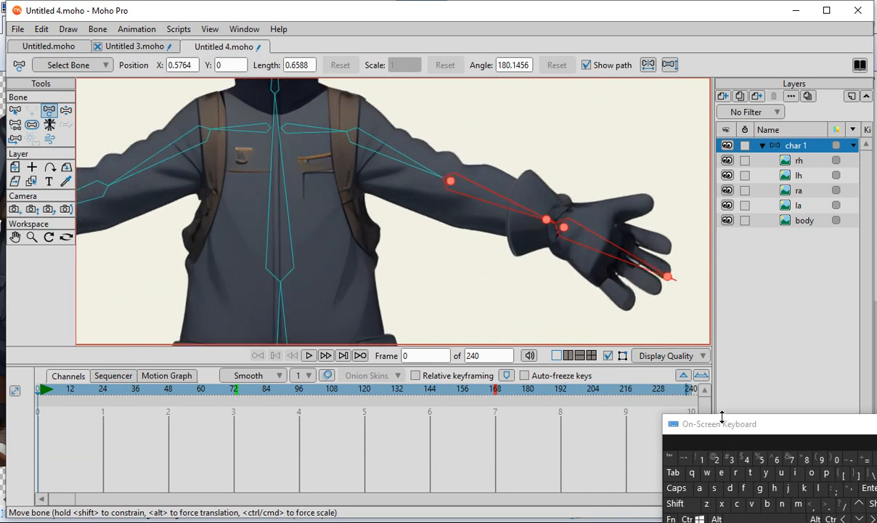
pyautogui.moveTo(722, 432); pyautogui.dragTo(612, 411)
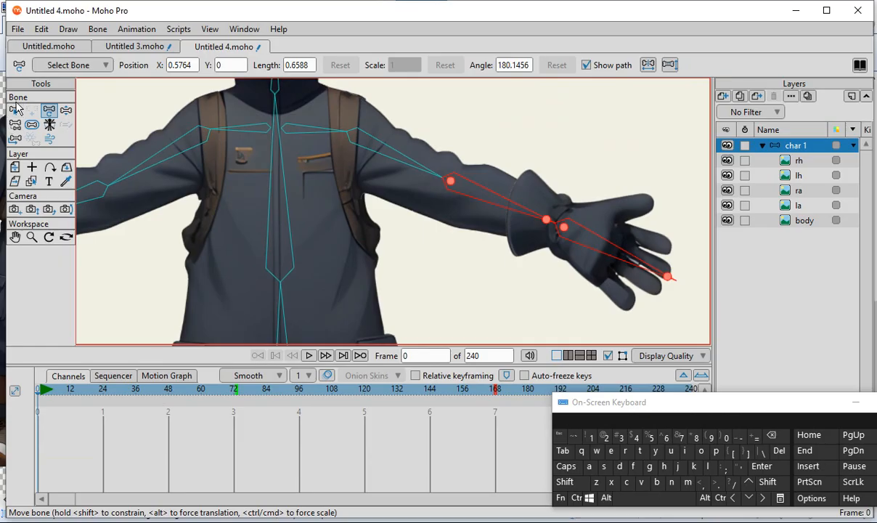
pyautogui.click(16, 113)
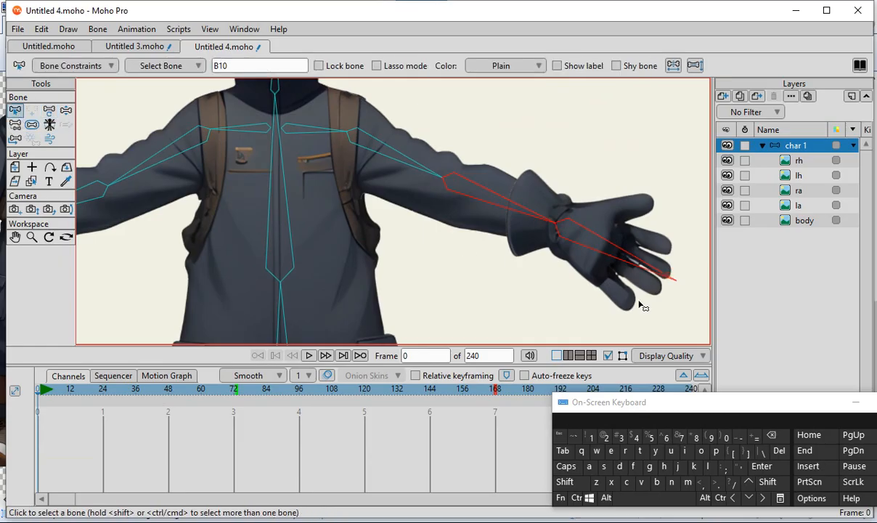
pyautogui.click(623, 263)
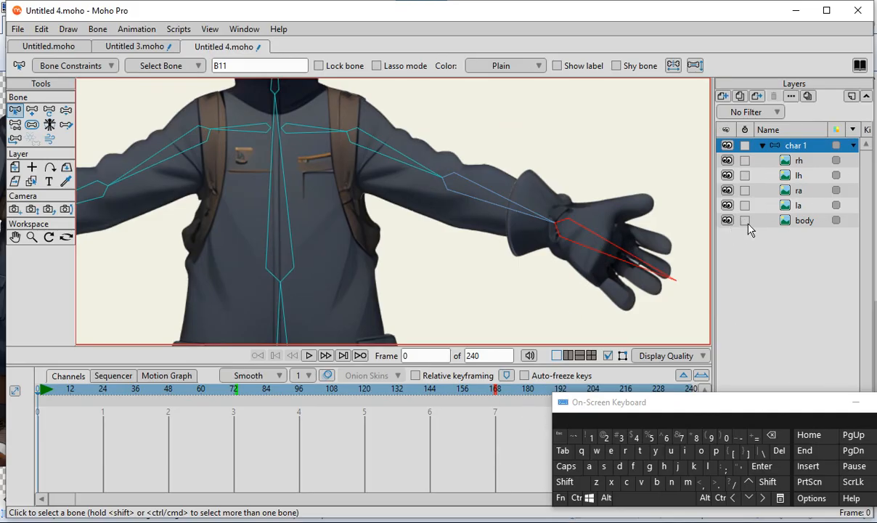
pyautogui.click(791, 191)
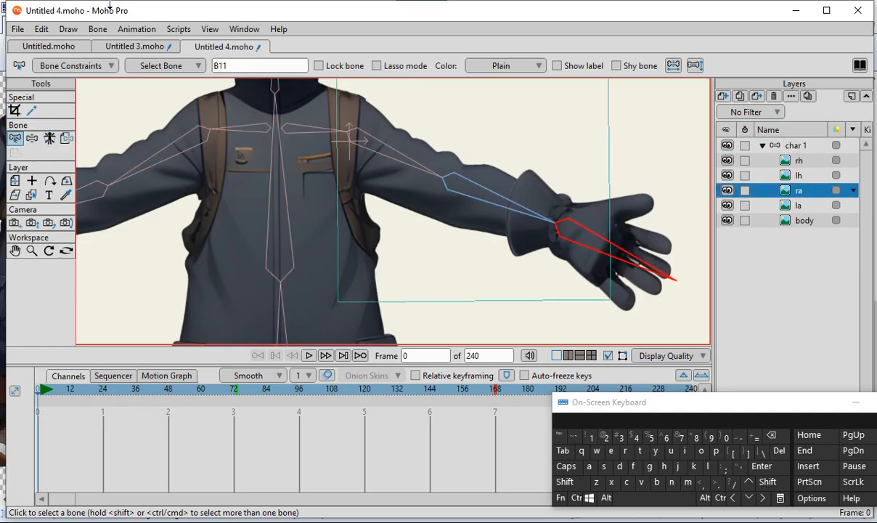
pyautogui.click(97, 29)
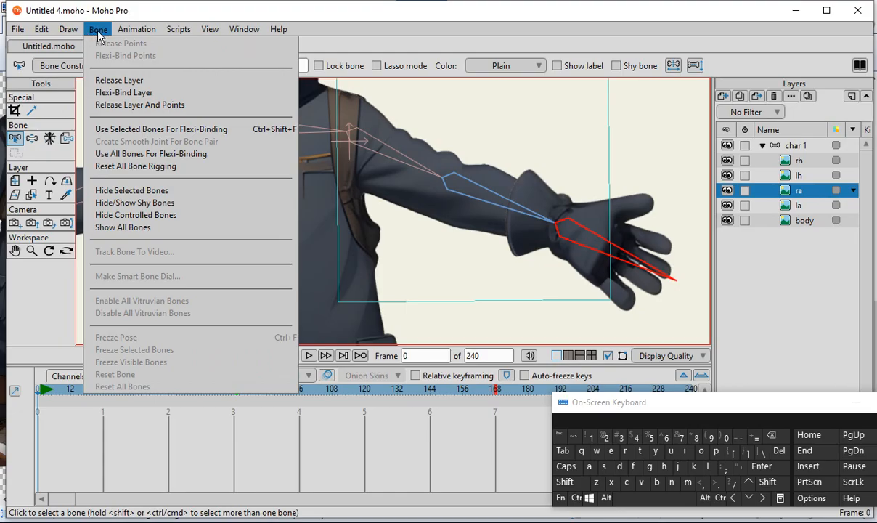
pyautogui.click(133, 129)
pyautogui.scroll(-3, 392, 225)
pyautogui.scroll(3, 389, 221)
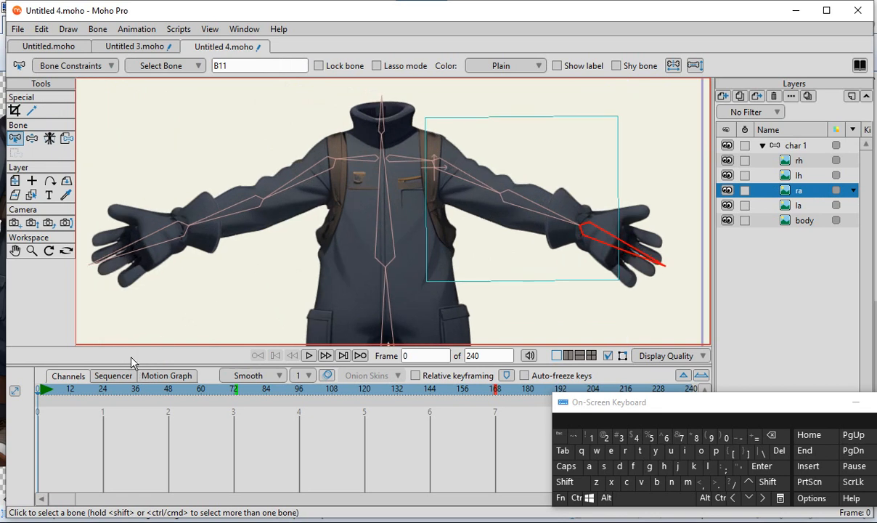
# Step: Test the ra side's hand and arm bones of char 1 with rotations at frame 81
pyautogui.click(764, 140)
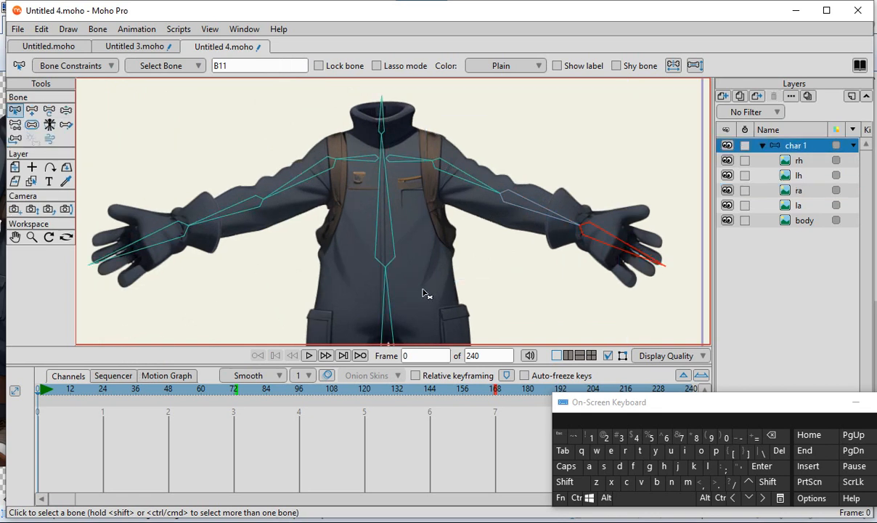
pyautogui.scroll(2, 521, 208)
pyautogui.moveTo(91, 396); pyautogui.dragTo(258, 396)
pyautogui.click(32, 110)
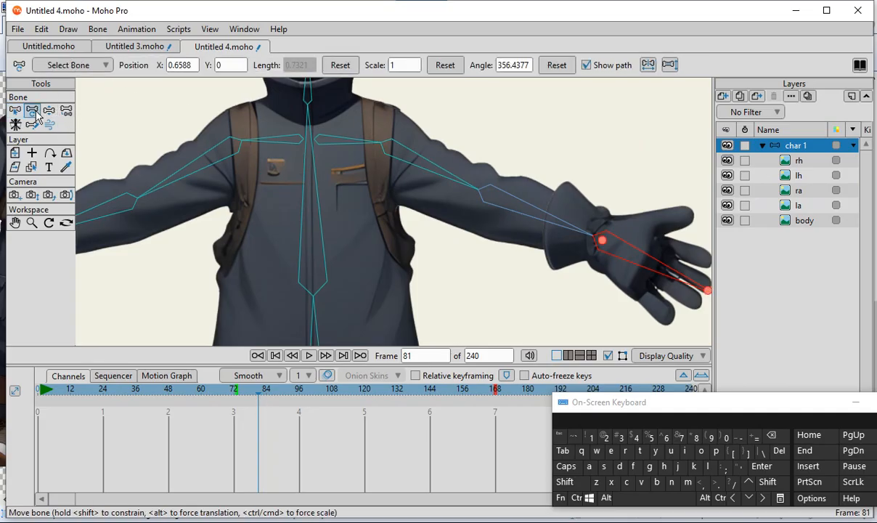
pyautogui.moveTo(601, 245); pyautogui.dragTo(644, 258)
pyautogui.moveTo(465, 185); pyautogui.dragTo(453, 162)
pyautogui.moveTo(530, 179)
pyautogui.mouseDown()
pyautogui.moveTo(539, 196)
pyautogui.moveTo(529, 183)
pyautogui.mouseUp()
pyautogui.moveTo(455, 160); pyautogui.dragTo(419, 191)
pyautogui.scroll(-3, 465, 193)
pyautogui.scroll(2, 468, 197)
pyautogui.moveTo(373, 173); pyautogui.dragTo(374, 175)
pyautogui.moveTo(544, 239)
pyautogui.mouseDown()
pyautogui.moveTo(550, 218)
pyautogui.moveTo(542, 241)
pyautogui.mouseUp()
# Step: Return to frame 0 and clear the animation after the current frame from char 1 and its sub-layers
pyautogui.moveTo(262, 393); pyautogui.dragTo(26, 411)
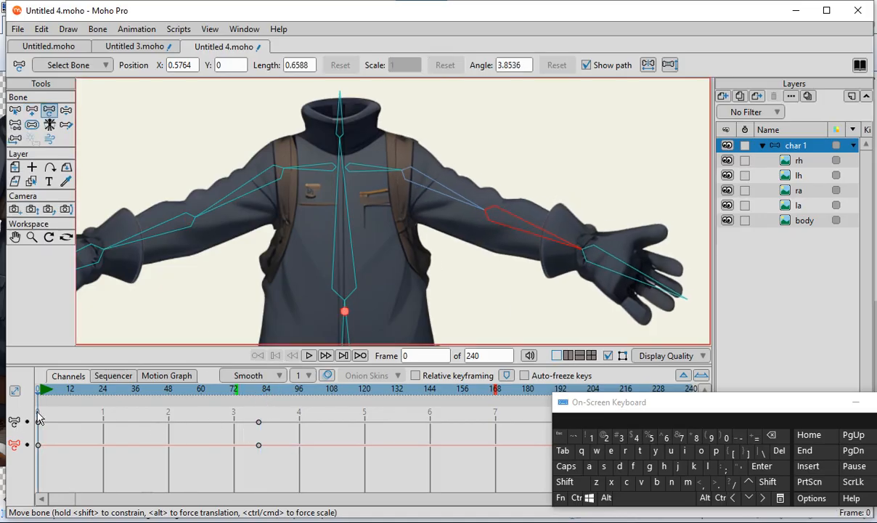
pyautogui.click(137, 32)
pyautogui.moveTo(211, 202)
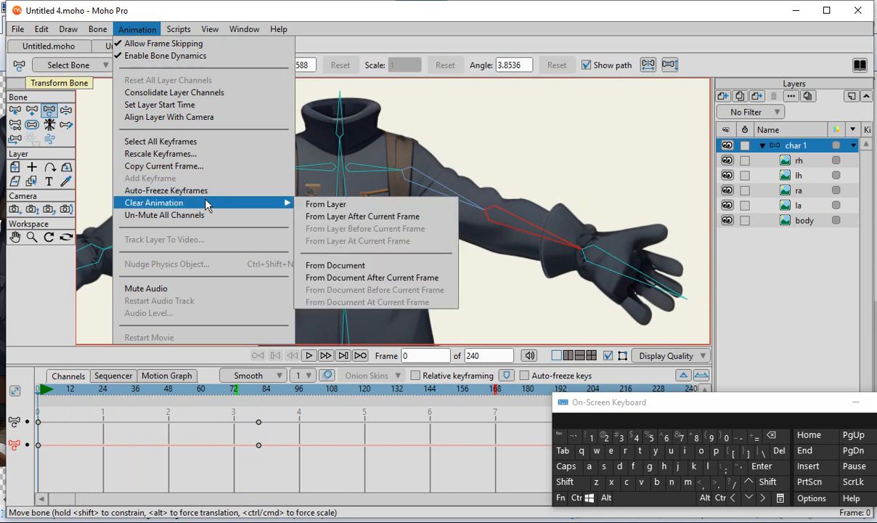
pyautogui.click(330, 217)
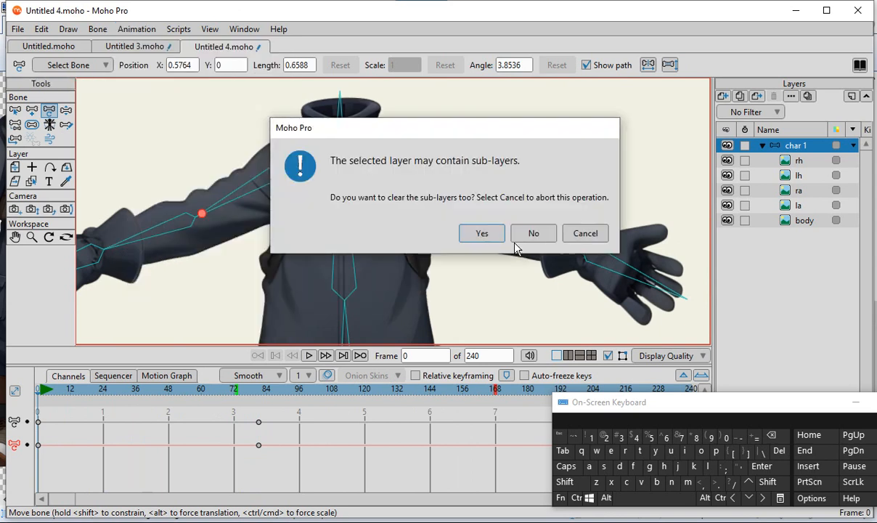
pyautogui.click(483, 232)
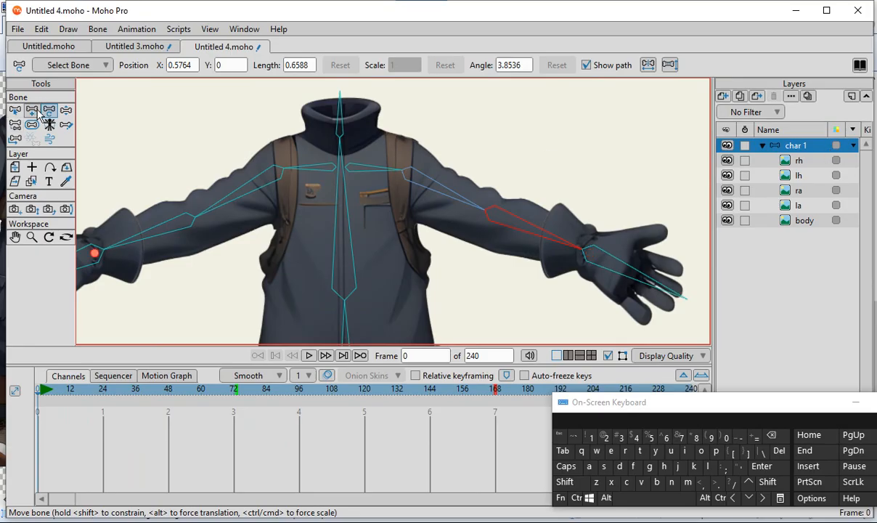
# Step: Set the ra layer to use the shoulder bone B5, the upper-arm bone and the forearm bone B10 for flexi-binding
pyautogui.click(14, 110)
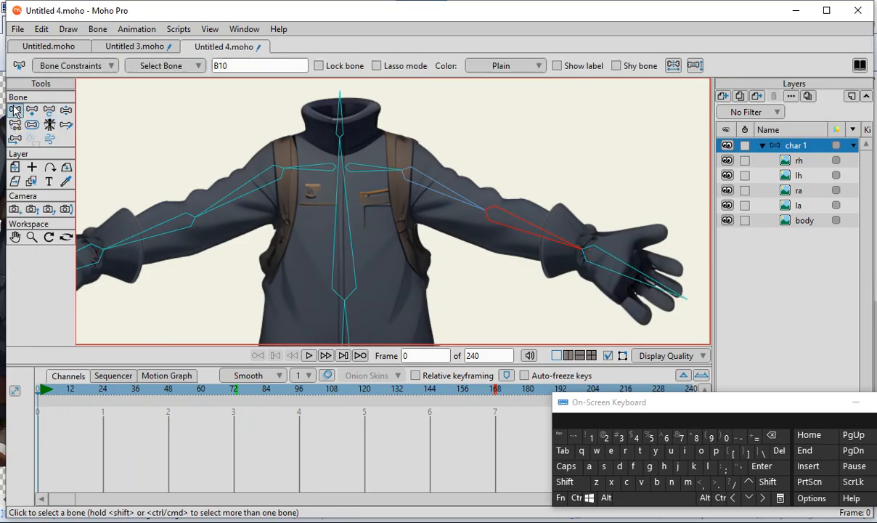
pyautogui.scroll(-2, 366, 251)
pyautogui.scroll(2, 534, 255)
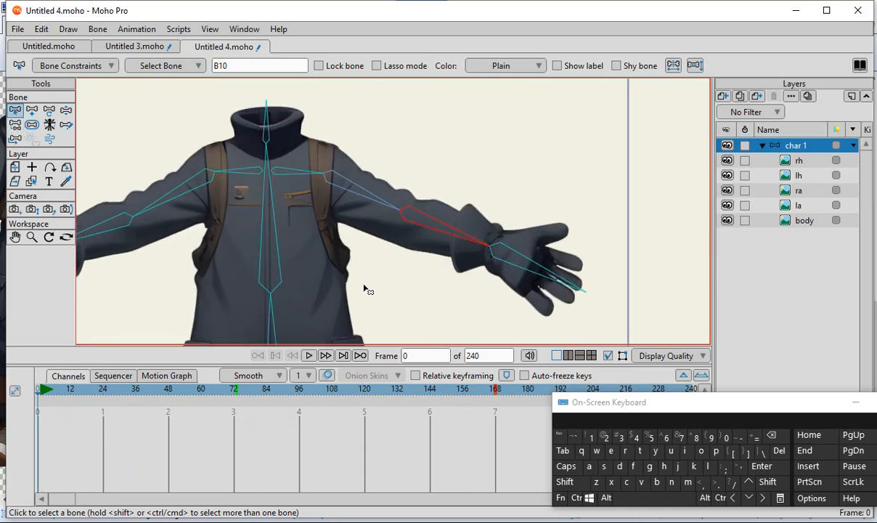
pyautogui.scroll(1, 396, 200)
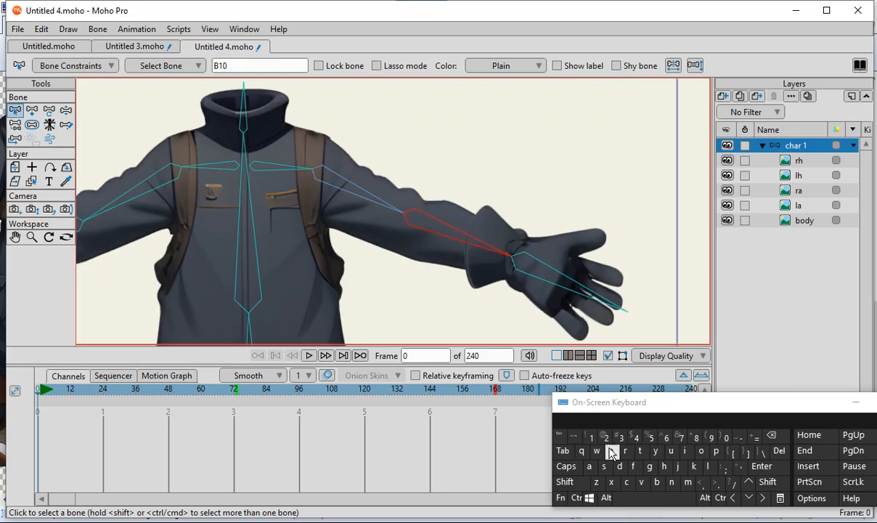
pyautogui.click(564, 483)
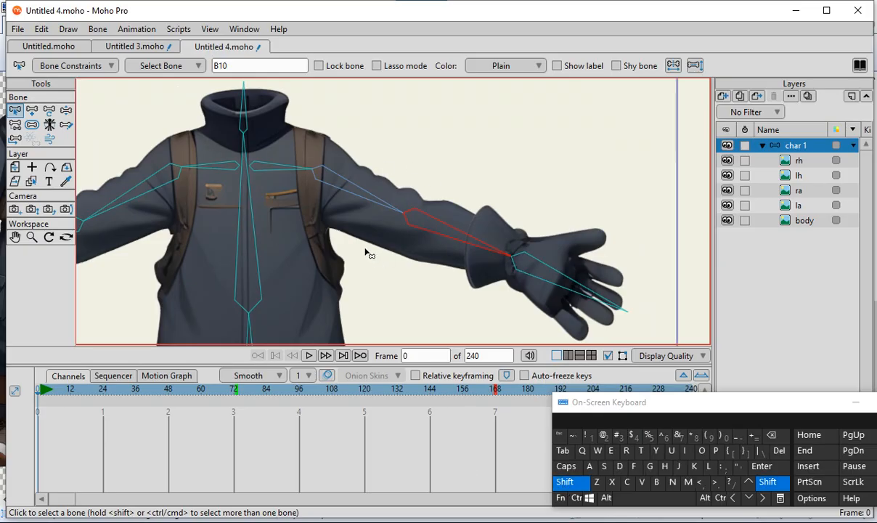
pyautogui.click(299, 172)
pyautogui.click(333, 182)
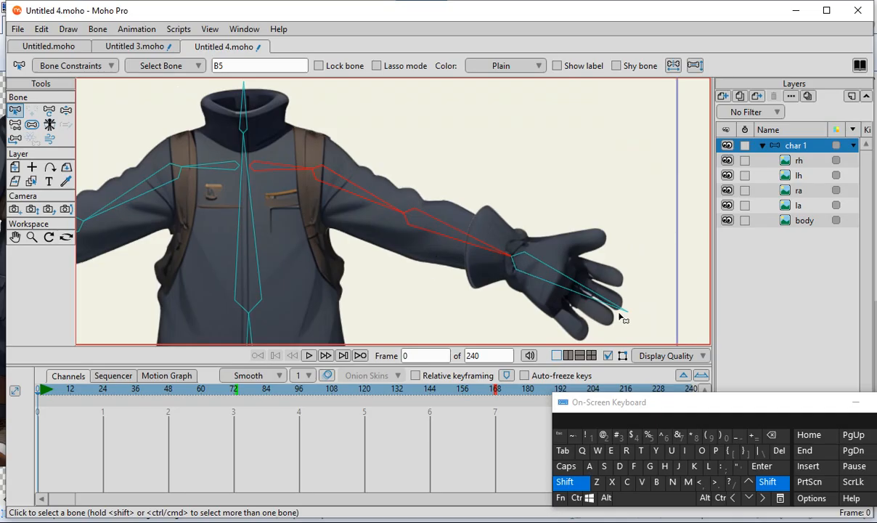
pyautogui.click(572, 485)
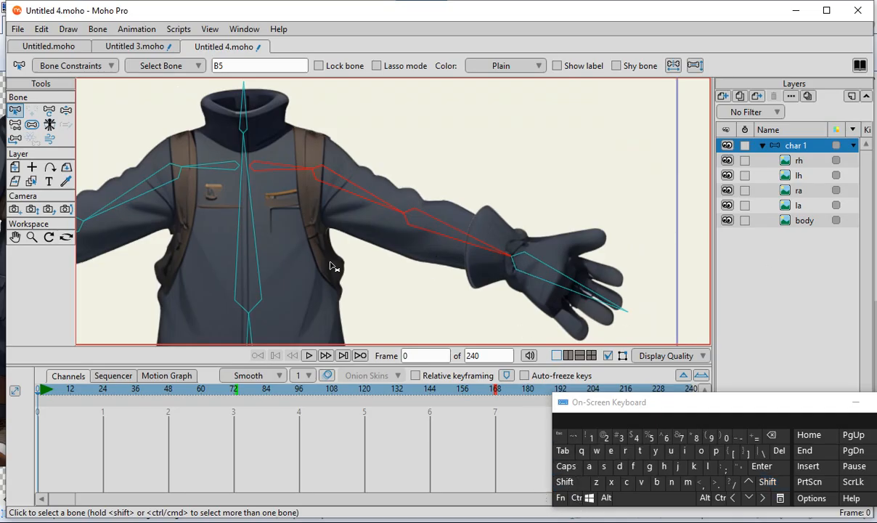
pyautogui.click(810, 193)
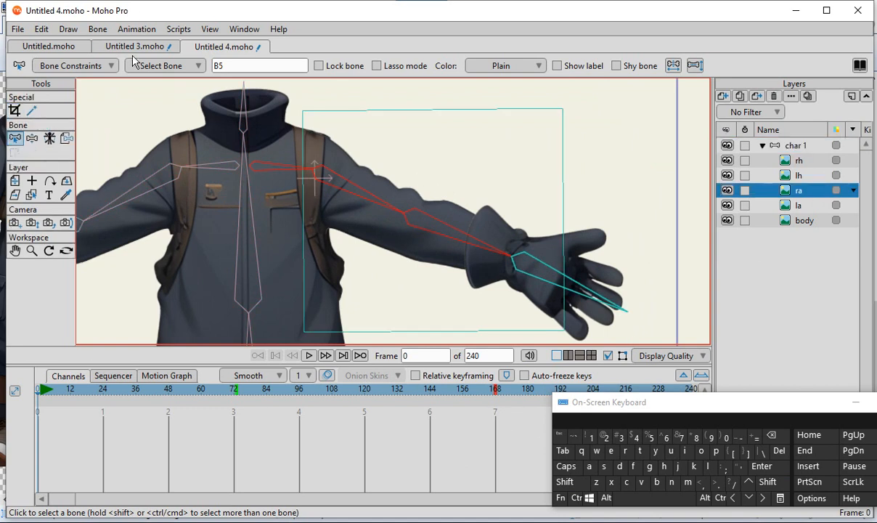
pyautogui.click(96, 31)
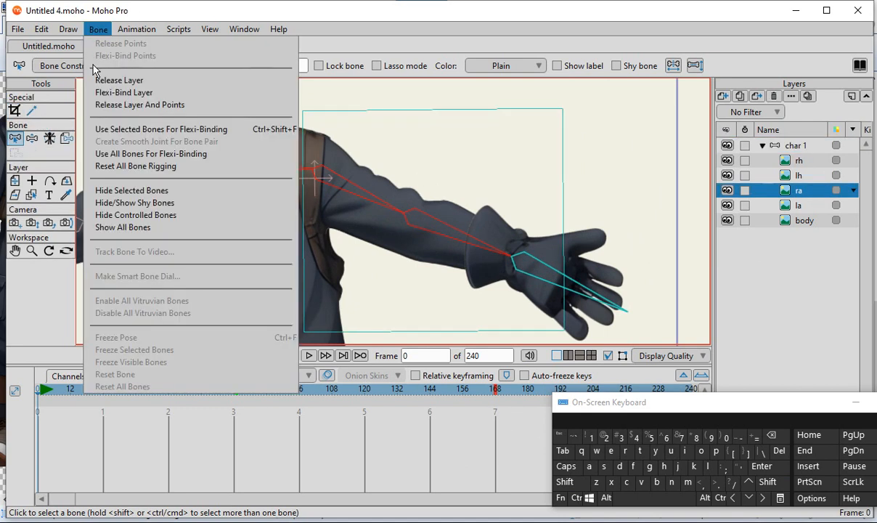
pyautogui.click(130, 132)
pyautogui.scroll(-4, 547, 298)
pyautogui.scroll(3, 384, 236)
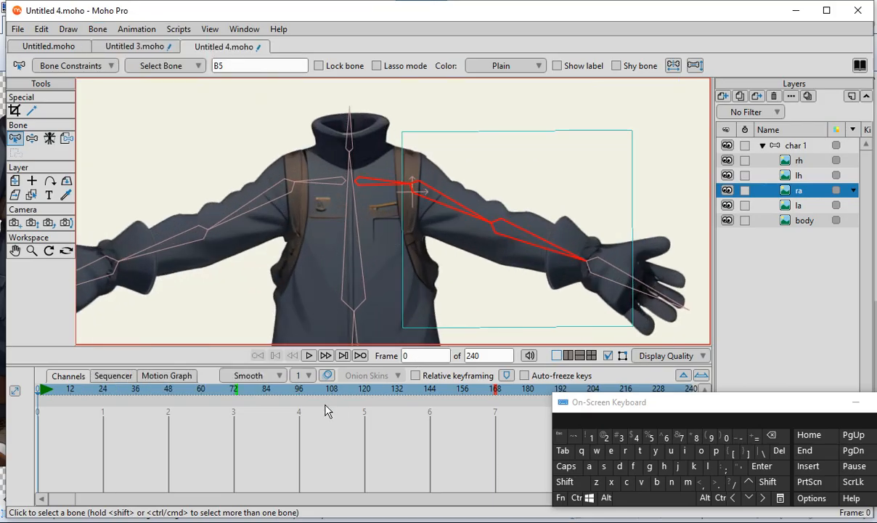
# Step: At frame 72, rotate the ra side's shoulder, upper-arm and forearm bones together in char 1, and deselect them
pyautogui.click(758, 145)
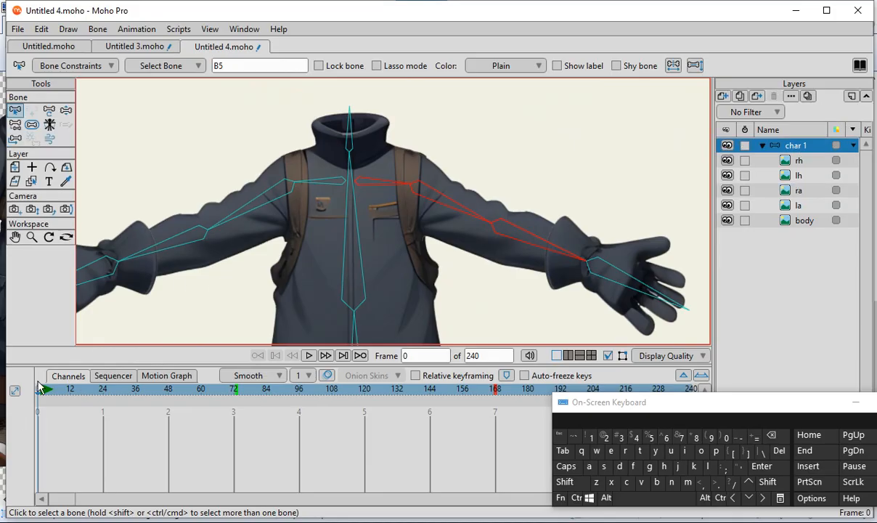
pyautogui.moveTo(73, 392); pyautogui.dragTo(234, 396)
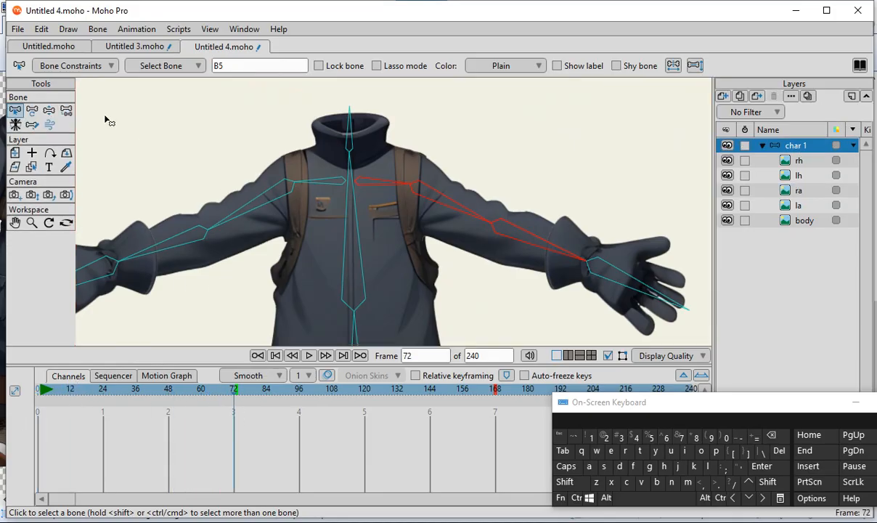
pyautogui.click(33, 112)
pyautogui.moveTo(493, 222); pyautogui.dragTo(411, 197)
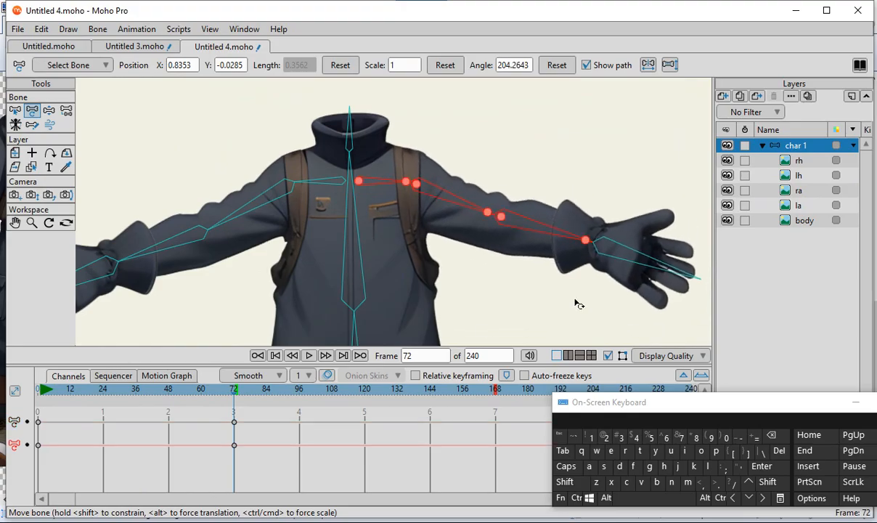
pyautogui.click(15, 110)
pyautogui.click(557, 310)
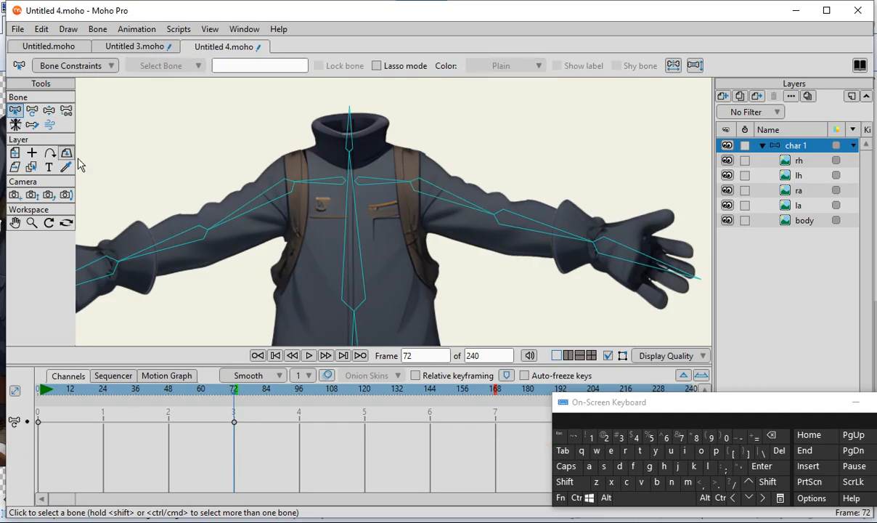
# Step: Test the ra side's arm and hand bones individually with rotations at frame 72, leaving the hand bone at about 354.2°
pyautogui.click(32, 109)
pyautogui.moveTo(597, 276); pyautogui.dragTo(550, 226)
pyautogui.moveTo(664, 235); pyautogui.dragTo(641, 183)
pyautogui.moveTo(459, 203)
pyautogui.mouseDown()
pyautogui.moveTo(458, 214)
pyautogui.moveTo(461, 204)
pyautogui.mouseUp()
pyautogui.moveTo(529, 197)
pyautogui.mouseDown()
pyautogui.moveTo(524, 238)
pyautogui.moveTo(526, 198)
pyautogui.moveTo(530, 211)
pyautogui.mouseUp()
pyautogui.scroll(1, 657, 250)
pyautogui.moveTo(633, 210); pyautogui.dragTo(656, 251)
pyautogui.scroll(-5, 578, 211)
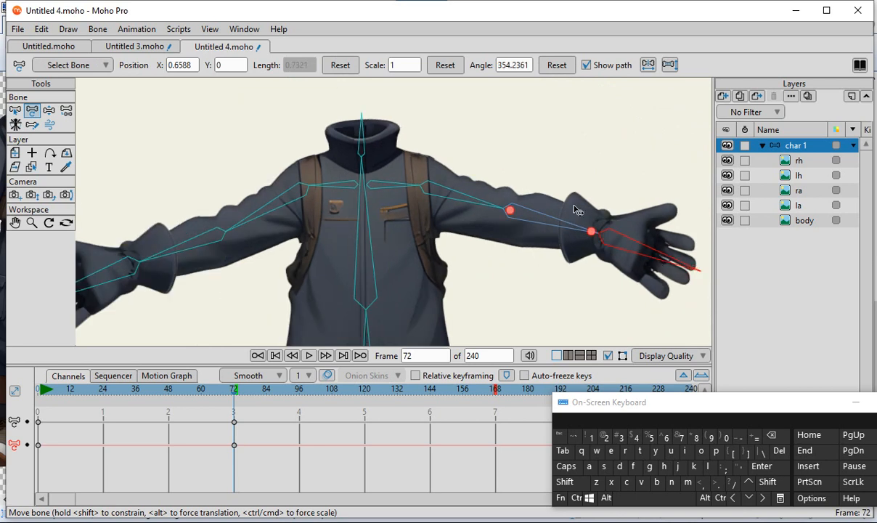
pyautogui.scroll(3, 402, 230)
# Step: At frame 121, bend the la arm upward at the elbow, leaving the forearm bone at about 266.1°
pyautogui.moveTo(267, 392); pyautogui.dragTo(365, 390)
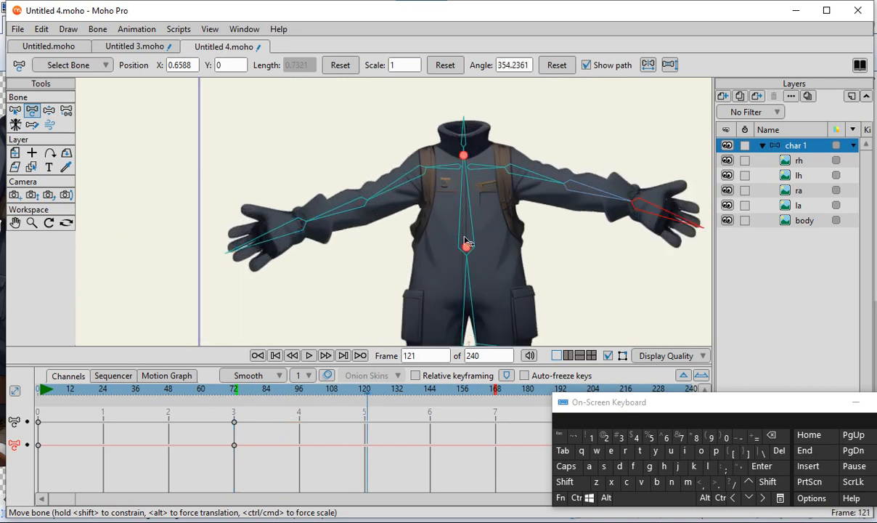
pyautogui.moveTo(280, 236)
pyautogui.mouseDown()
pyautogui.moveTo(273, 222)
pyautogui.moveTo(280, 254)
pyautogui.moveTo(294, 234)
pyautogui.mouseUp()
pyautogui.moveTo(340, 211); pyautogui.dragTo(250, 182)
pyautogui.scroll(2, 306, 193)
pyautogui.click(263, 201)
pyautogui.click(327, 198)
pyautogui.moveTo(327, 198); pyautogui.dragTo(360, 185)
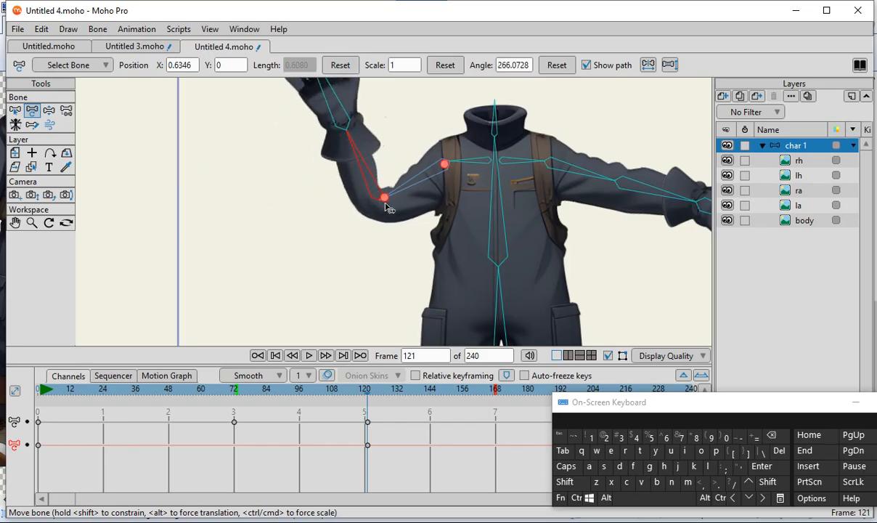
# Step: Lower the la forearm to near horizontal at frame 121 and rotate its hand bone to about 6.2°
pyautogui.scroll(-5, 383, 202)
pyautogui.scroll(4, 352, 142)
pyautogui.moveTo(368, 205); pyautogui.dragTo(349, 245)
pyautogui.click(270, 248)
pyautogui.moveTo(270, 248)
pyautogui.mouseDown()
pyautogui.moveTo(280, 255)
pyautogui.moveTo(270, 244)
pyautogui.mouseUp()
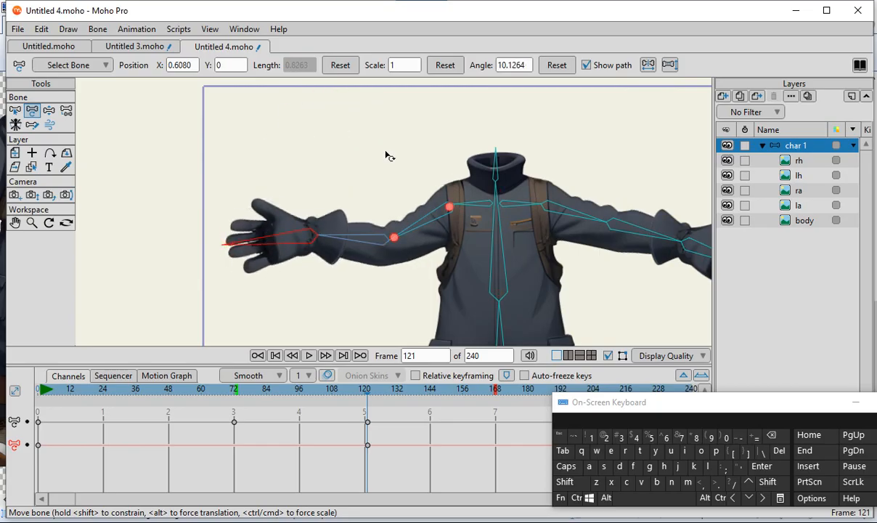
pyautogui.scroll(1, 458, 225)
pyautogui.scroll(2, 190, 249)
pyautogui.moveTo(250, 220); pyautogui.dragTo(236, 193)
pyautogui.scroll(-1, 440, 320)
pyautogui.scroll(-1, 440, 320)
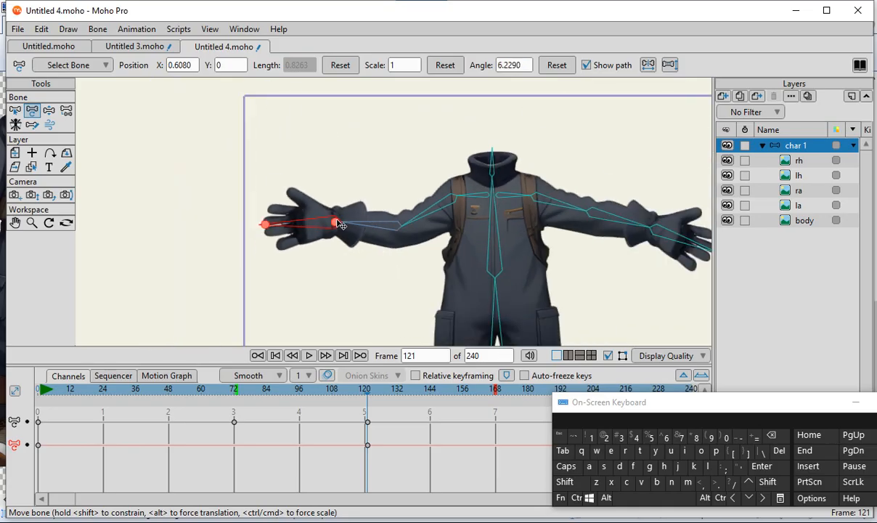
# Step: Test the torso bone with rotations at frame 121, leaving it at about 1.9°
pyautogui.scroll(-1, 509, 239)
pyautogui.scroll(2, 501, 160)
pyautogui.moveTo(404, 150); pyautogui.dragTo(428, 154)
pyautogui.moveTo(502, 153); pyautogui.dragTo(471, 203)
pyautogui.scroll(-1, 465, 145)
pyautogui.scroll(-3, 473, 284)
pyautogui.scroll(6, 478, 325)
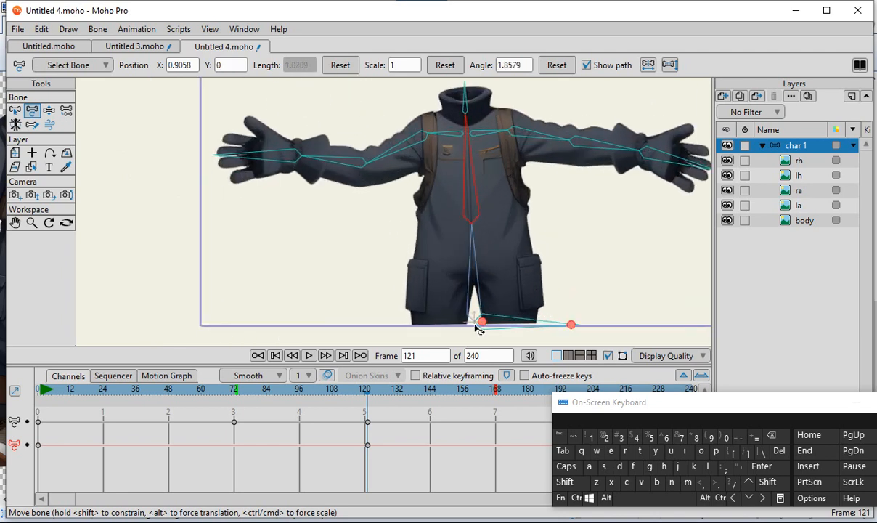
# Step: At frame 0, select the upper-arm bone B7 and reduce its bone strength to about 0.2248
pyautogui.scroll(-5, 463, 259)
pyautogui.scroll(3, 459, 257)
pyautogui.scroll(-4, 490, 241)
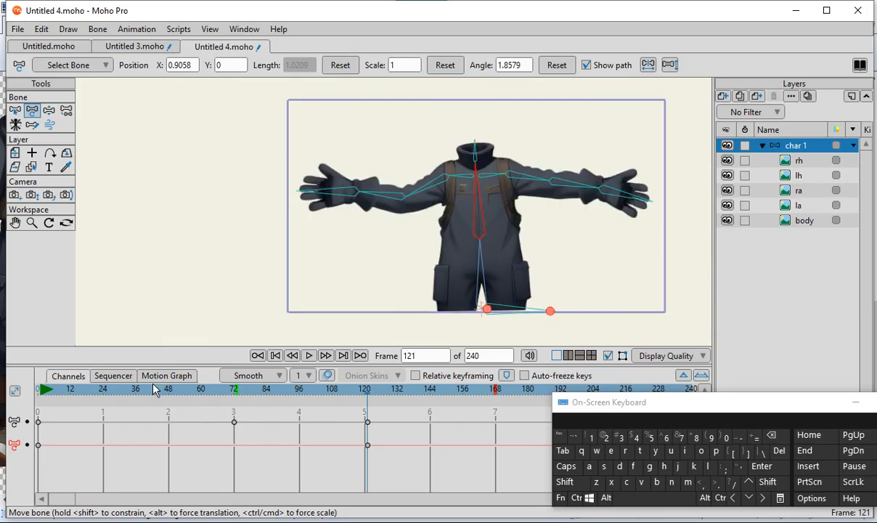
pyautogui.moveTo(97, 392); pyautogui.dragTo(5, 389)
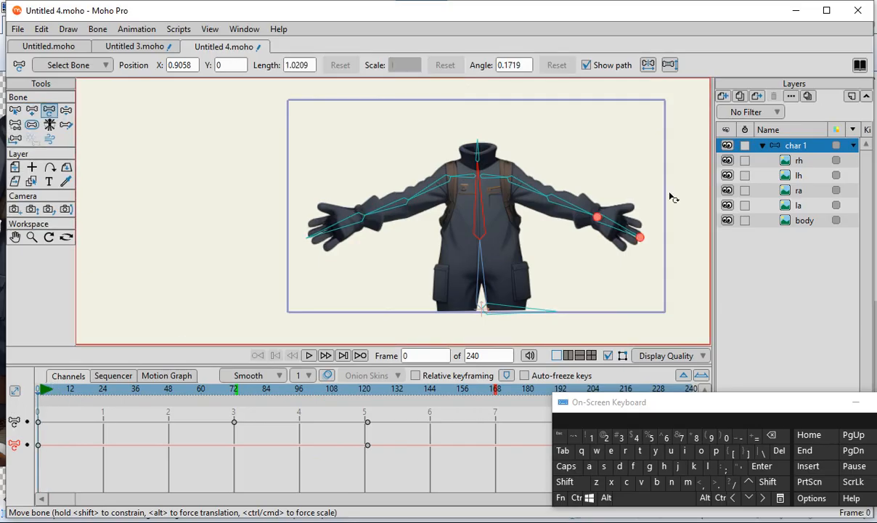
pyautogui.scroll(2, 304, 211)
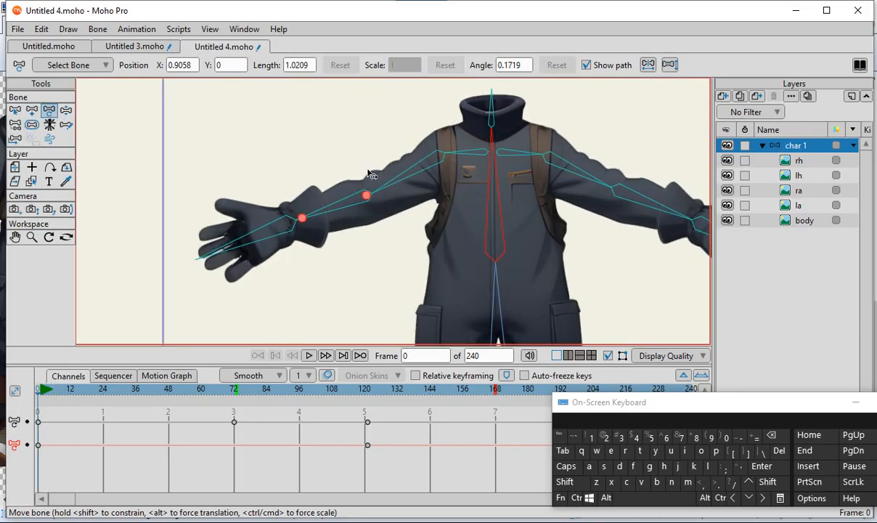
pyautogui.click(15, 111)
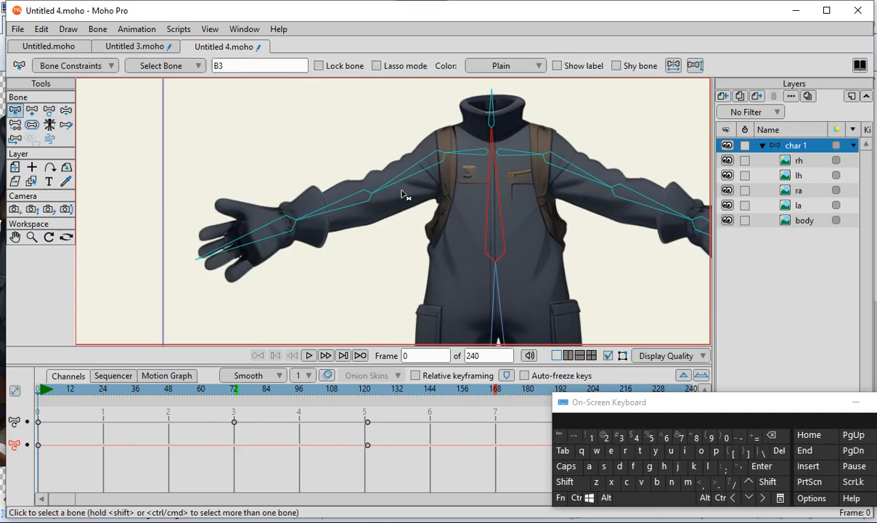
pyautogui.click(514, 216)
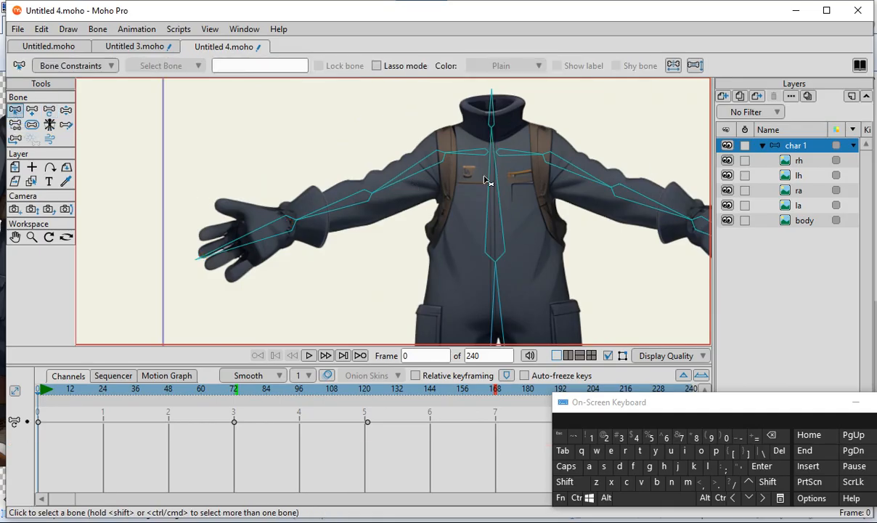
pyautogui.scroll(1, 398, 181)
pyautogui.click(408, 186)
pyautogui.scroll(-2, 411, 186)
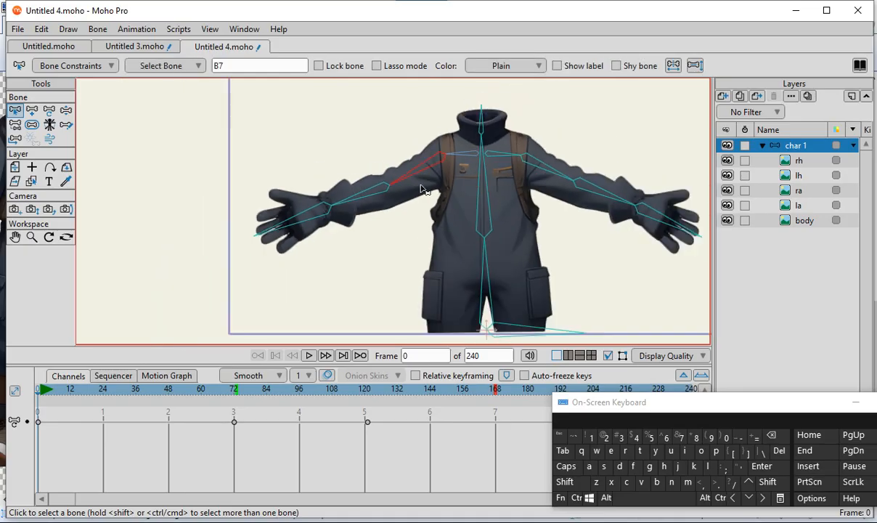
pyautogui.scroll(2, 428, 220)
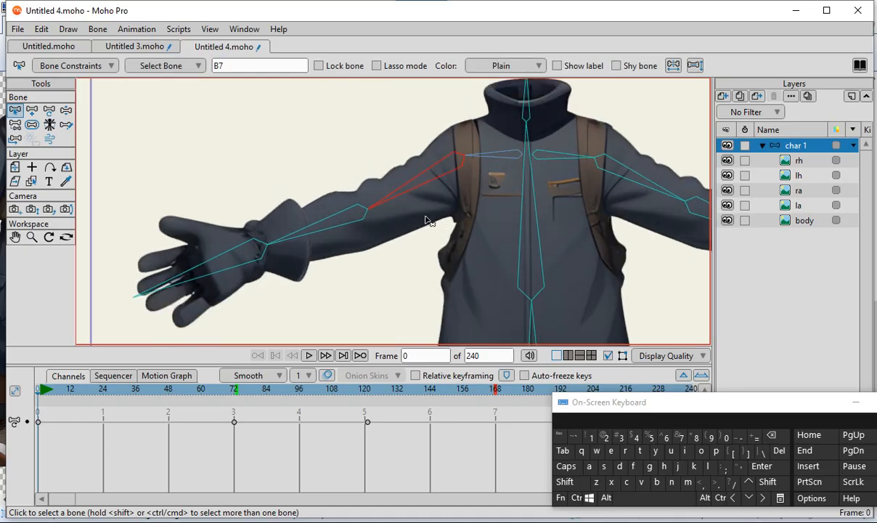
pyautogui.click(32, 125)
pyautogui.scroll(-3, 421, 313)
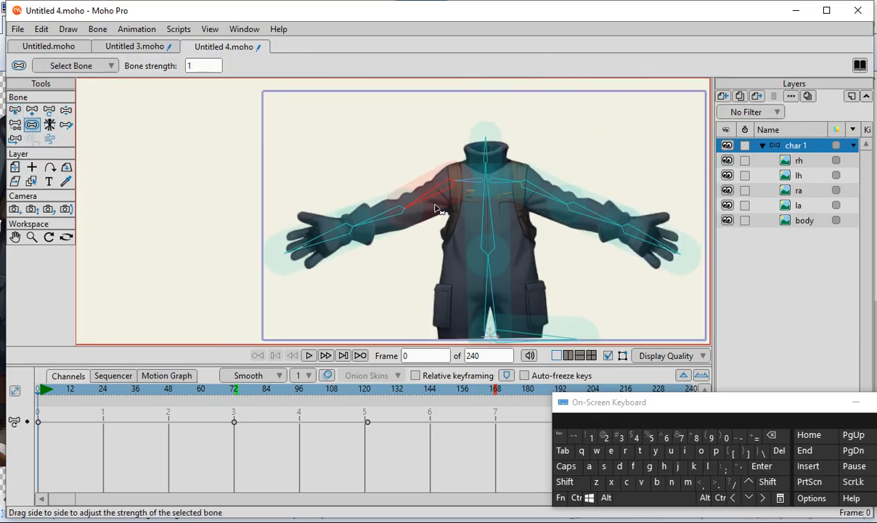
pyautogui.scroll(3, 411, 171)
pyautogui.scroll(2, 499, 217)
pyautogui.scroll(-3, 600, 228)
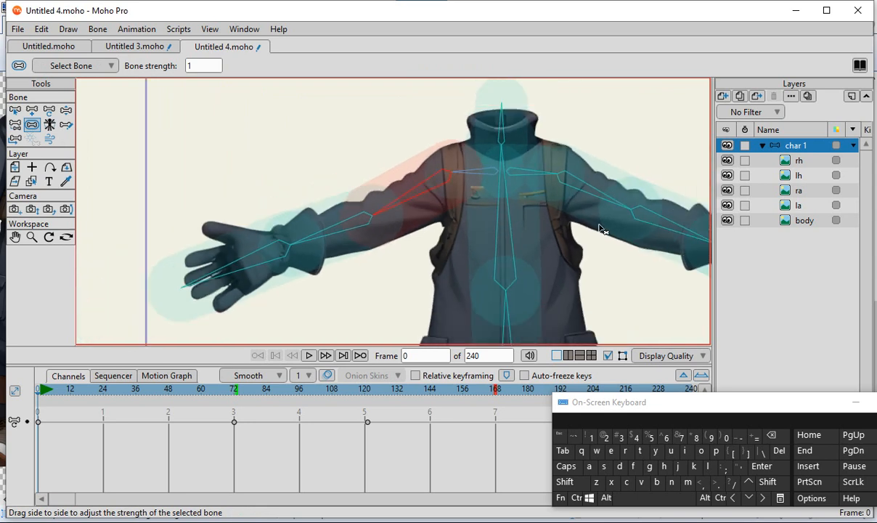
pyautogui.scroll(2, 411, 192)
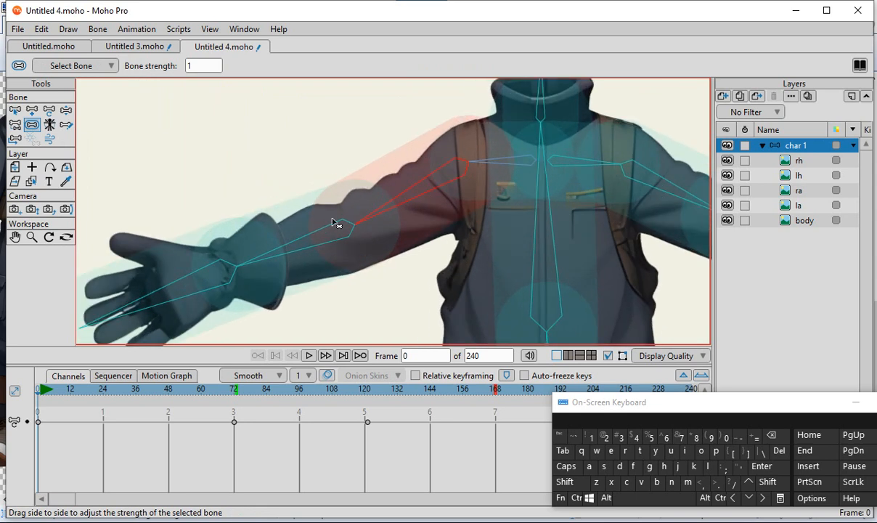
pyautogui.scroll(-2, 411, 219)
pyautogui.scroll(3, 444, 181)
pyautogui.scroll(-1, 413, 219)
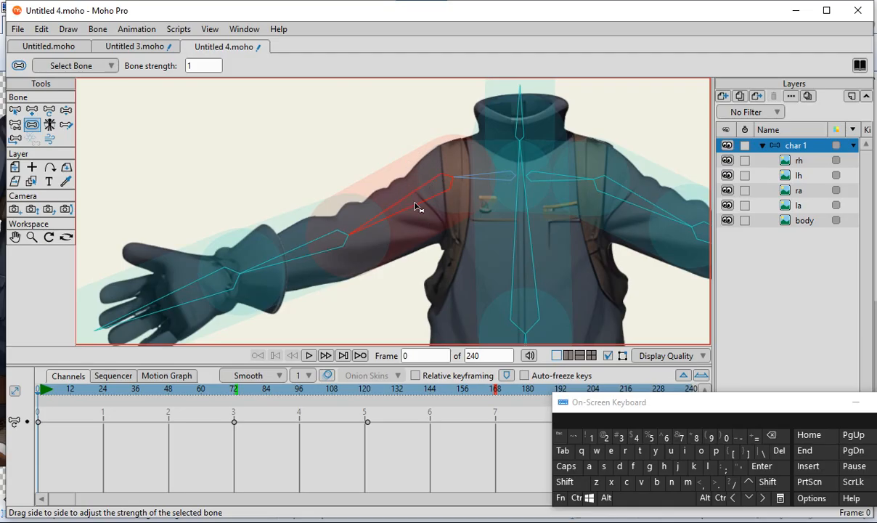
pyautogui.moveTo(440, 175); pyautogui.dragTo(382, 229)
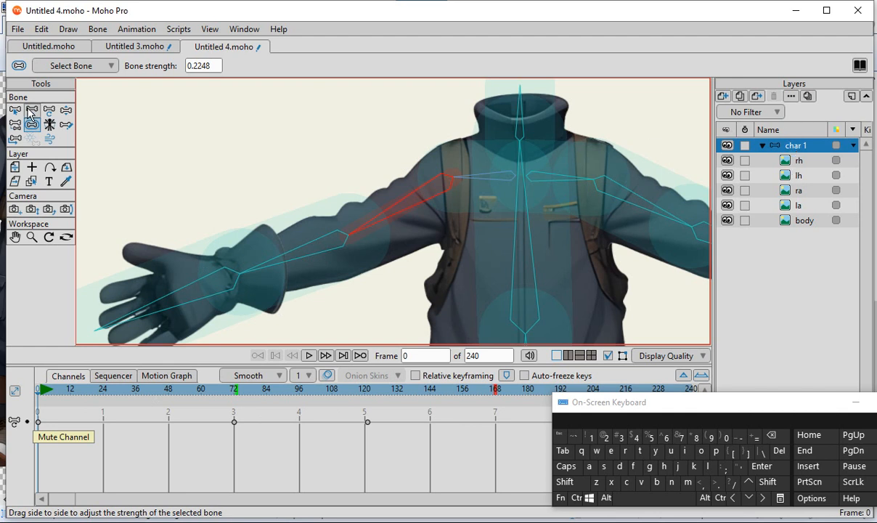
# Step: At frame 105, bend the forearm up at the elbow to about 288.3° and rotate the hand bone to about -13.1°
pyautogui.click(48, 109)
pyautogui.moveTo(62, 393); pyautogui.dragTo(324, 394)
pyautogui.moveTo(386, 210)
pyautogui.mouseDown()
pyautogui.moveTo(397, 237)
pyautogui.moveTo(369, 210)
pyautogui.mouseUp()
pyautogui.moveTo(291, 209); pyautogui.dragTo(291, 166)
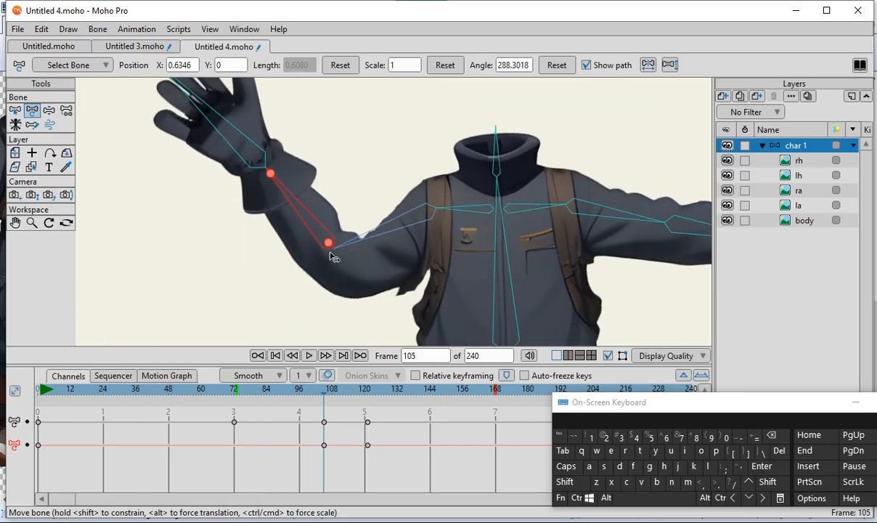
pyautogui.scroll(-3, 312, 190)
pyautogui.scroll(4, 344, 272)
pyautogui.scroll(-3, 415, 212)
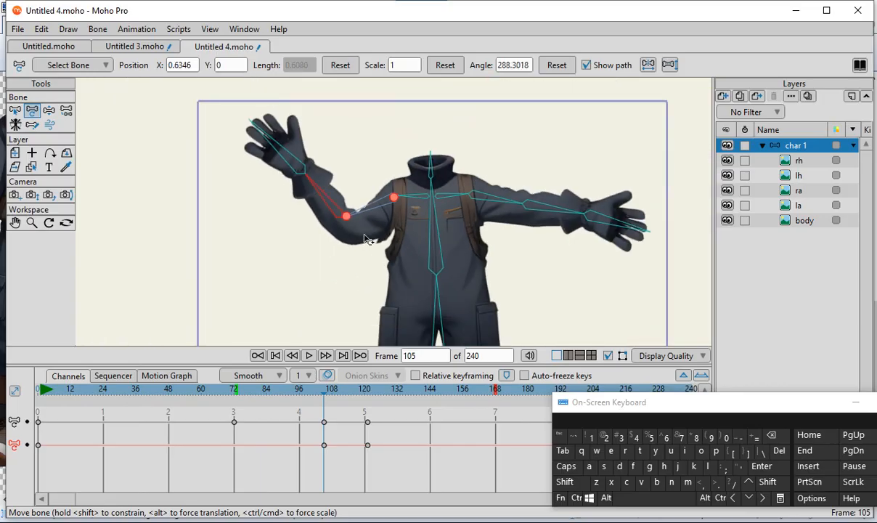
pyautogui.scroll(1, 297, 148)
pyautogui.click(299, 178)
pyautogui.scroll(5, 294, 172)
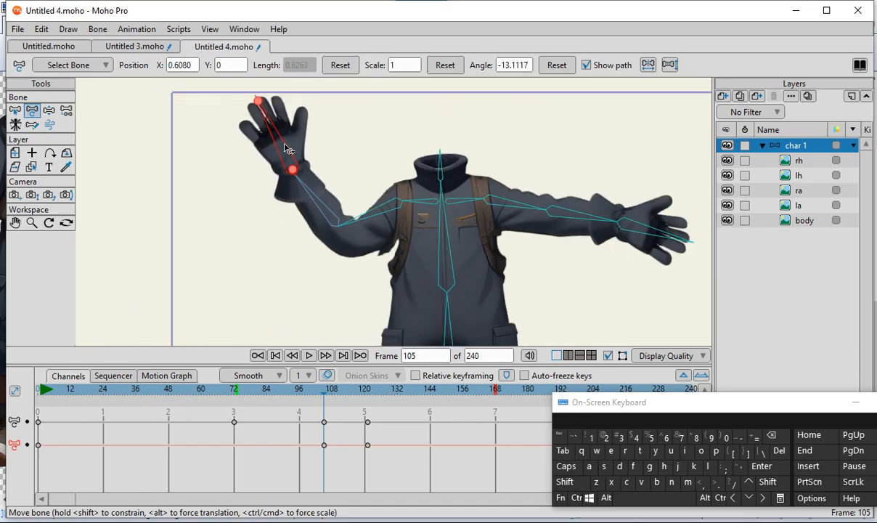
# Step: Lower the arm at frame 105 with upper-arm and forearm rotations, leaving the forearm bone at about 349.8°
pyautogui.moveTo(282, 234); pyautogui.dragTo(242, 240)
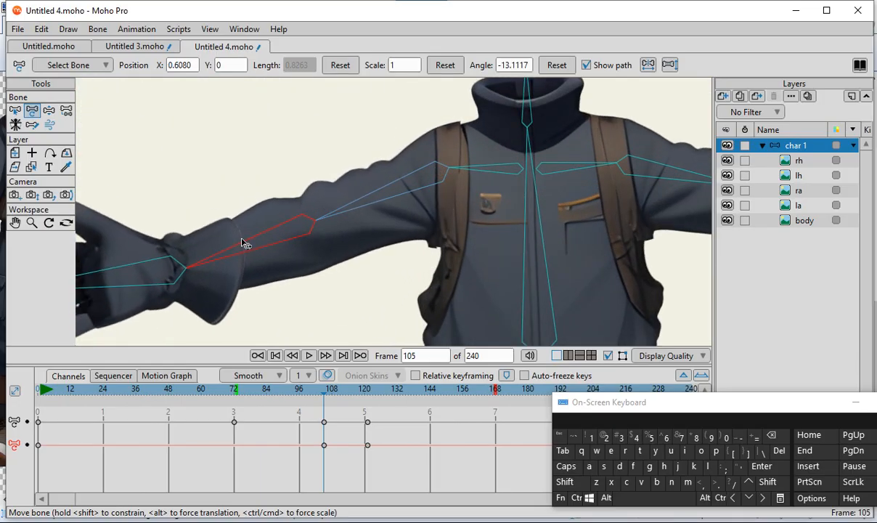
pyautogui.moveTo(408, 192); pyautogui.dragTo(406, 196)
pyautogui.moveTo(468, 171); pyautogui.dragTo(353, 183)
pyautogui.scroll(-5, 363, 179)
pyautogui.scroll(4, 365, 209)
pyautogui.scroll(2, 354, 187)
pyautogui.scroll(-5, 353, 191)
pyautogui.scroll(2, 376, 197)
pyautogui.moveTo(300, 220); pyautogui.dragTo(285, 208)
pyautogui.scroll(2, 328, 221)
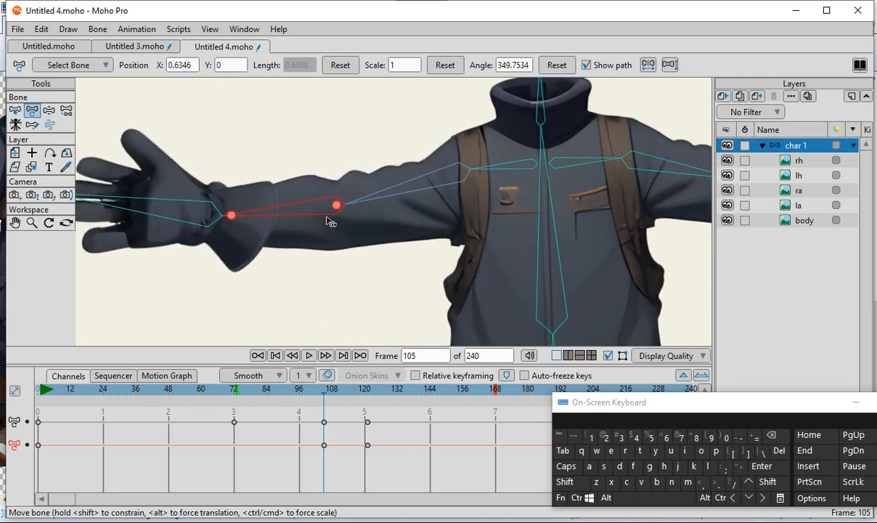
pyautogui.scroll(-2, 331, 220)
pyautogui.scroll(2, 363, 196)
# Step: At frame 0, reduce the strength of forearm bone B8 so its influence area closely surrounds the bone
pyautogui.moveTo(207, 389); pyautogui.dragTo(35, 418)
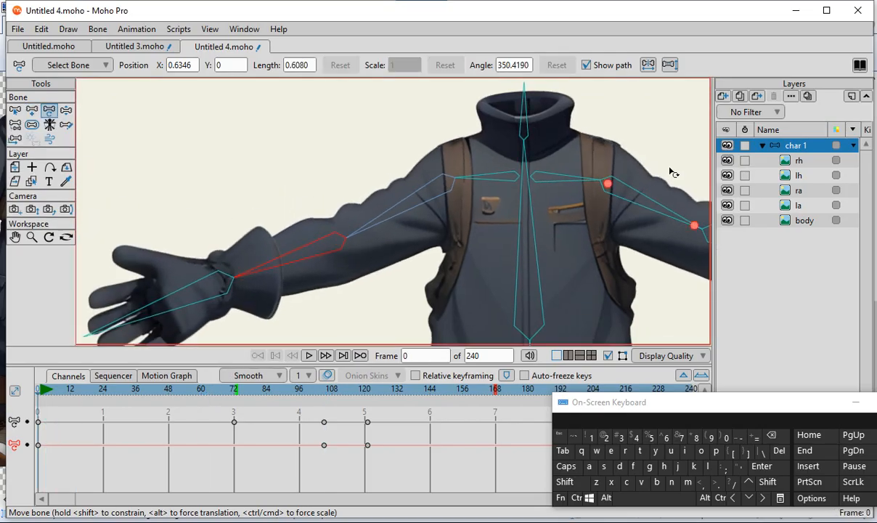
pyautogui.click(13, 110)
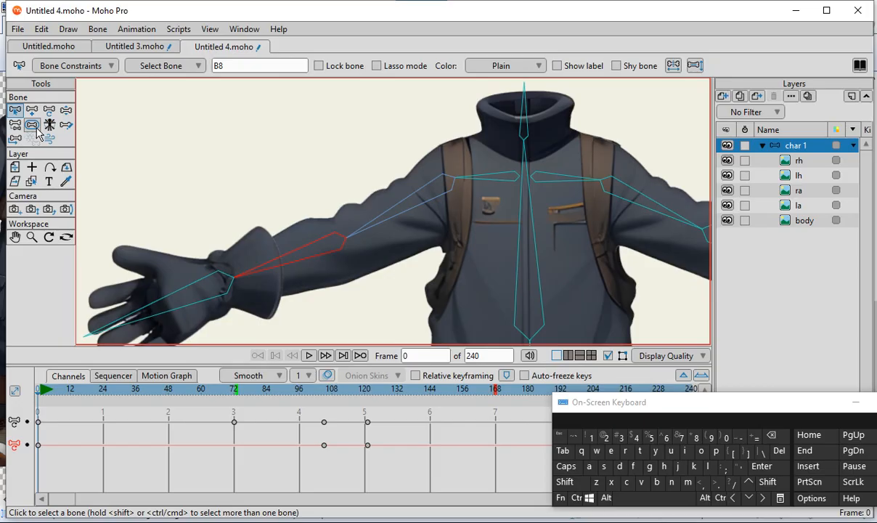
pyautogui.click(32, 126)
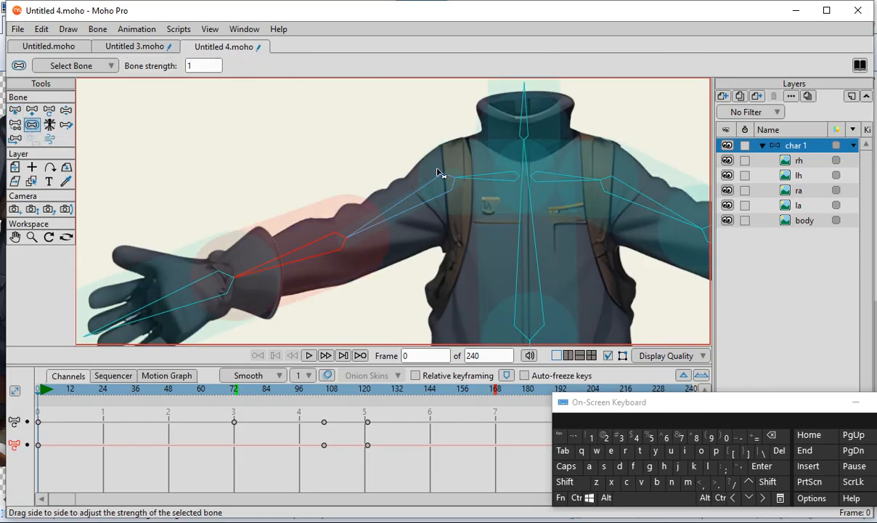
pyautogui.scroll(-1, 437, 172)
pyautogui.scroll(2, 332, 258)
pyautogui.scroll(2, 312, 223)
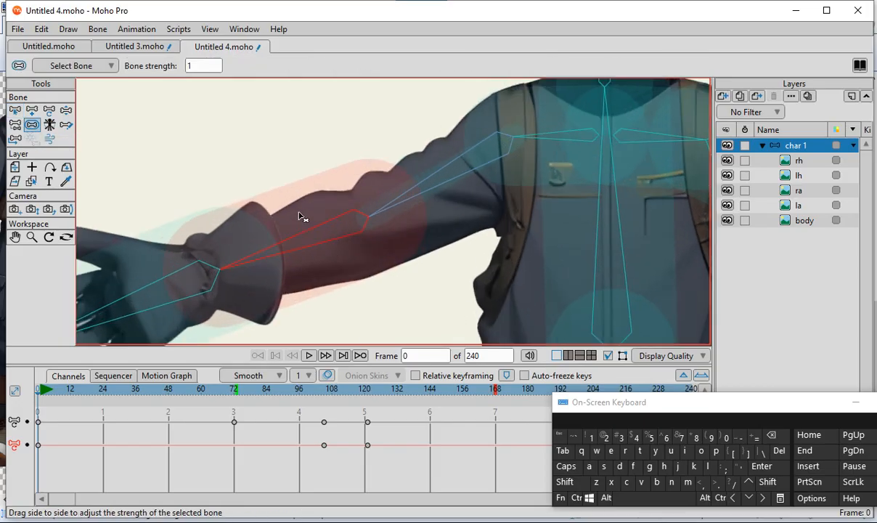
pyautogui.scroll(-3, 363, 209)
pyautogui.scroll(2, 374, 208)
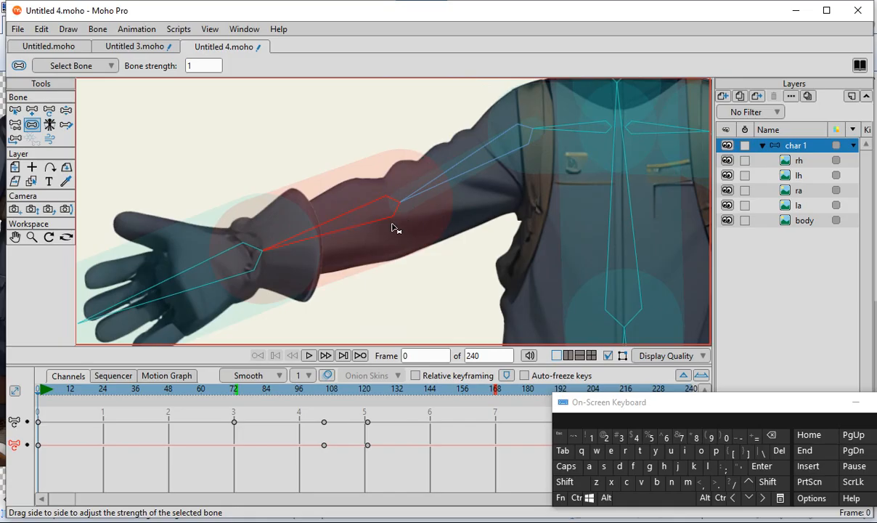
pyautogui.moveTo(385, 212); pyautogui.dragTo(355, 225)
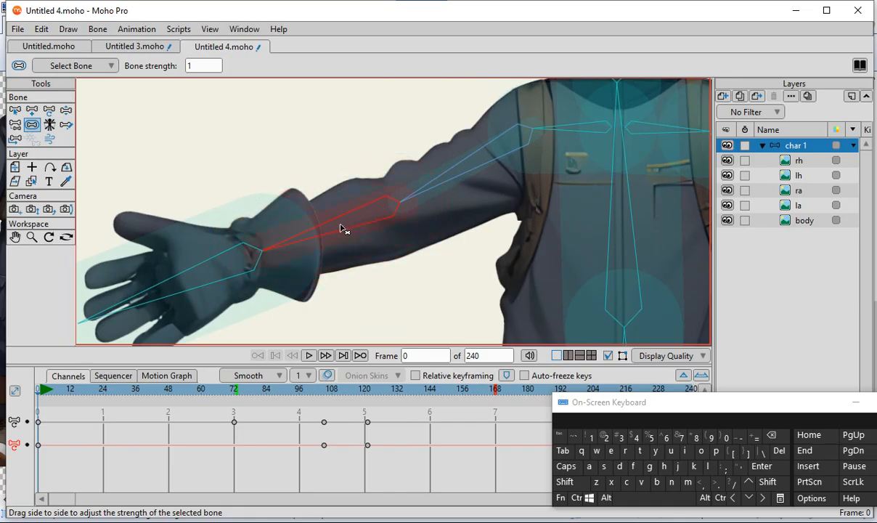
pyautogui.moveTo(297, 247)
pyautogui.mouseDown()
pyautogui.moveTo(481, 190)
pyautogui.moveTo(290, 256)
pyautogui.mouseUp()
pyautogui.moveTo(284, 249); pyautogui.dragTo(305, 314)
pyautogui.click(15, 109)
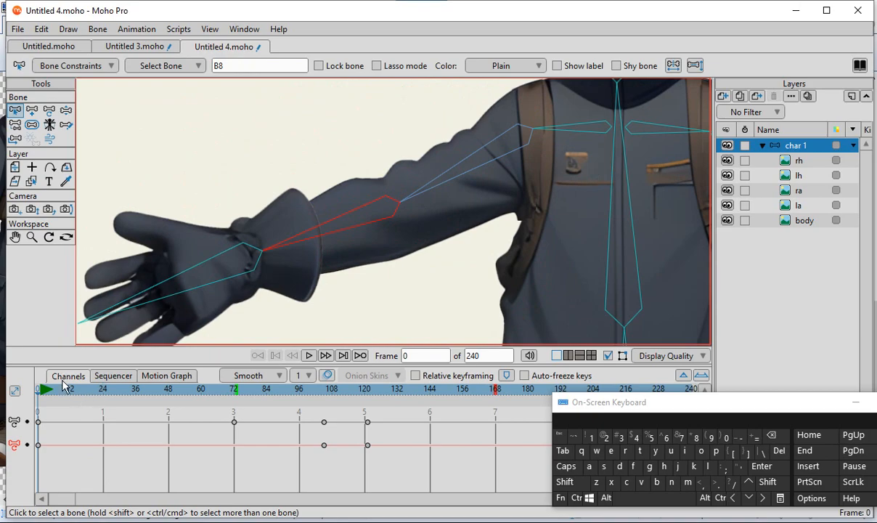
# Step: At frame 104, bend forearm bone B8 upward to about 284.3° and inspect the elbow deformation
pyautogui.moveTo(65, 390); pyautogui.dragTo(322, 447)
pyautogui.click(32, 110)
pyautogui.moveTo(265, 190); pyautogui.dragTo(268, 106)
pyautogui.scroll(-5, 337, 284)
pyautogui.scroll(2, 349, 229)
pyautogui.moveTo(326, 232); pyautogui.dragTo(349, 237)
pyautogui.scroll(3, 377, 210)
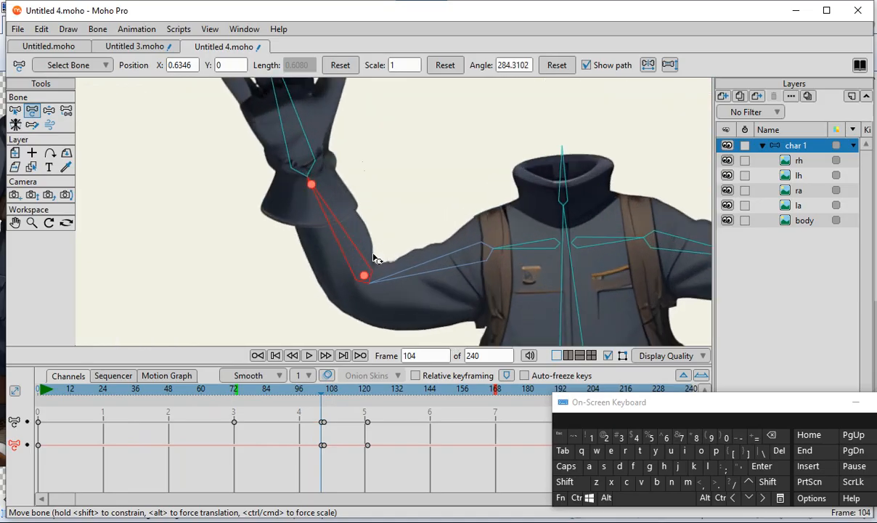
pyautogui.scroll(-3, 403, 183)
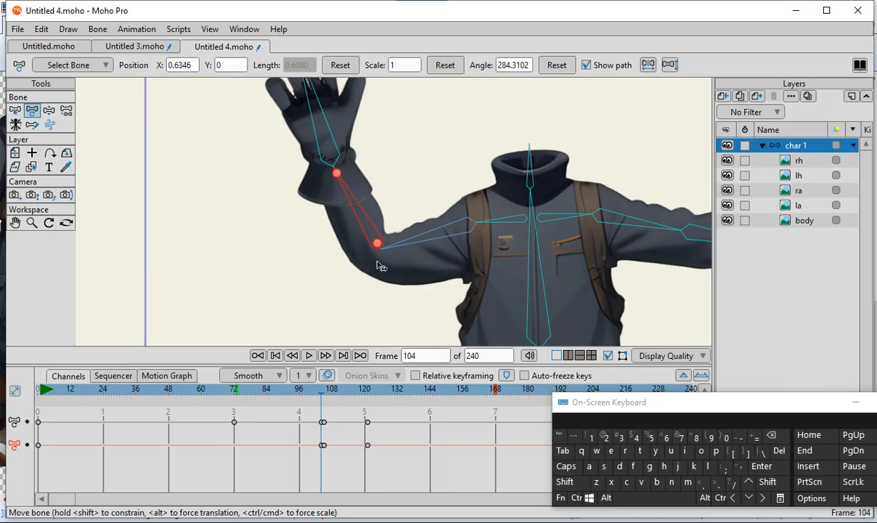
pyautogui.scroll(2, 360, 251)
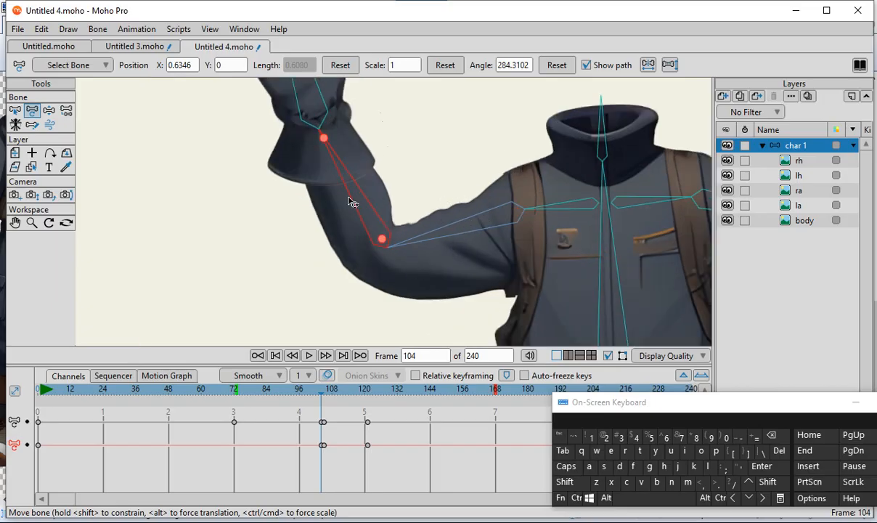
pyautogui.scroll(1, 421, 239)
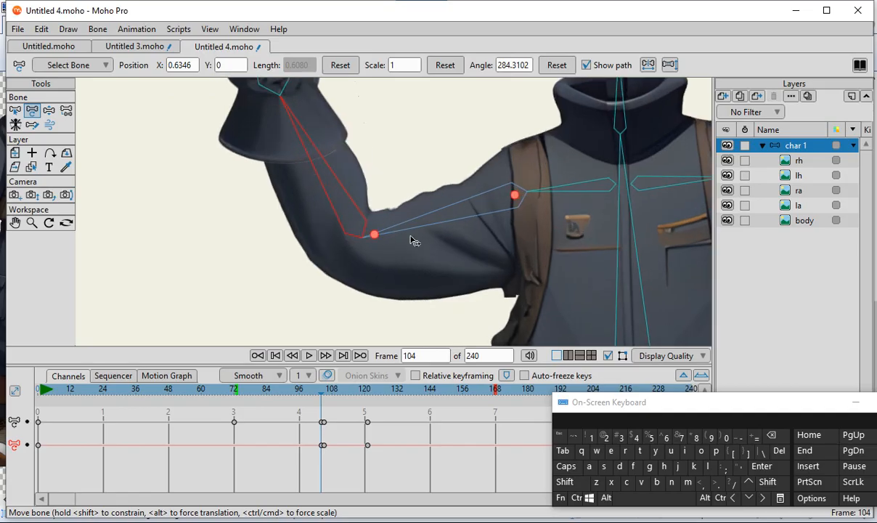
pyautogui.scroll(-3, 412, 241)
pyautogui.scroll(3, 416, 254)
# Step: Lower forearm bone B8 at frame 104 to about 360.7° and inspect the extended arm
pyautogui.moveTo(337, 211); pyautogui.dragTo(289, 297)
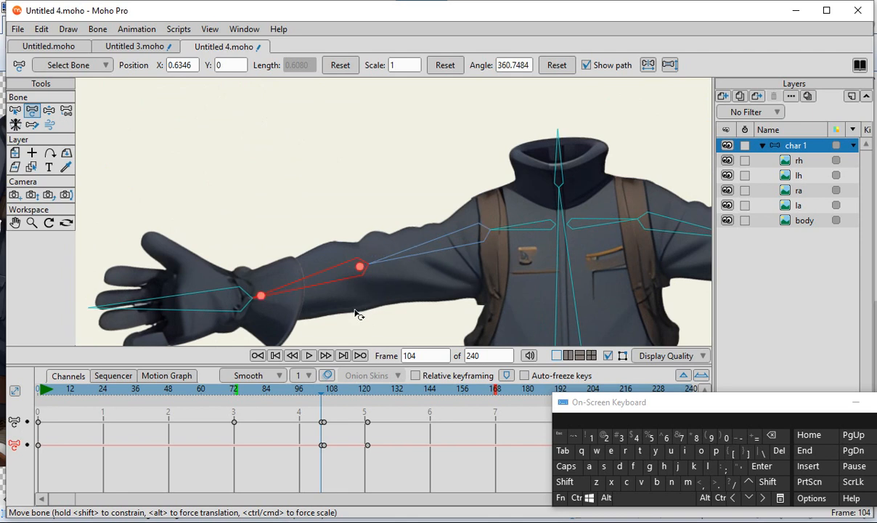
pyautogui.scroll(-2, 438, 203)
pyautogui.scroll(3, 397, 307)
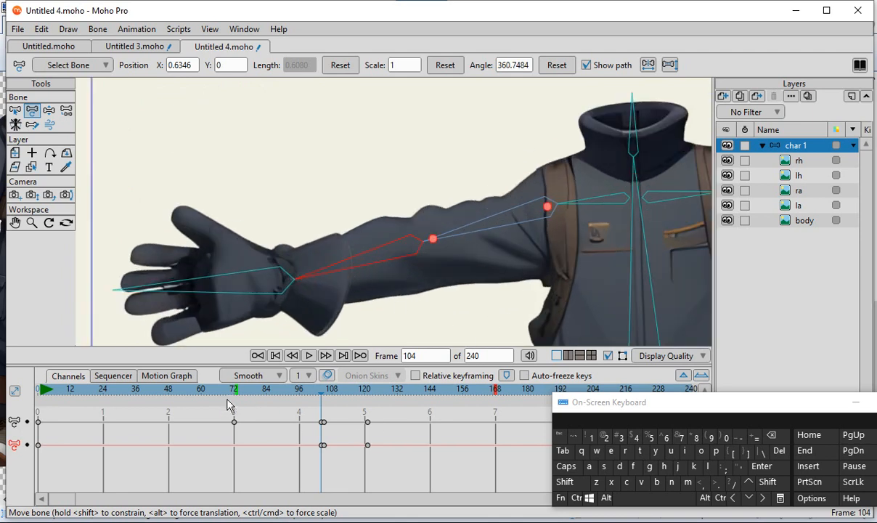
# Step: At frame 0, select the upper-arm bone B7 and set its bone strength to about 1.1456
pyautogui.moveTo(318, 394); pyautogui.dragTo(26, 452)
pyautogui.scroll(-3, 402, 140)
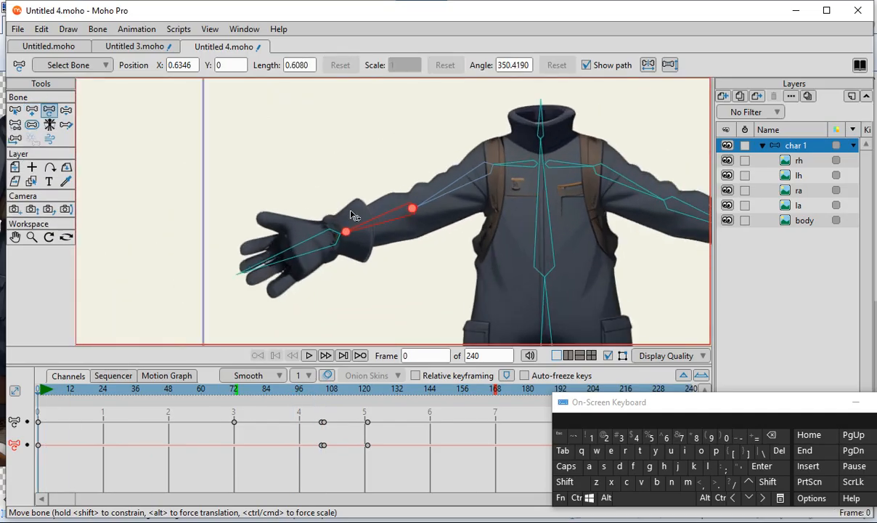
pyautogui.click(15, 110)
pyautogui.scroll(2, 445, 194)
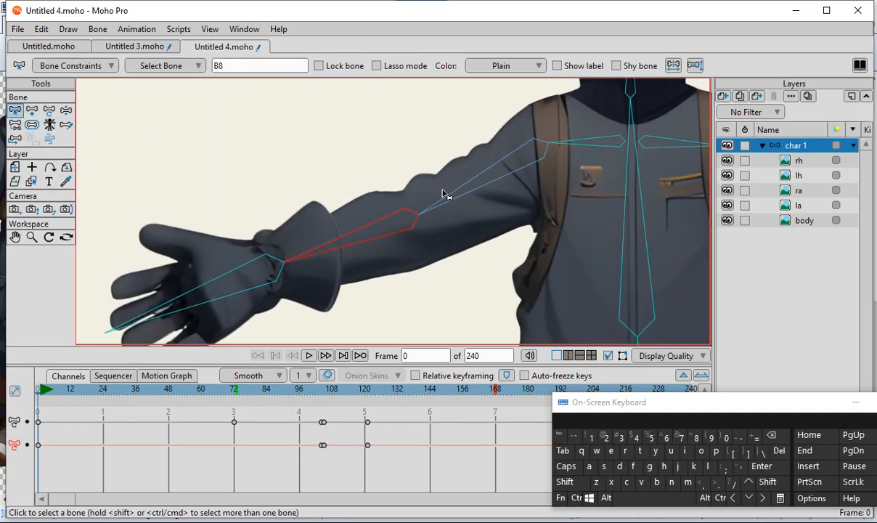
pyautogui.click(468, 192)
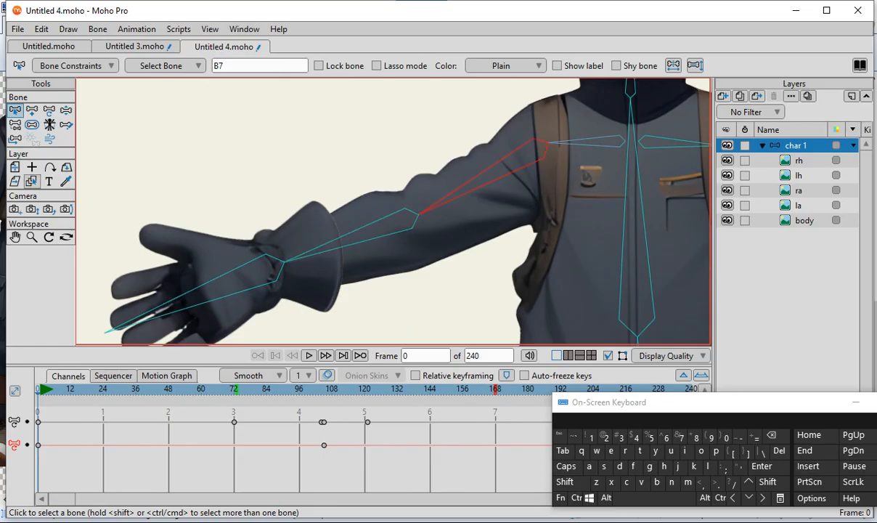
pyautogui.click(32, 125)
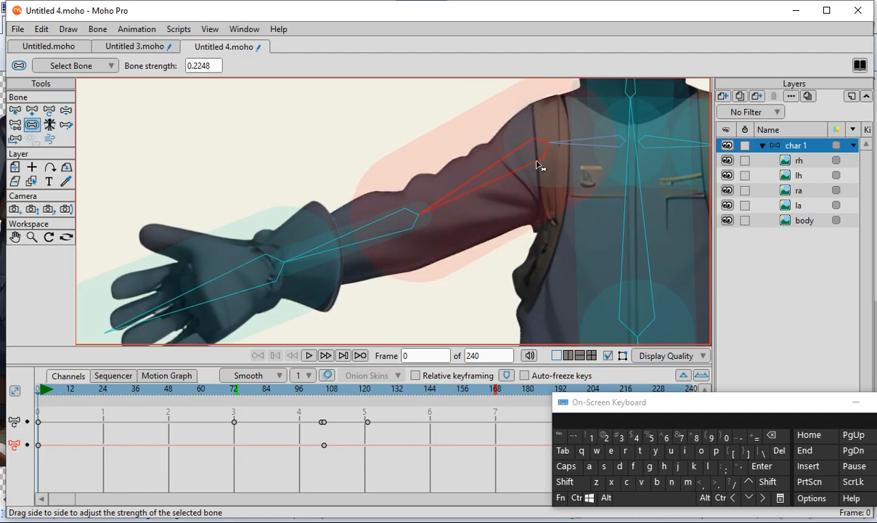
pyautogui.moveTo(538, 163); pyautogui.dragTo(519, 203)
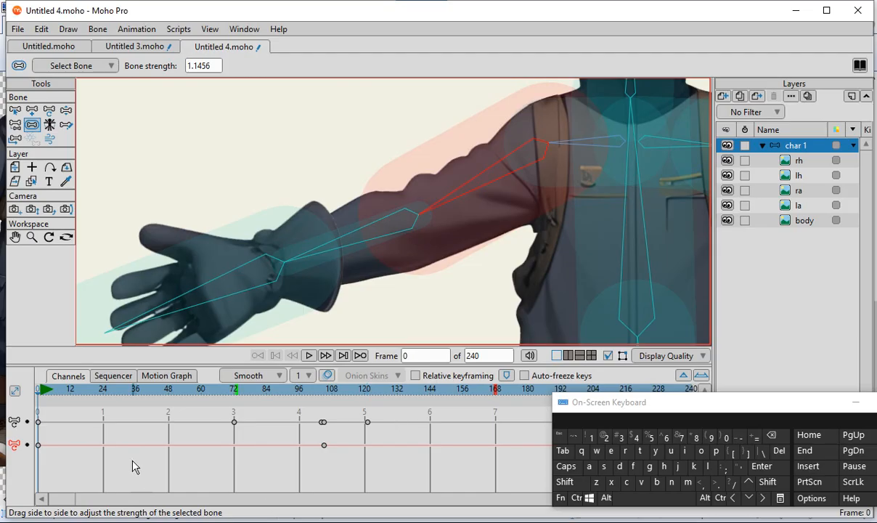
# Step: At frame 61, raise the outstretched arm with its bones and rotate the shoulder bone beside the chest pocket to 85.72°
pyautogui.click(16, 110)
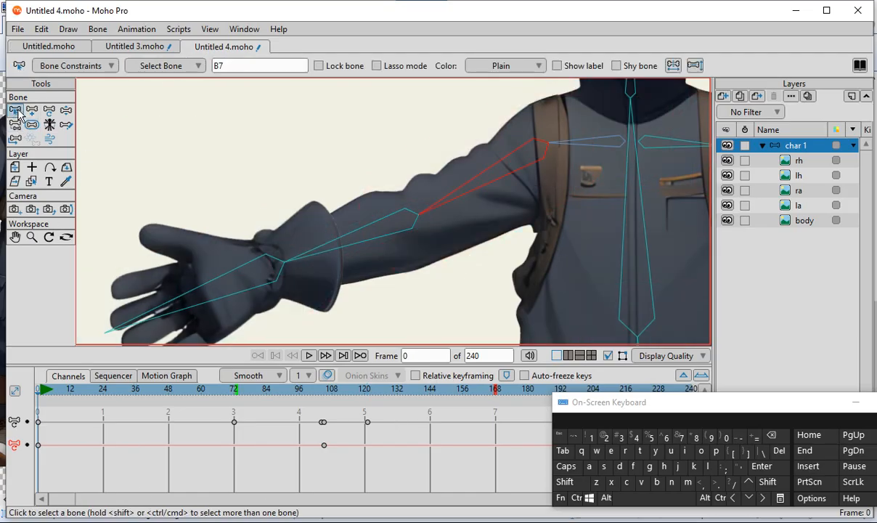
pyautogui.moveTo(145, 410); pyautogui.dragTo(204, 410)
pyautogui.click(30, 110)
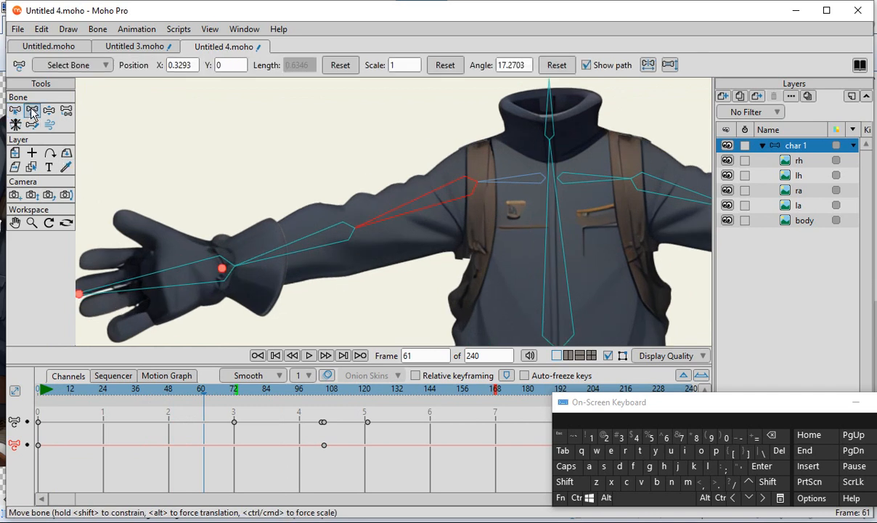
pyautogui.moveTo(444, 236); pyautogui.dragTo(332, 289)
pyautogui.moveTo(514, 206); pyautogui.dragTo(479, 182)
pyautogui.moveTo(448, 247); pyautogui.dragTo(416, 235)
pyautogui.click(473, 163)
pyautogui.moveTo(513, 195); pyautogui.dragTo(499, 190)
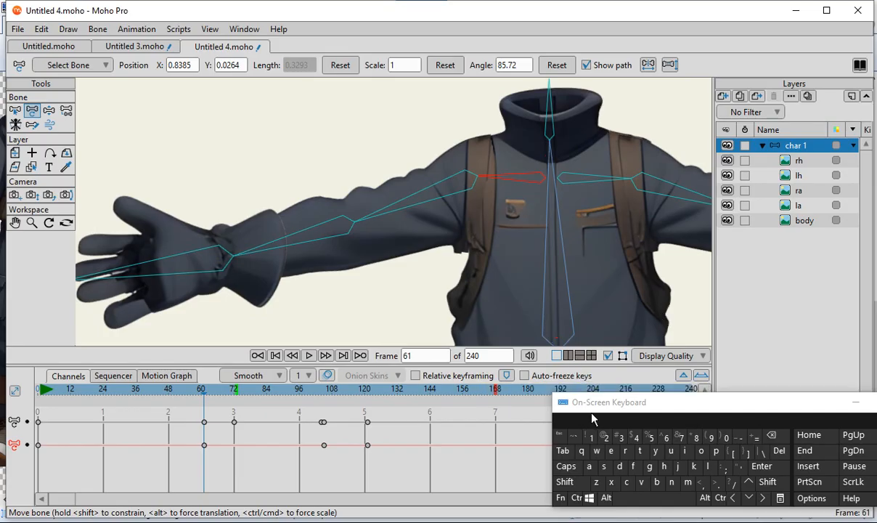
# Step: Examine the arm pose on the full figure and scrub the timeline to frame 74
pyautogui.scroll(-6, 480, 267)
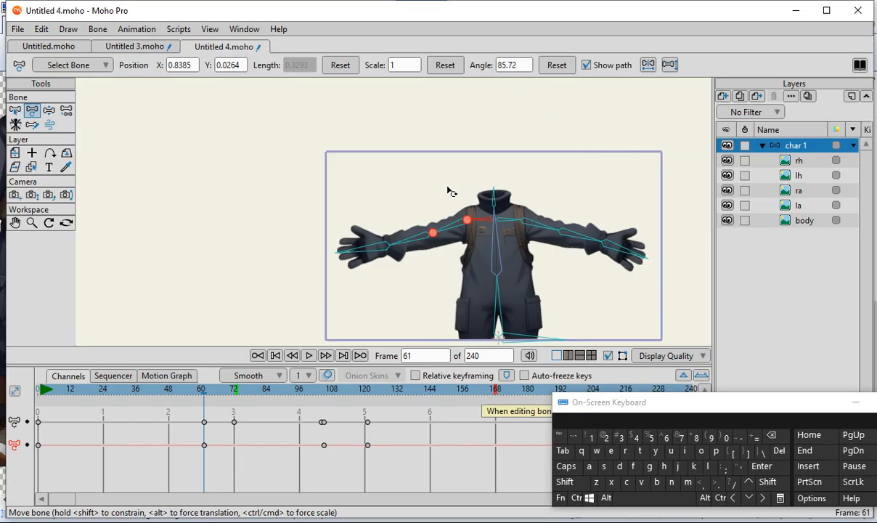
pyautogui.scroll(2, 495, 231)
pyautogui.scroll(-3, 530, 287)
pyautogui.scroll(3, 363, 166)
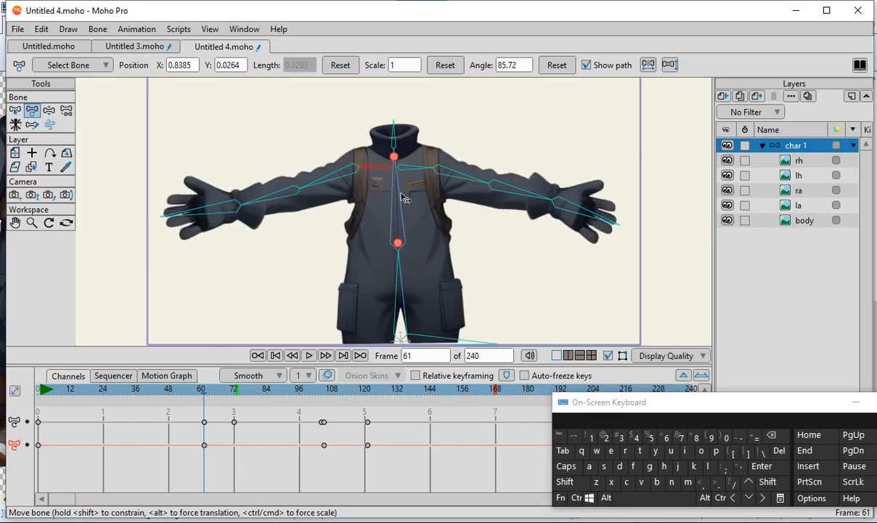
pyautogui.moveTo(64, 390); pyautogui.dragTo(35, 434)
pyautogui.moveTo(161, 435); pyautogui.dragTo(237, 468)
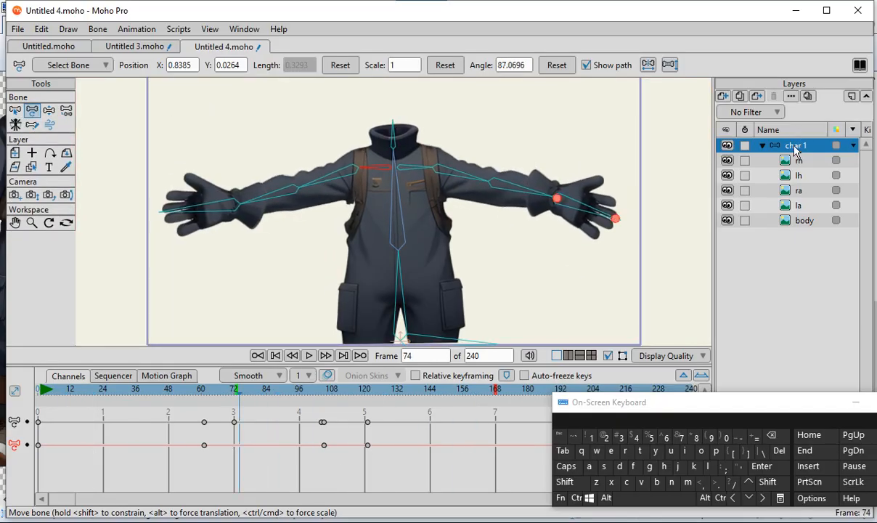
# Step: At frame 74, tilt the spine and arm bones in several directions, finishing with the lower spine bone at 92.8786°
pyautogui.click(397, 204)
pyautogui.moveTo(397, 204); pyautogui.dragTo(407, 208)
pyautogui.moveTo(480, 202); pyautogui.dragTo(493, 189)
pyautogui.moveTo(400, 293); pyautogui.dragTo(374, 282)
pyautogui.moveTo(387, 227); pyautogui.dragTo(358, 231)
pyautogui.moveTo(363, 276); pyautogui.dragTo(392, 264)
pyautogui.moveTo(448, 146); pyautogui.dragTo(461, 178)
pyautogui.scroll(-5, 450, 167)
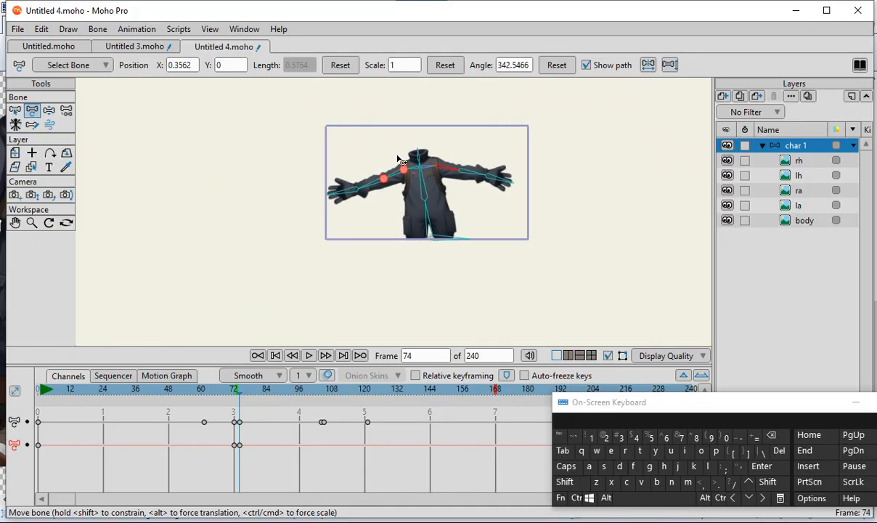
pyautogui.scroll(3, 406, 190)
pyautogui.moveTo(442, 252); pyautogui.dragTo(444, 252)
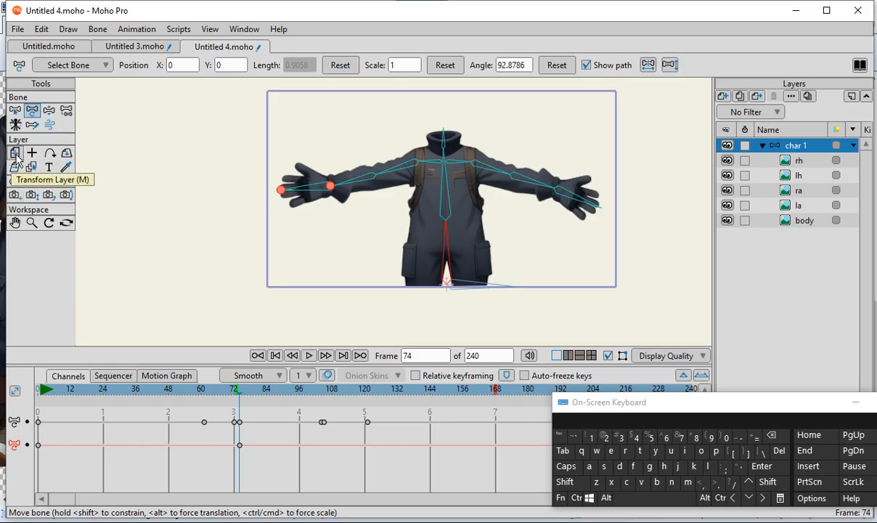
# Step: With Transform Layer at frame 74, rotate the whole char 1 layer to 1.2321°
pyautogui.click(16, 155)
pyautogui.scroll(-2, 392, 243)
pyautogui.scroll(2, 446, 270)
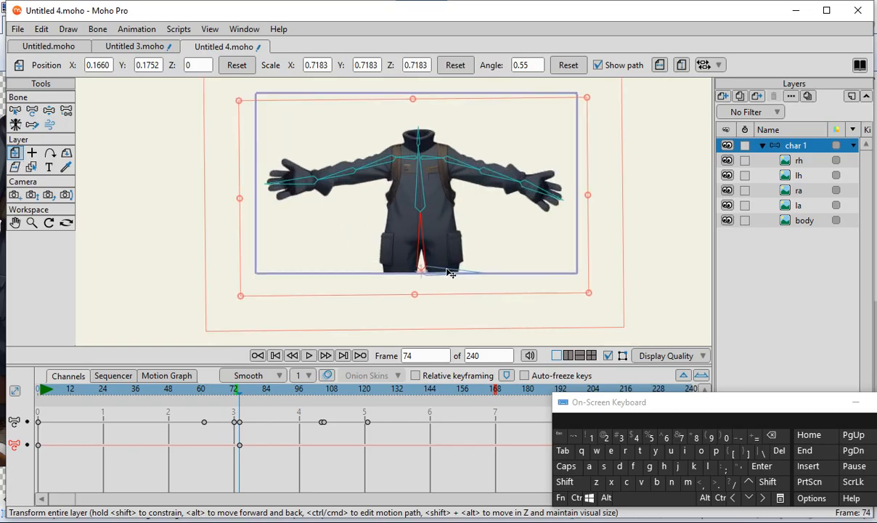
pyautogui.moveTo(228, 143); pyautogui.dragTo(344, 199)
pyautogui.scroll(1, 136, 211)
pyautogui.scroll(-2, 407, 279)
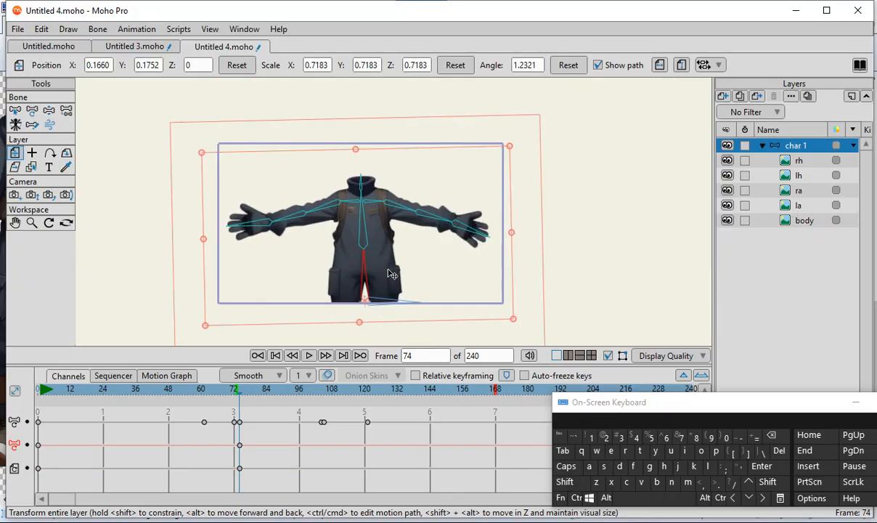
pyautogui.click(270, 295)
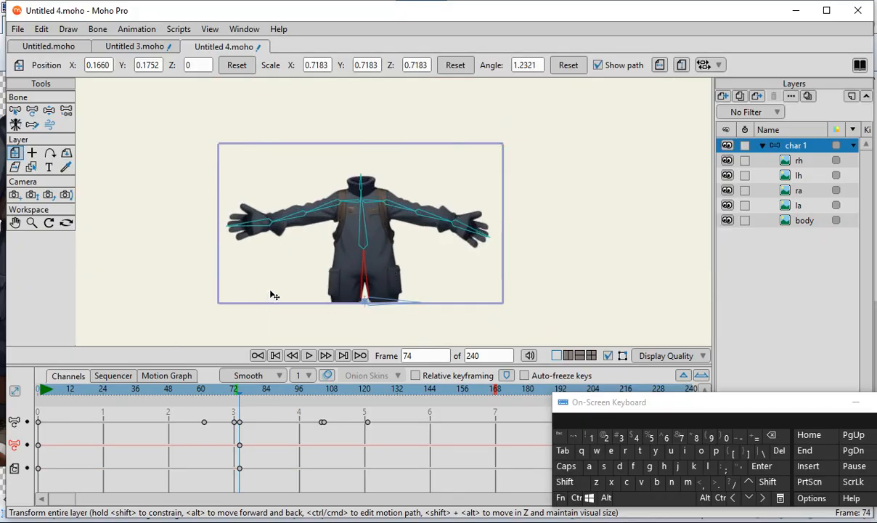
# Step: At frame 134, scale the char 1 layer down uniformly to 0.2289
pyautogui.moveTo(260, 393); pyautogui.dragTo(391, 400)
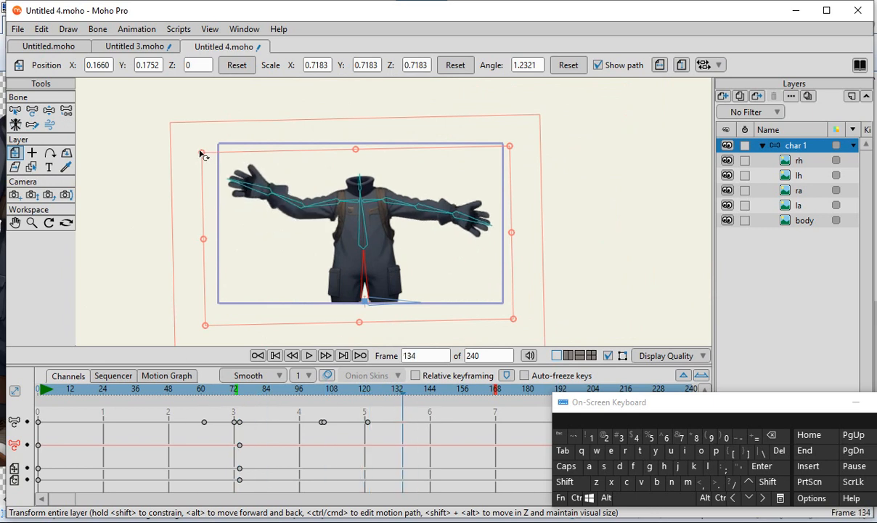
pyautogui.moveTo(203, 154); pyautogui.dragTo(353, 278)
pyautogui.scroll(4, 354, 291)
pyautogui.scroll(-2, 395, 299)
pyautogui.scroll(1, 395, 299)
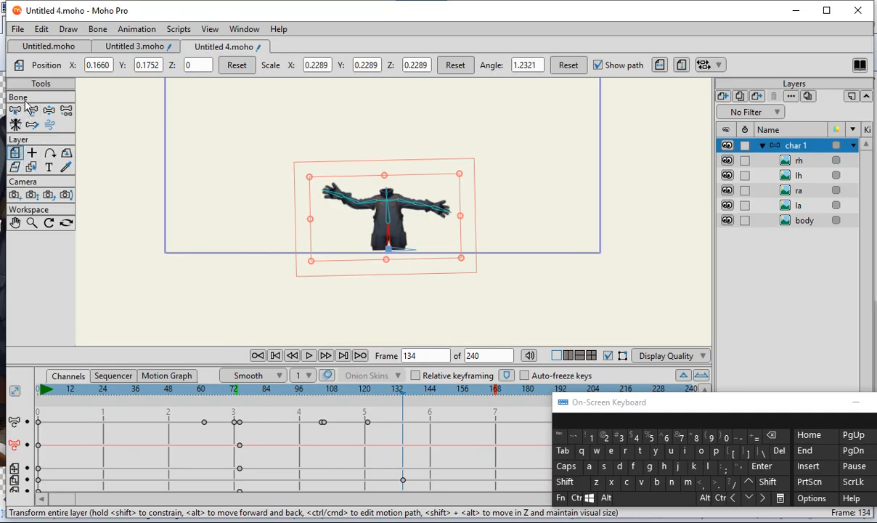
pyautogui.scroll(2, 363, 201)
pyautogui.scroll(-3, 321, 175)
pyautogui.scroll(4, 370, 156)
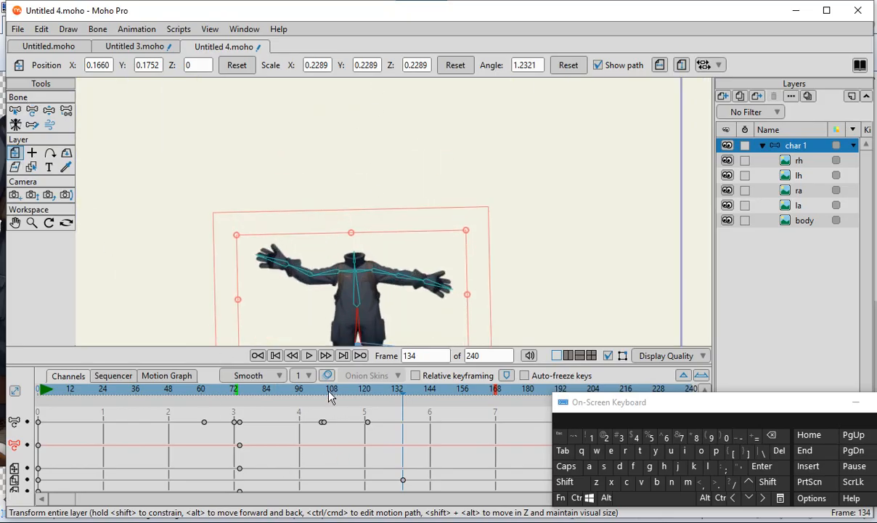
# Step: Scrub between frames 72 and 102 and examine the character as the layer shrinks
pyautogui.moveTo(387, 390); pyautogui.dragTo(234, 390)
pyautogui.scroll(-4, 385, 256)
pyautogui.scroll(6, 366, 313)
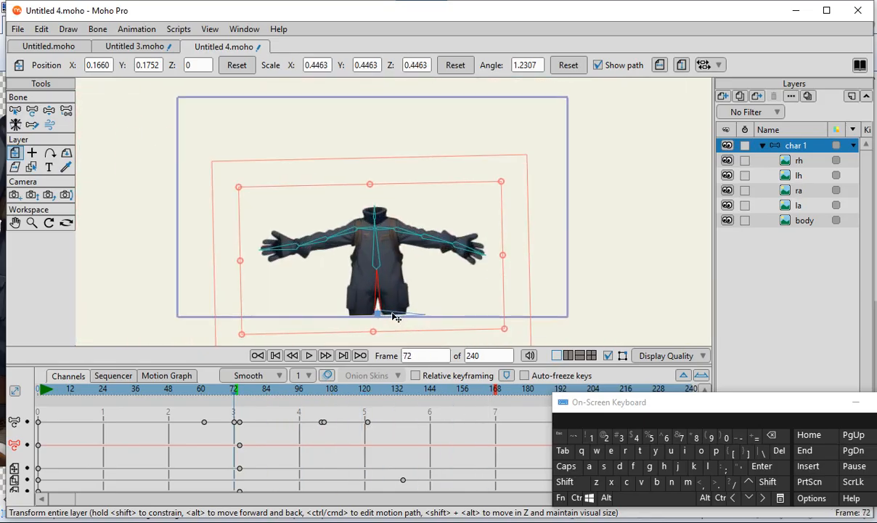
pyautogui.scroll(-1, 268, 393)
pyautogui.scroll(-4, 339, 254)
pyautogui.scroll(1, 348, 270)
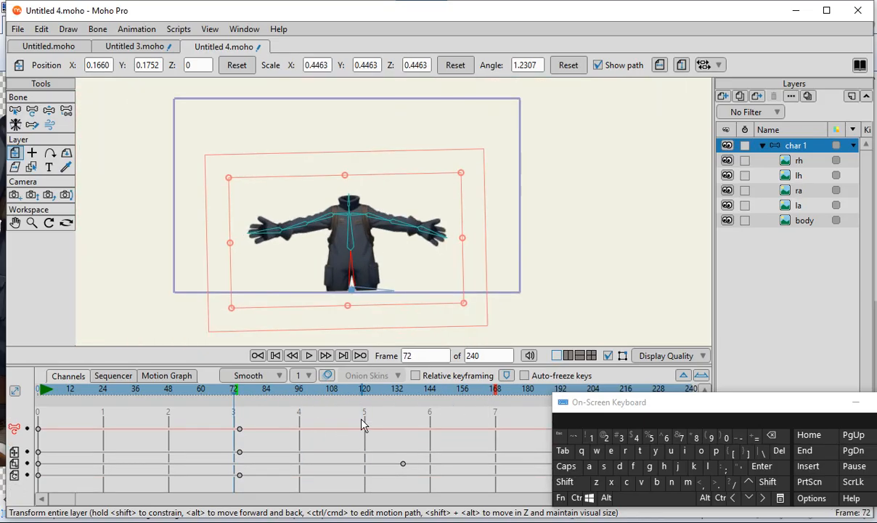
pyautogui.moveTo(238, 392); pyautogui.dragTo(321, 317)
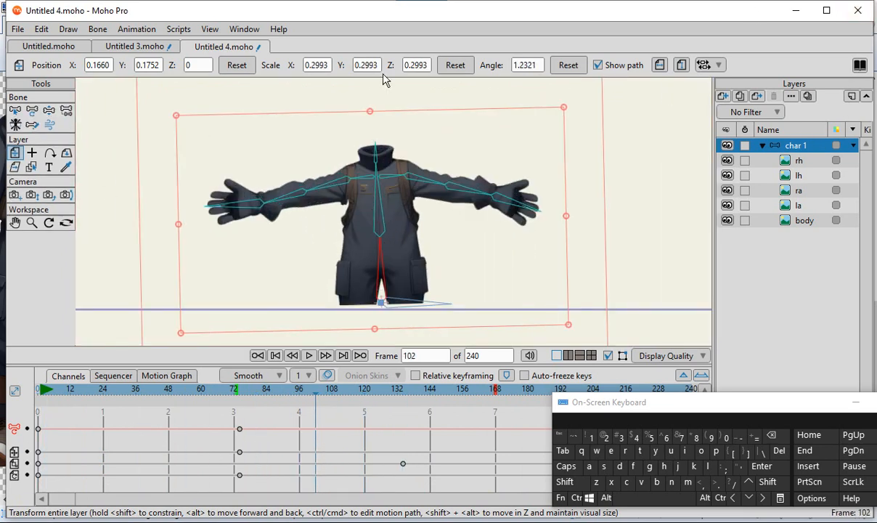
# Step: At frame 102, bend the character sideways by rotating the lower spine bone to 135.7064°
pyautogui.click(32, 109)
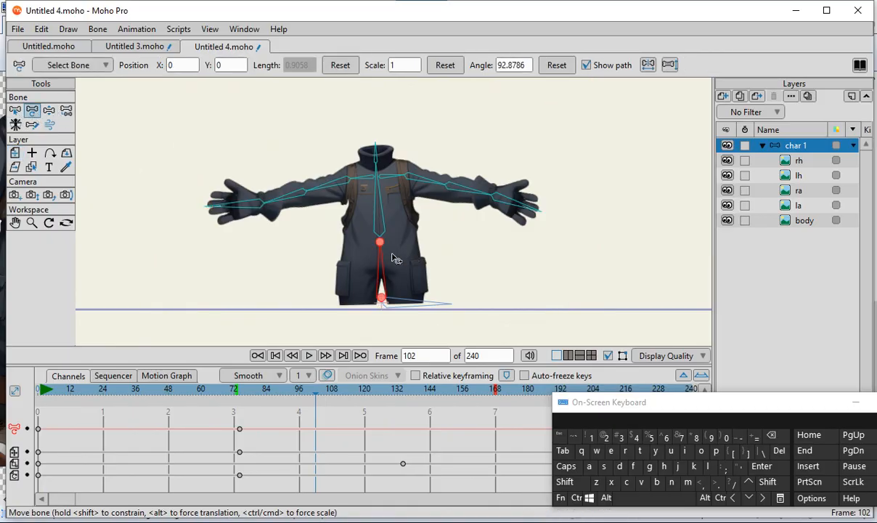
pyautogui.moveTo(377, 207); pyautogui.dragTo(393, 211)
pyautogui.moveTo(396, 283); pyautogui.dragTo(323, 211)
pyautogui.scroll(3, 377, 229)
pyautogui.scroll(-3, 323, 217)
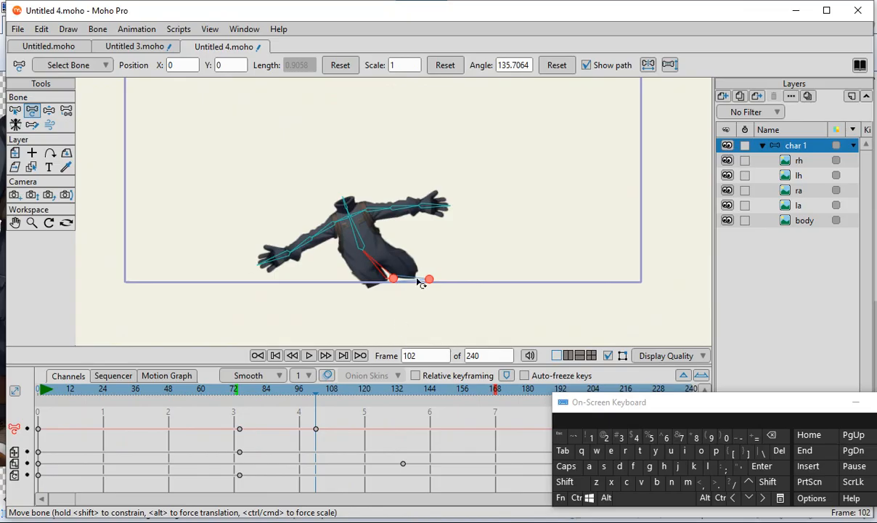
# Step: At frame 139, straighten the spine bones and rotate the upper-arm bone of the lowered arm to 318.2502°
pyautogui.moveTo(317, 392); pyautogui.dragTo(416, 463)
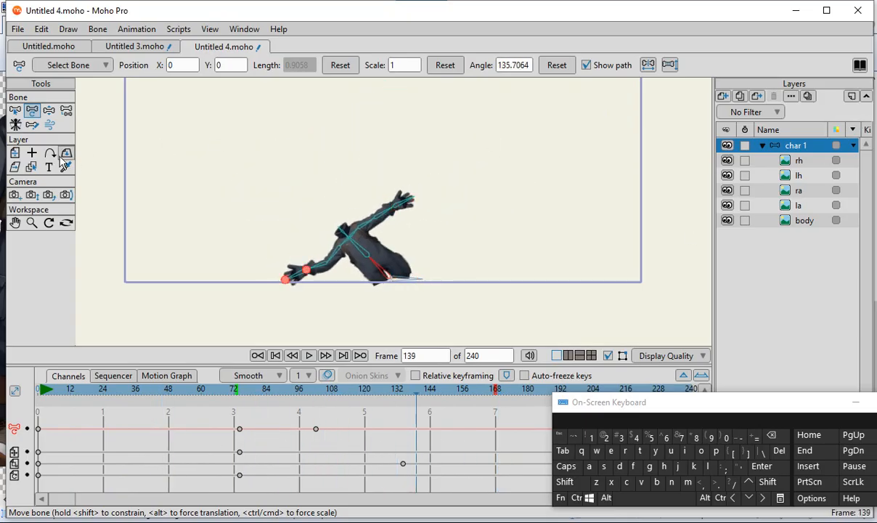
pyautogui.scroll(4, 366, 268)
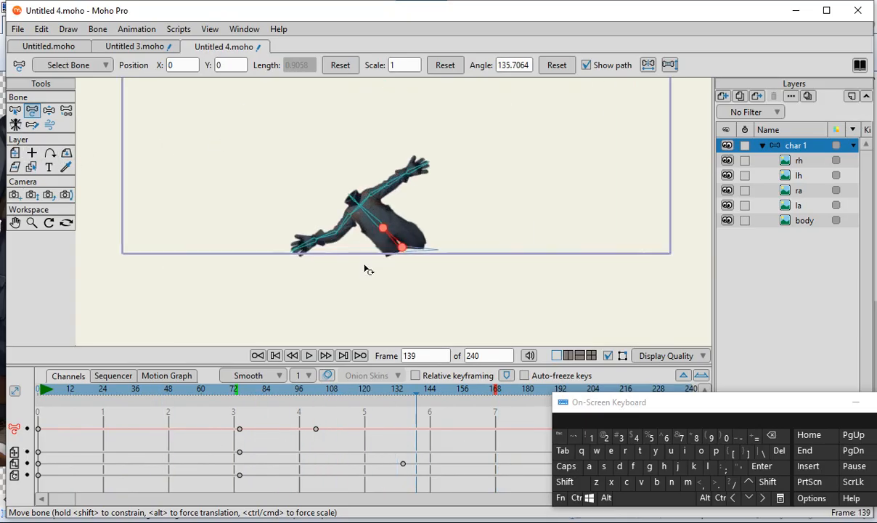
pyautogui.moveTo(361, 251); pyautogui.dragTo(383, 244)
pyautogui.moveTo(411, 182); pyautogui.dragTo(413, 200)
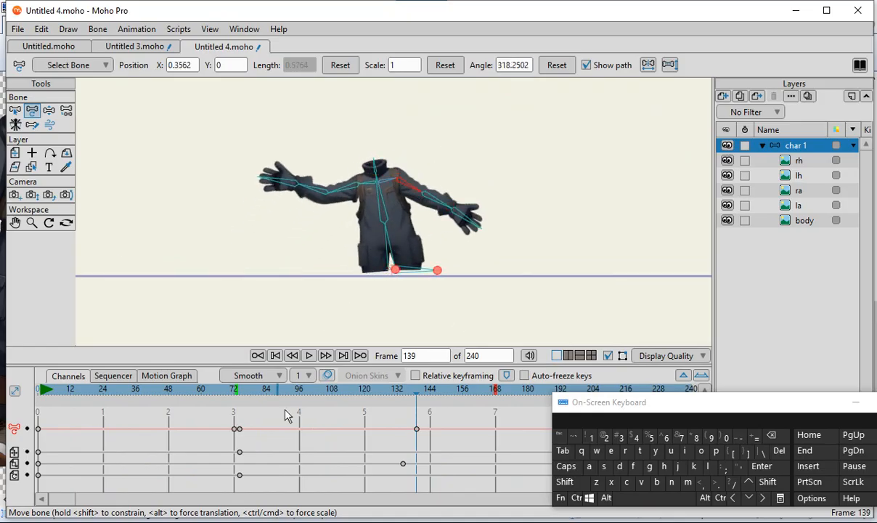
pyautogui.click(277, 180)
# Step: With Transform Layer at frame 139, rotate the char 1 layer to -53.2352°
pyautogui.click(14, 152)
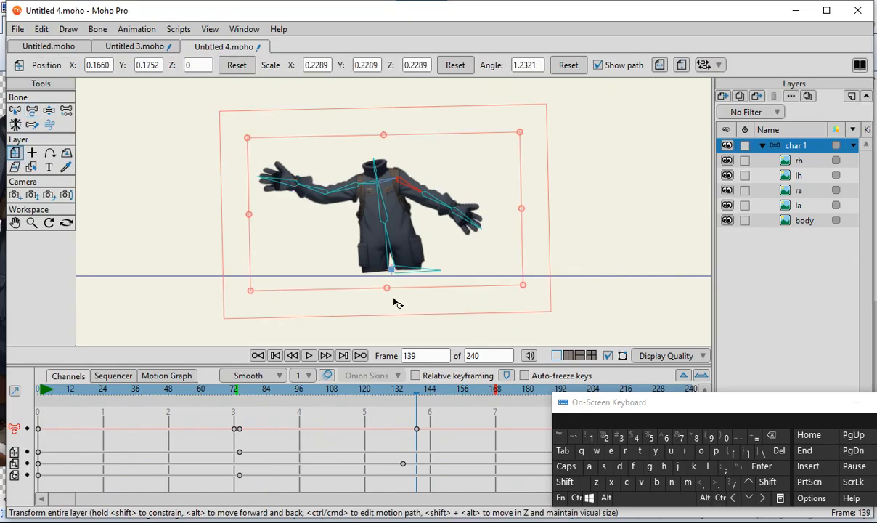
pyautogui.scroll(3, 411, 293)
pyautogui.moveTo(657, 215); pyautogui.dragTo(541, 417)
pyautogui.scroll(-3, 402, 241)
pyautogui.scroll(2, 485, 316)
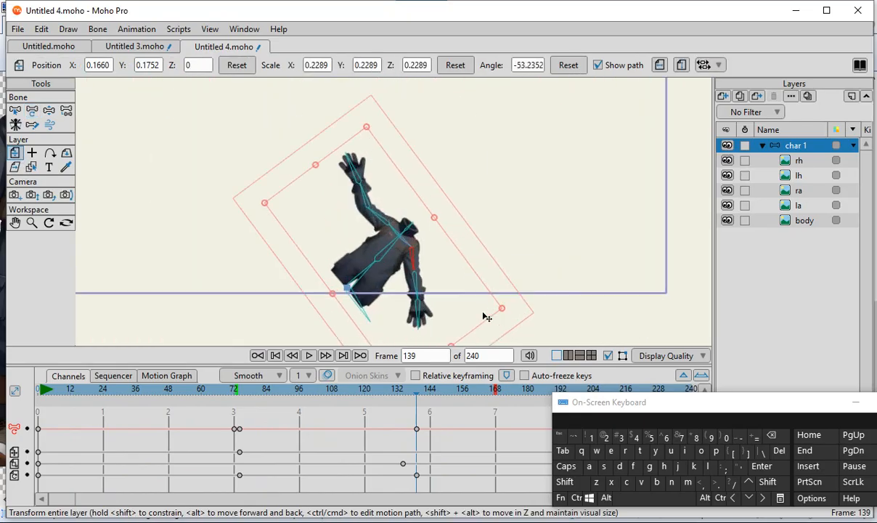
# Step: Scale the char 1 layer to 0.1519 at frame 139 and rotate it further to about -74.188°
pyautogui.moveTo(508, 312); pyautogui.dragTo(392, 176)
pyautogui.scroll(3, 416, 159)
pyautogui.moveTo(414, 141); pyautogui.dragTo(396, 213)
pyautogui.scroll(-2, 386, 177)
pyautogui.scroll(3, 359, 263)
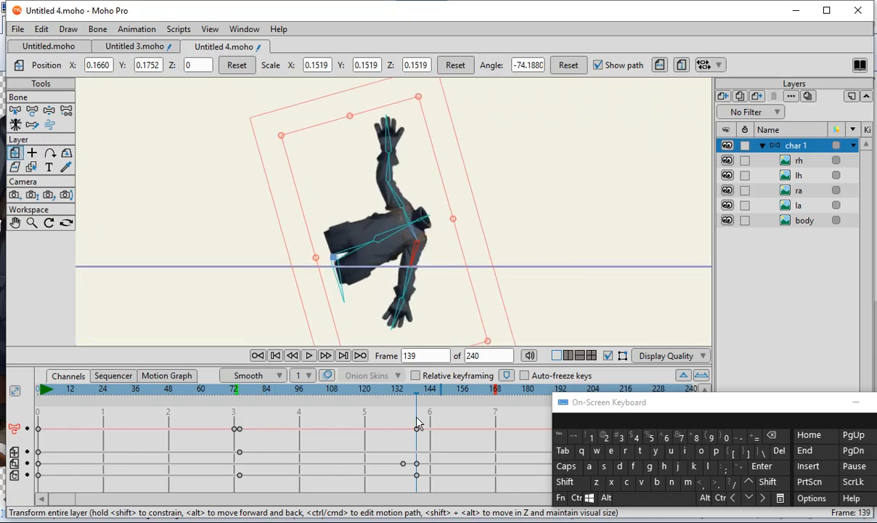
# Step: Scrub back to frame 33, inspect the rigged character and move the on-screen keyboard clear of the timeline
pyautogui.moveTo(396, 389); pyautogui.dragTo(127, 390)
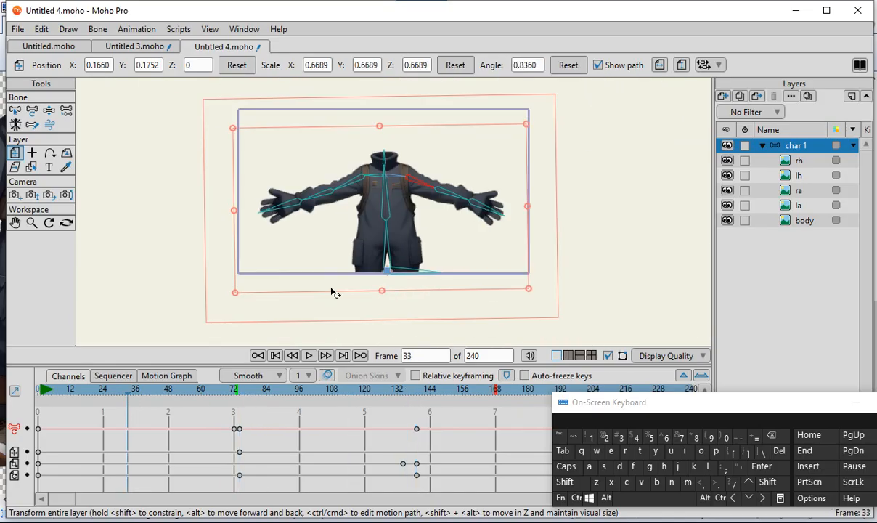
pyautogui.scroll(-2, 331, 292)
pyautogui.scroll(4, 441, 317)
pyautogui.scroll(-2, 429, 273)
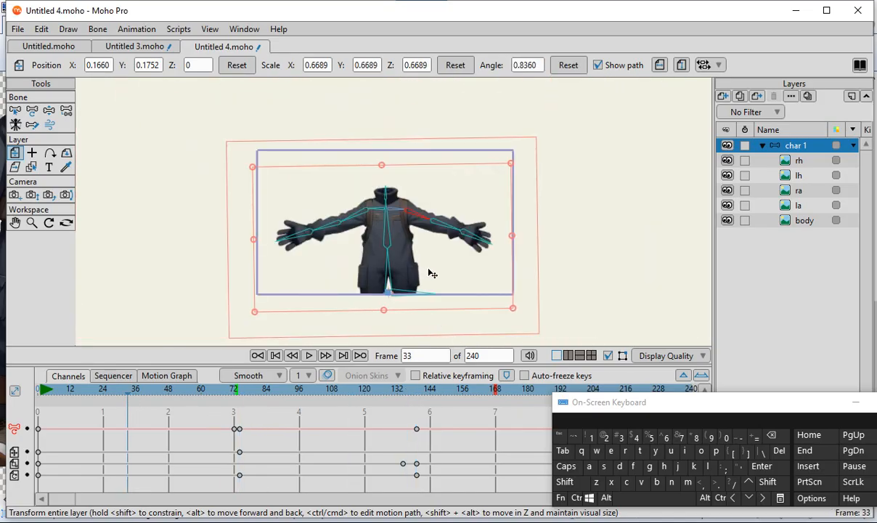
pyautogui.scroll(1, 431, 273)
pyautogui.moveTo(604, 411); pyautogui.dragTo(812, 359)
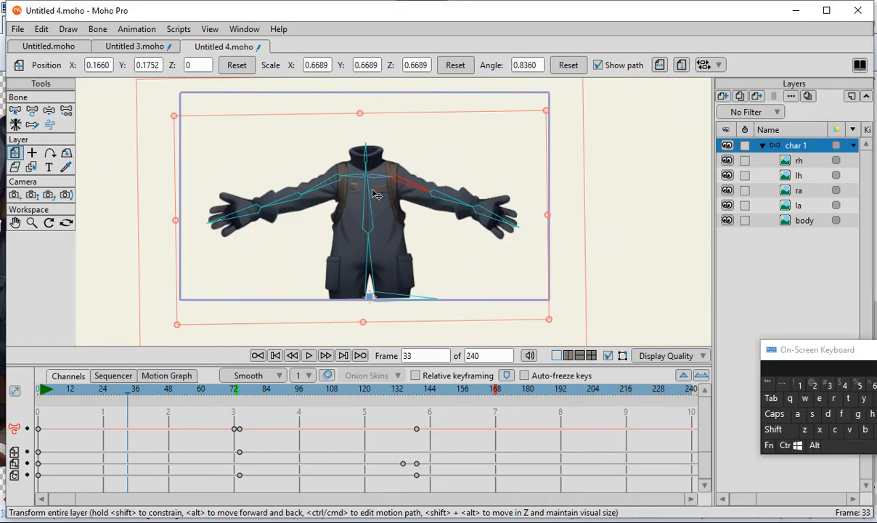
# Step: Hide the bone overlay in the canvas and scrub to frame 149 to review the layer animation
pyautogui.click(608, 355)
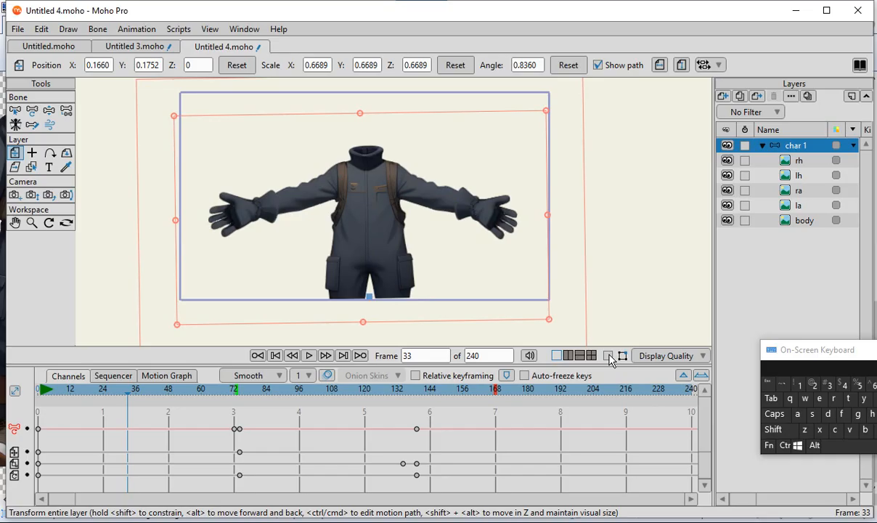
pyautogui.scroll(2, 373, 257)
pyautogui.scroll(-3, 435, 281)
pyautogui.scroll(2, 427, 264)
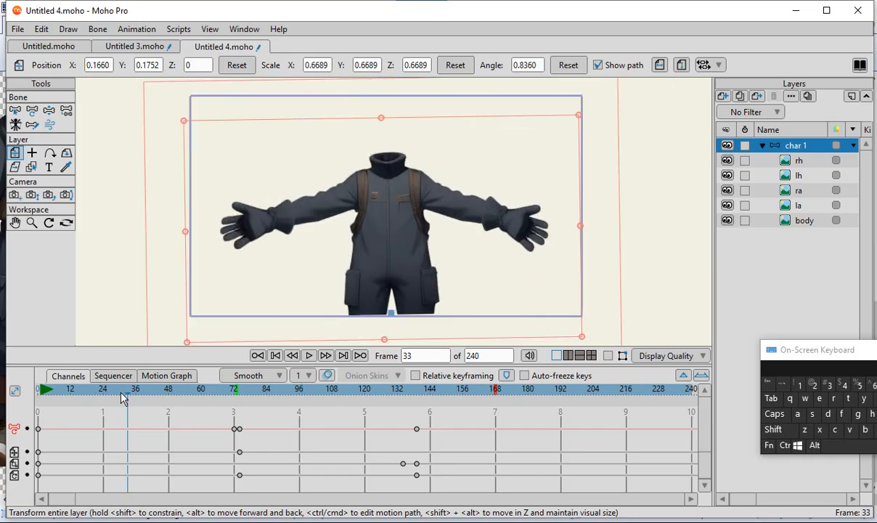
pyautogui.moveTo(75, 393); pyautogui.dragTo(451, 337)
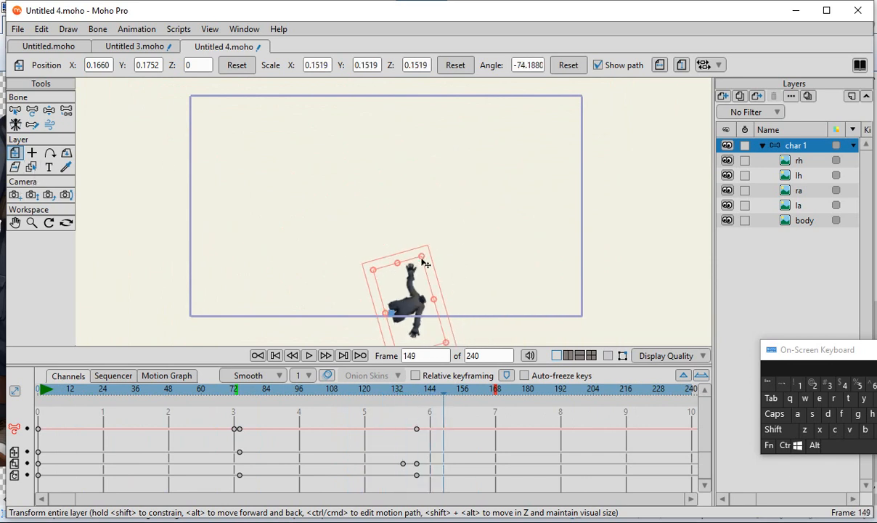
# Step: At frame 149, resize and rotate the char 1 layer, and return the timeline to frame 0
pyautogui.moveTo(407, 262); pyautogui.dragTo(215, 150)
pyautogui.moveTo(443, 396); pyautogui.dragTo(37, 424)
pyautogui.moveTo(196, 411); pyautogui.dragTo(35, 442)
pyautogui.scroll(-2, 388, 282)
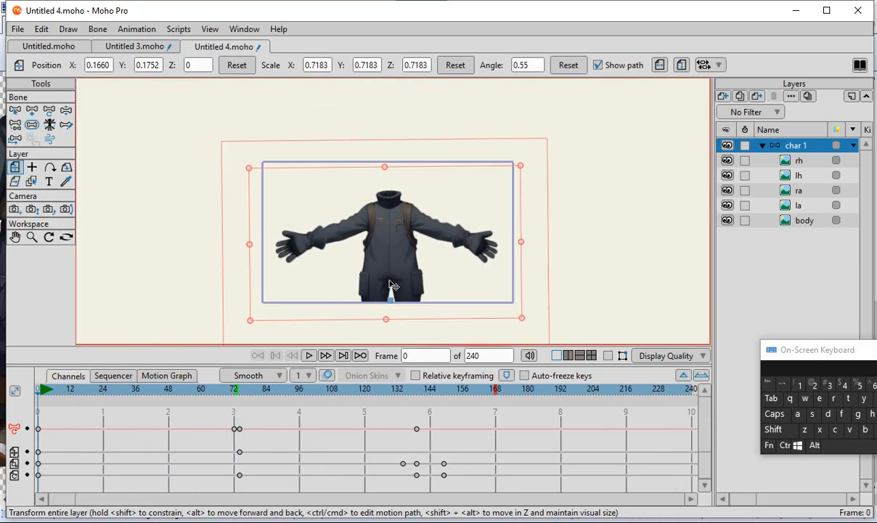
pyautogui.scroll(1, 360, 231)
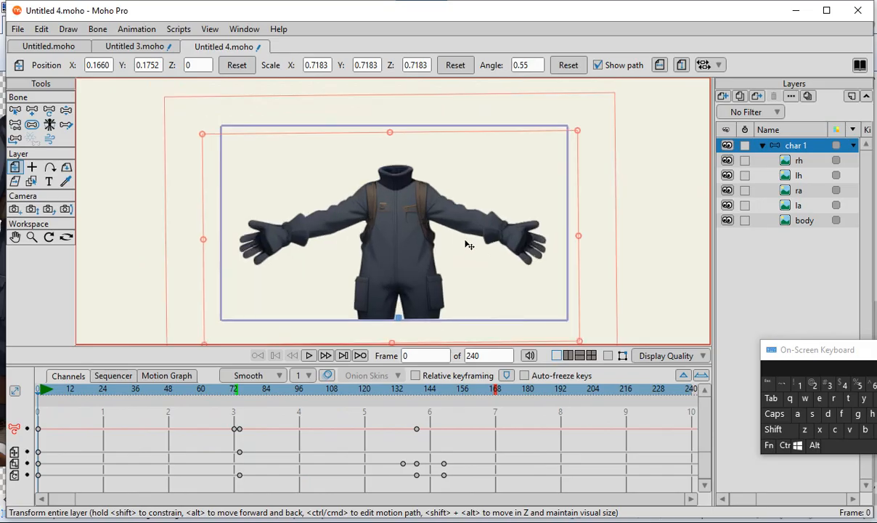
pyautogui.scroll(1, 474, 329)
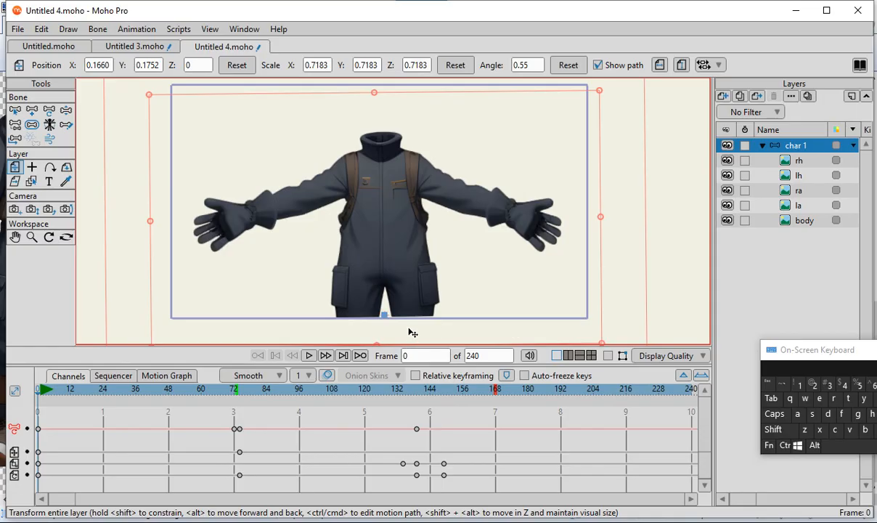
pyautogui.scroll(-3, 472, 205)
pyautogui.scroll(2, 340, 169)
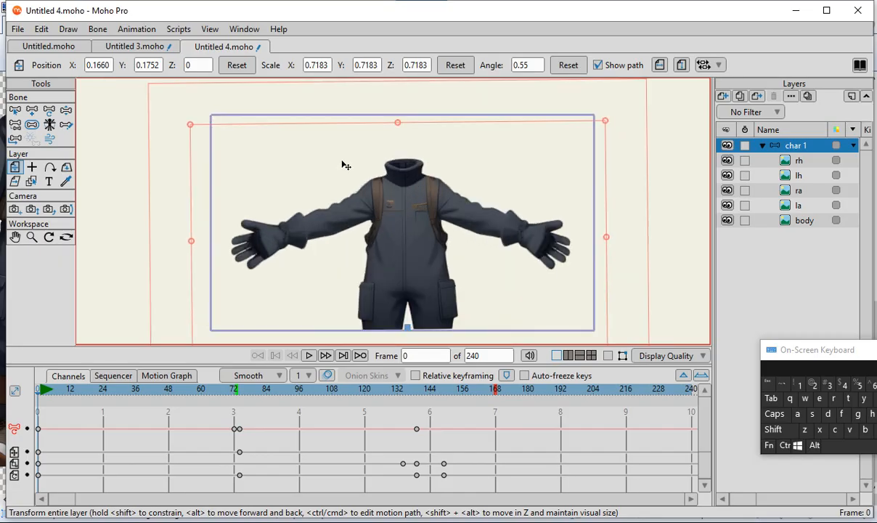
# Step: Bring up the Untitled.moho document and look over its rigged Gruille monster character
pyautogui.click(133, 49)
pyautogui.click(61, 48)
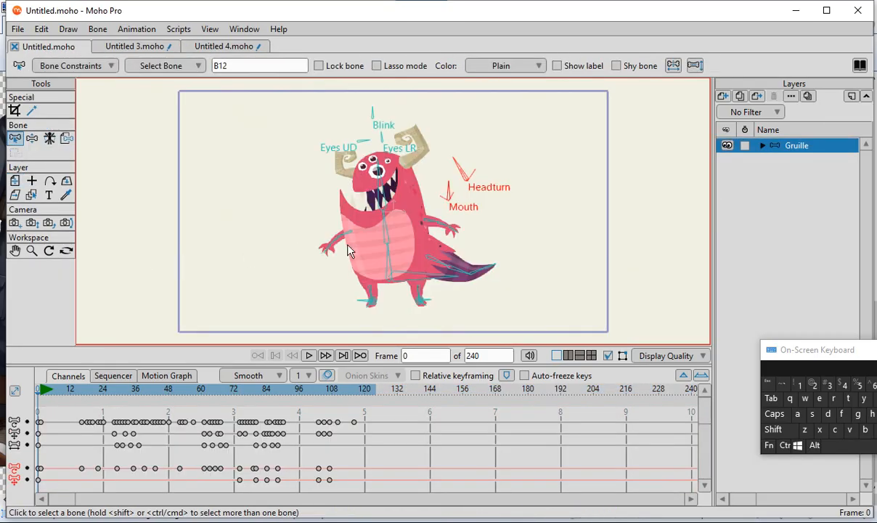
pyautogui.scroll(-5, 349, 251)
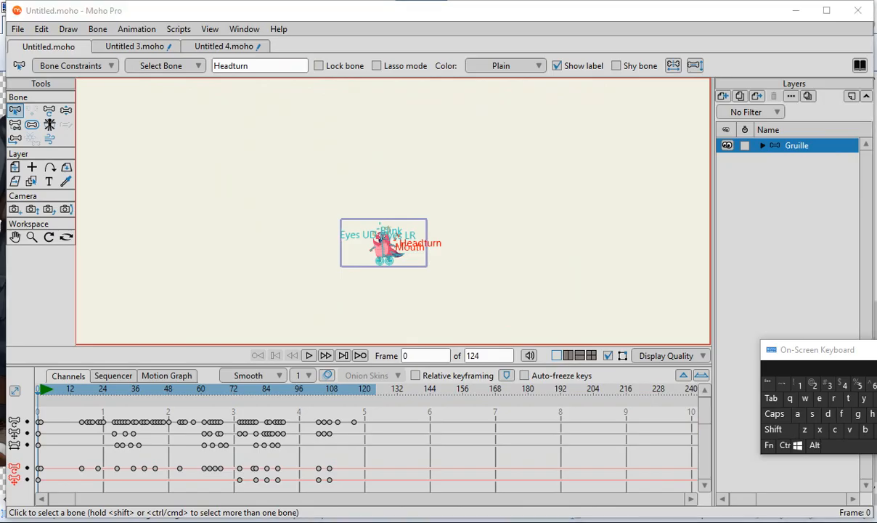
# Step: Switch to Inkscape and examine the MOHO 14 & INKSCAPE cover artwork in the logo drawing up close
pyautogui.hotkey('alt', 'Tab')
pyautogui.scroll(-6, 369, 254)
pyautogui.scroll(9, 274, 229)
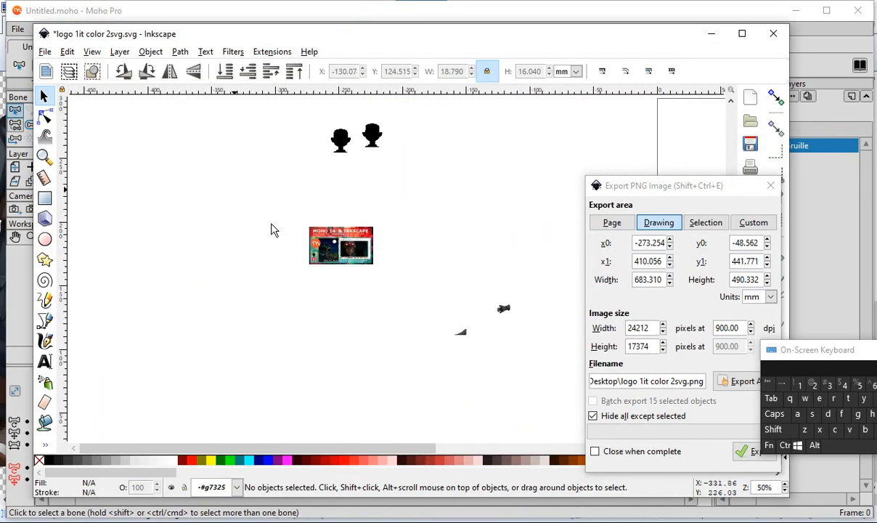
pyautogui.scroll(-2, 161, 196)
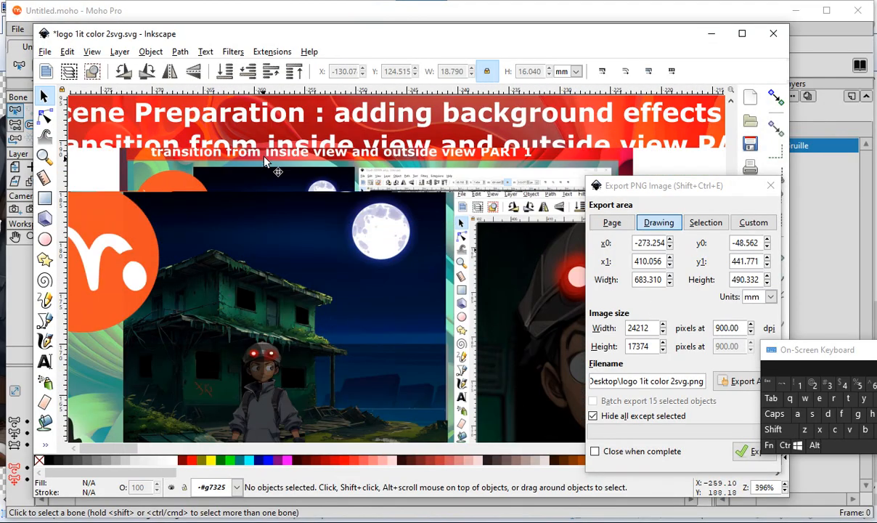
pyautogui.scroll(2, 416, 126)
pyautogui.scroll(-2, 371, 225)
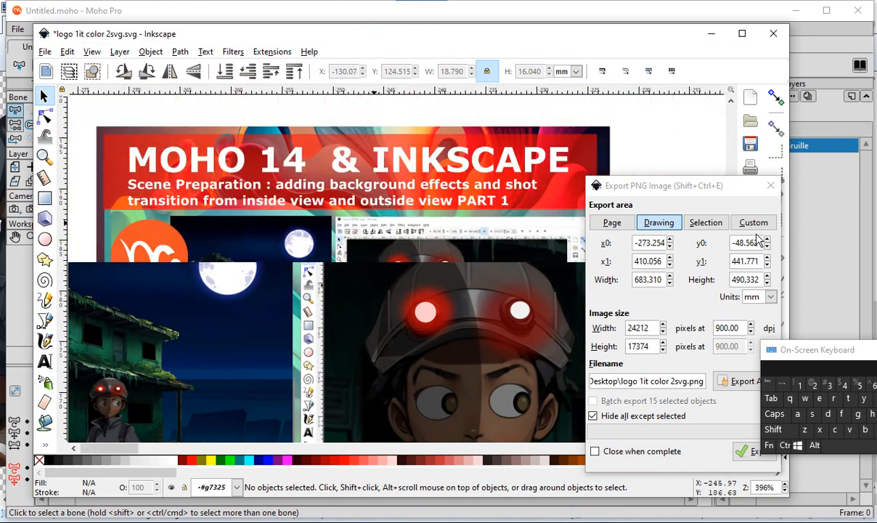
# Step: Move the Export PNG Image dialog clear of the canvas and inspect the whole MOHO 14 & INKSCAPE cover artwork
pyautogui.click(633, 189)
pyautogui.moveTo(633, 188); pyautogui.dragTo(820, 147)
pyautogui.scroll(-2, 375, 275)
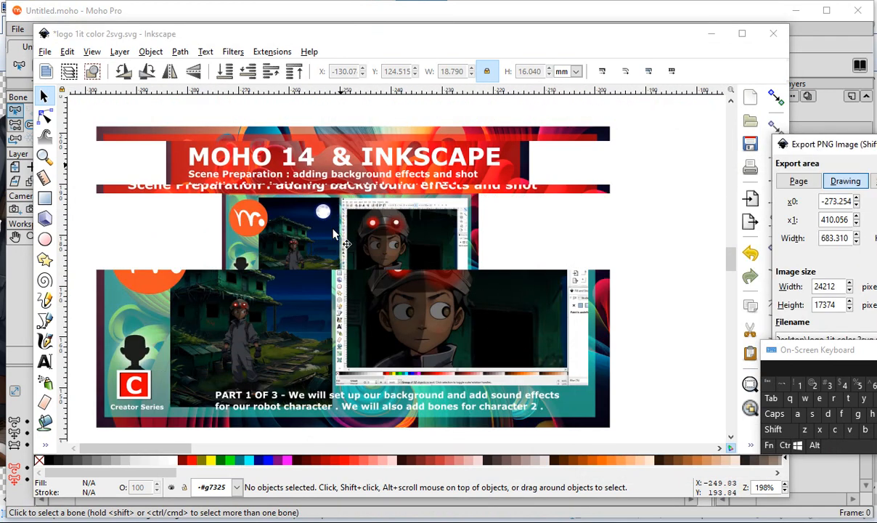
pyautogui.scroll(3, 404, 287)
pyautogui.scroll(-2, 339, 202)
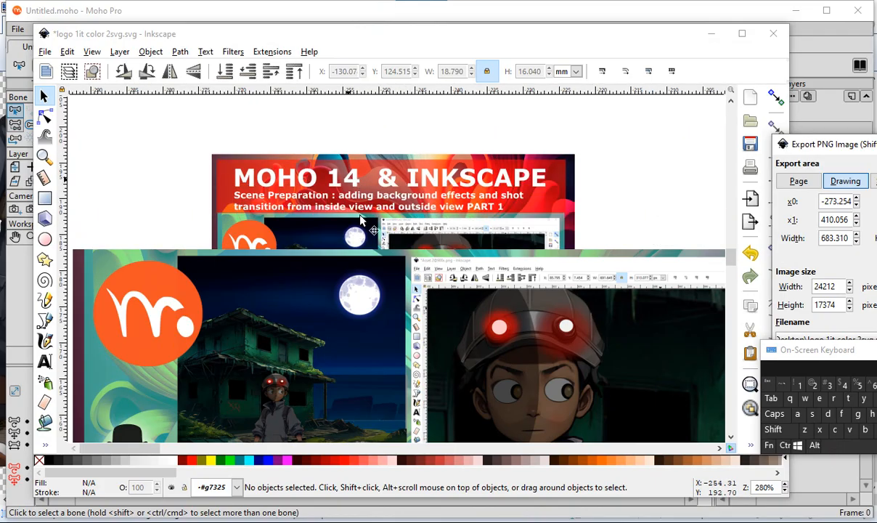